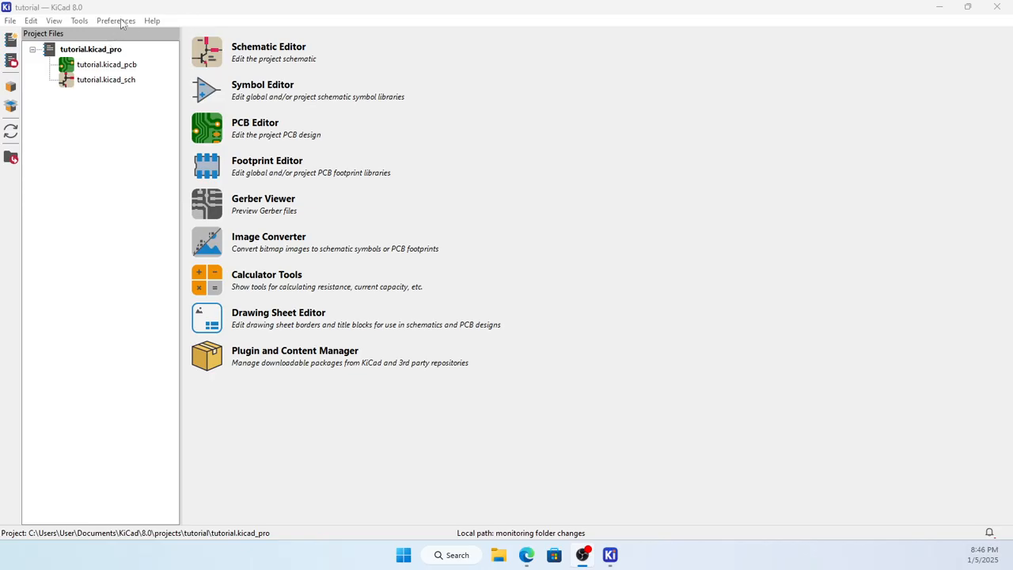
Check the installed KiCad version in the program's about information and close it.
left_click(152, 21)
left_click(200, 154)
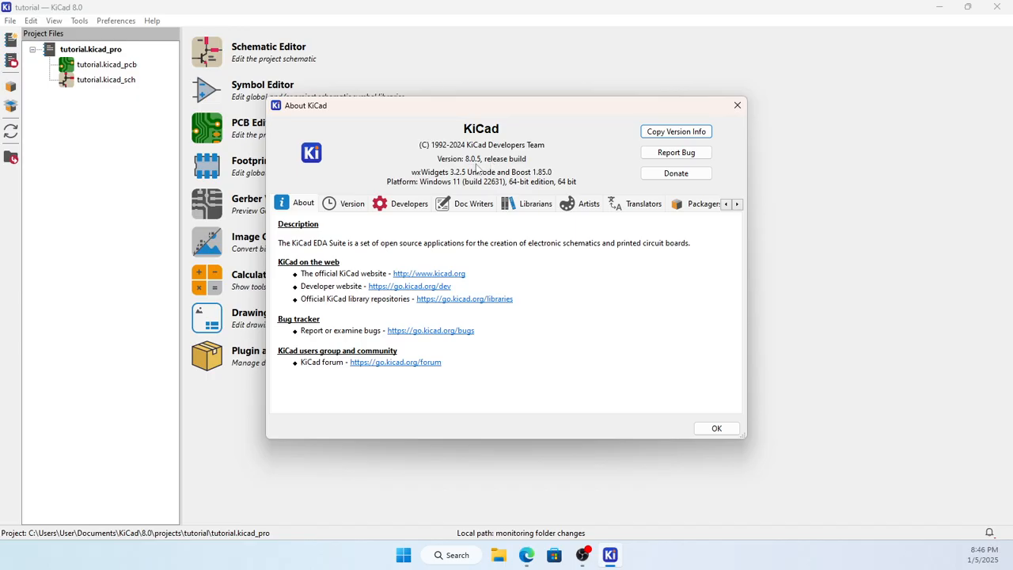
left_click(744, 106)
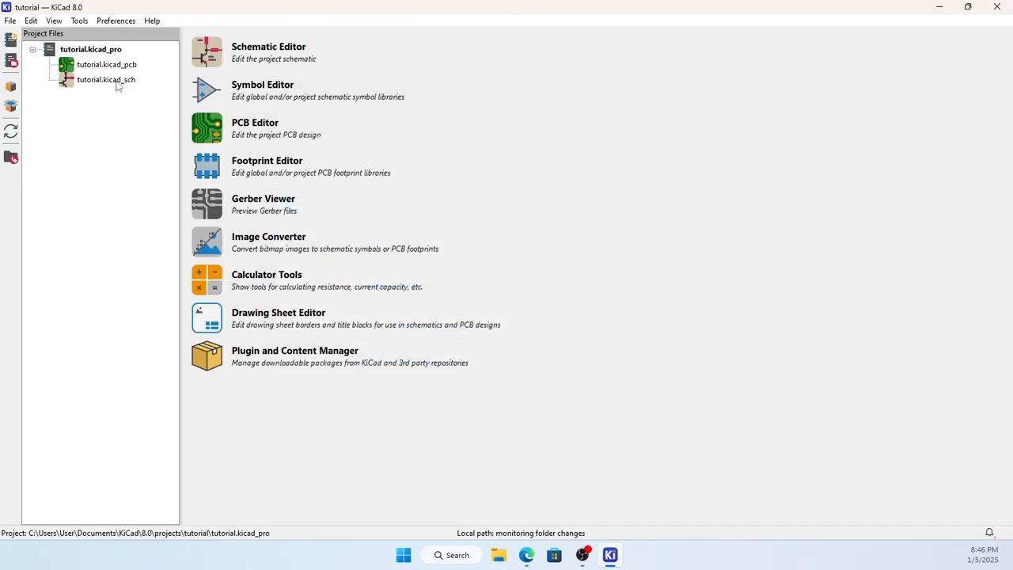
Open the tutorial.kicad_sch schematic and bring up the symbol chooser for adding a symbol.
double_click(116, 84)
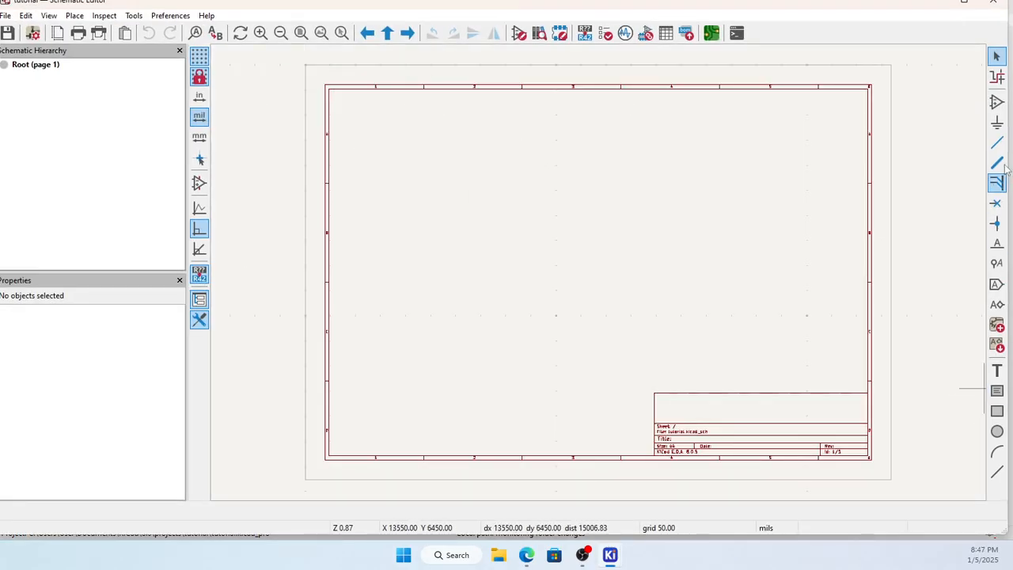
left_click(997, 102)
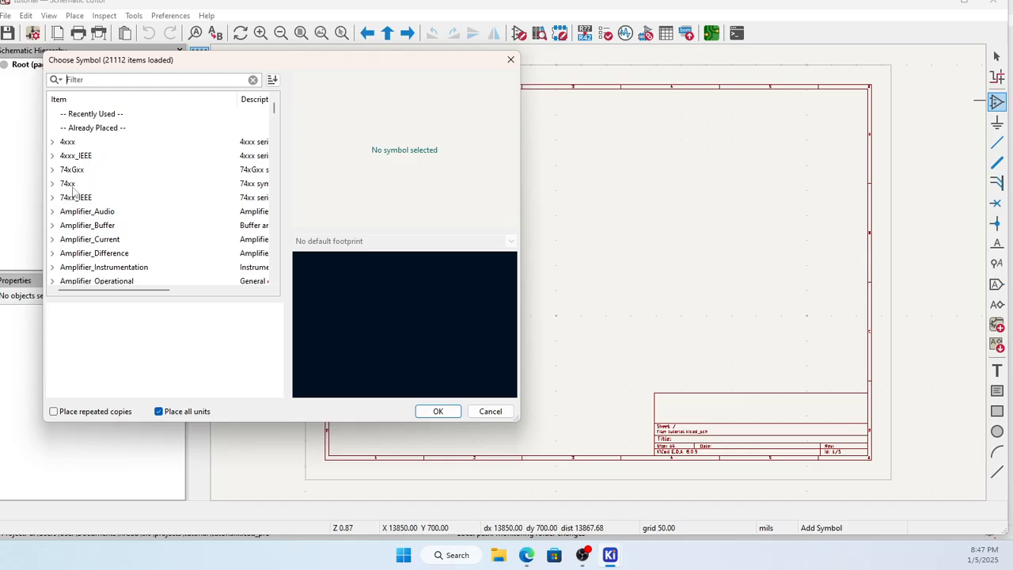
Examine the 74xx library's parts and look through the symbol library list as far as the driver libraries.
left_click(53, 184)
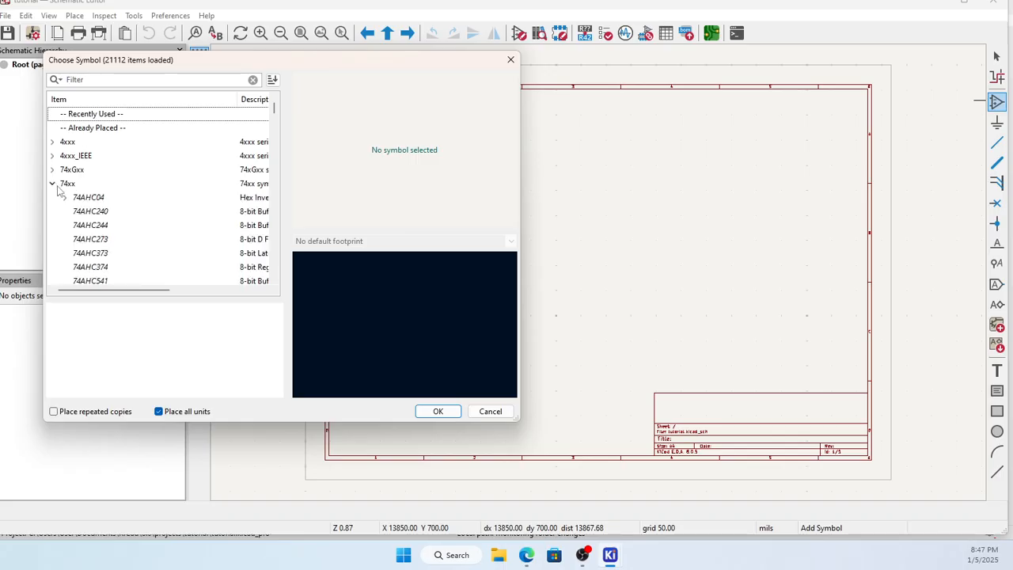
scroll(137, 197, "down", 4)
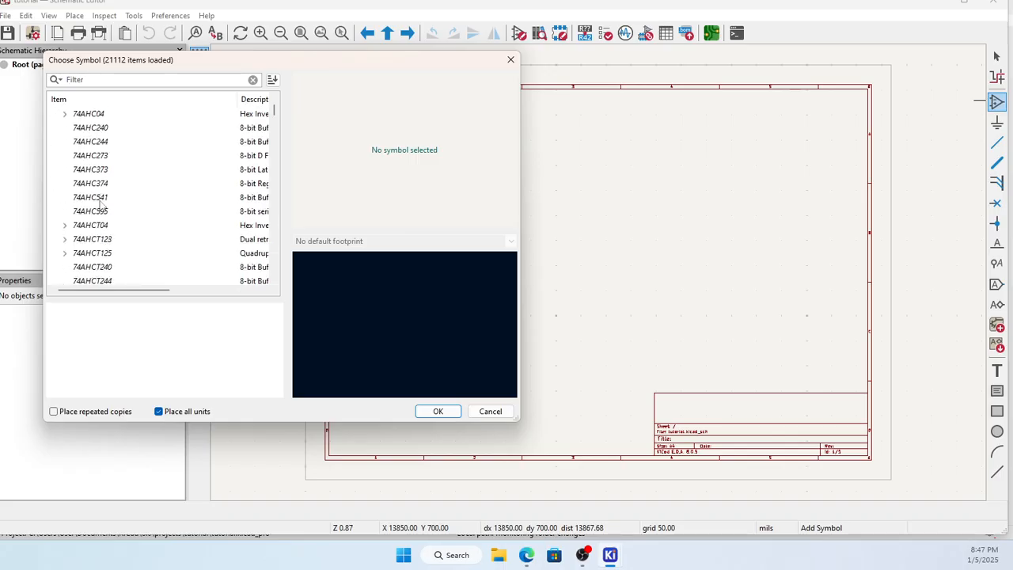
scroll(93, 208, "up", 4)
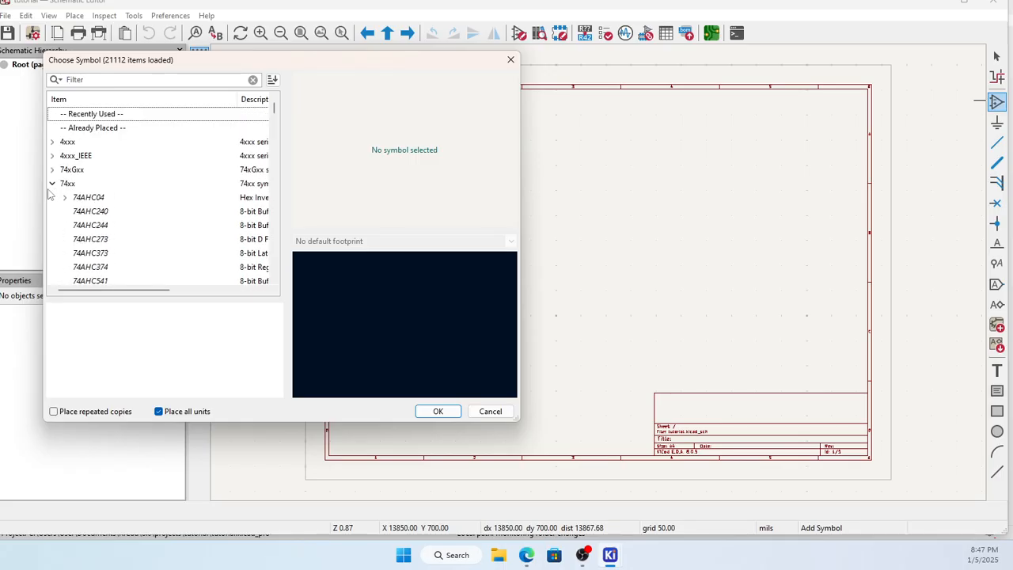
left_click(52, 185)
scroll(68, 202, "down", 2)
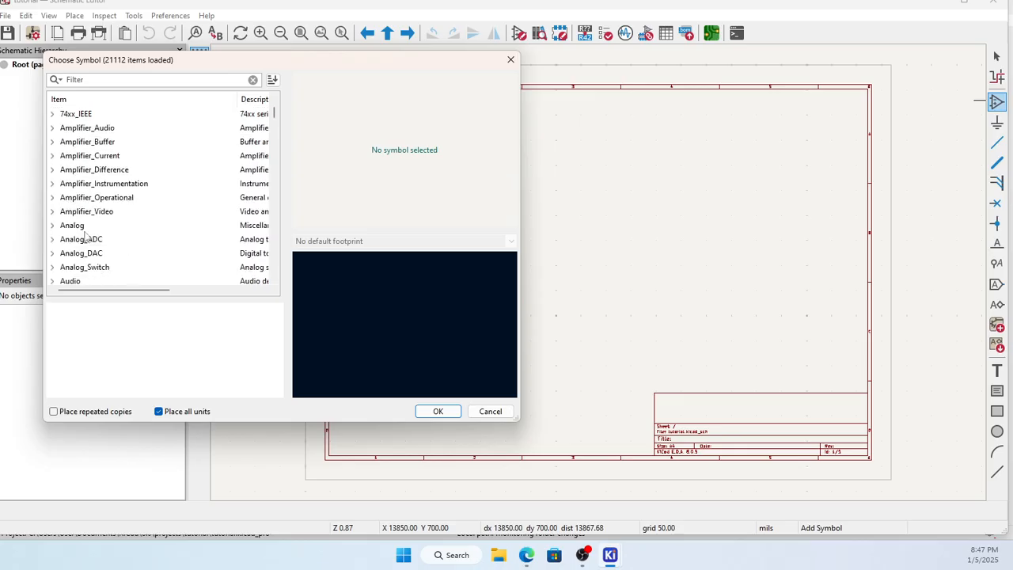
scroll(89, 190, "down", 2)
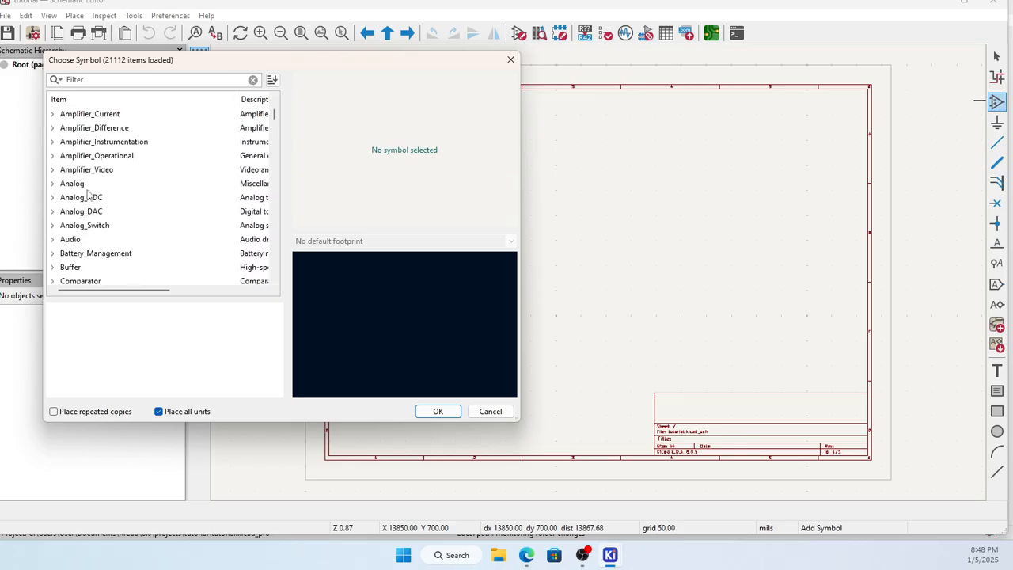
scroll(84, 204, "up", 1)
scroll(96, 190, "down", 1)
scroll(93, 202, "down", 1)
scroll(89, 226, "down", 1)
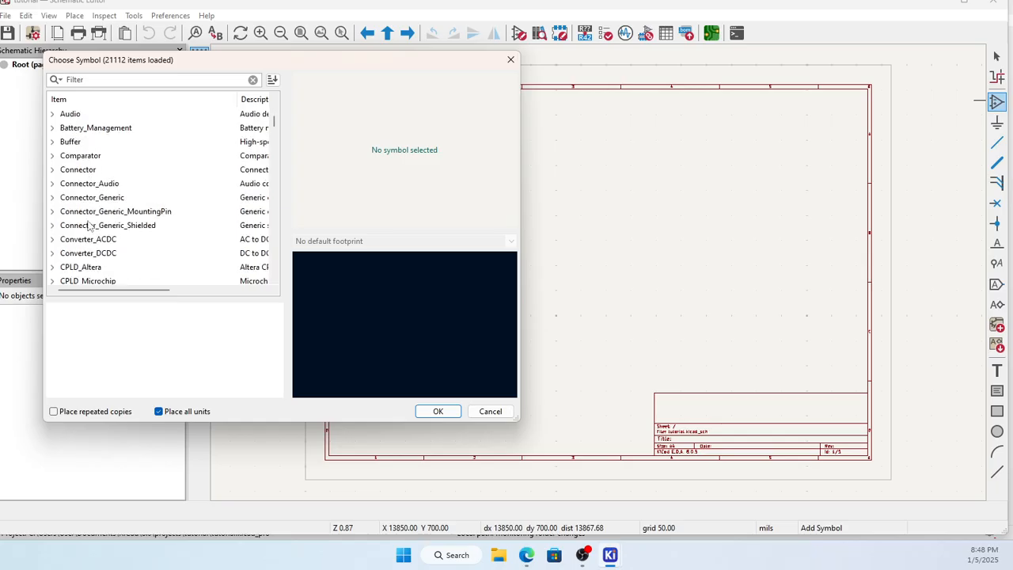
scroll(89, 226, "down", 4)
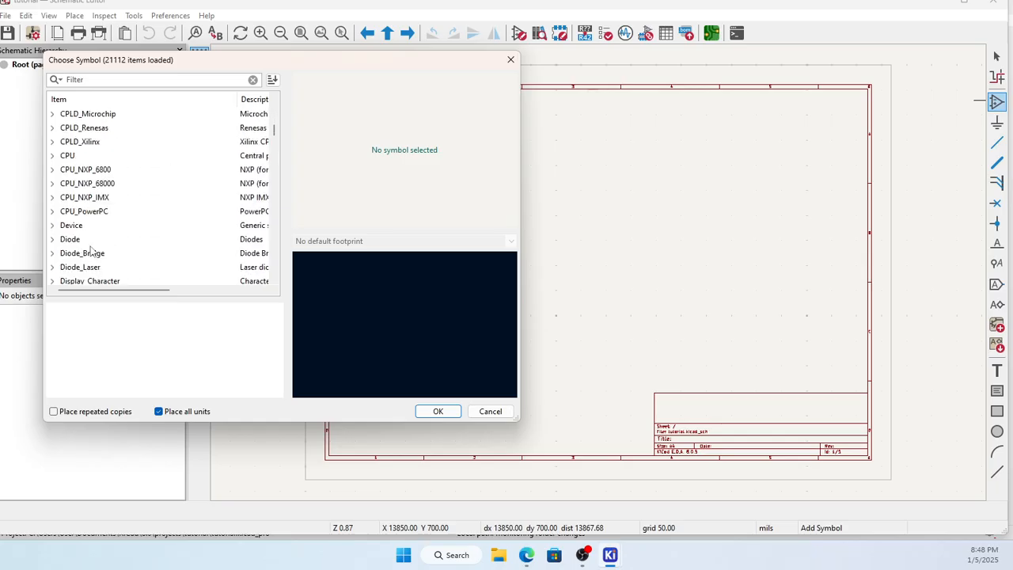
scroll(91, 238, "down", 2)
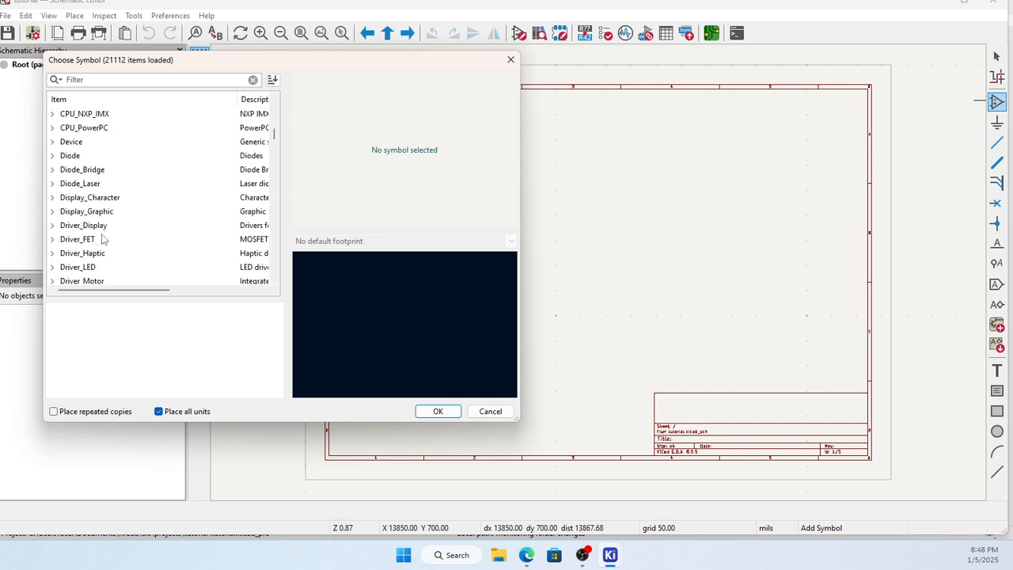
Preview the ADS7843E symbol and footprint in the Driver_Display library, and collapse the library again.
left_click(52, 226)
scroll(59, 230, "down", 1)
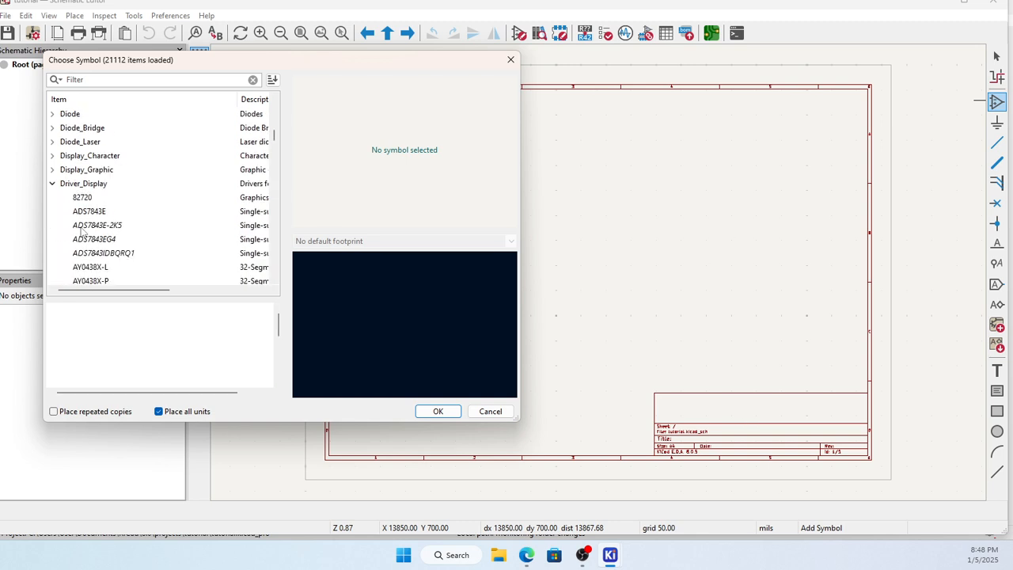
left_click(86, 226)
key("Up")
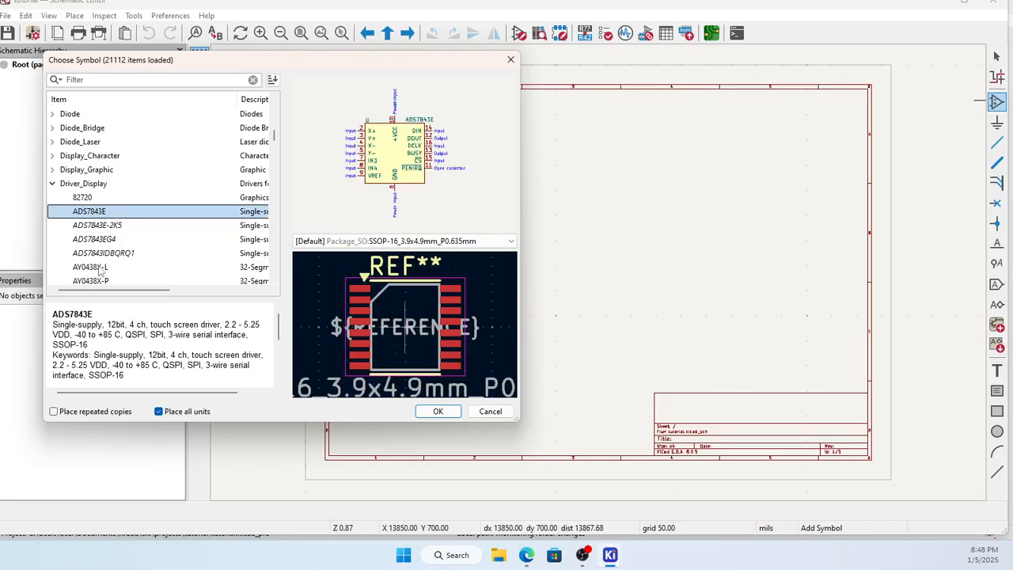
scroll(100, 271, "down", 2)
scroll(50, 166, "up", 1)
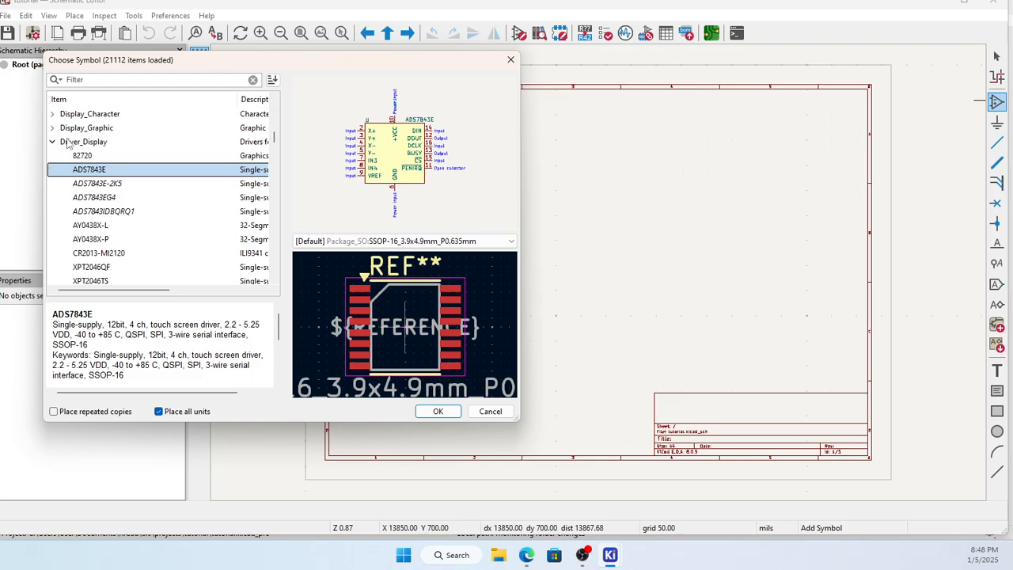
left_click(53, 142)
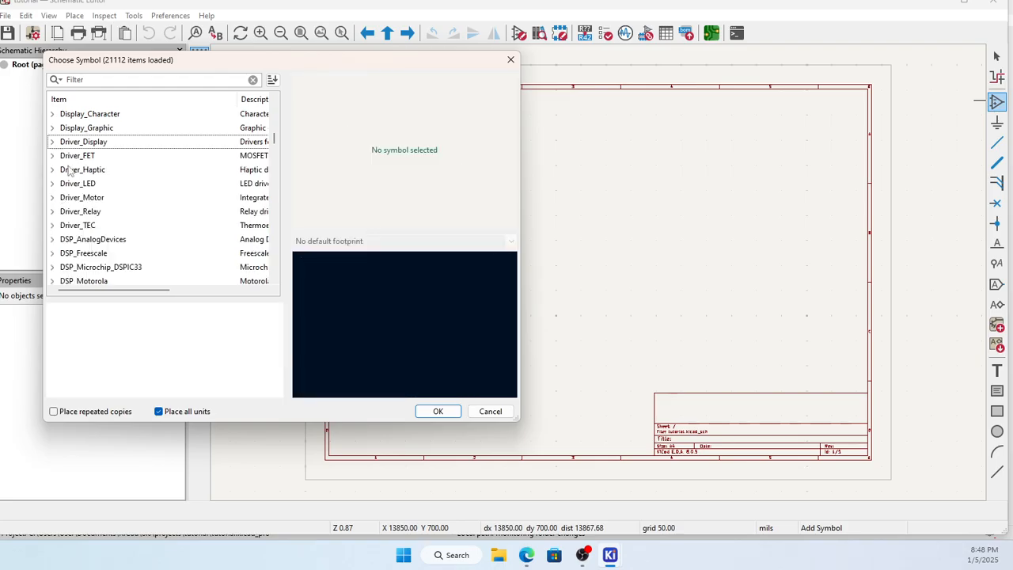
Preview the 1EDN7550B symbol in the Driver_FET library and collapse the library again.
left_click(53, 156)
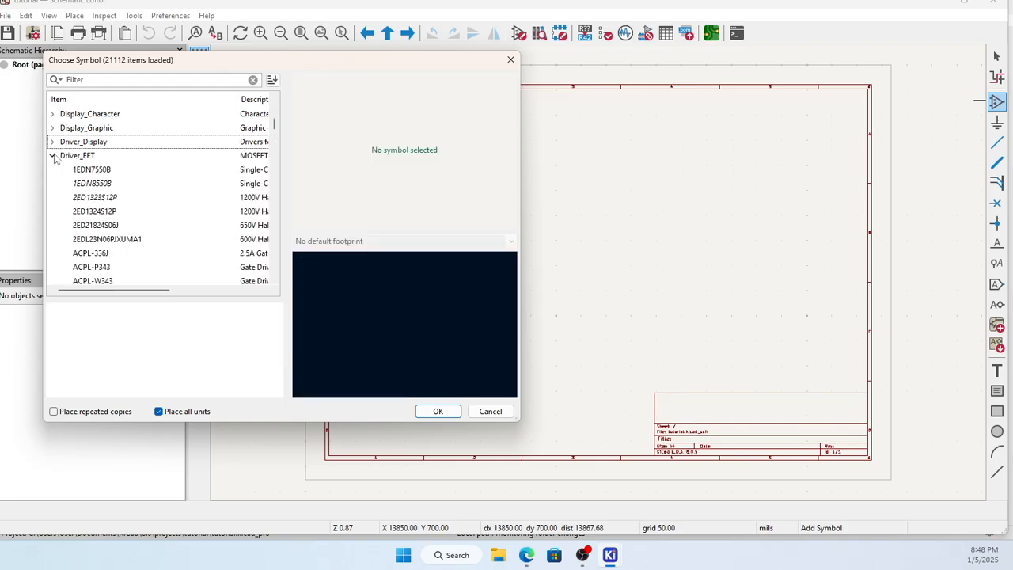
left_click(106, 168)
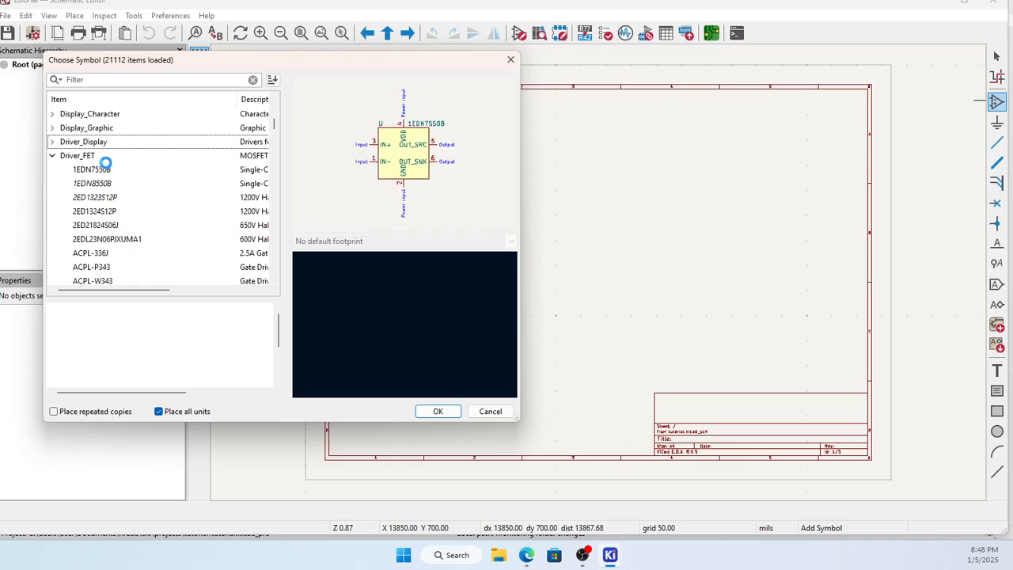
left_click(54, 157)
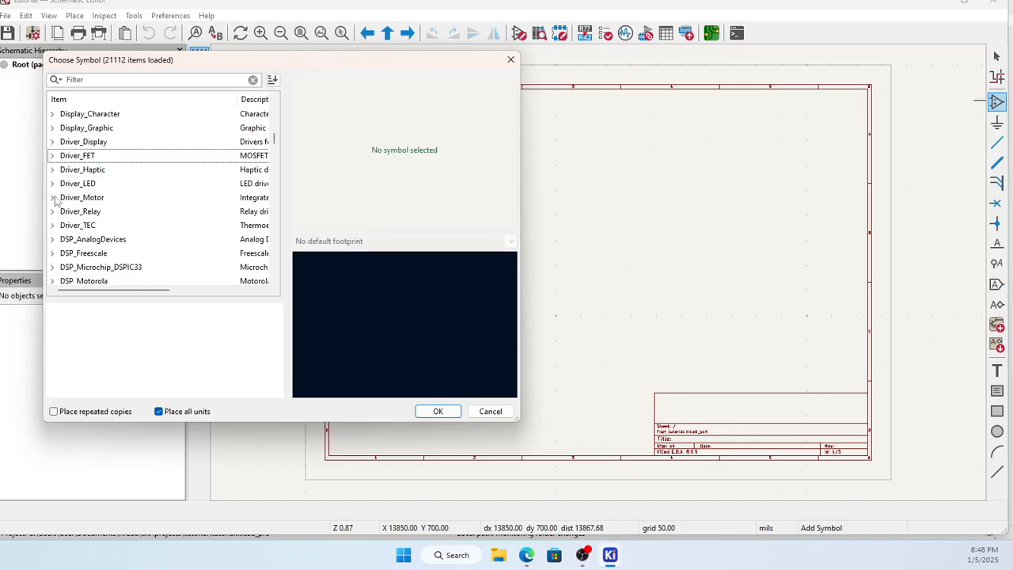
Preview the A4950E in the Driver_Motor library, look through the other motor drivers, and collapse the library.
left_click(53, 197)
left_click(89, 214)
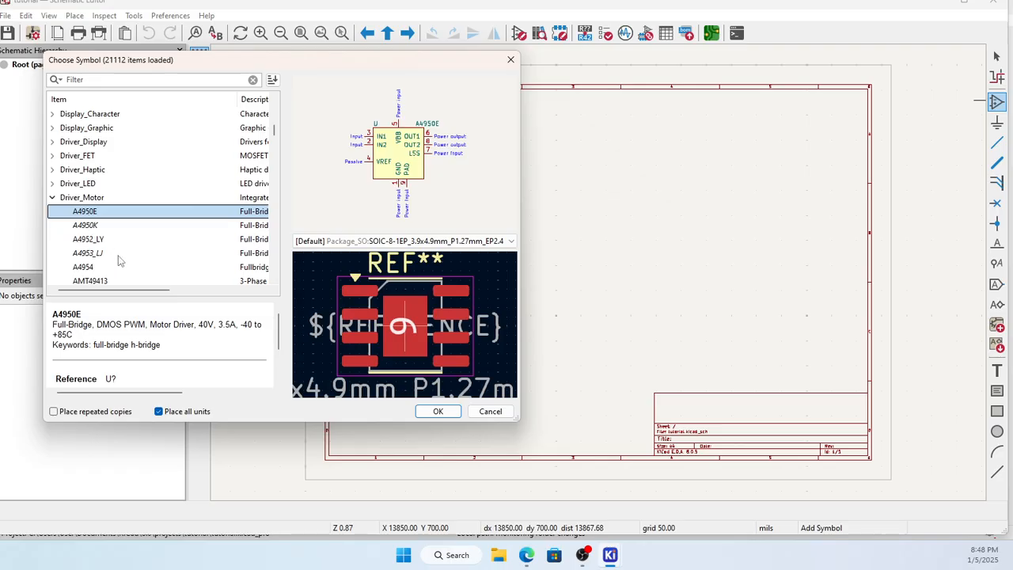
scroll(118, 261, "down", 8)
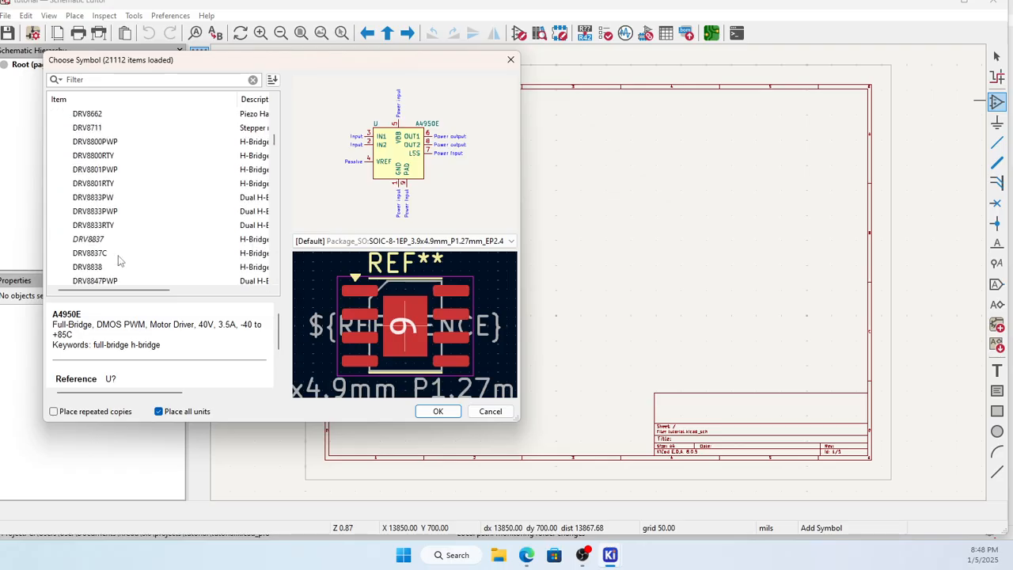
scroll(119, 261, "down", 10)
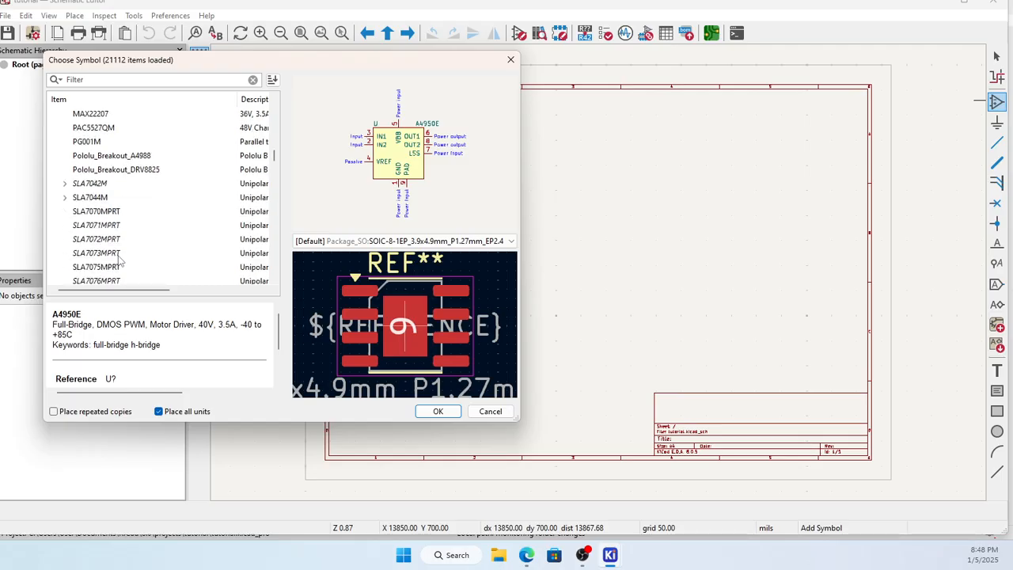
scroll(118, 261, "up", 18)
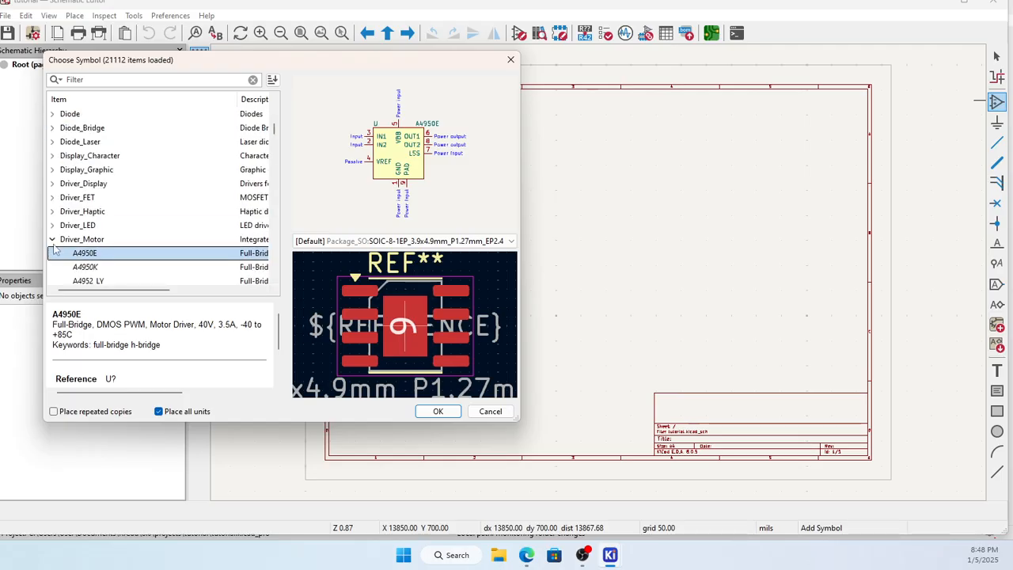
left_click(53, 240)
Compare the two Fiber_Optic library symbols, AFBR-1624Z and AFBR-2624Z, and select AFBR-1624Z.
scroll(83, 265, "down", 3)
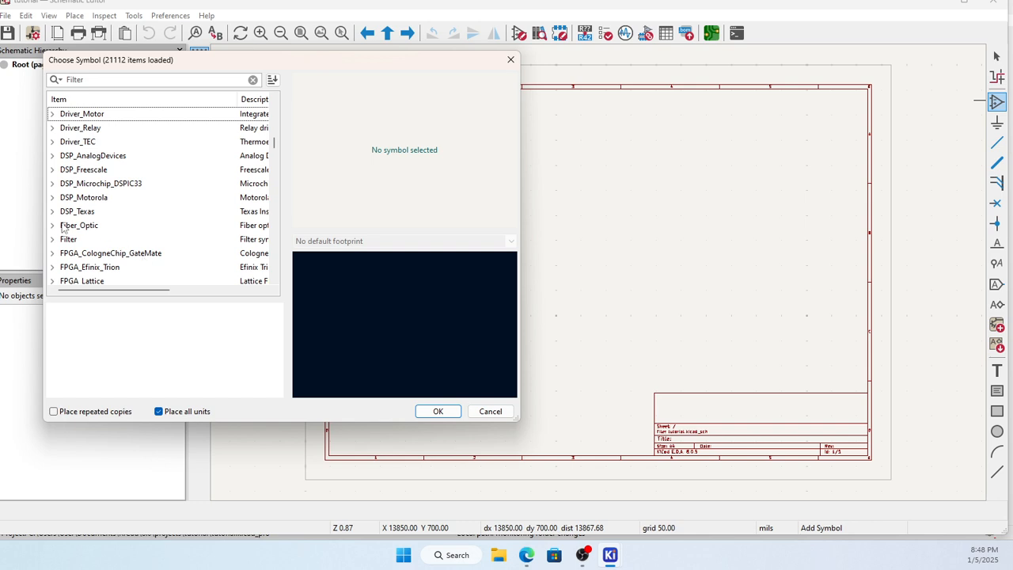
left_click(53, 226)
left_click(90, 241)
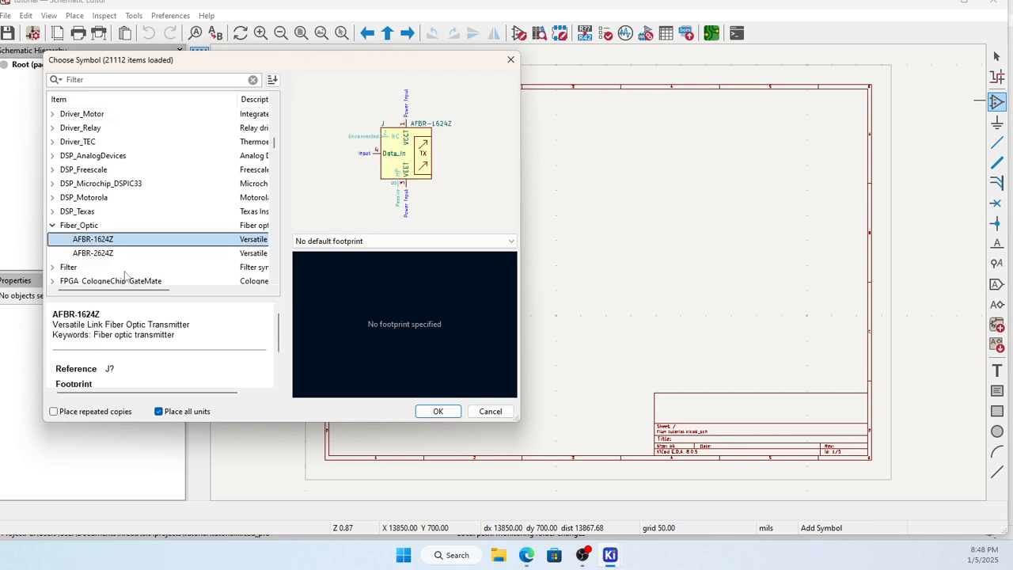
left_click(95, 255)
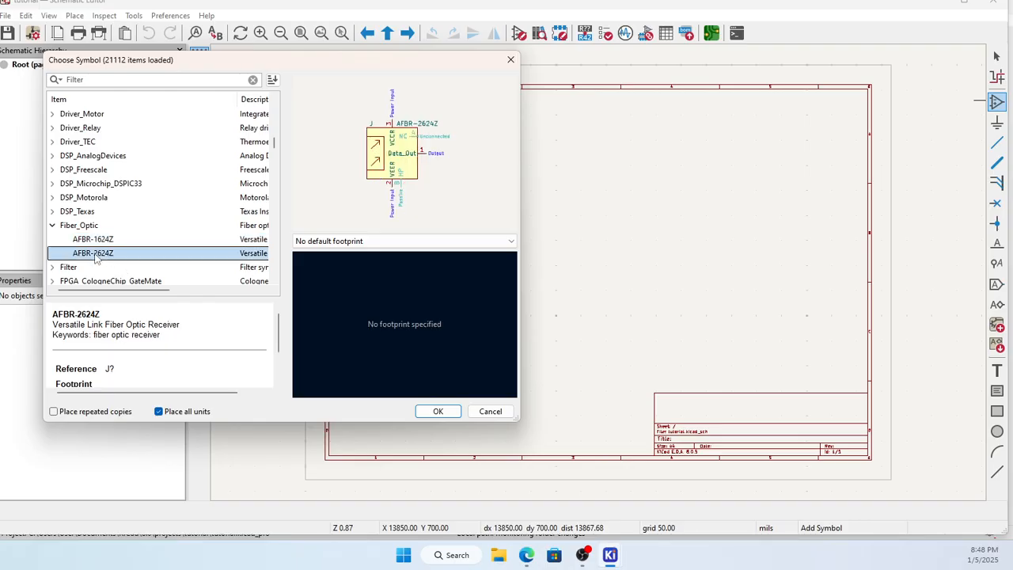
left_click(103, 240)
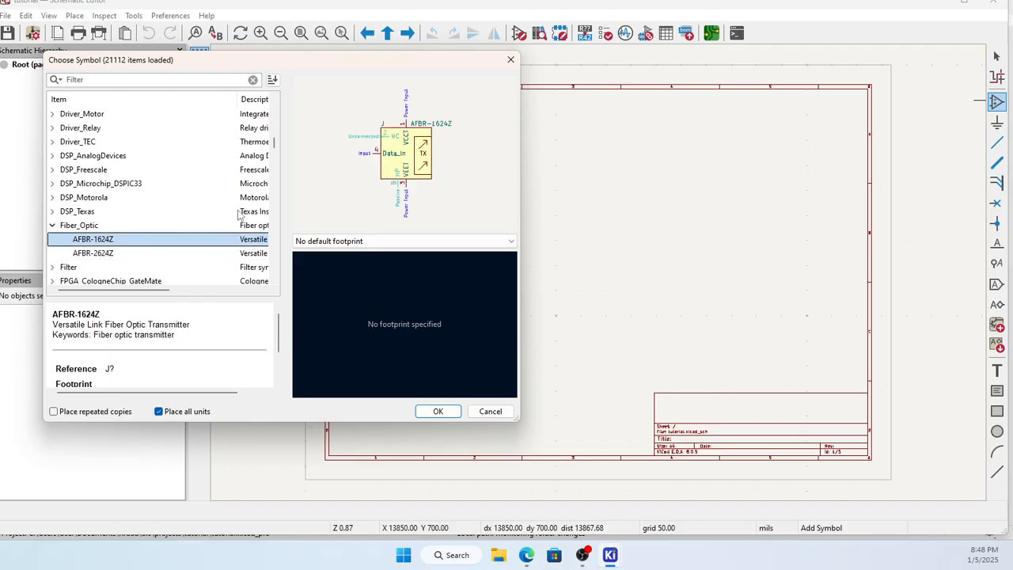
Preview the Horizontal and Tilted footprints for the AFBR-1624Z, and choose OptoDevice:Broadcom_AFBR-16xxZ_Vertical.
left_click(378, 241)
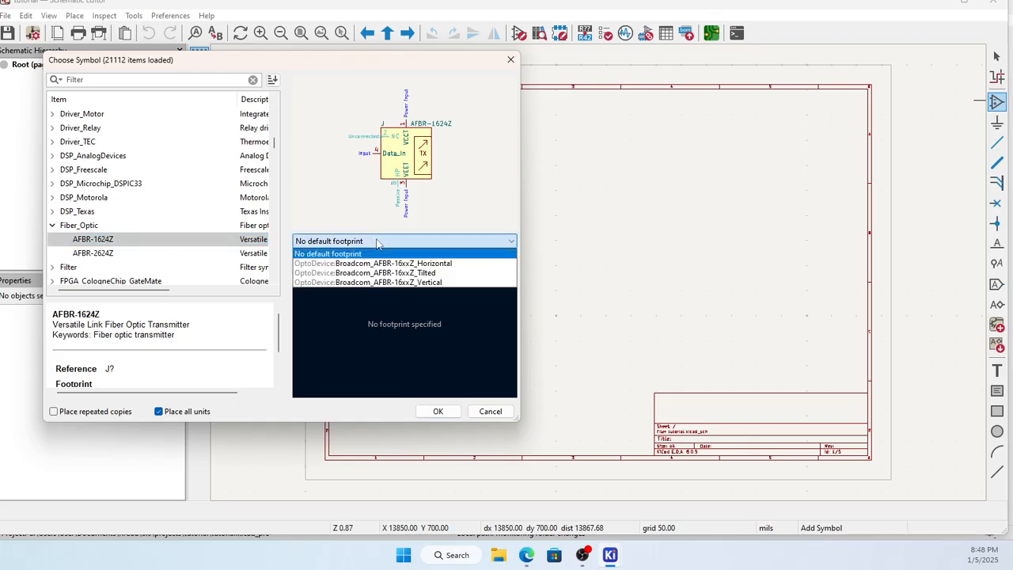
left_click(377, 263)
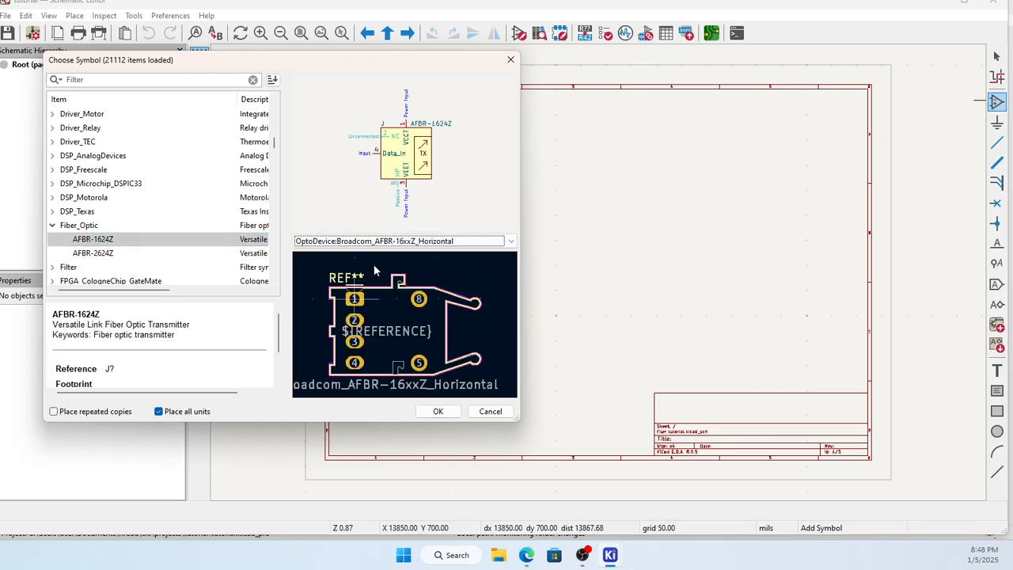
left_click(388, 243)
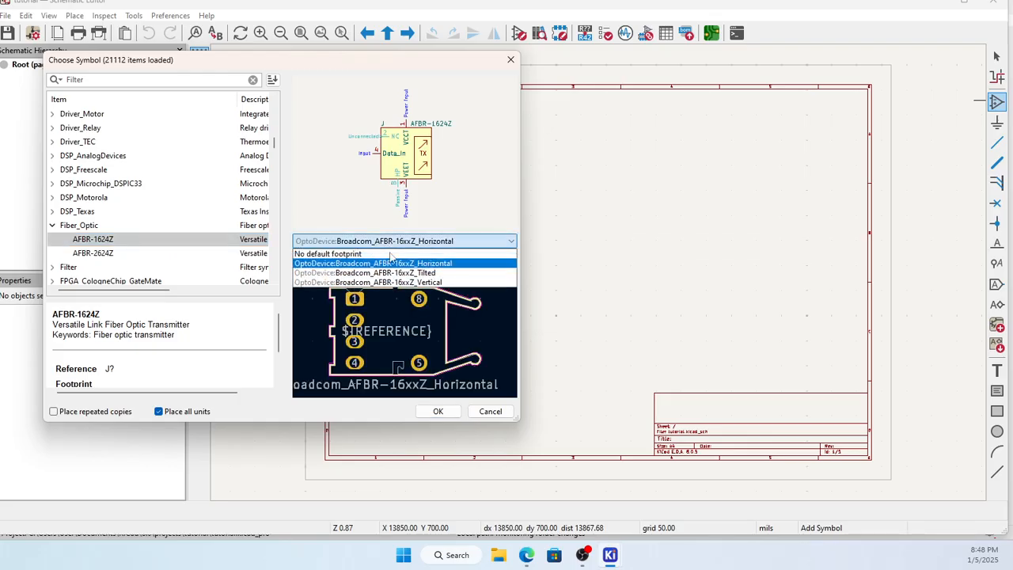
left_click(390, 275)
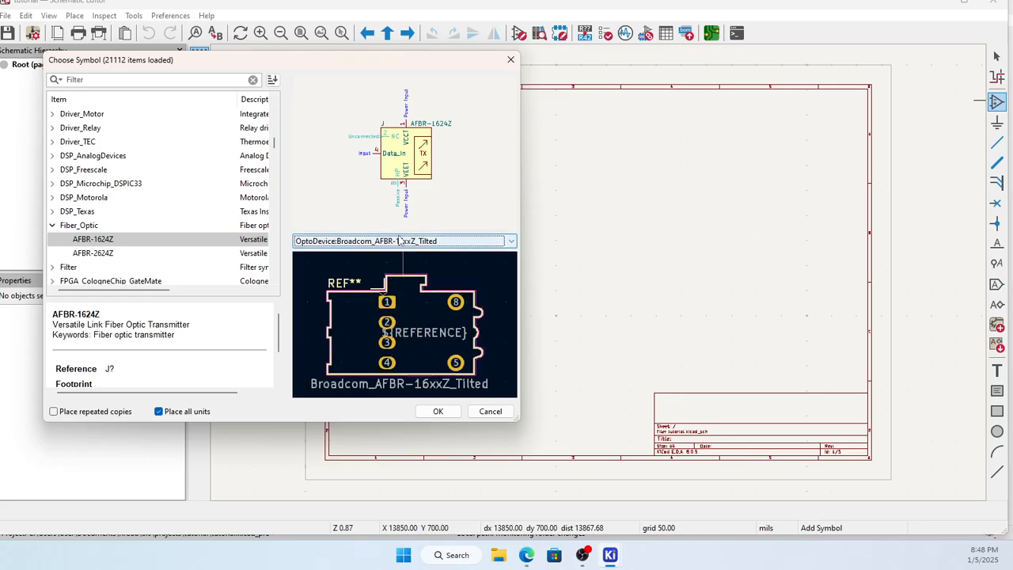
left_click(403, 242)
left_click(416, 282)
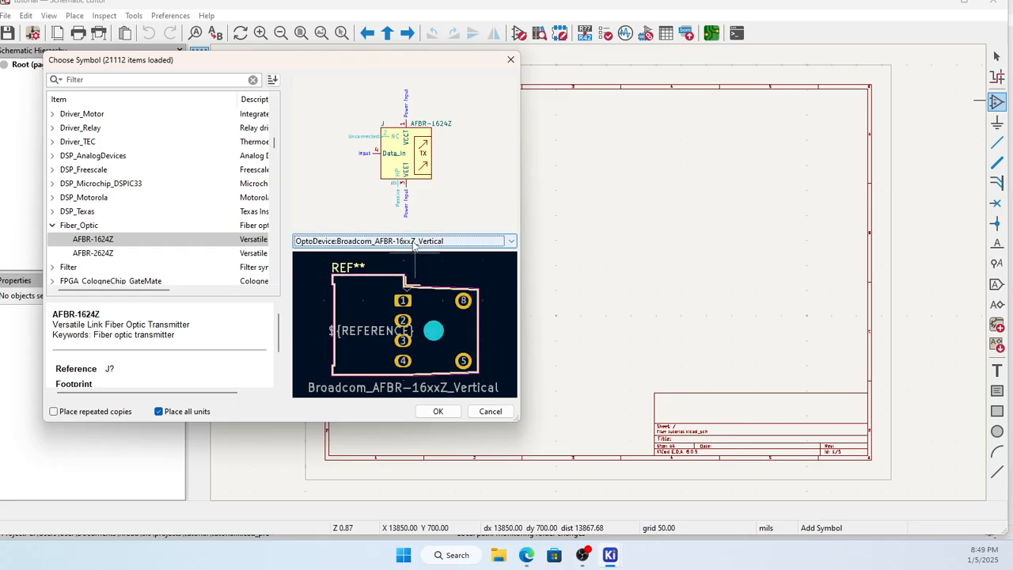
Place the AFBR-1624Z symbol on the schematic sheet at about X 3950, Y 2800 mils.
left_click(438, 410)
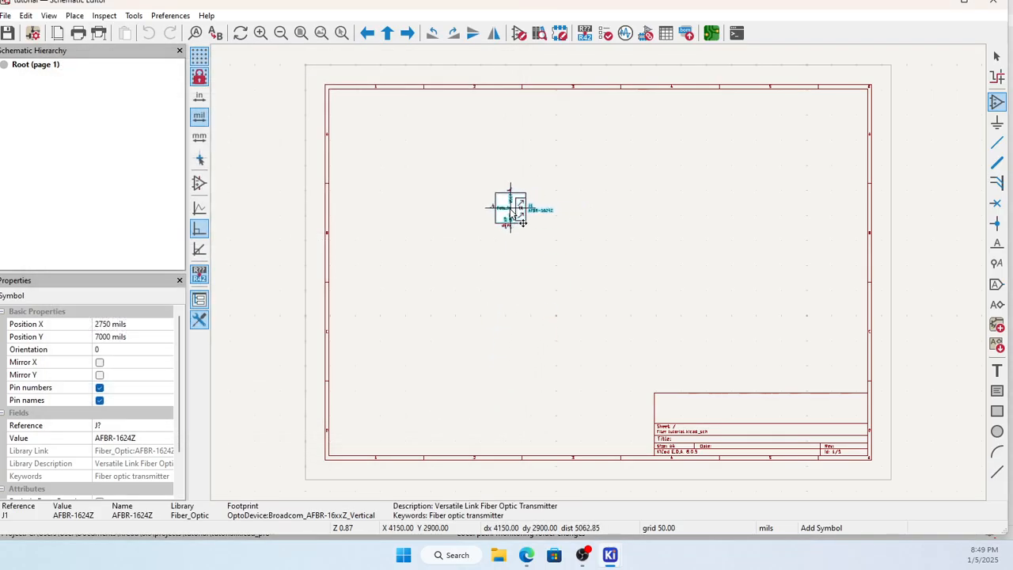
scroll(524, 208, "up", 5)
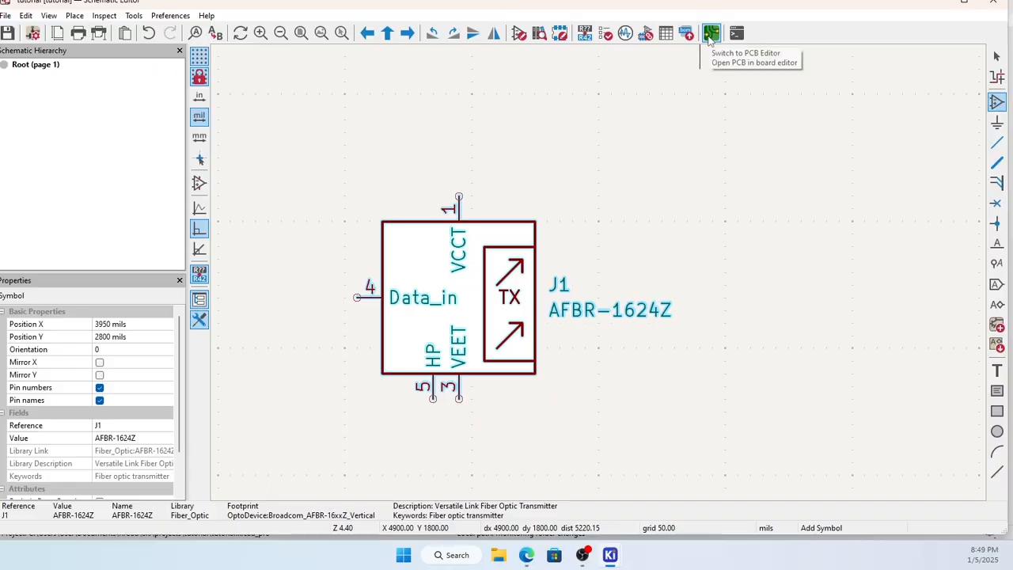
scroll(472, 197, "down", 2)
scroll(605, 331, "up", 2)
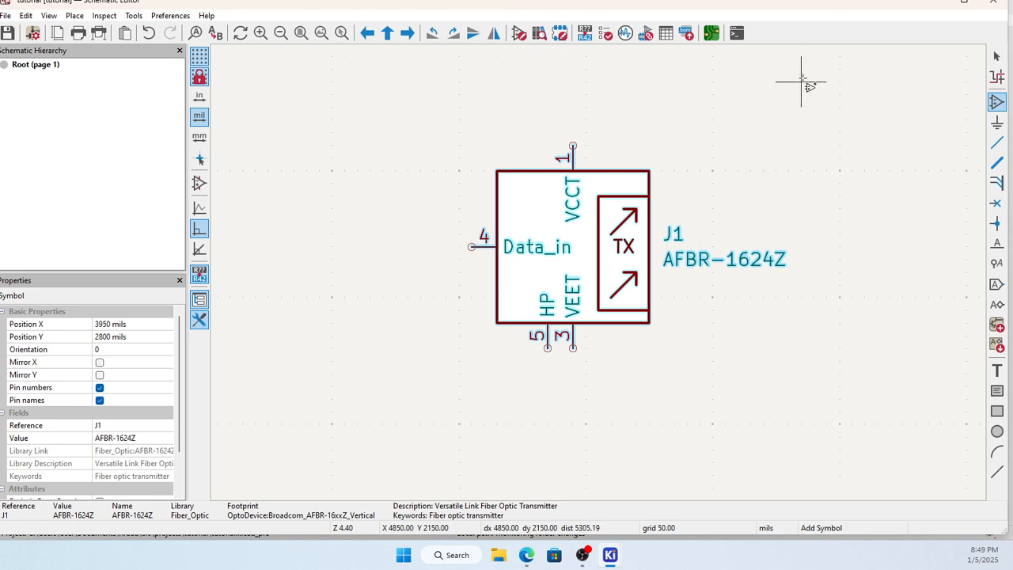
Add a hierarchical label for the Data_in pin 4 of J1 and pull it outward from the symbol on a straight wire.
left_click(996, 56)
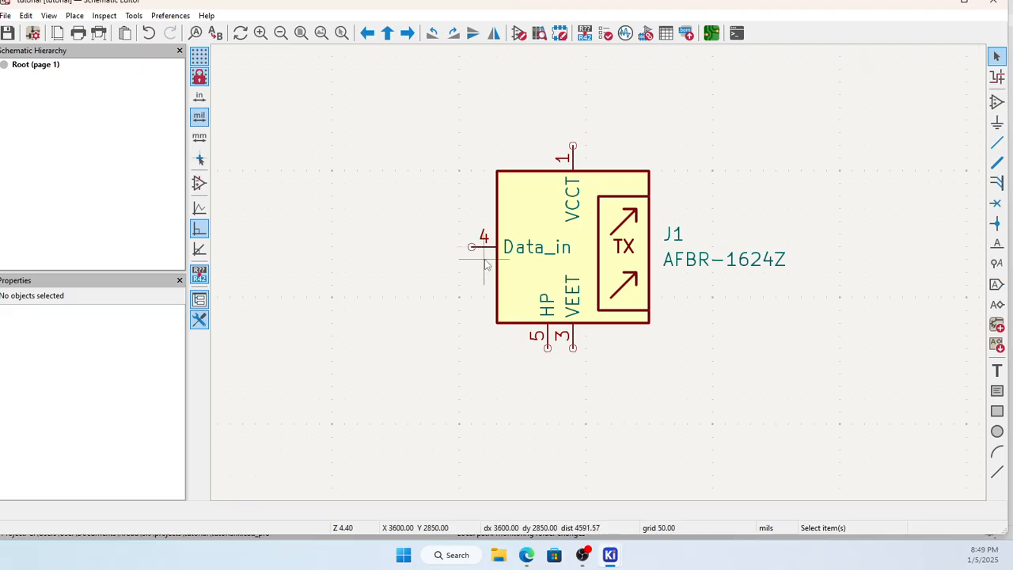
left_click(475, 238)
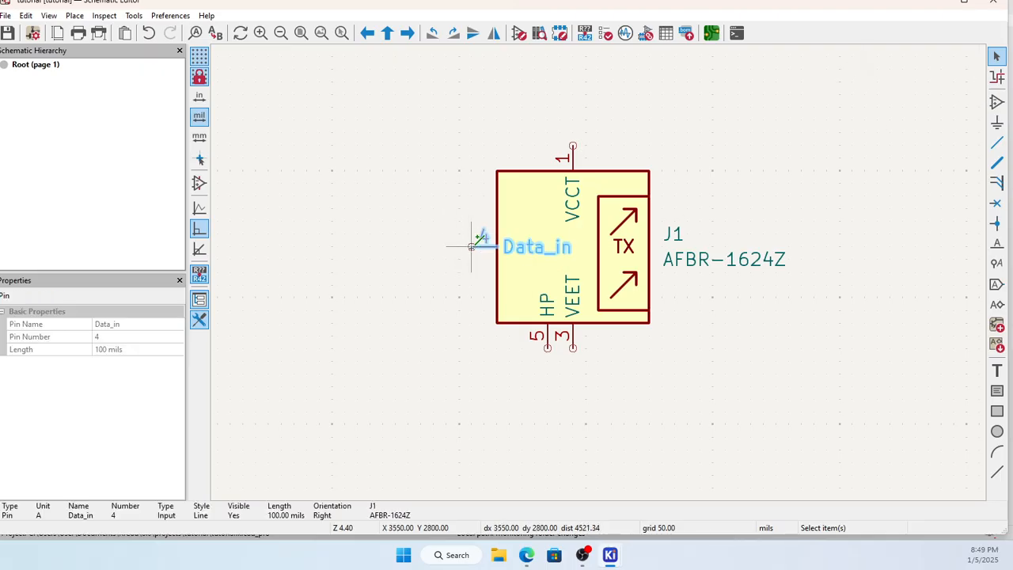
right_click(472, 247)
mouse_move(523, 209)
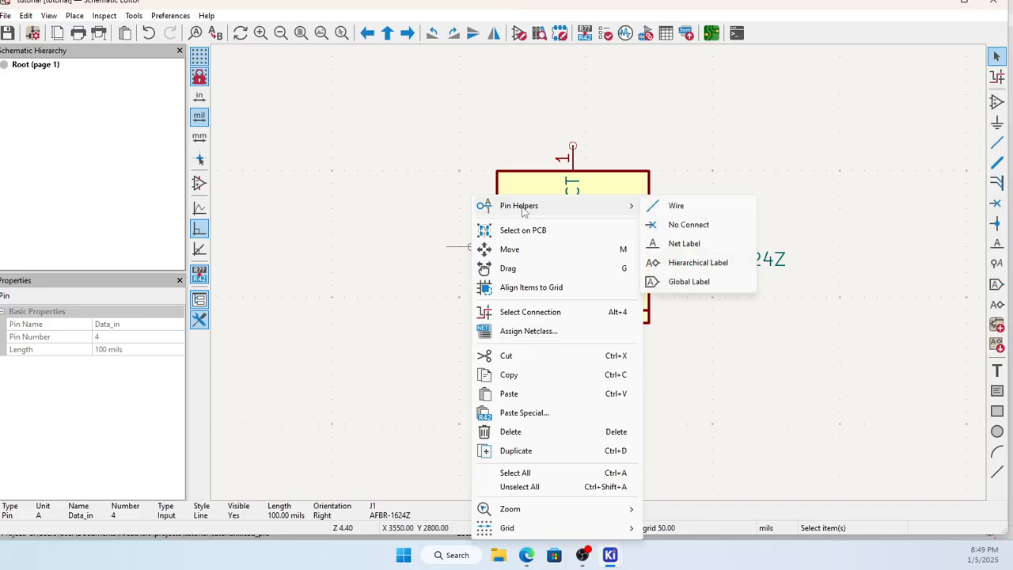
left_click(699, 263)
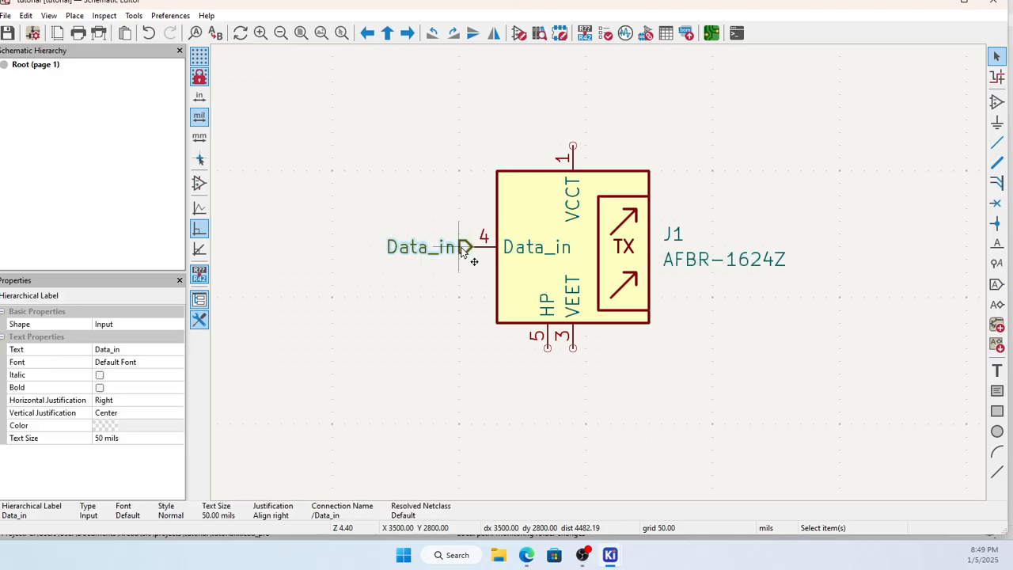
left_click(374, 249)
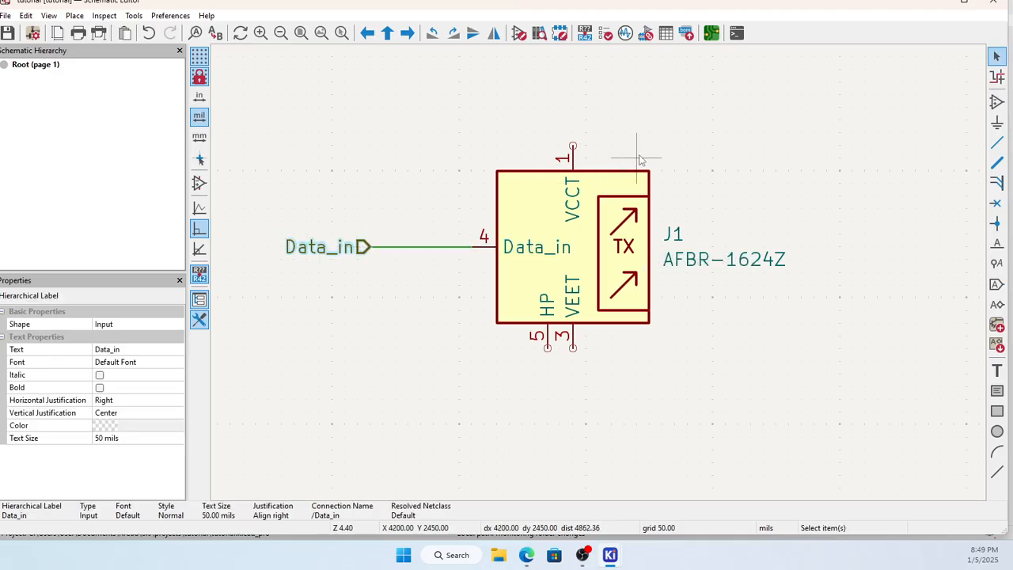
left_click(642, 160)
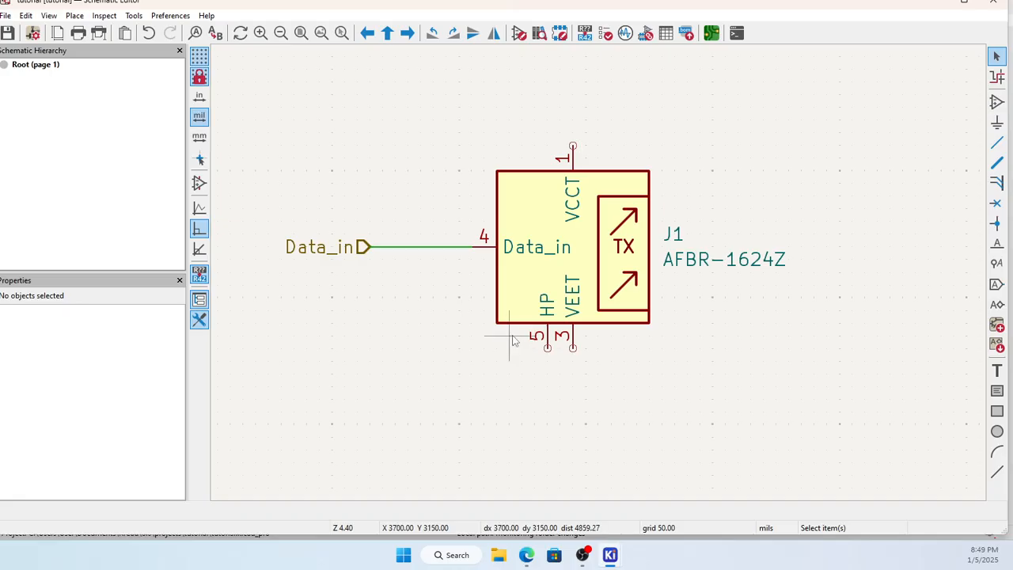
Add hierarchical labels to J1's HP pin 5 and VEET pin 3 together and pull both down on straight wires.
mouse_move(511, 340)
left_mouse_down()
mouse_move(620, 389)
mouse_move(514, 324)
mouse_move(516, 340)
left_mouse_up()
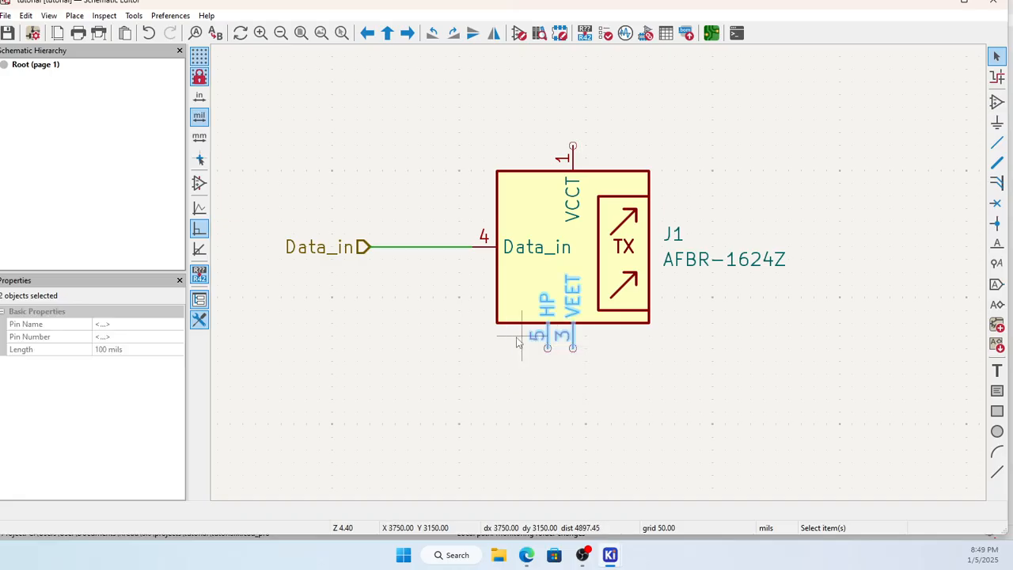
right_click(553, 348)
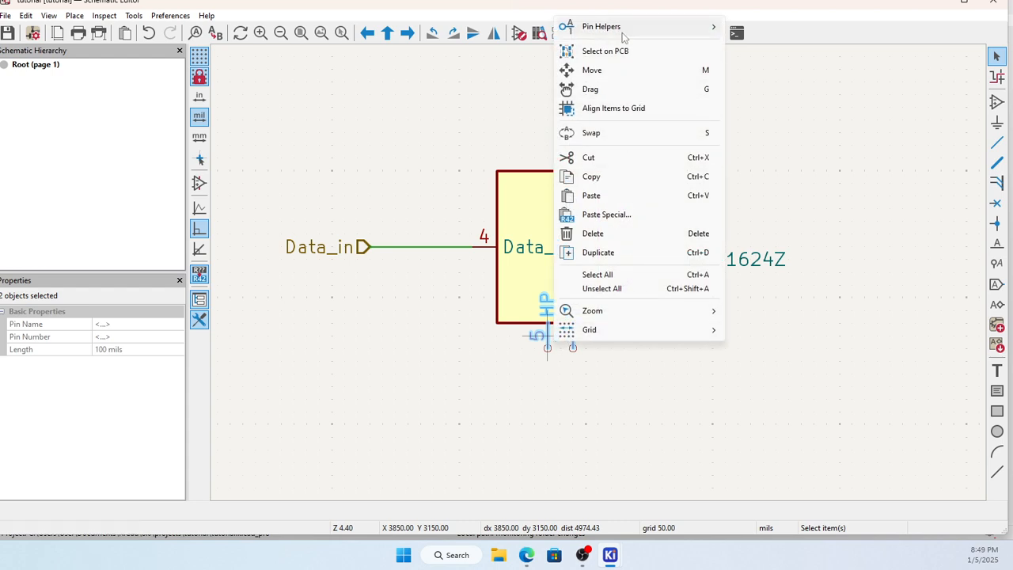
mouse_move(625, 33)
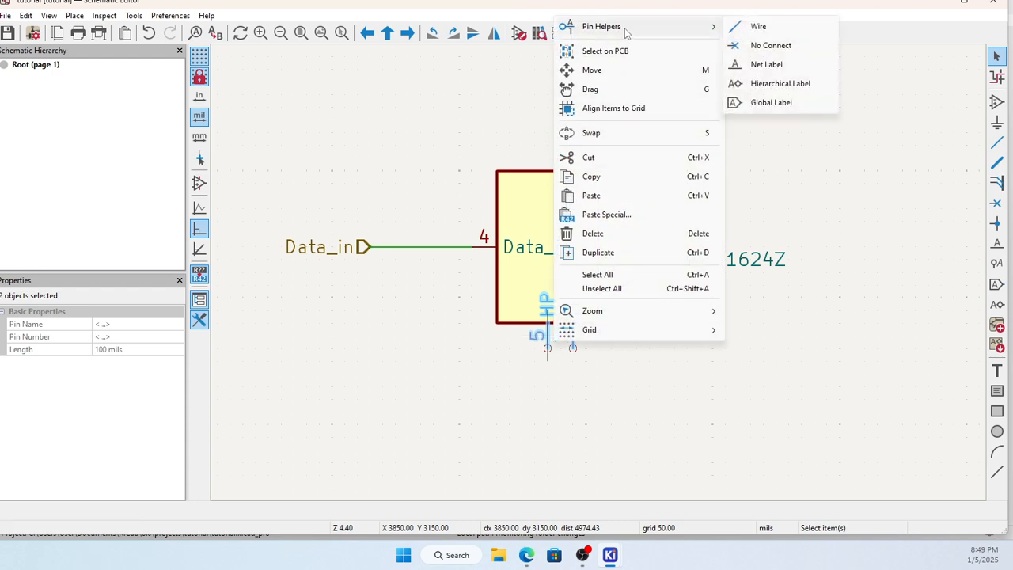
left_click(794, 87)
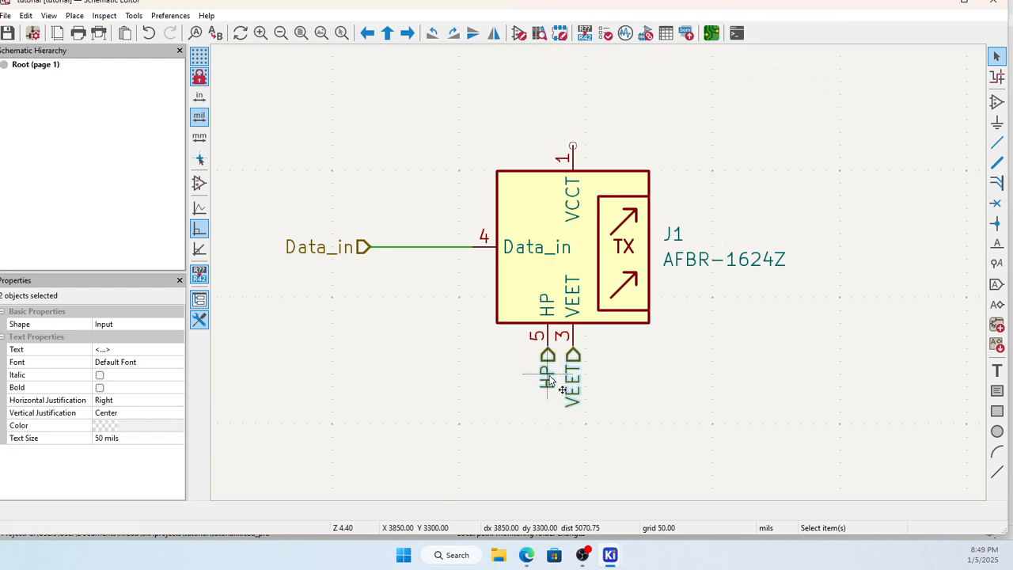
left_click(547, 399)
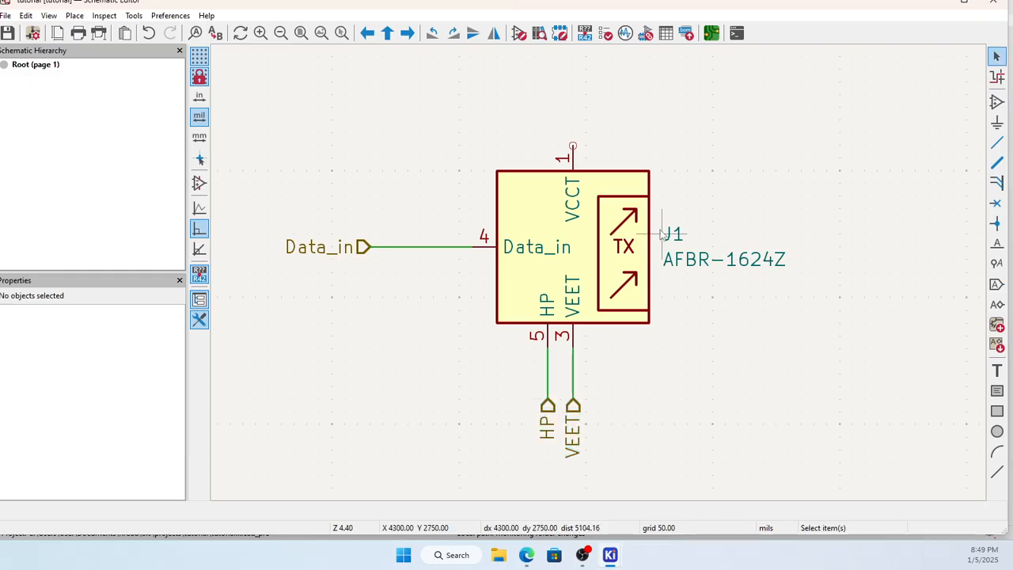
Add a hierarchical label for the VCCT pin 1 of J1 and pull it up above the symbol on a wire.
mouse_move(543, 127)
left_mouse_down()
mouse_move(626, 173)
mouse_move(531, 135)
left_mouse_up()
right_click(573, 147)
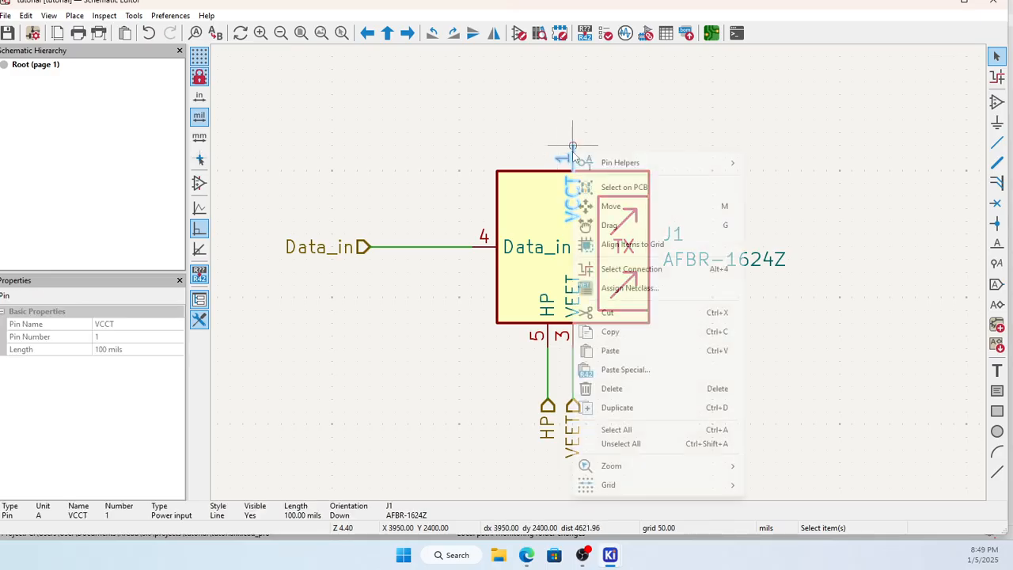
mouse_move(628, 163)
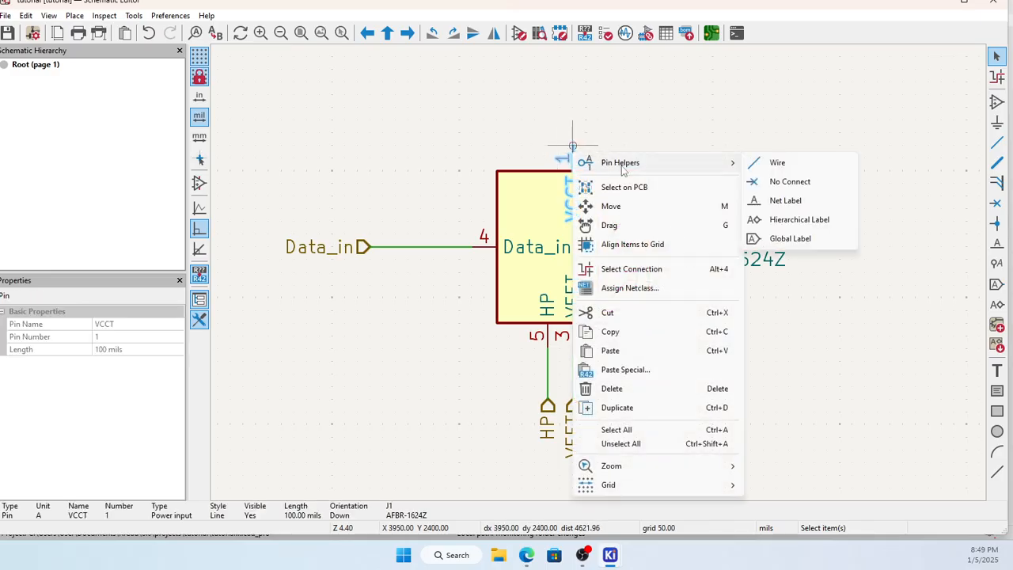
left_click(799, 219)
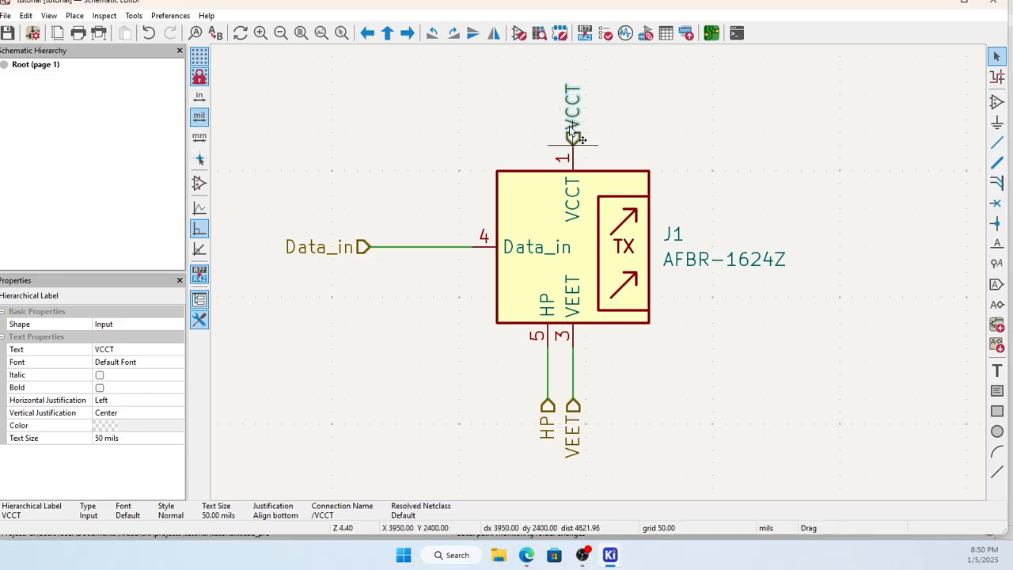
key("Escape")
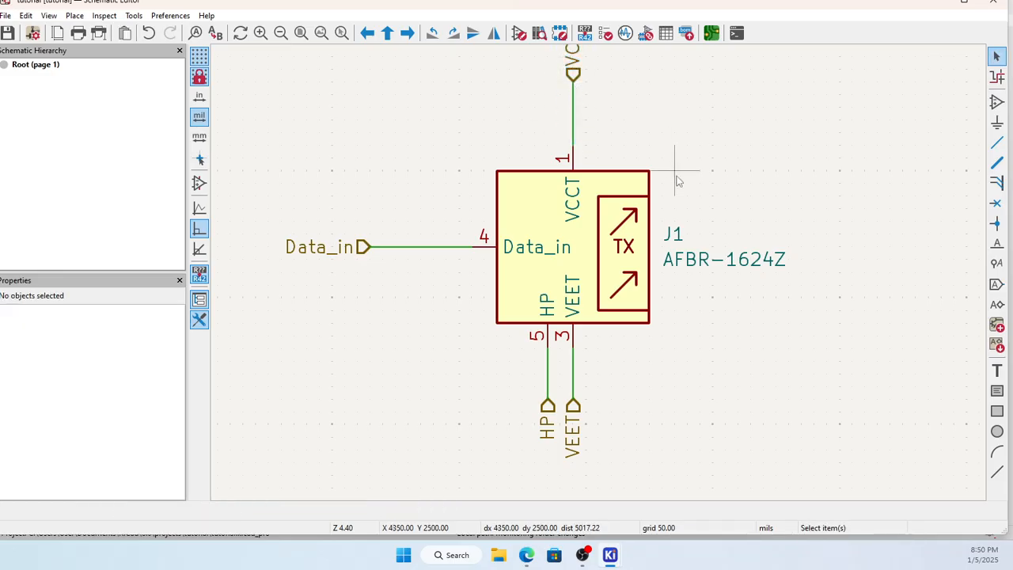
Open the datasheet of the AFBR-1624Z symbol in the browser and enlarge the window to full screen.
scroll(674, 185, "down", 1)
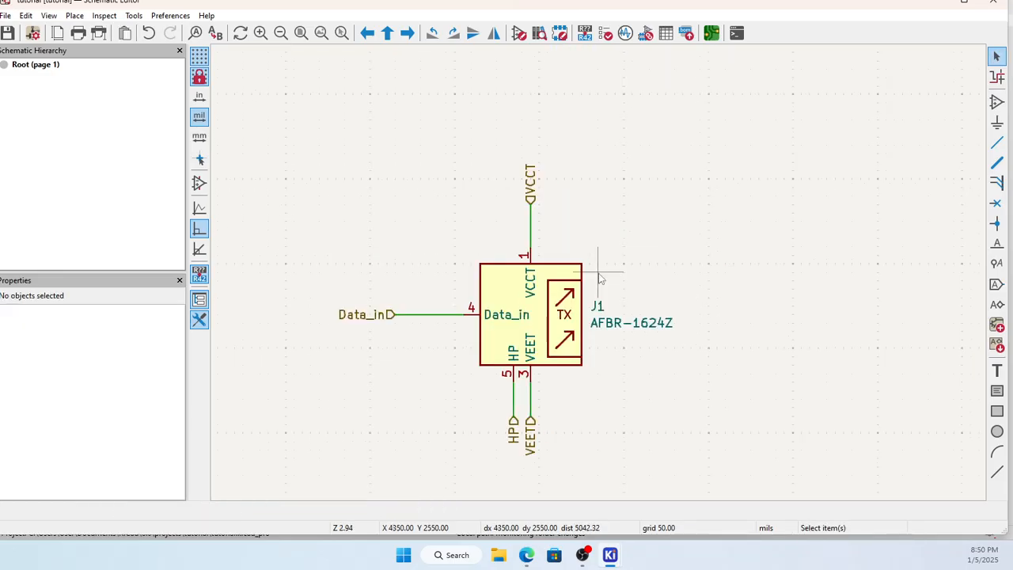
left_click(537, 317)
right_click(537, 317)
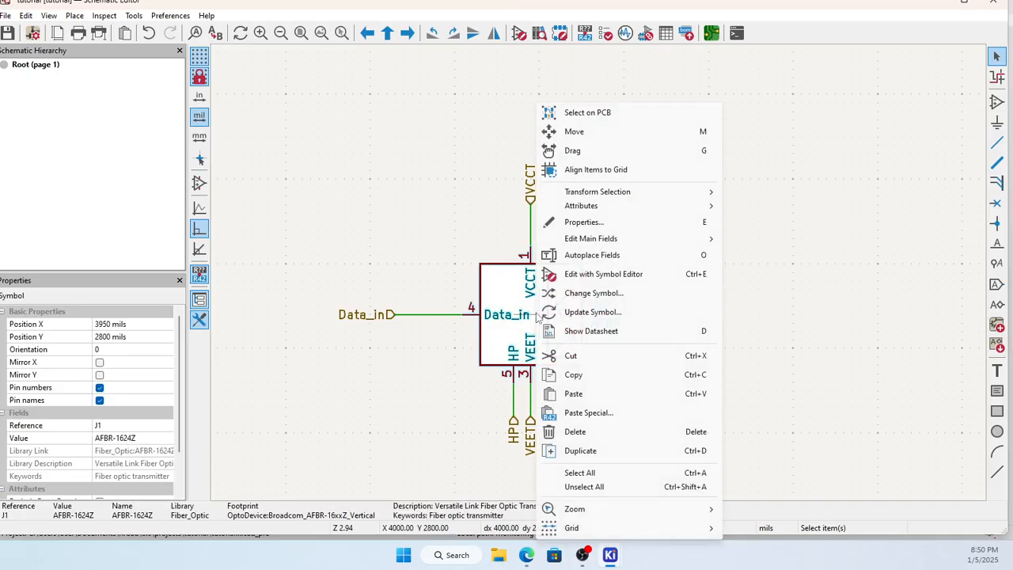
left_click(571, 332)
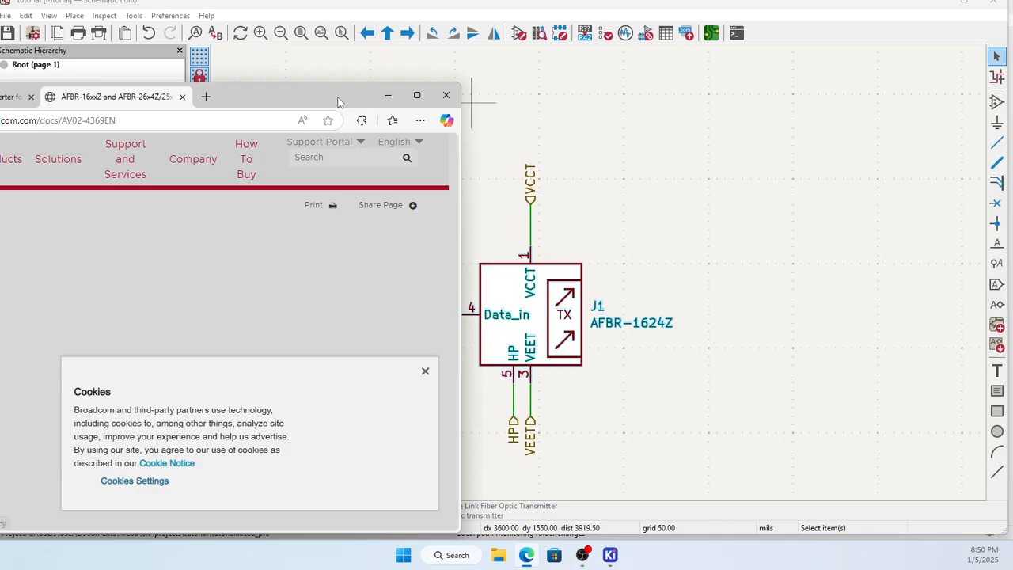
left_click_drag(338, 101, 492, 75)
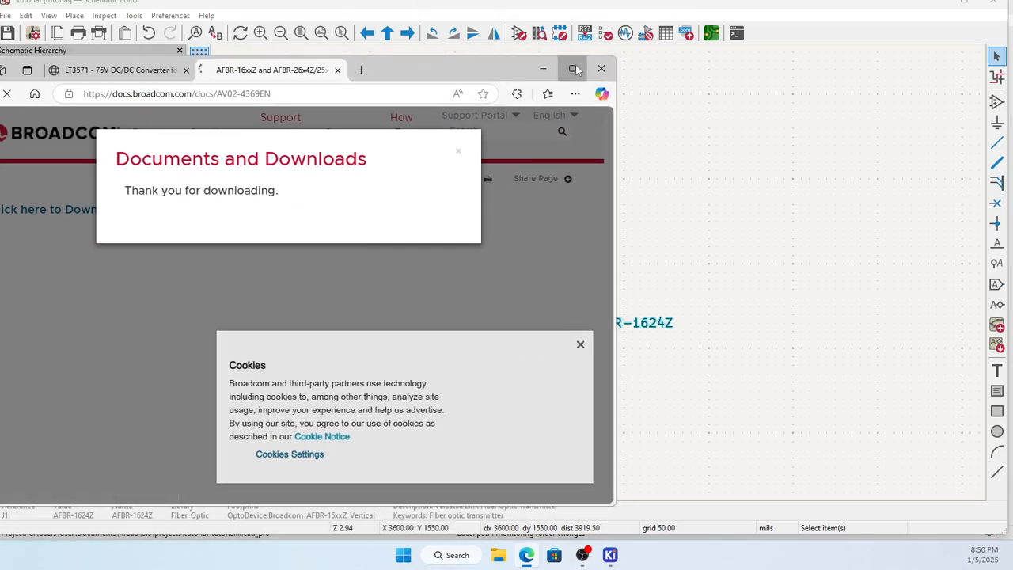
left_click(572, 69)
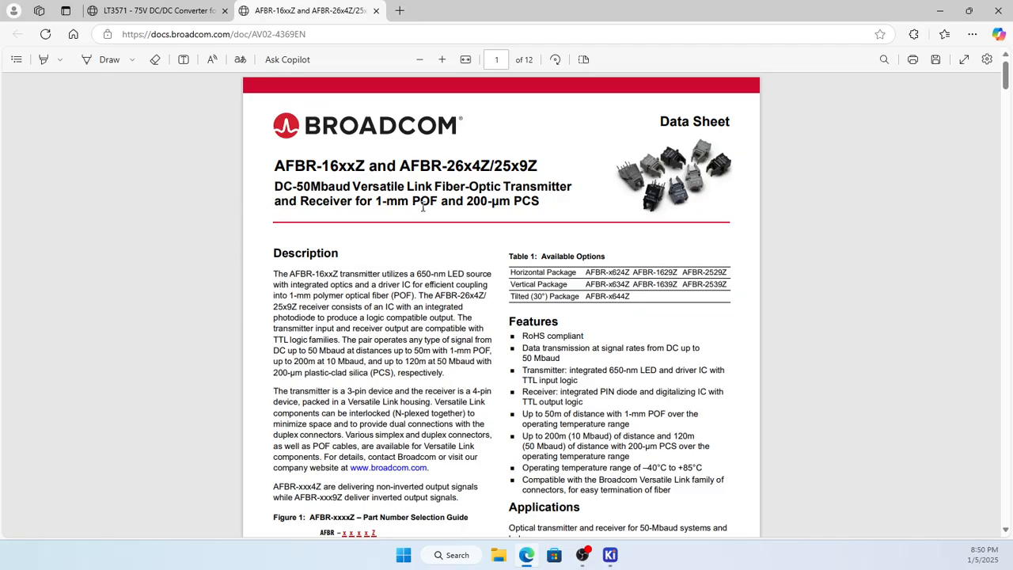
Examine the Broadcom datasheet's part number guide, mechanical dimensions, board layout and stacking drawings, and minimize the browser.
scroll(387, 331, "down", 3)
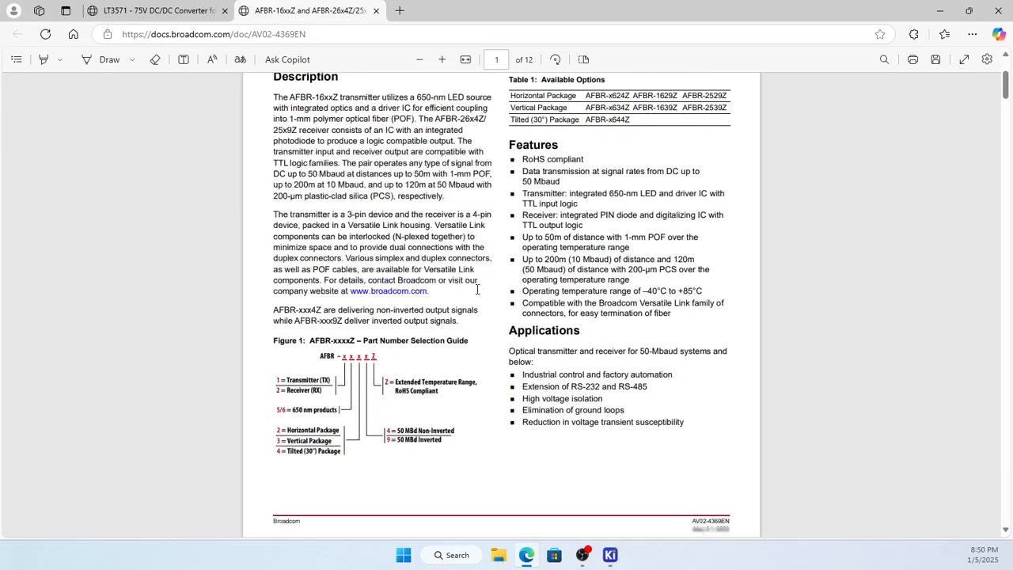
scroll(386, 331, "down", 17)
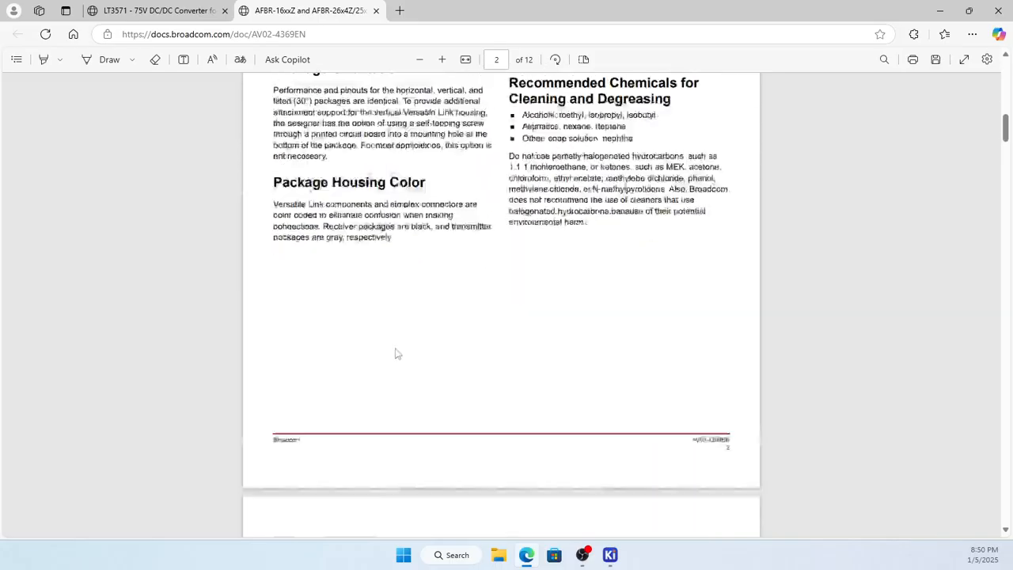
scroll(400, 358, "down", 4)
scroll(407, 352, "down", 3)
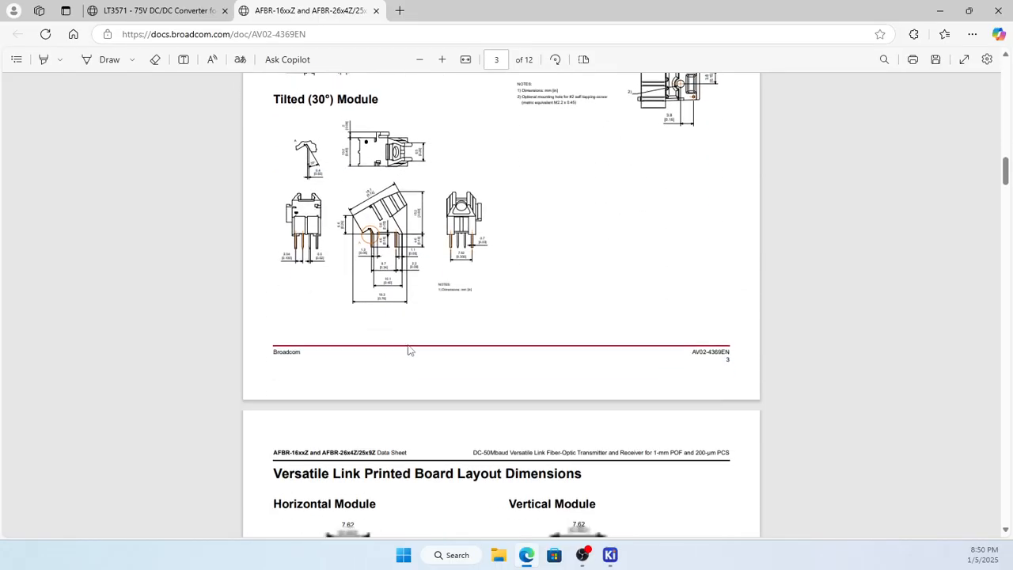
scroll(411, 348, "down", 10)
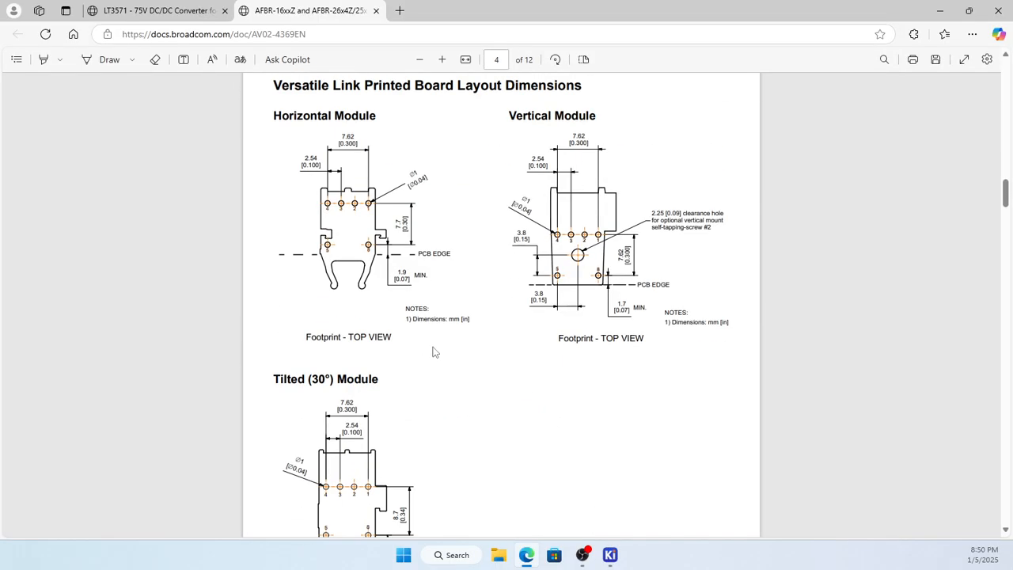
scroll(442, 348, "down", 8)
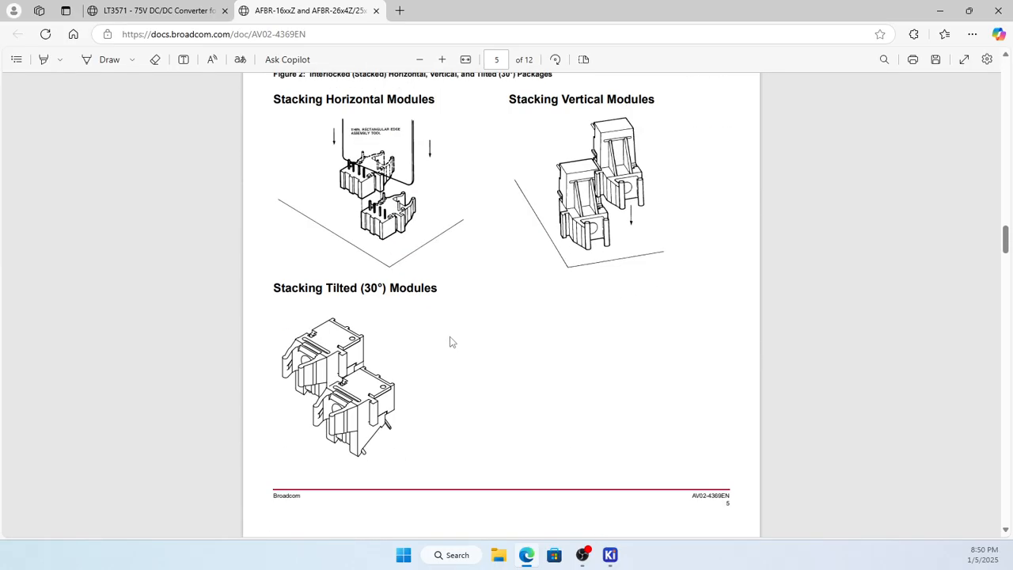
scroll(451, 342, "up", 20)
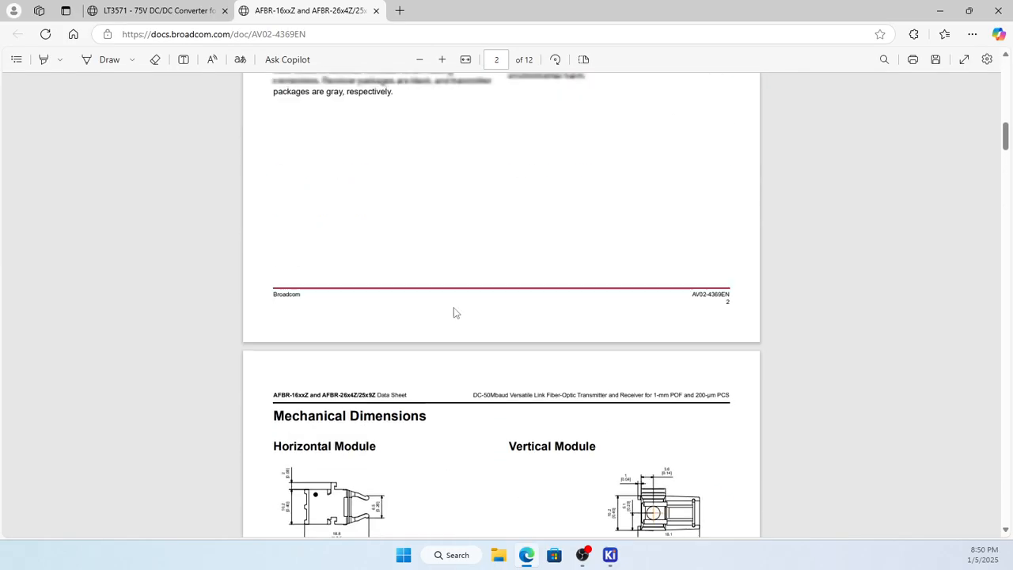
scroll(453, 310, "up", 7)
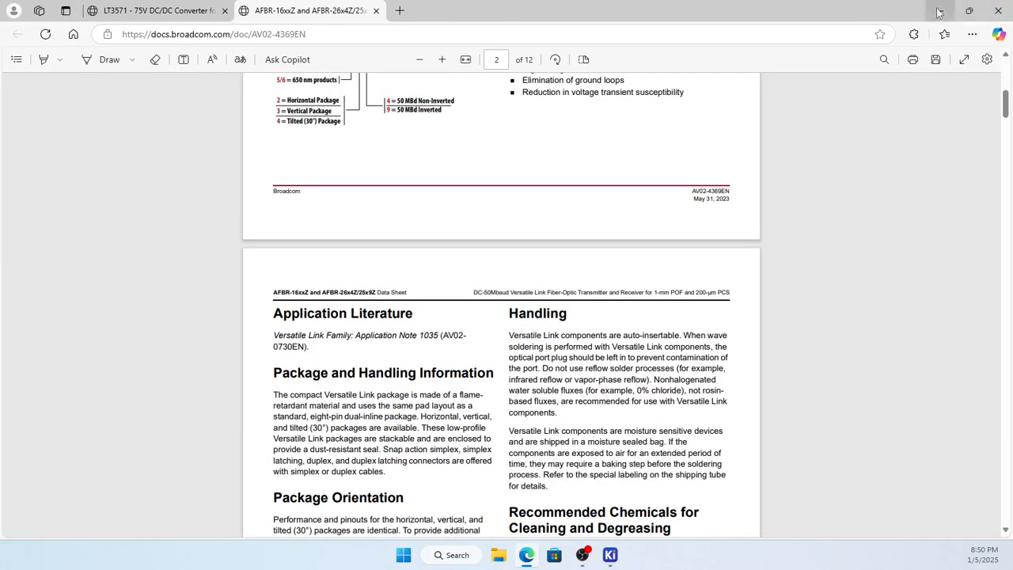
left_click(939, 12)
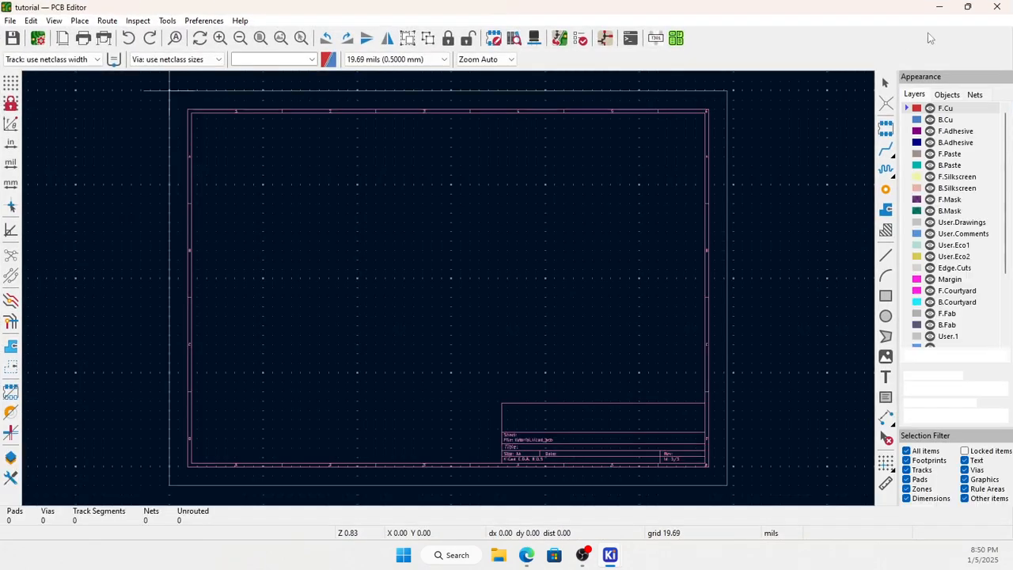
In the PCB Editor, update the board from the schematic and place the J1 AFBR-1624Z footprint near the middle of the sheet.
left_click(967, 6)
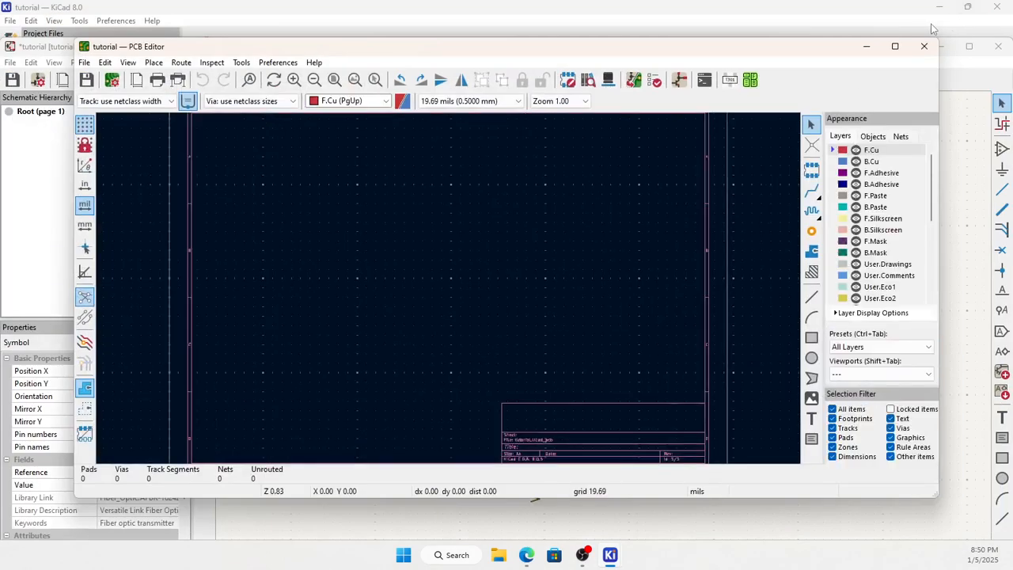
left_click(895, 46)
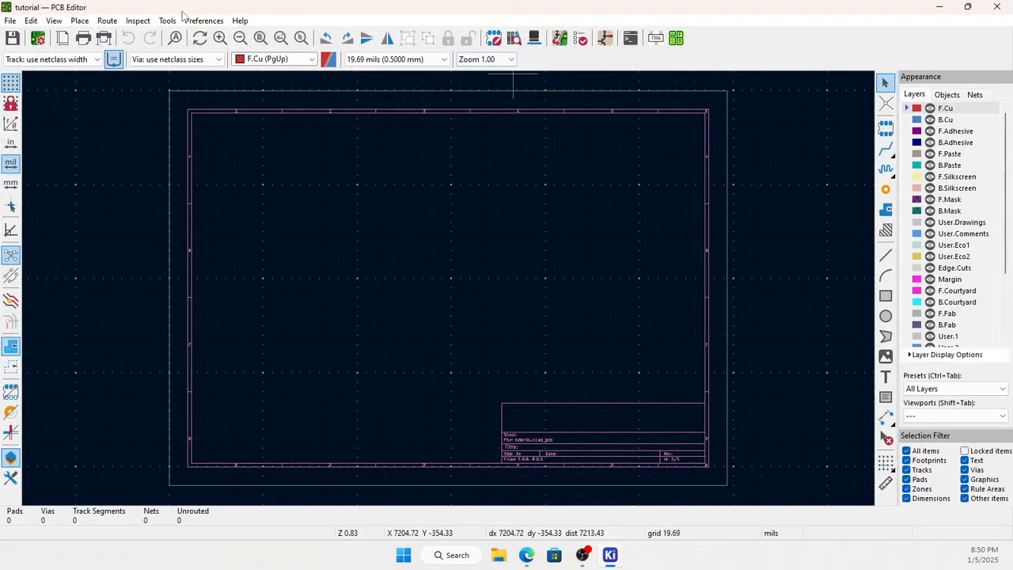
left_click(202, 21)
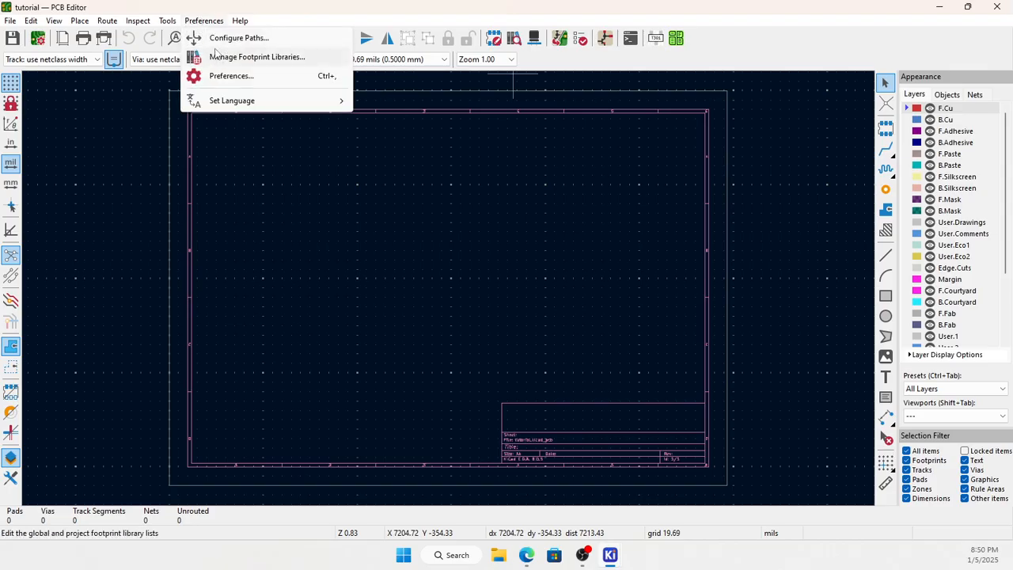
mouse_move(168, 22)
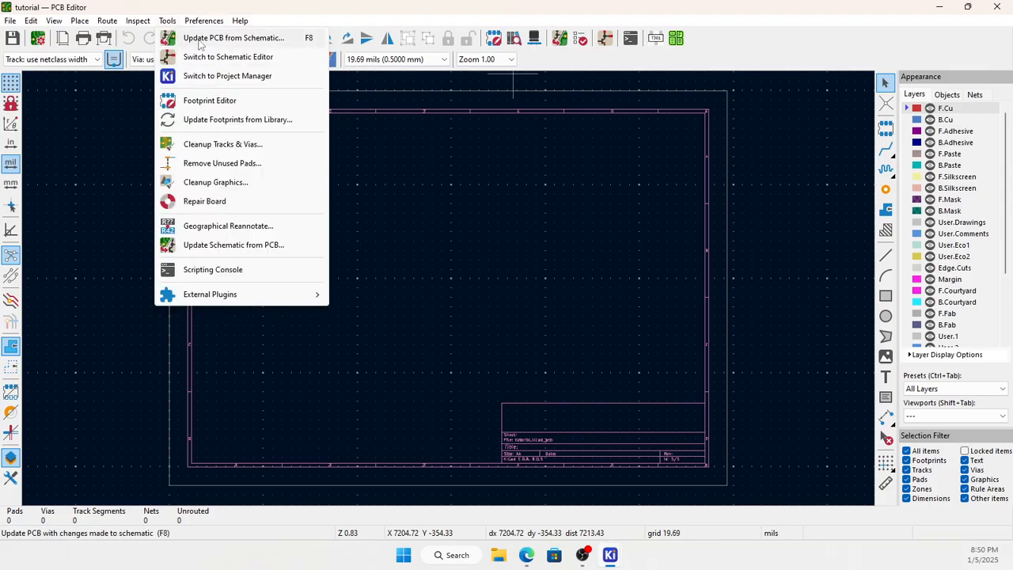
left_click(200, 42)
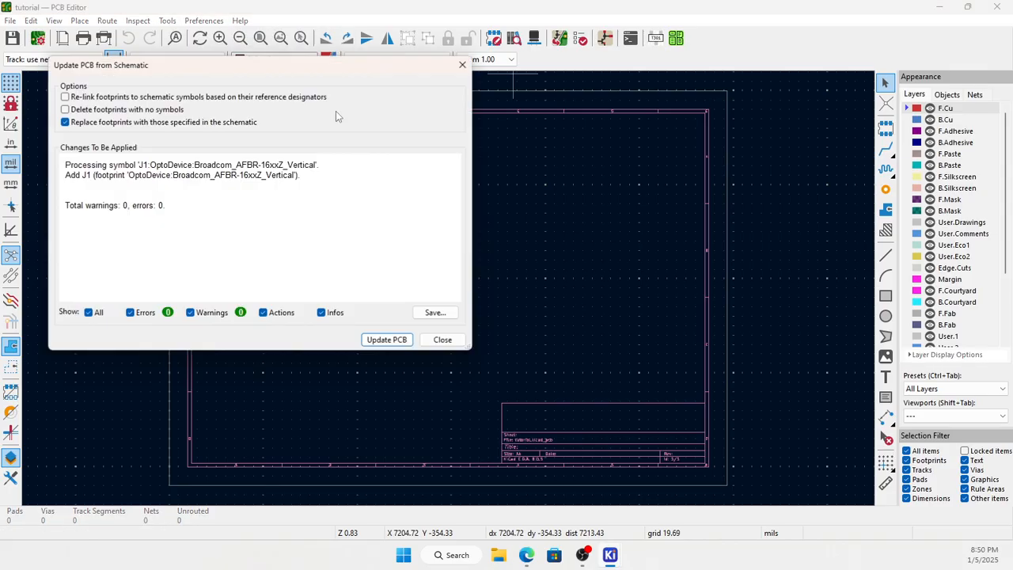
left_click(383, 340)
left_click(443, 339)
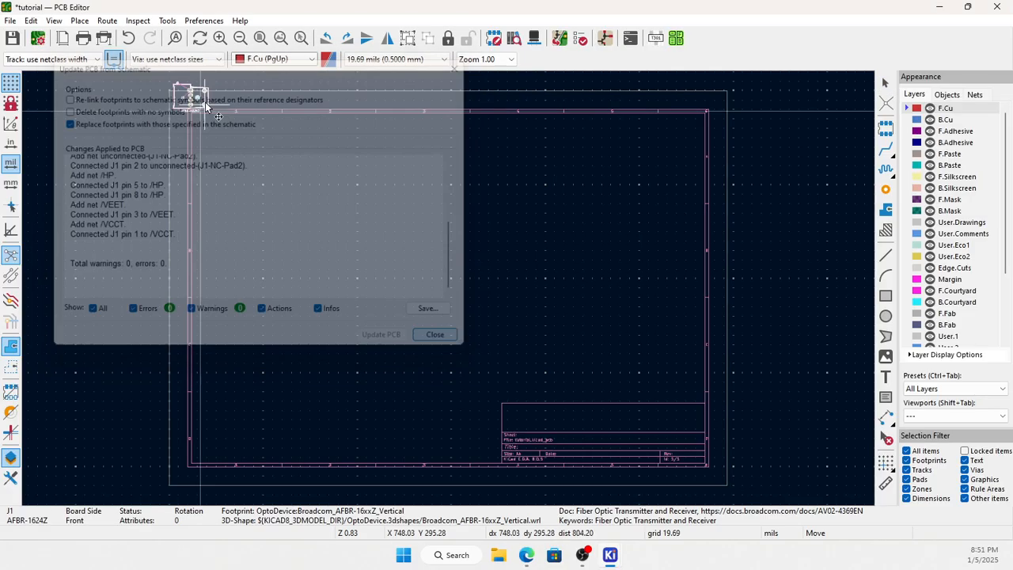
left_click(413, 222)
scroll(423, 229, "up", 6)
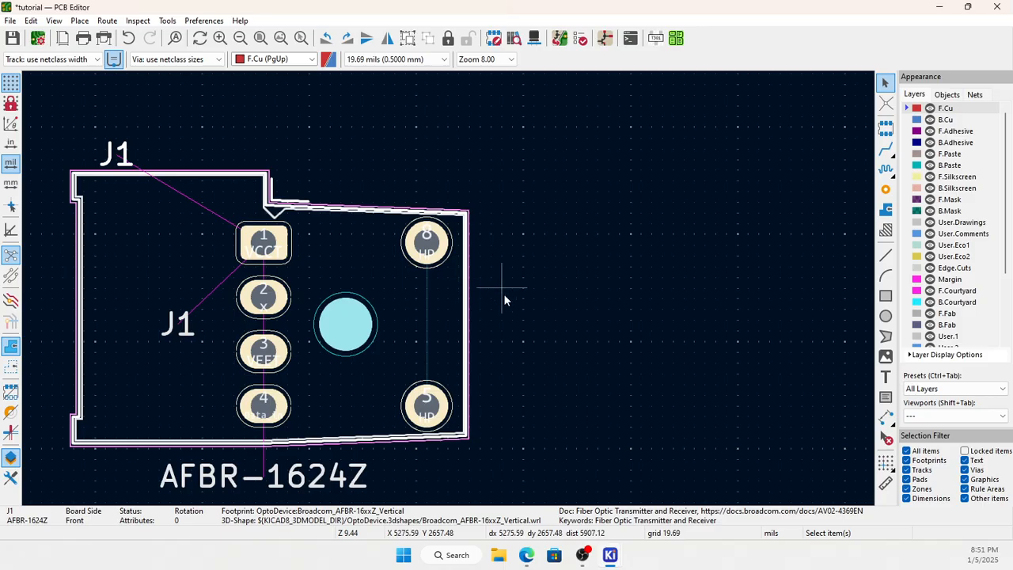
Inspect the J1 AFBR-1624Z component in the 3D Viewer from a rotated angle, and close the viewer.
scroll(497, 340, "down", 2)
scroll(452, 294, "up", 4)
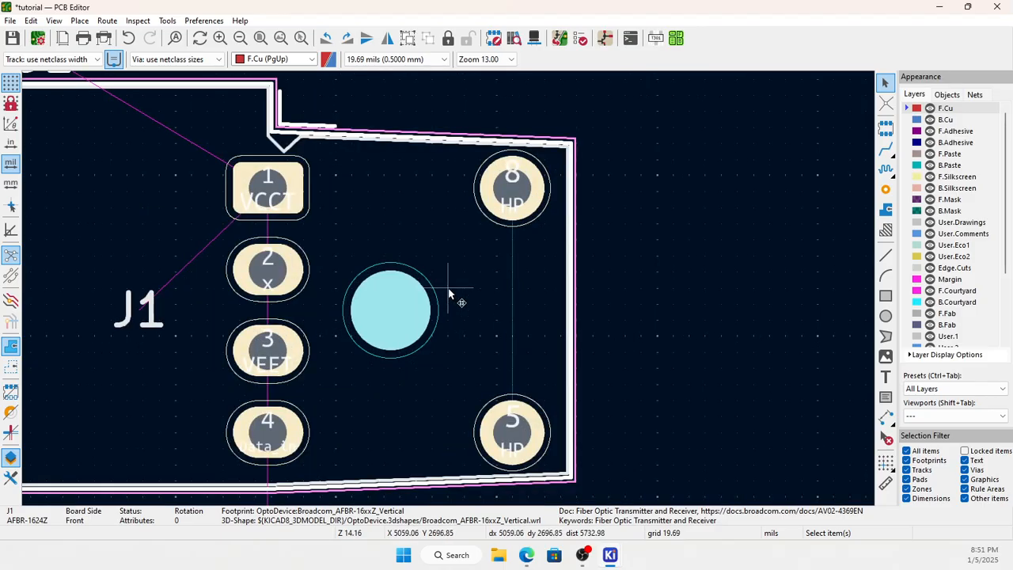
scroll(448, 293, "down", 4)
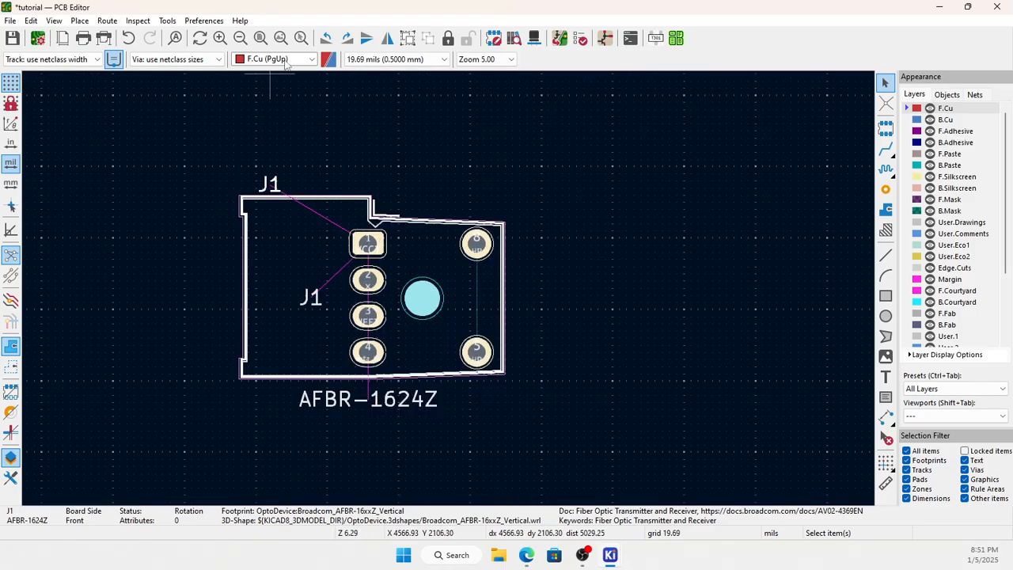
left_click(221, 21)
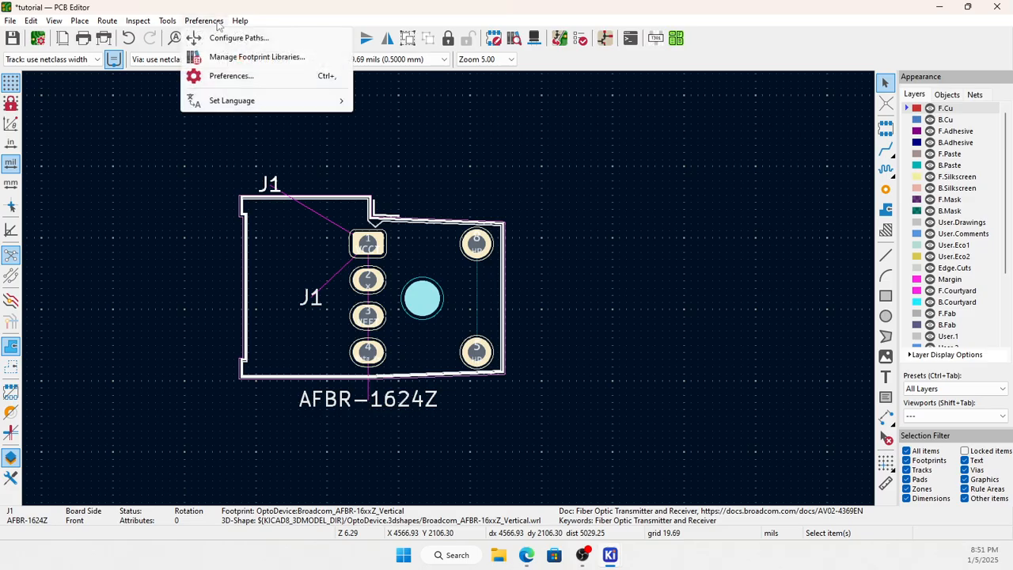
mouse_move(53, 21)
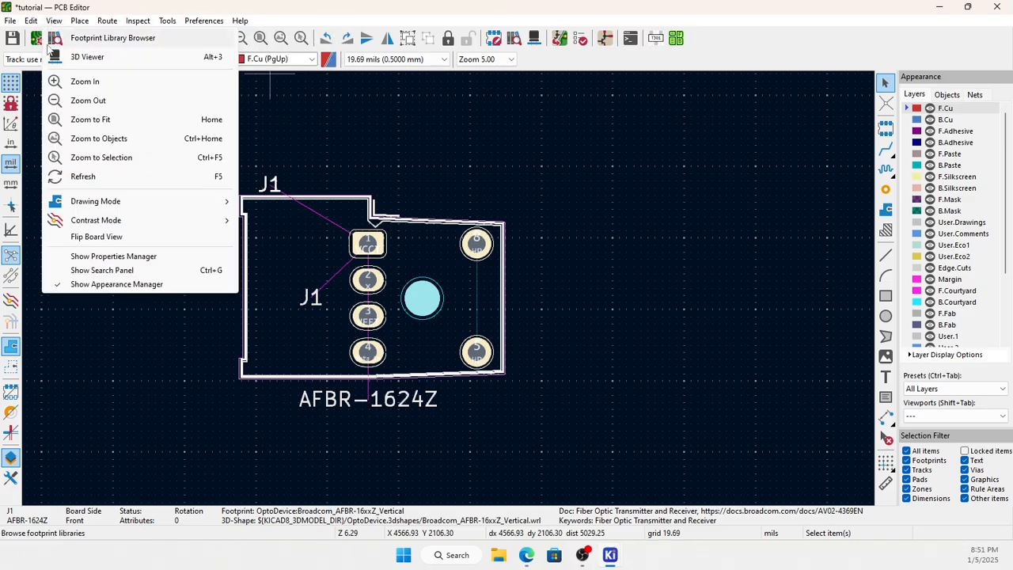
left_click(57, 57)
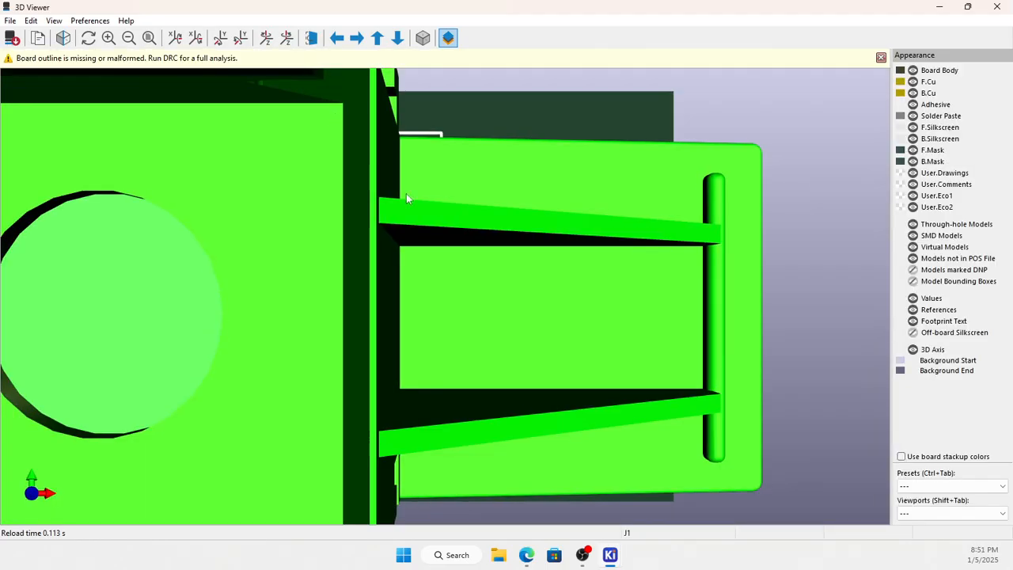
scroll(443, 238, "down", 8)
left_click_drag(469, 342, 493, 284)
left_click(1001, 7)
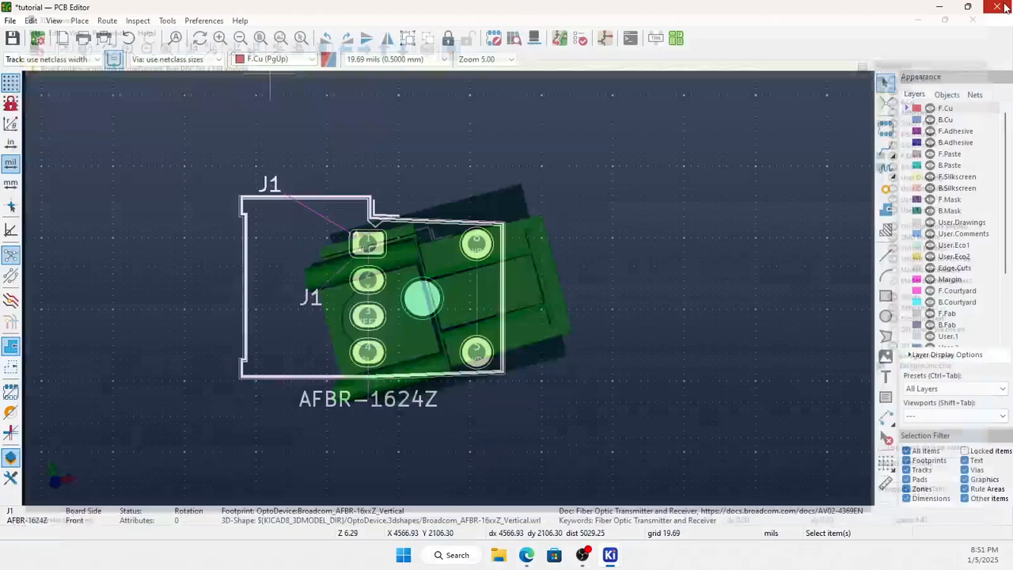
Draw a circular board outline of about 615 mils radius around the J1 footprint on the Edge.Cuts layer.
left_click(911, 269)
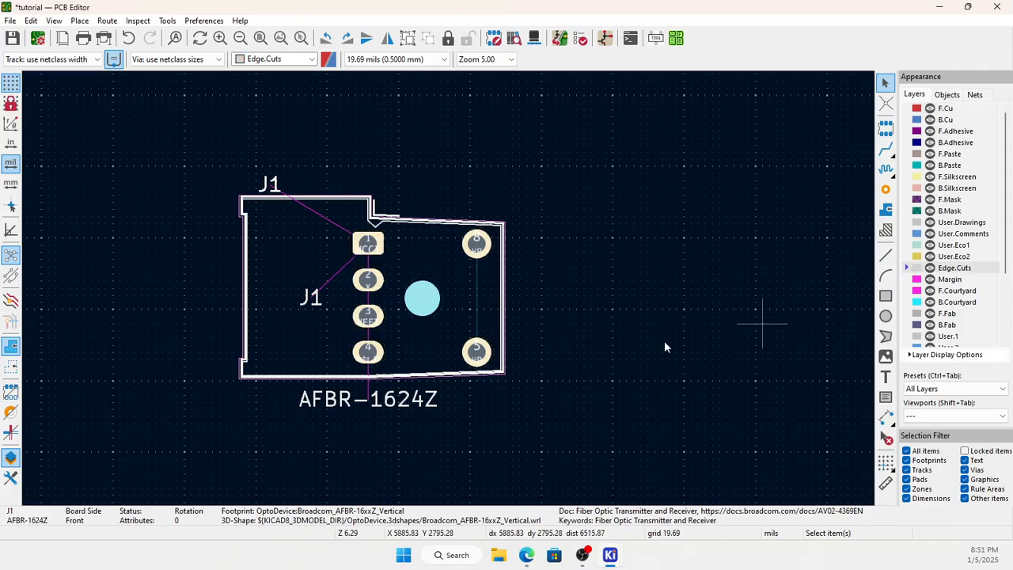
left_click(886, 316)
left_click(369, 296)
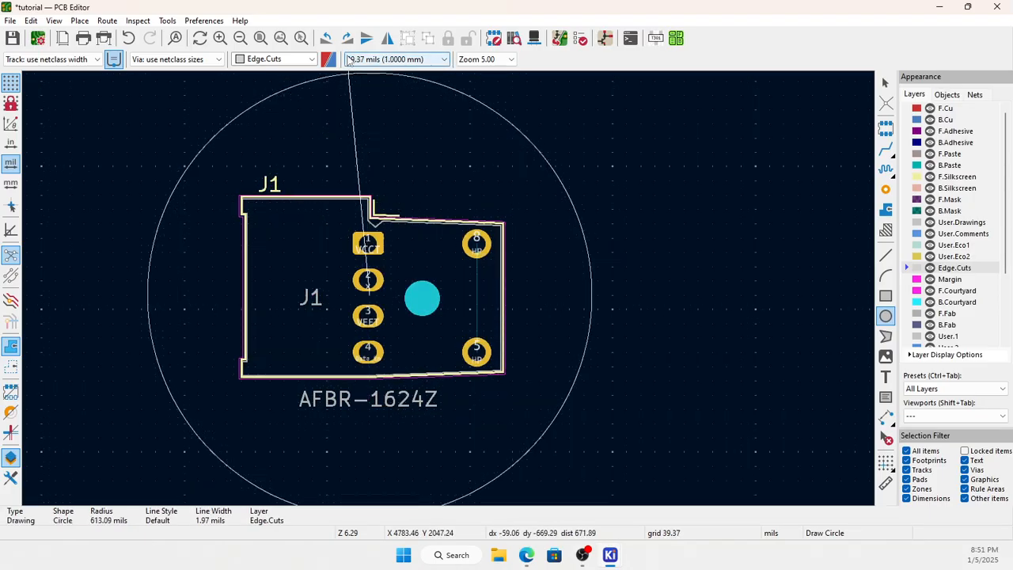
scroll(443, 291, "down", 3)
scroll(451, 286, "up", 3)
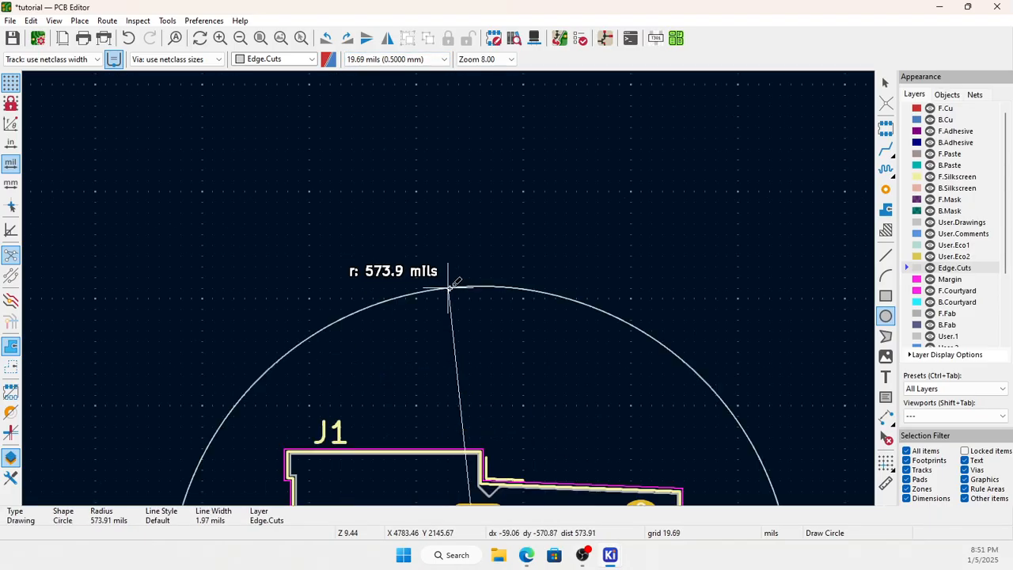
scroll(448, 288, "up", 3)
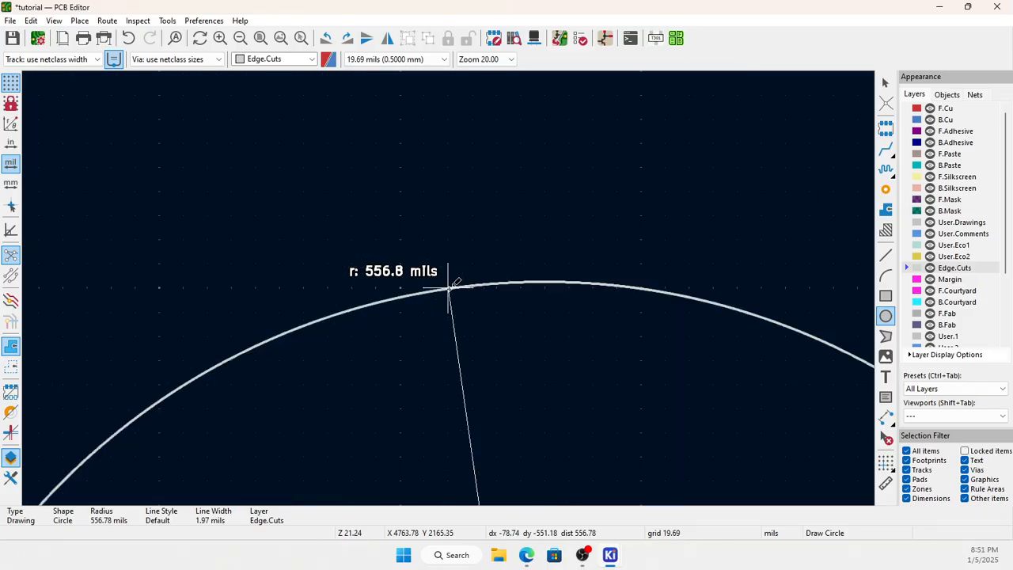
left_click(448, 215)
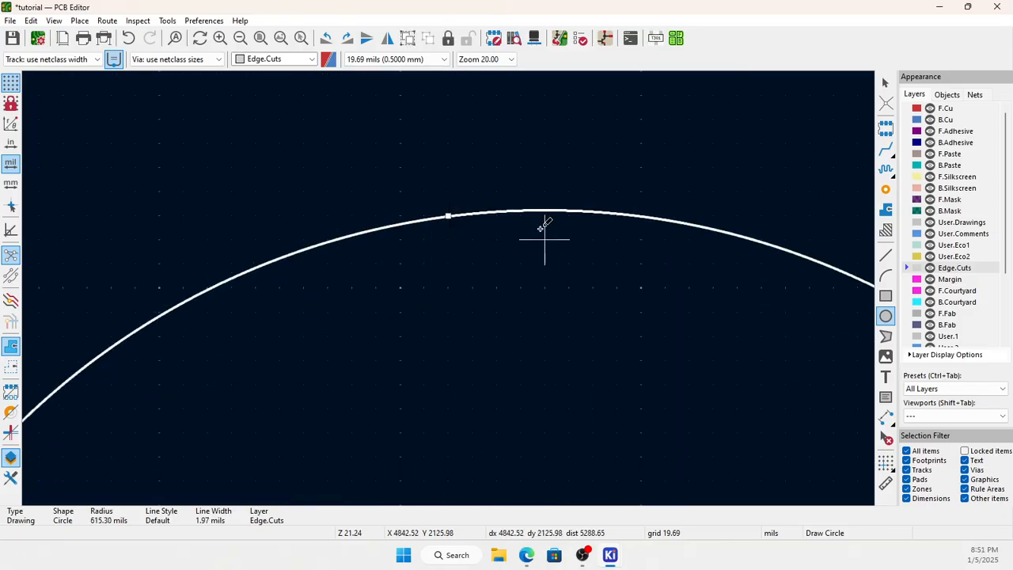
scroll(376, 190, "down", 8)
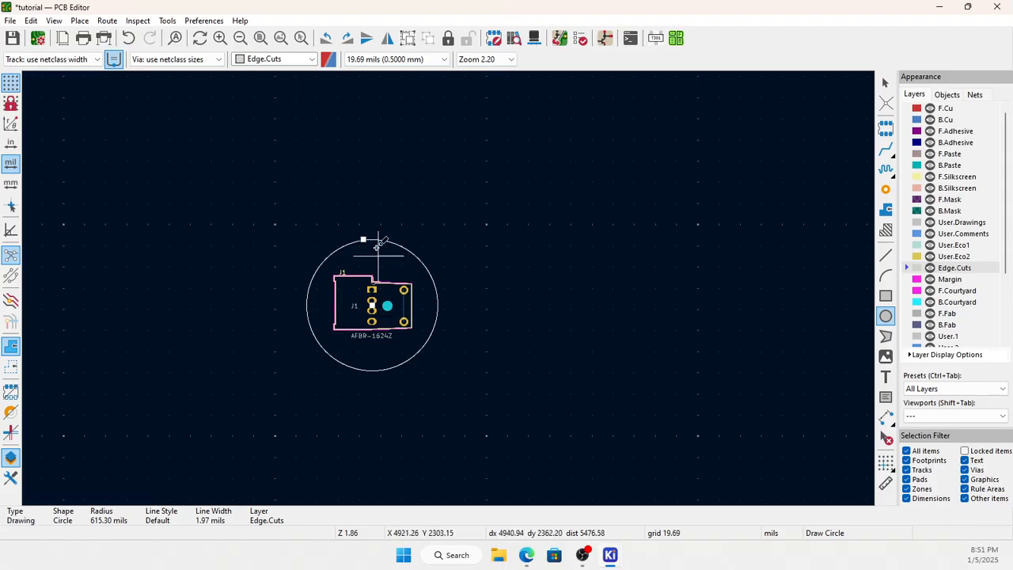
key("Escape")
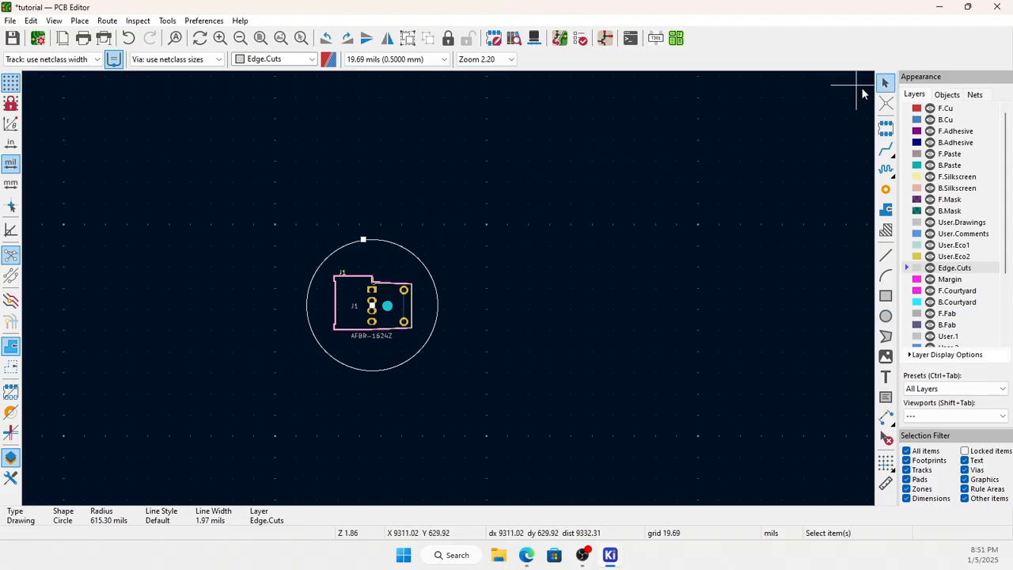
left_click(893, 83)
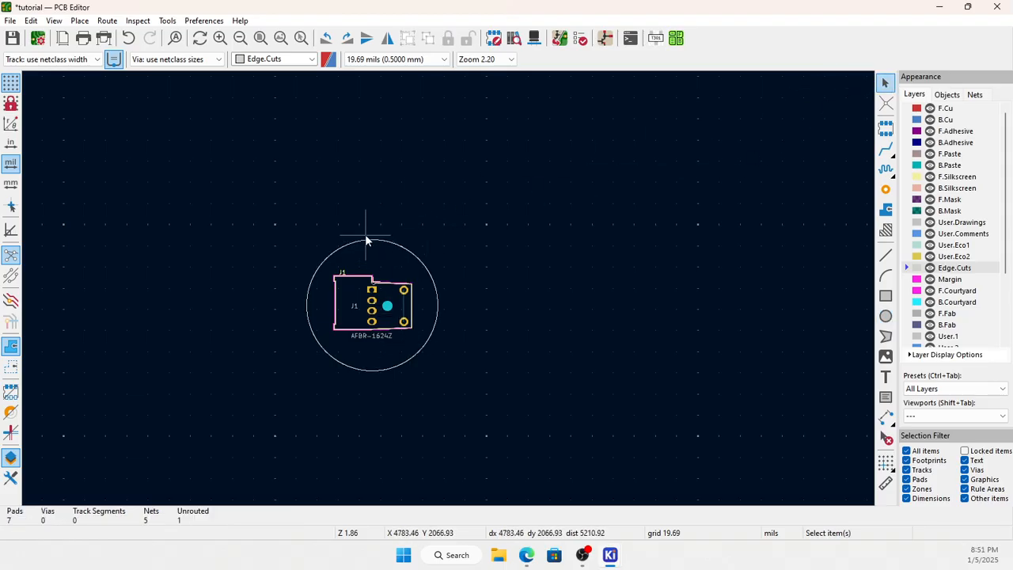
Enlarge the circular board outline around J1 to a radius of about 1170 mils.
left_click(366, 241)
left_click_drag(366, 241, 343, 181)
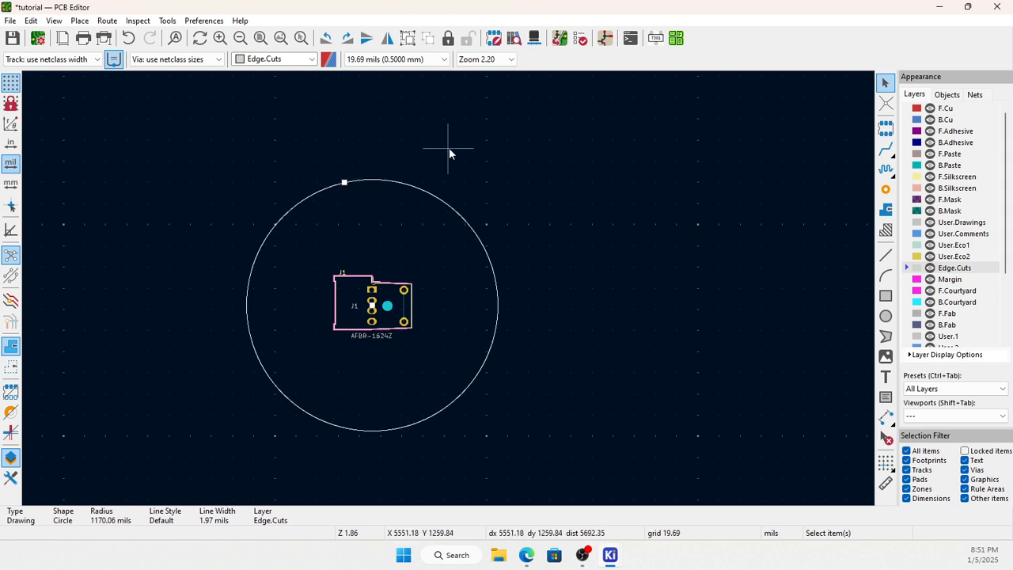
left_click(448, 154)
scroll(447, 153, "down", 6)
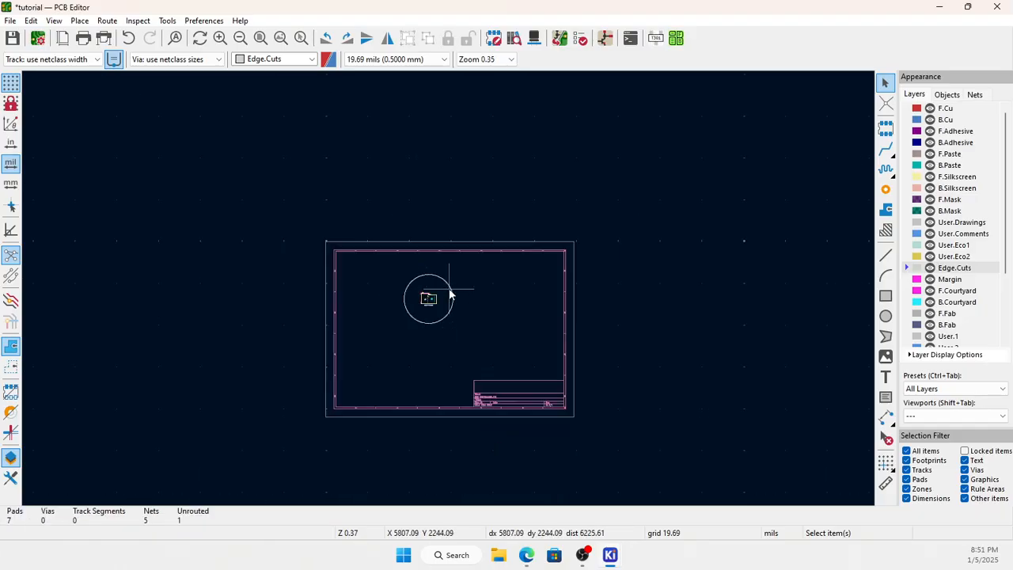
scroll(448, 288, "up", 1)
scroll(449, 288, "up", 5)
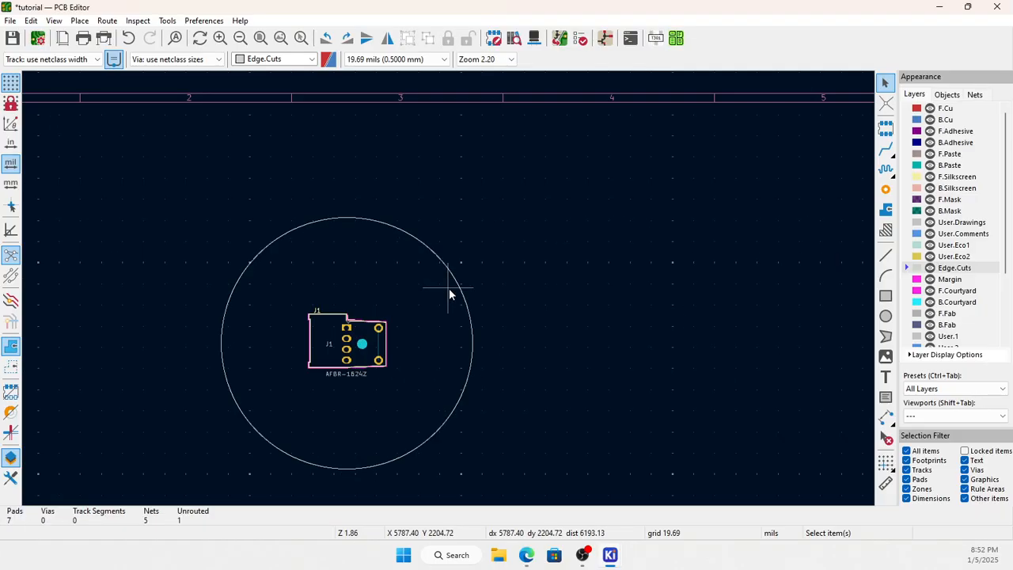
Examine the round board and the J1 model from several angles in the 3D Viewer, and close the viewer.
left_click(52, 21)
left_click(83, 56)
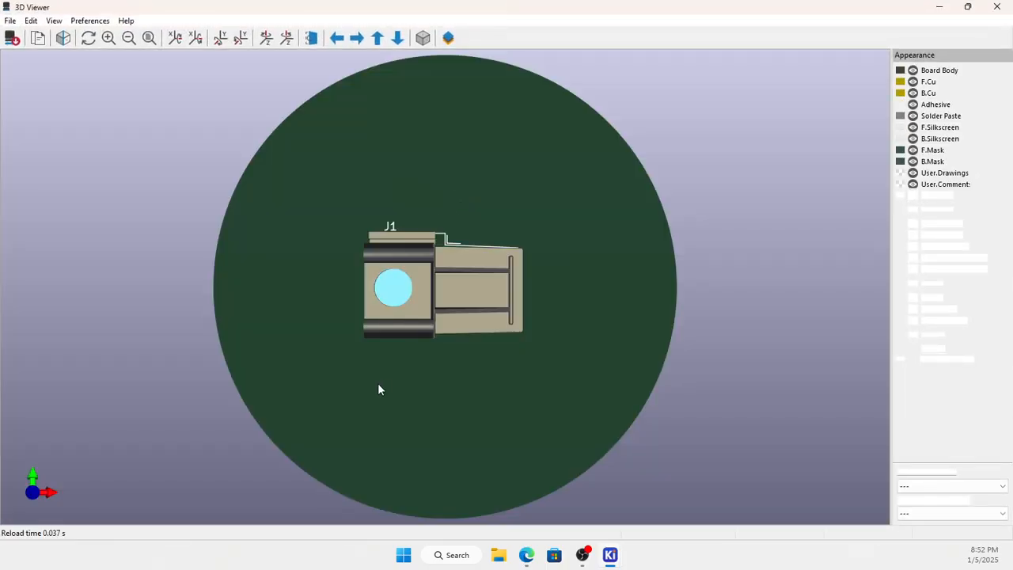
left_click_drag(377, 382, 404, 120)
left_click_drag(341, 285, 408, 333)
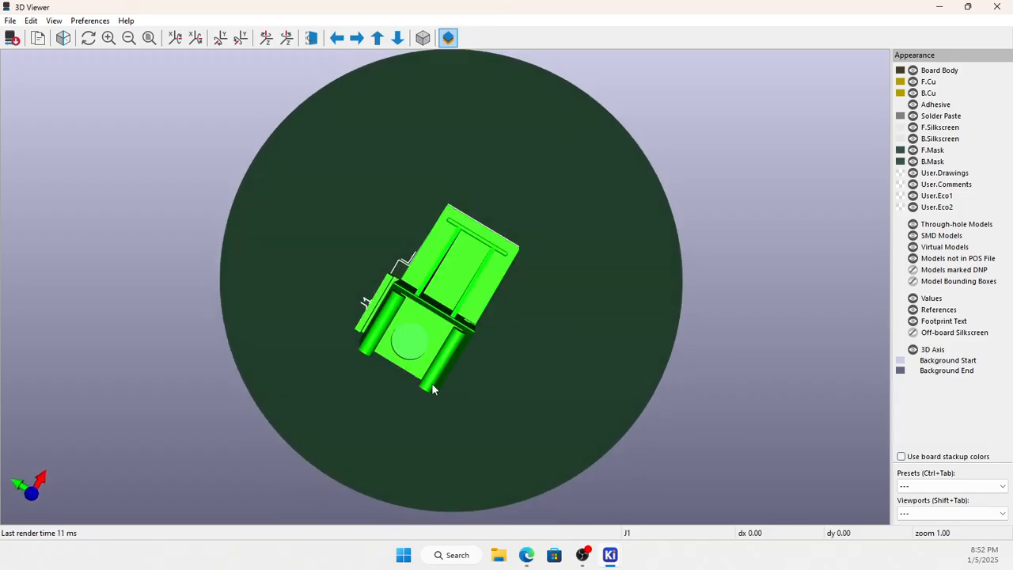
left_click_drag(432, 388, 568, 409)
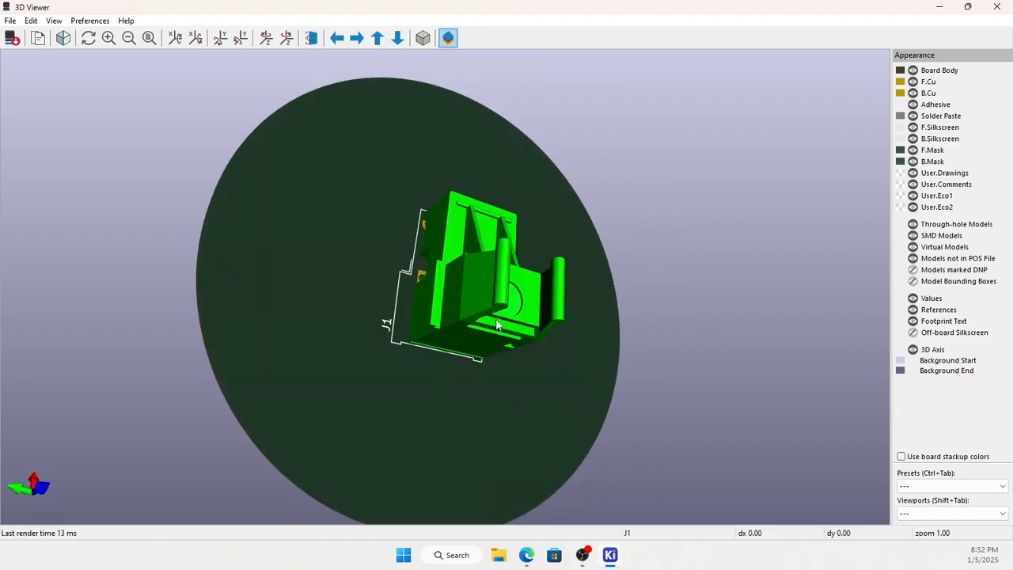
left_click_drag(497, 324, 475, 310)
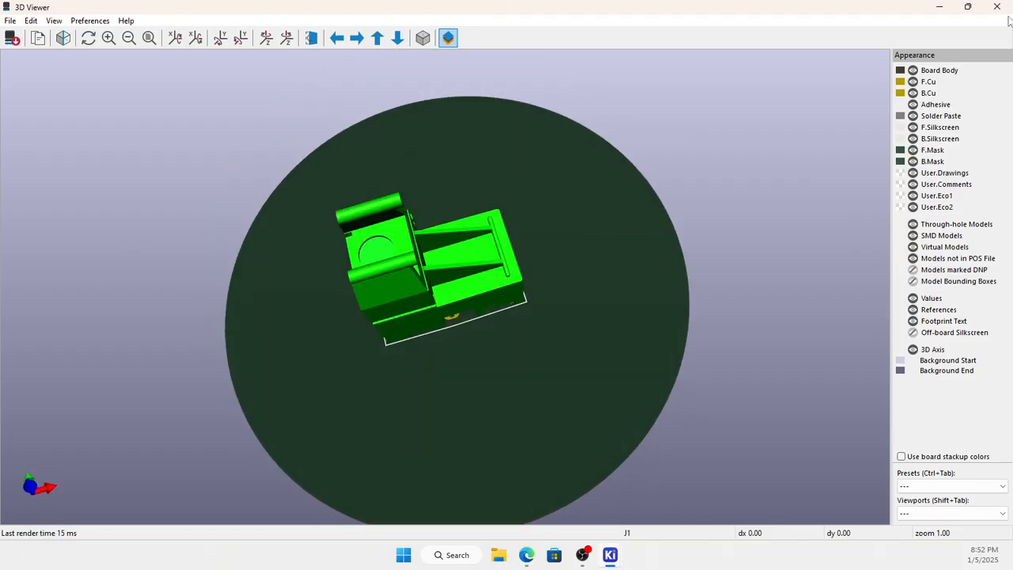
left_click(998, 7)
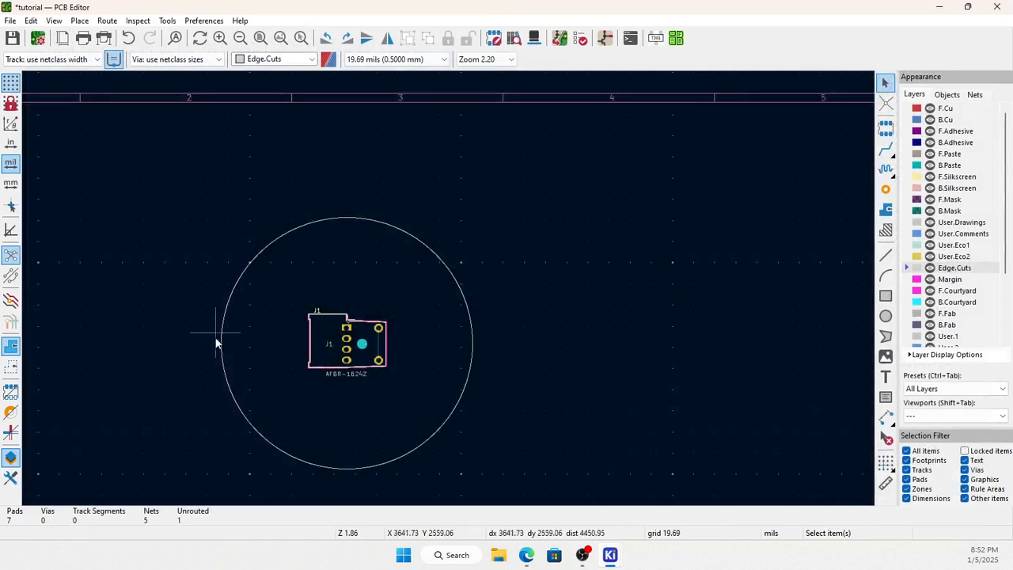
In the Schematic Editor, change J1's footprint to OptoDevice:Broadcom_AFBR-16xxZ_Horizontal and save the schematic.
left_click(329, 344)
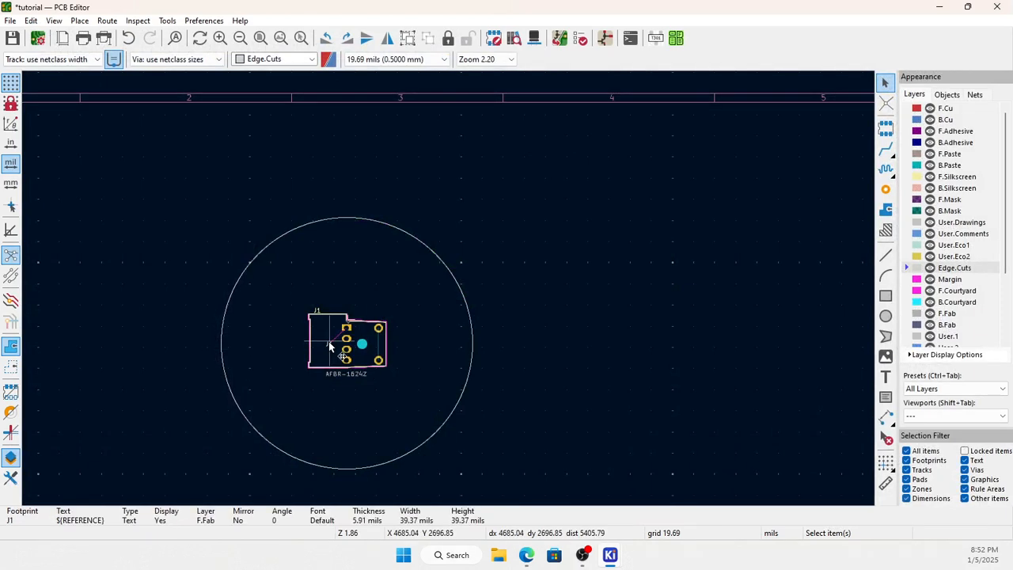
left_click(604, 38)
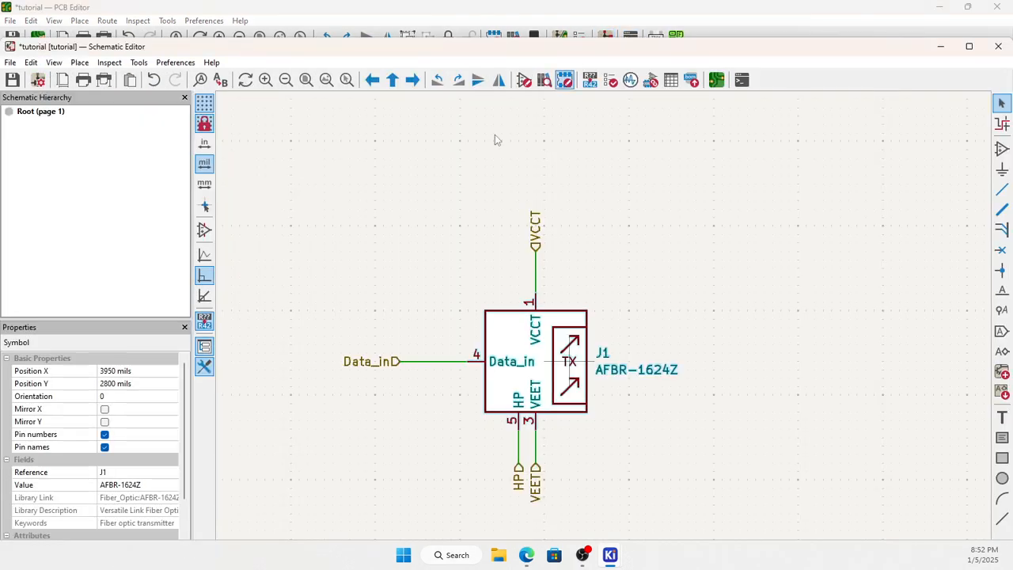
double_click(512, 346)
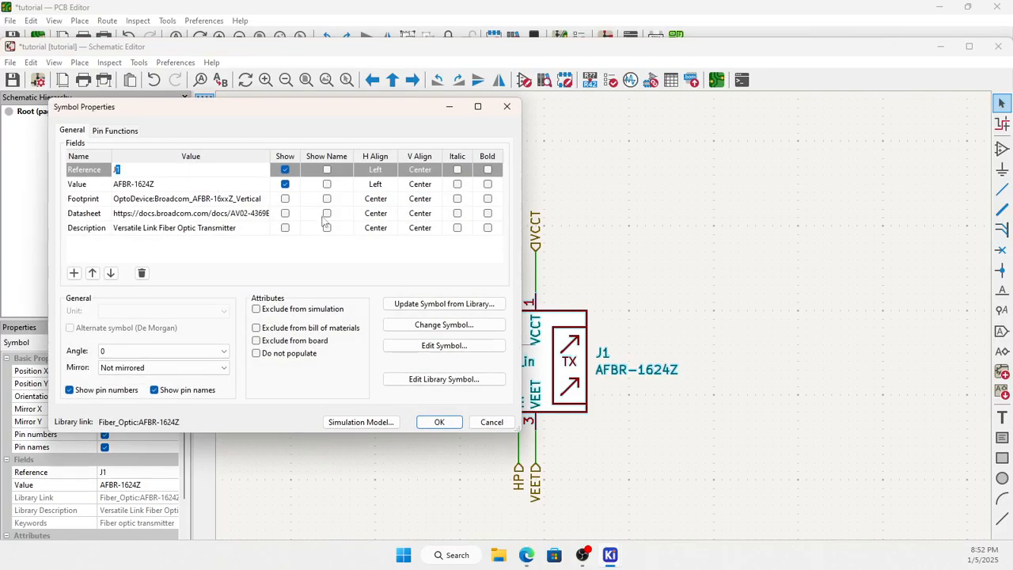
left_click(237, 202)
left_click(261, 200)
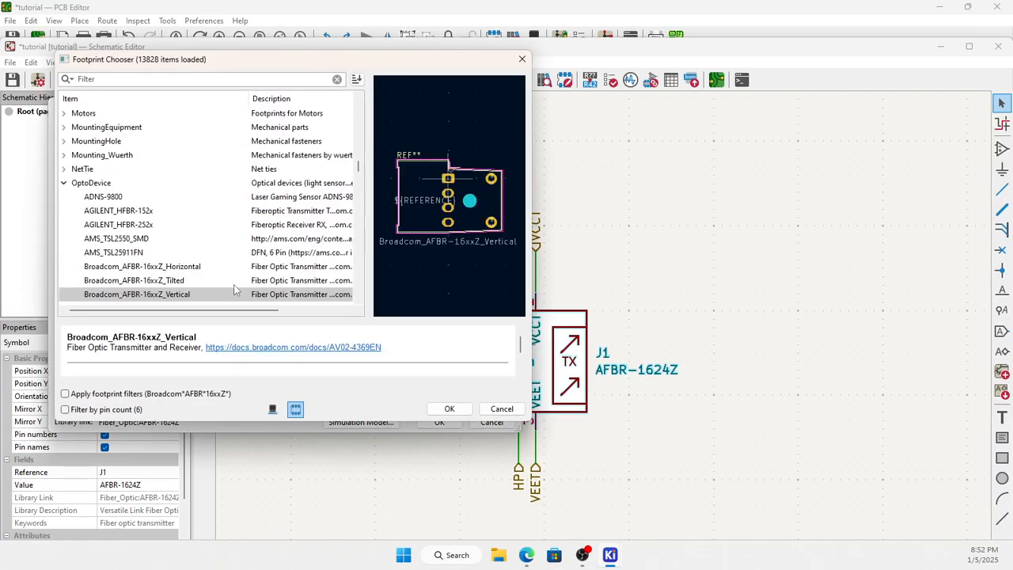
left_click(193, 269)
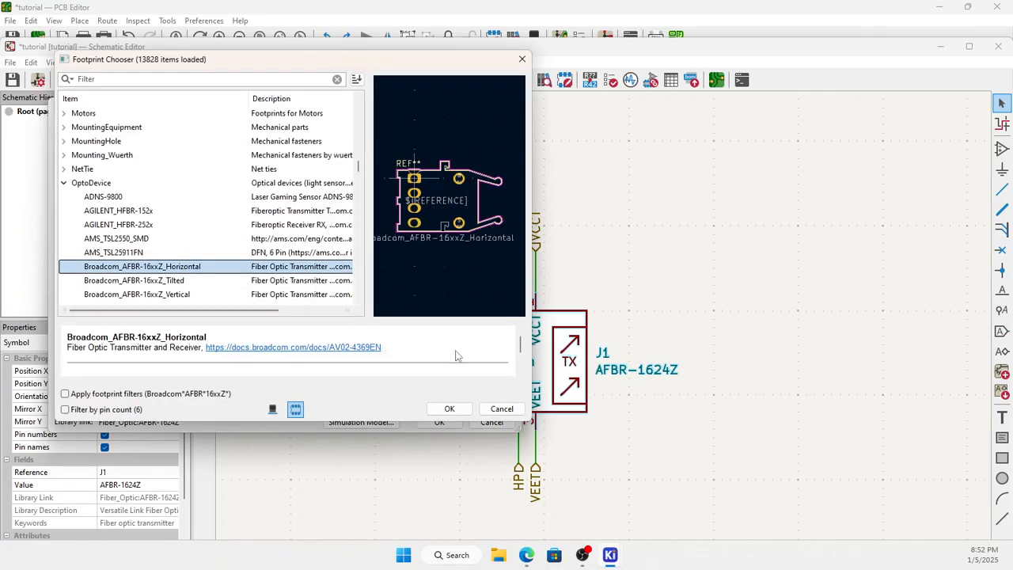
left_click(448, 409)
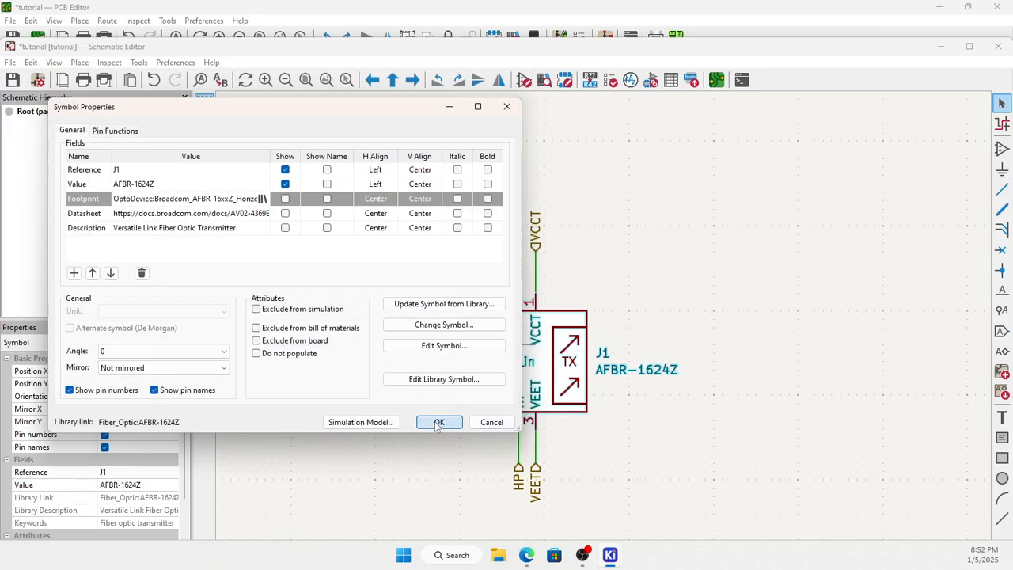
left_click(440, 421)
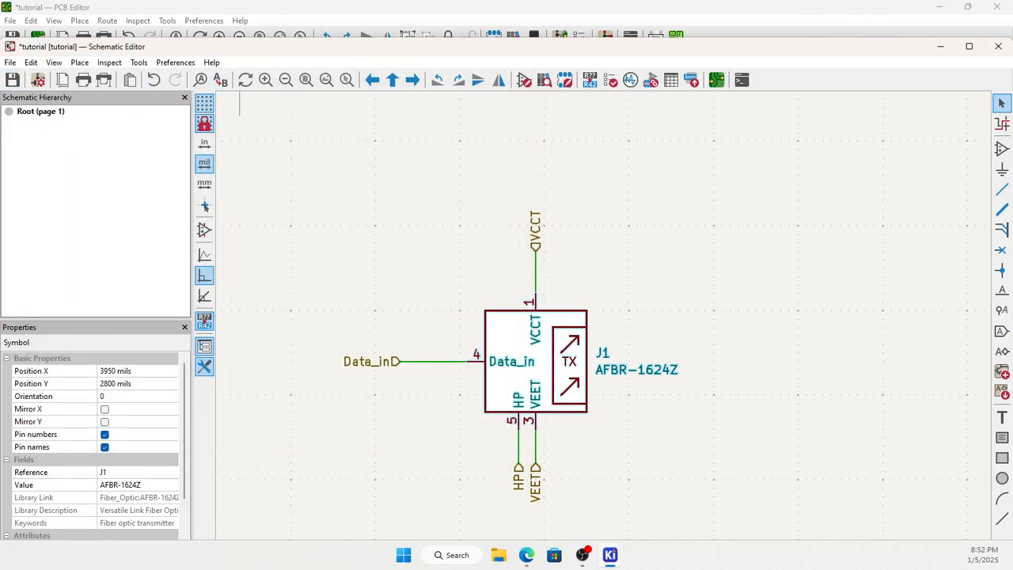
left_click(12, 80)
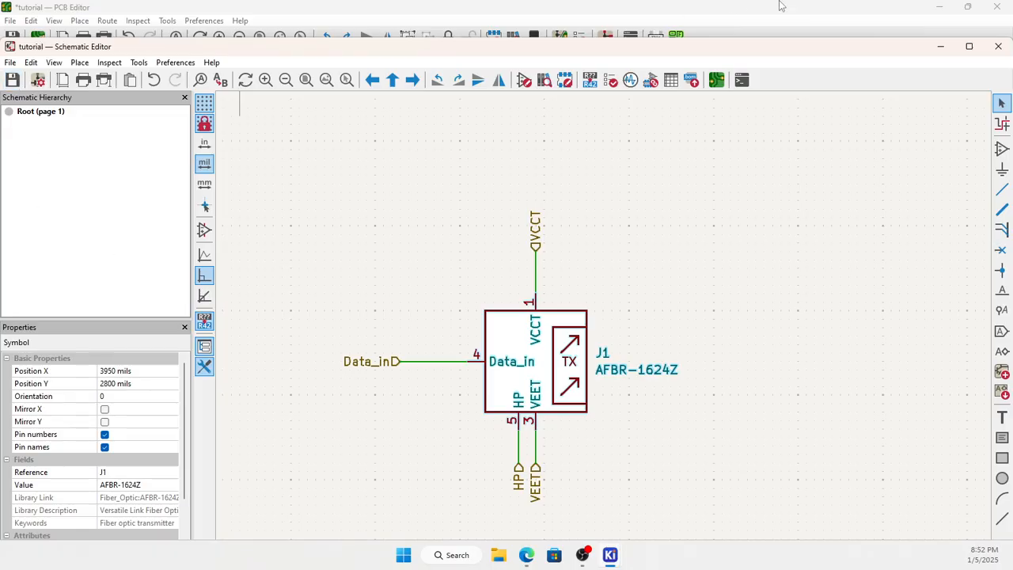
Switch to the PCB Editor and update the board from the schematic, replacing J1's footprint with the one specified there.
left_click(969, 46)
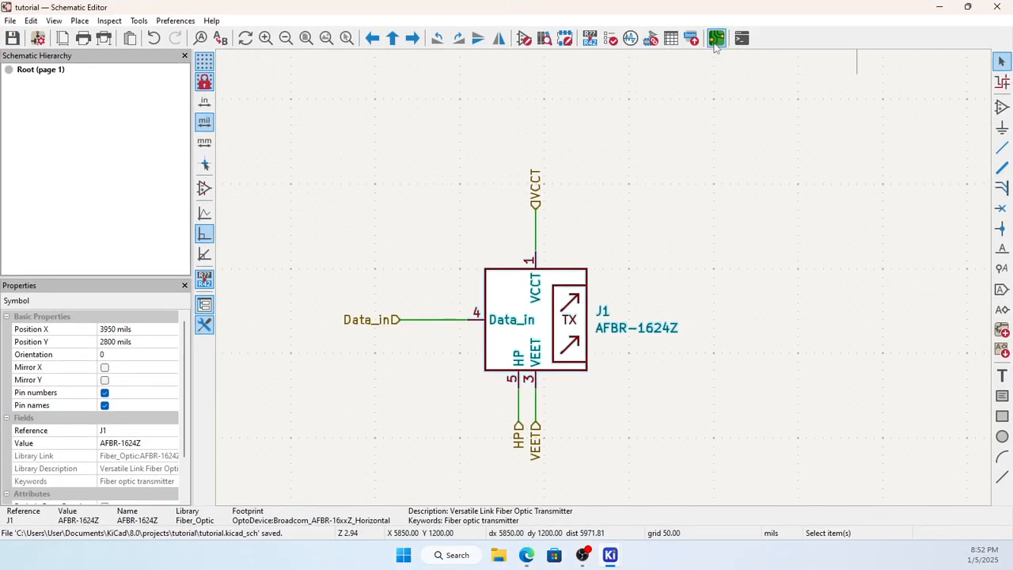
left_click(715, 41)
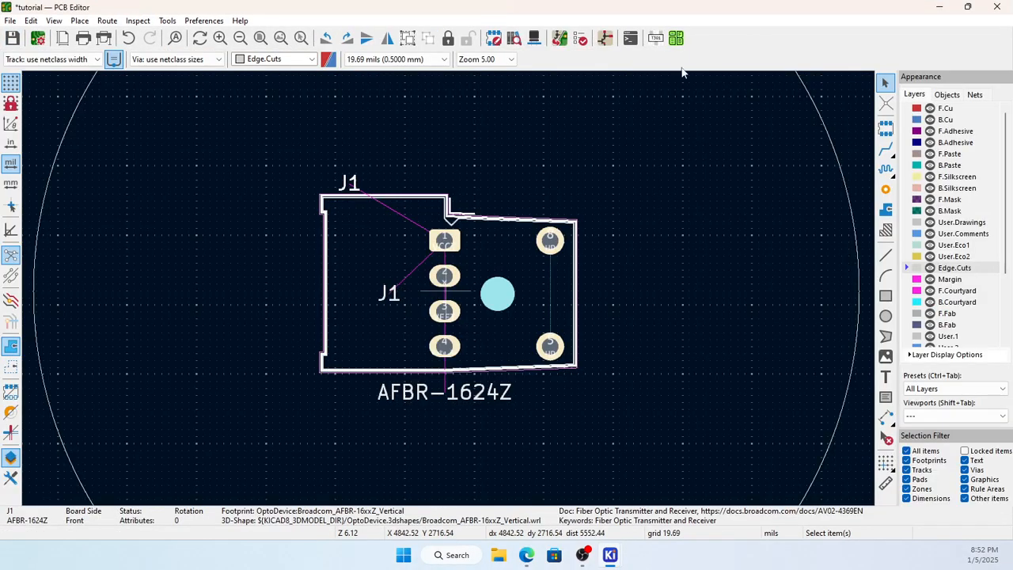
left_click(169, 21)
left_click(227, 40)
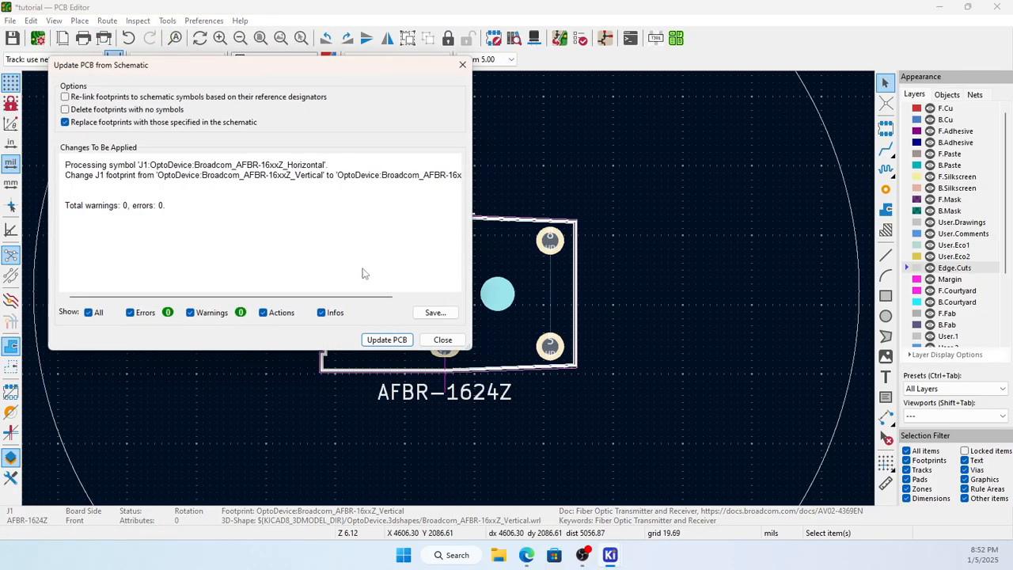
left_click(374, 341)
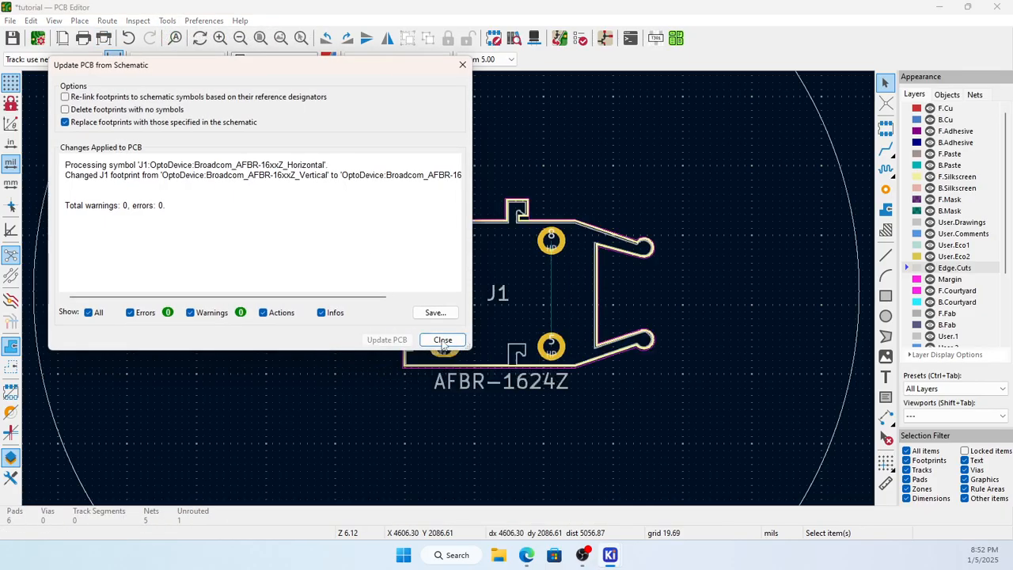
left_click(442, 340)
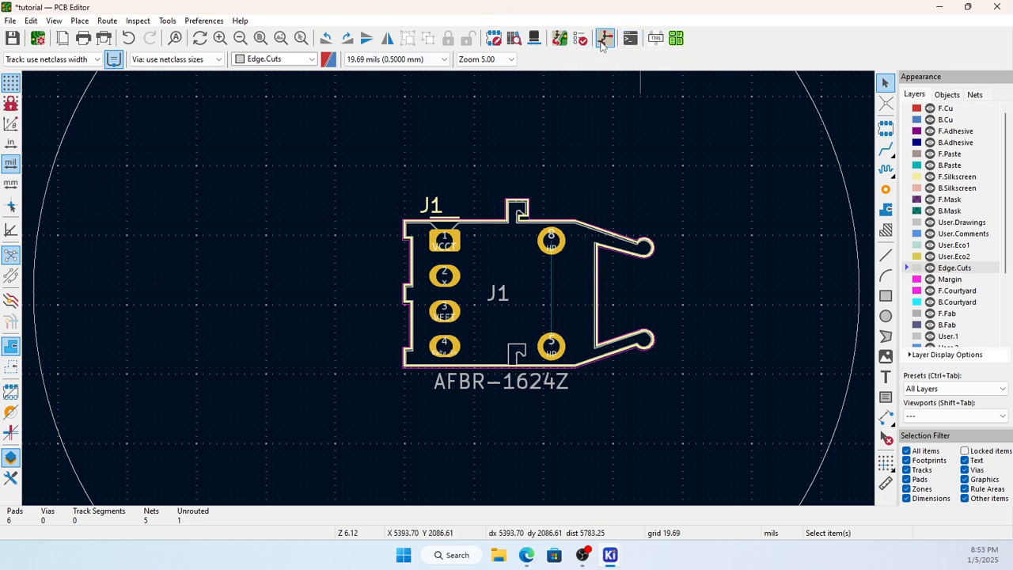
Open the updated board in the 3D Viewer and examine the horizontal J1 model from several angles.
left_click(53, 20)
left_click(79, 58)
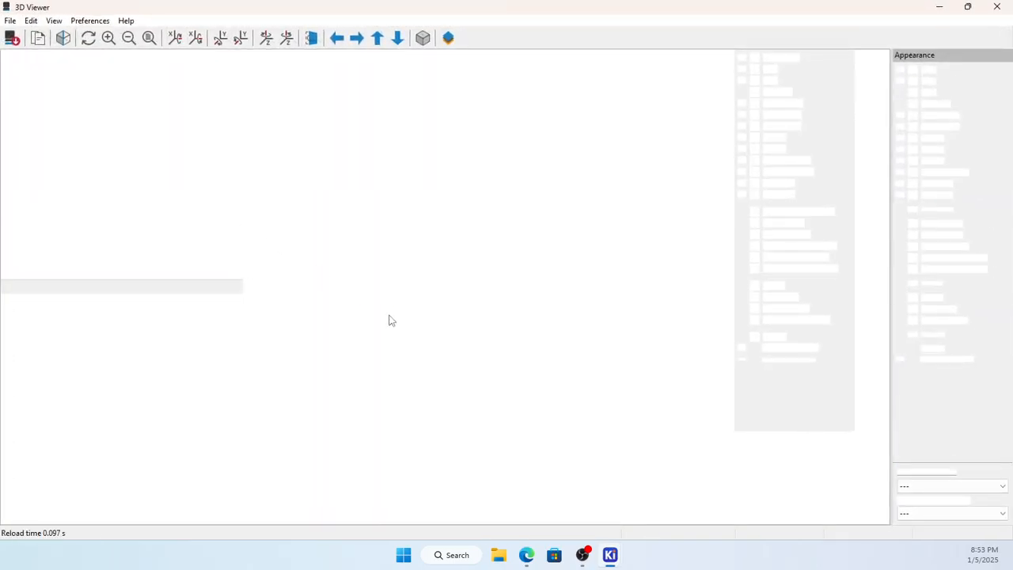
left_click_drag(401, 339, 625, 313)
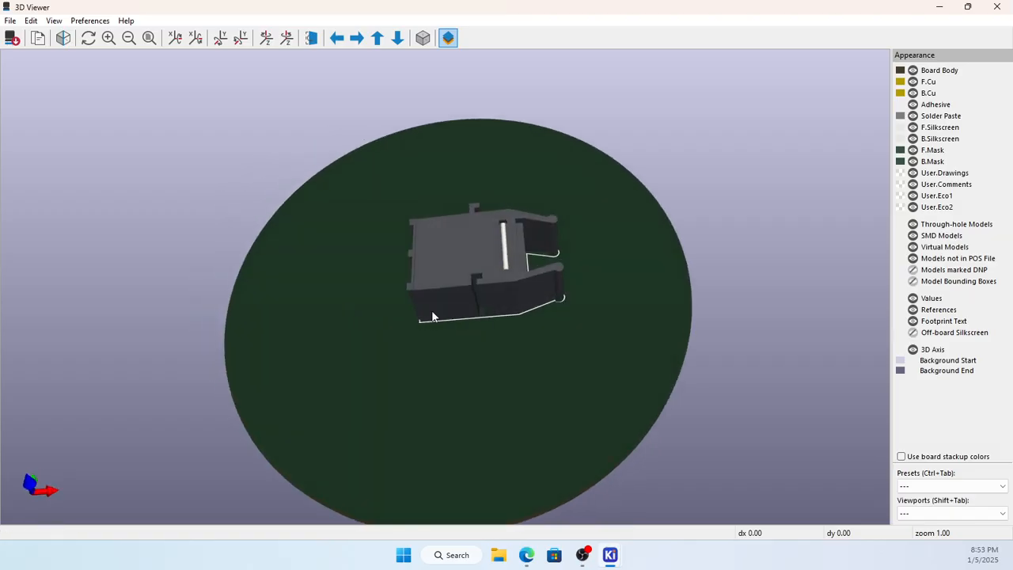
left_click_drag(397, 357, 717, 348)
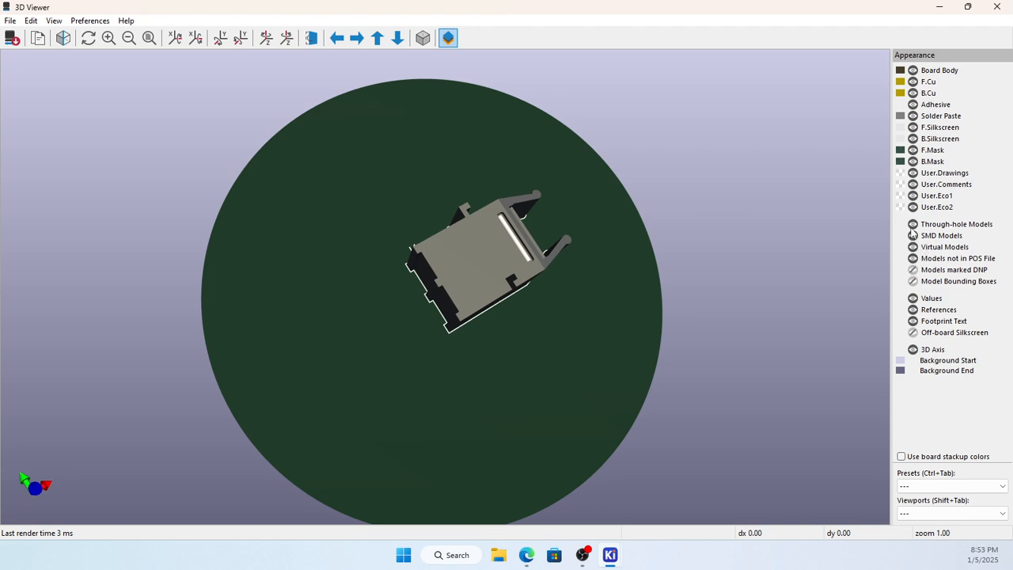
Toggle the visibility of the through-hole models to inspect J1's pads and silkscreen, and close the 3D Viewer.
left_click(913, 225)
left_click(912, 224)
left_click(912, 224)
left_click_drag(768, 268, 435, 364)
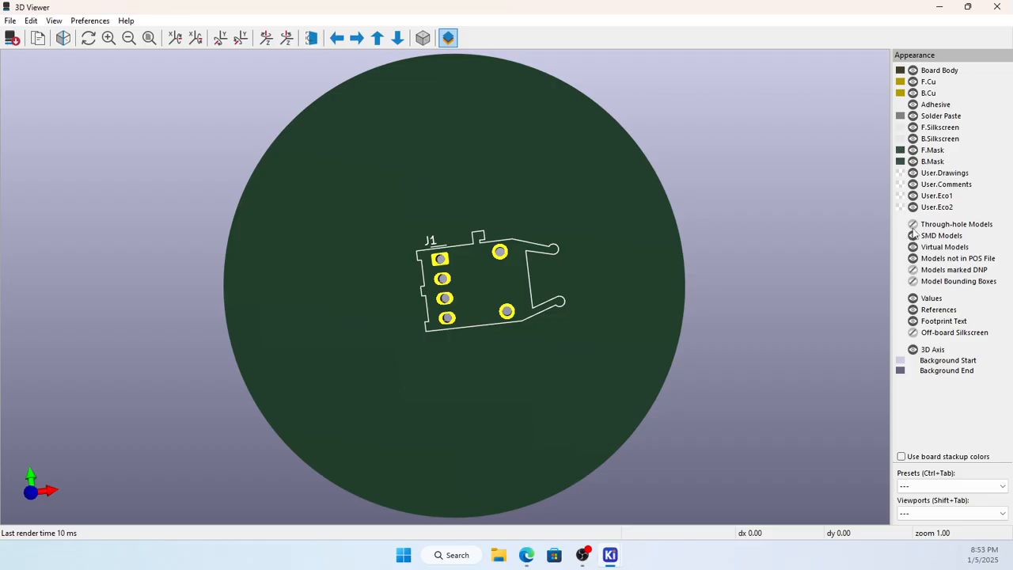
left_click(912, 224)
left_click_drag(504, 375, 522, 364)
left_click(998, 6)
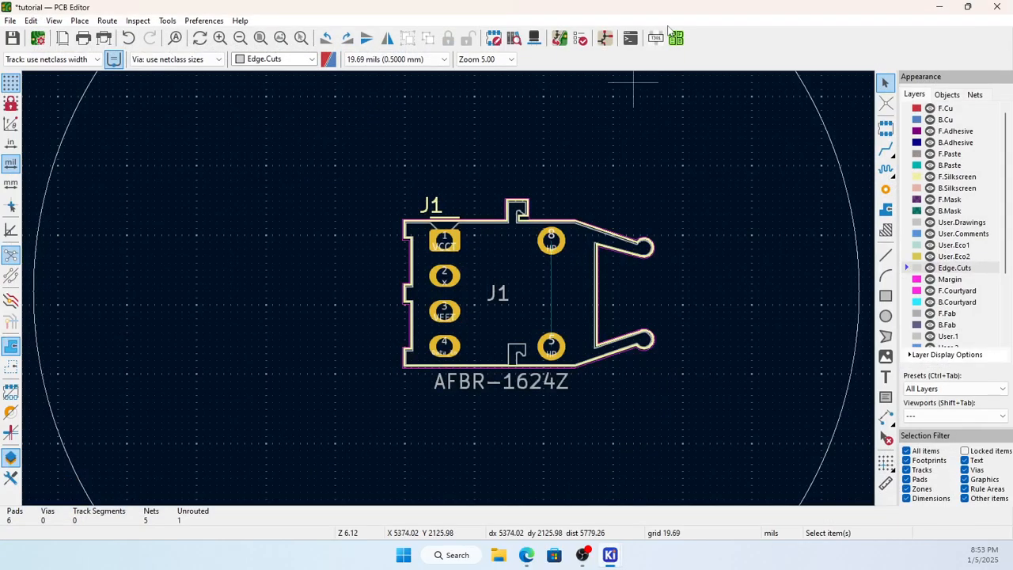
Switch to the Schematic Editor, show J1's datasheet in the browser, and close the duplicate datasheet page.
left_click(604, 38)
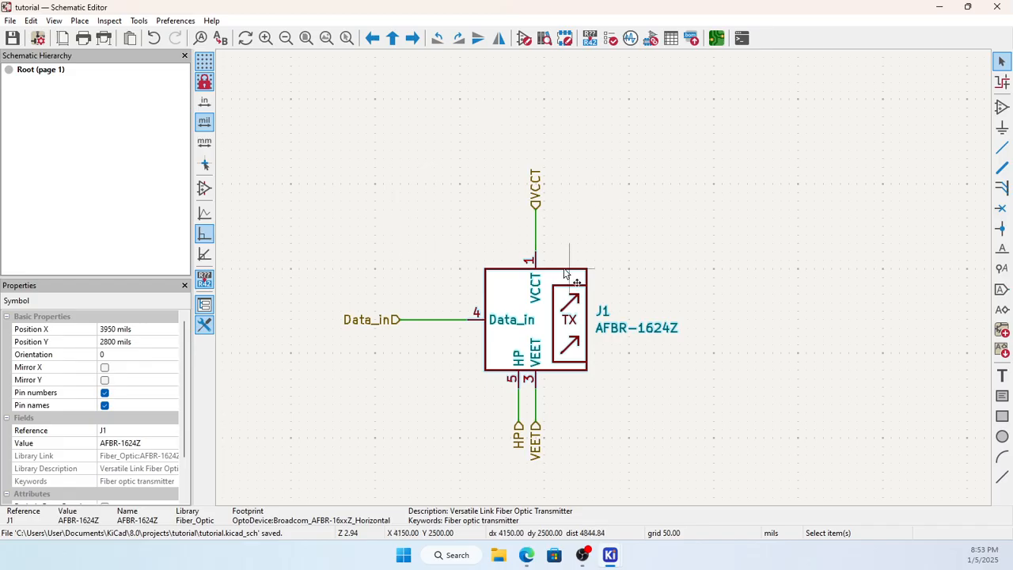
left_click(526, 301)
right_click(525, 300)
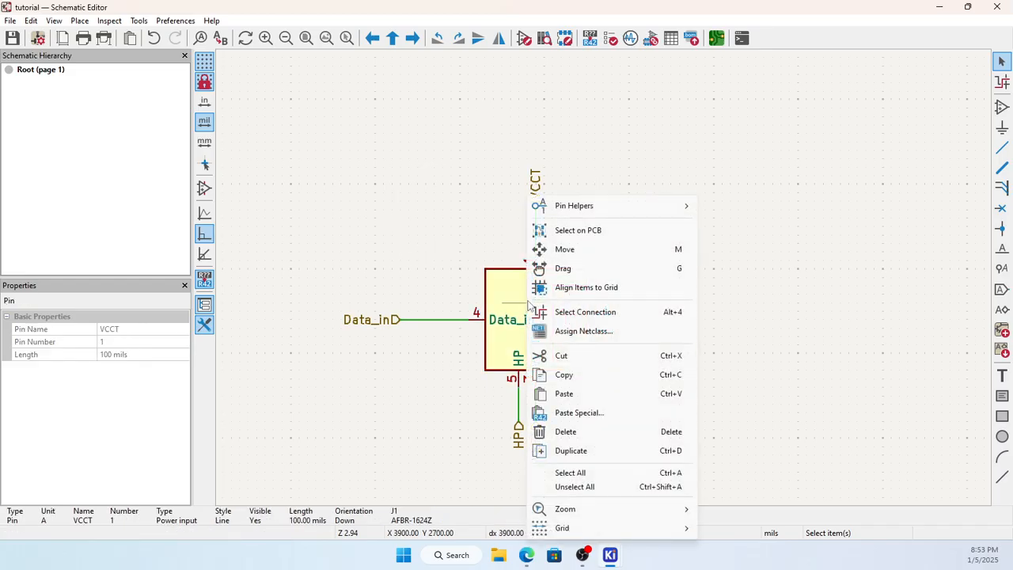
left_click(505, 360)
right_click(520, 338)
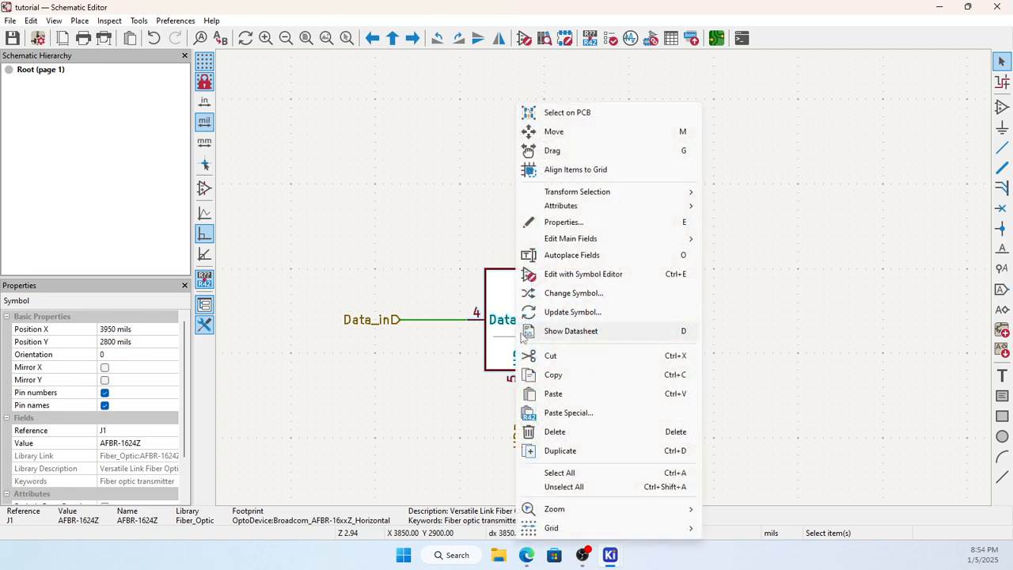
left_click(576, 329)
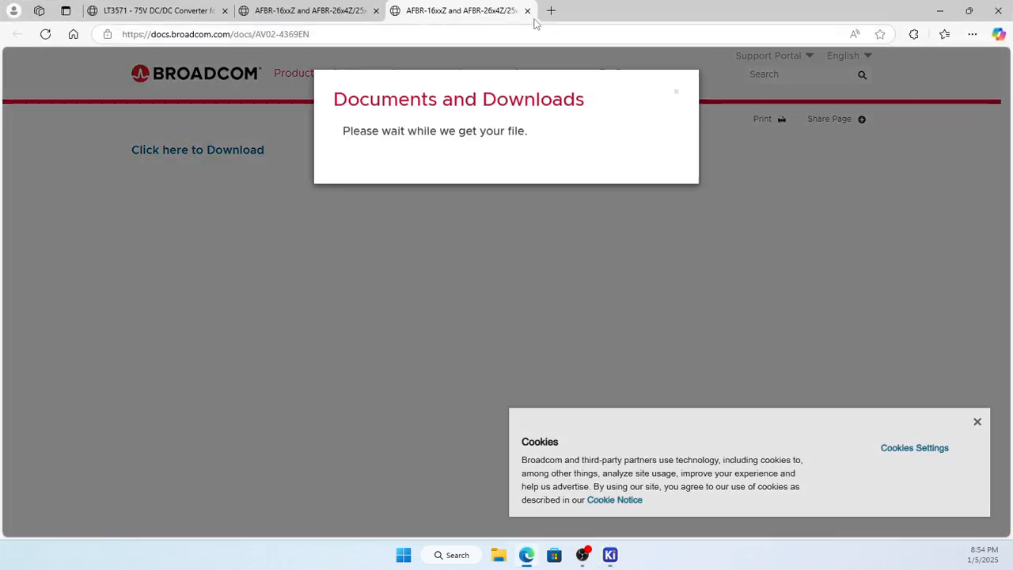
left_click(527, 11)
Read through the AFBR-16xxZ datasheet, examining the pin tables, ratings and the recommended transmitter application circuit in Figure 3.
scroll(416, 251, "up", 7)
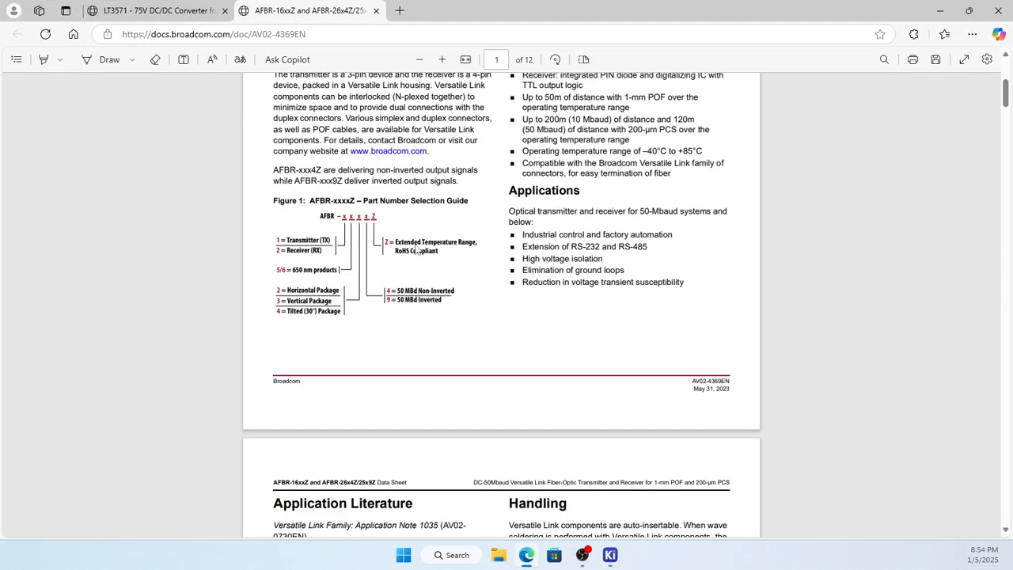
scroll(410, 225, "down", 15)
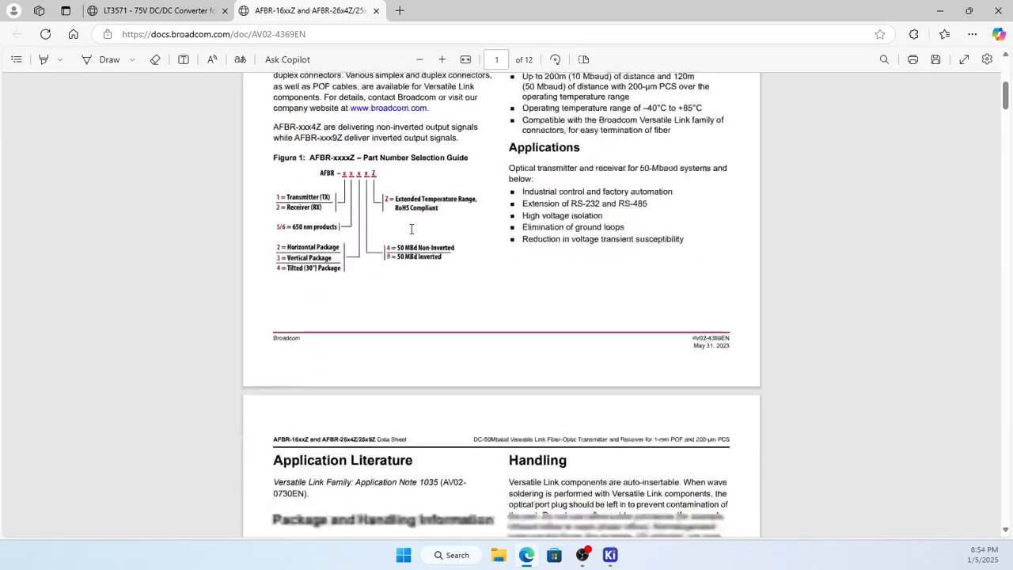
scroll(428, 284, "down", 8)
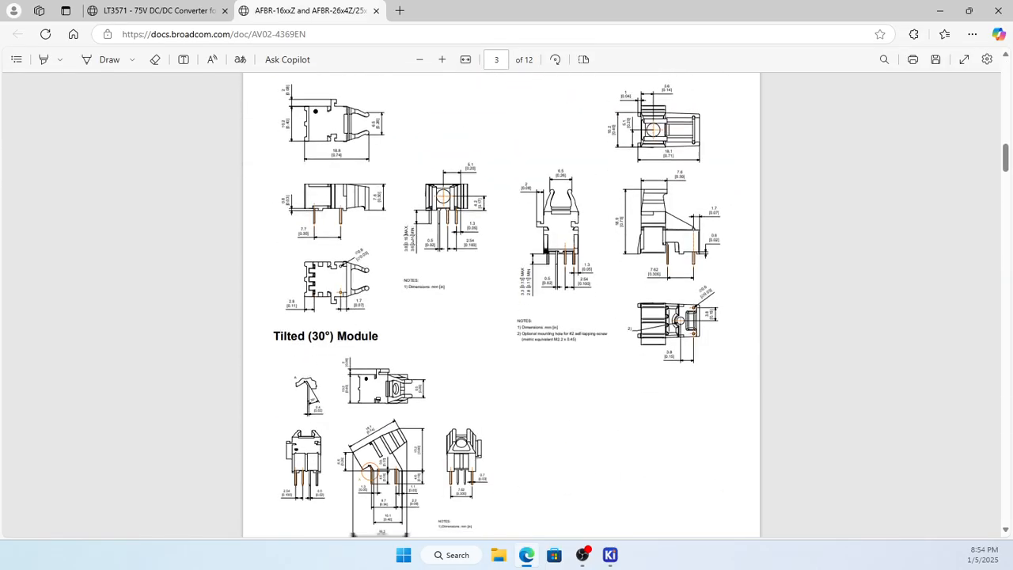
scroll(429, 283, "down", 10)
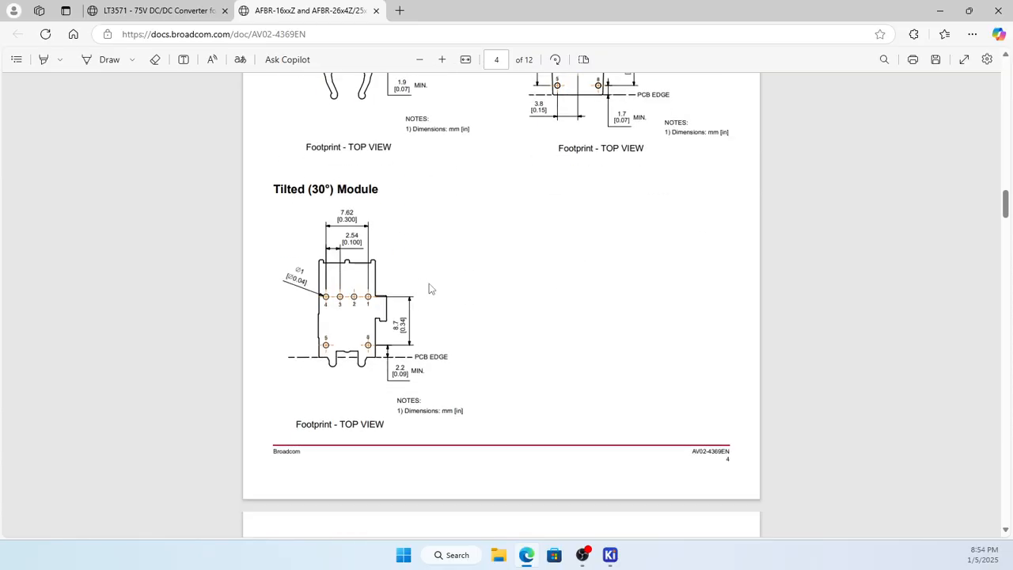
scroll(434, 290, "down", 8)
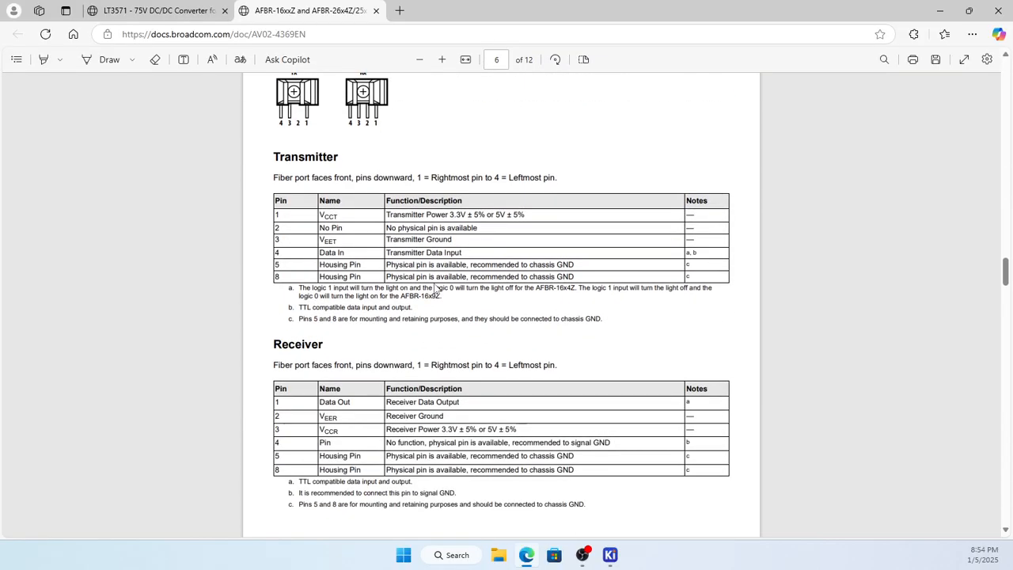
scroll(433, 289, "down", 10)
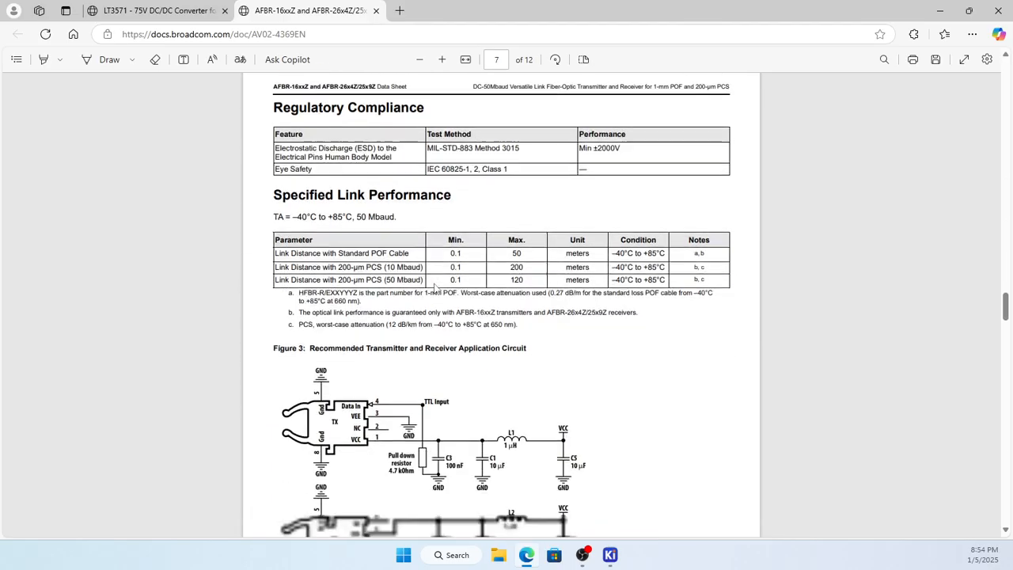
scroll(434, 289, "down", 15)
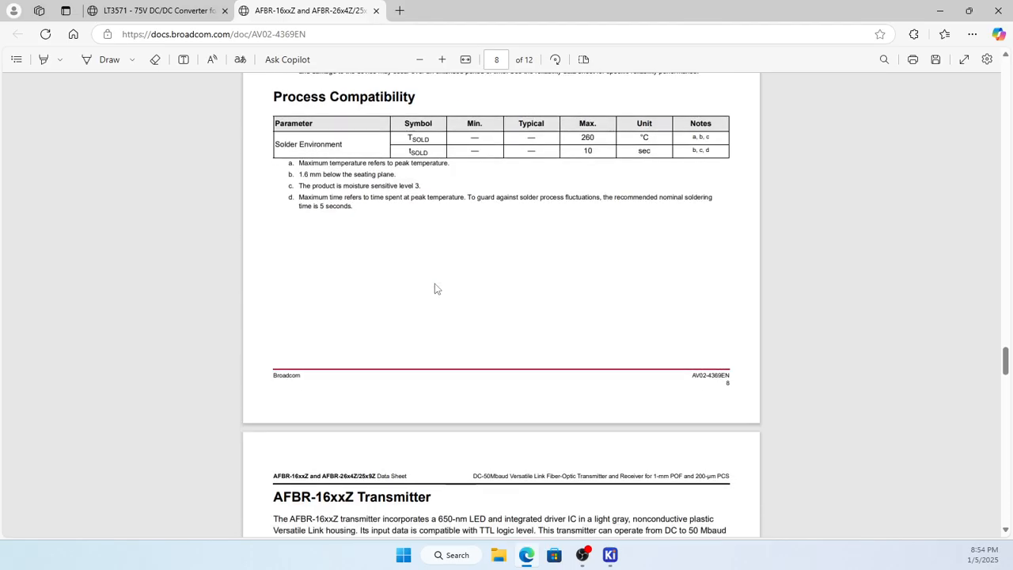
scroll(436, 287, "down", 12)
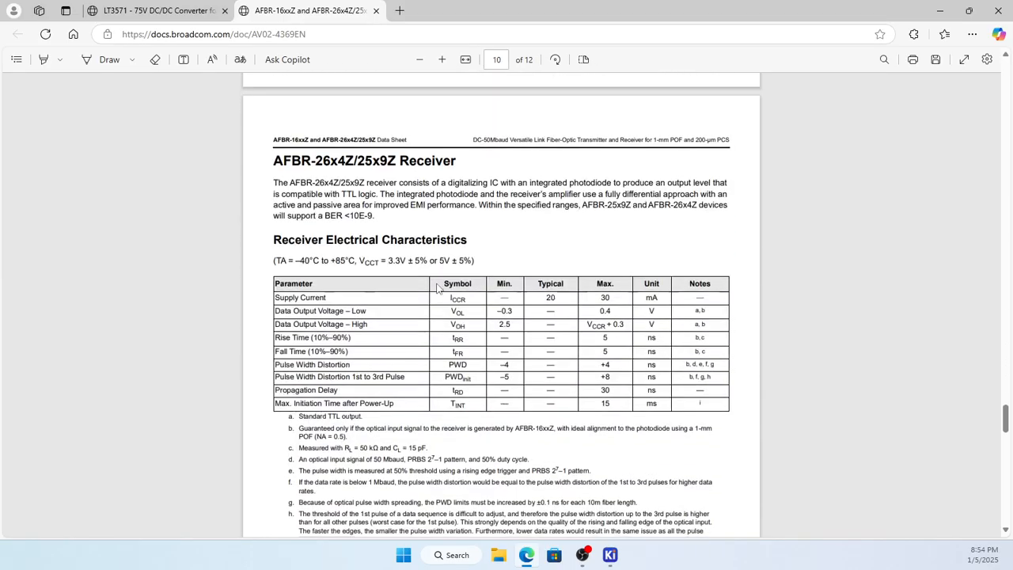
scroll(440, 290, "down", 15)
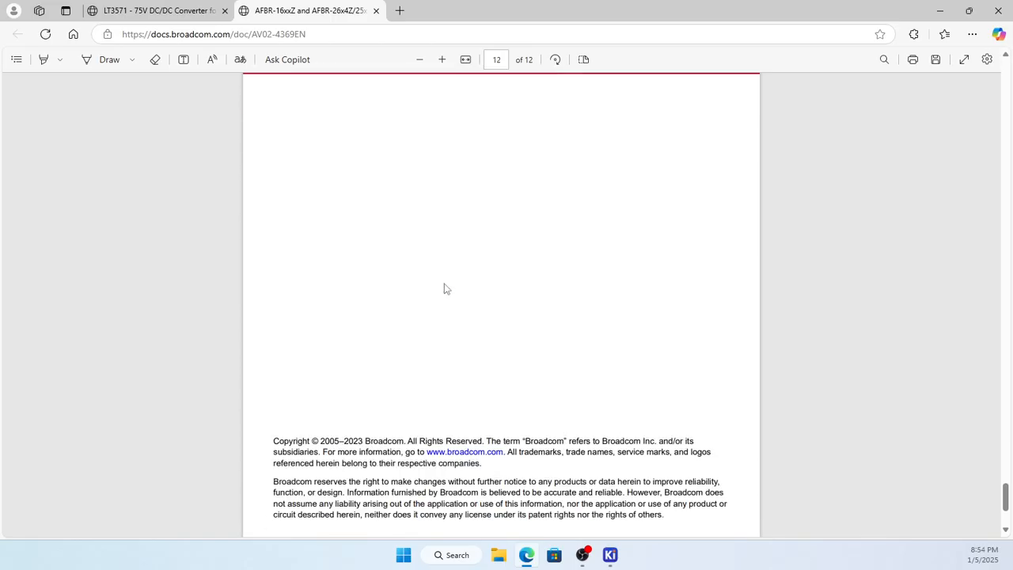
scroll(450, 287, "up", 10)
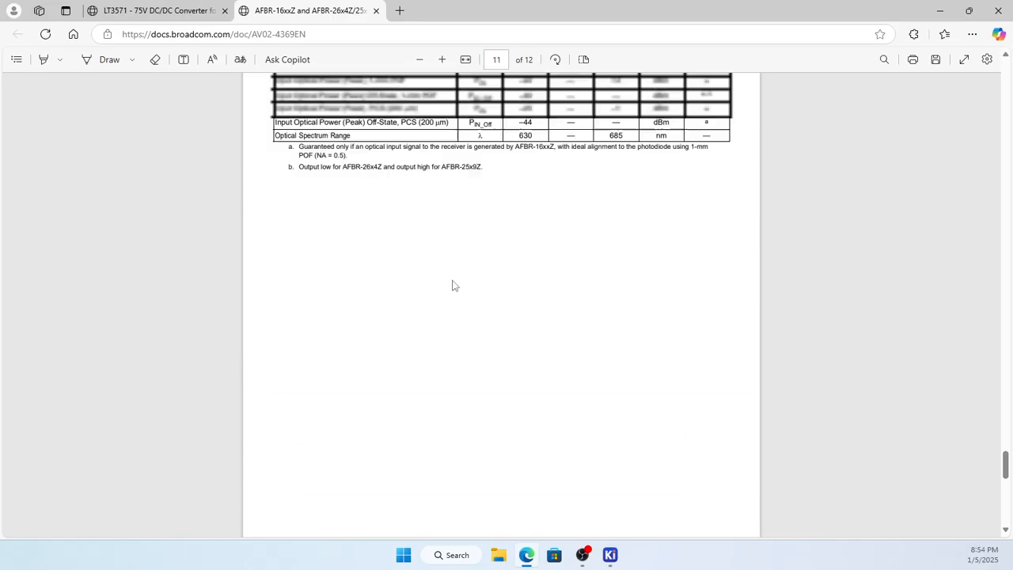
scroll(454, 285, "up", 10)
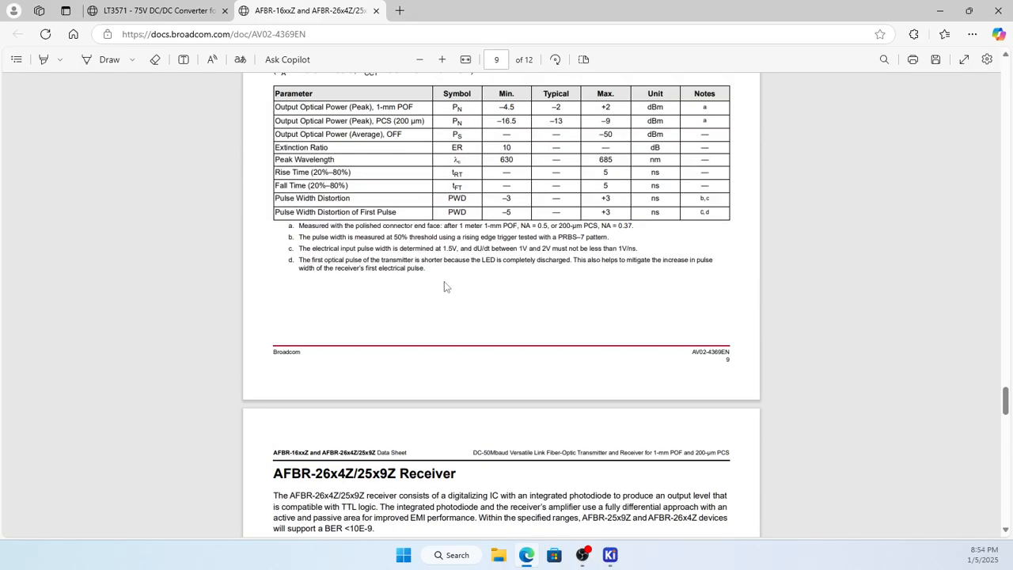
scroll(442, 288, "up", 15)
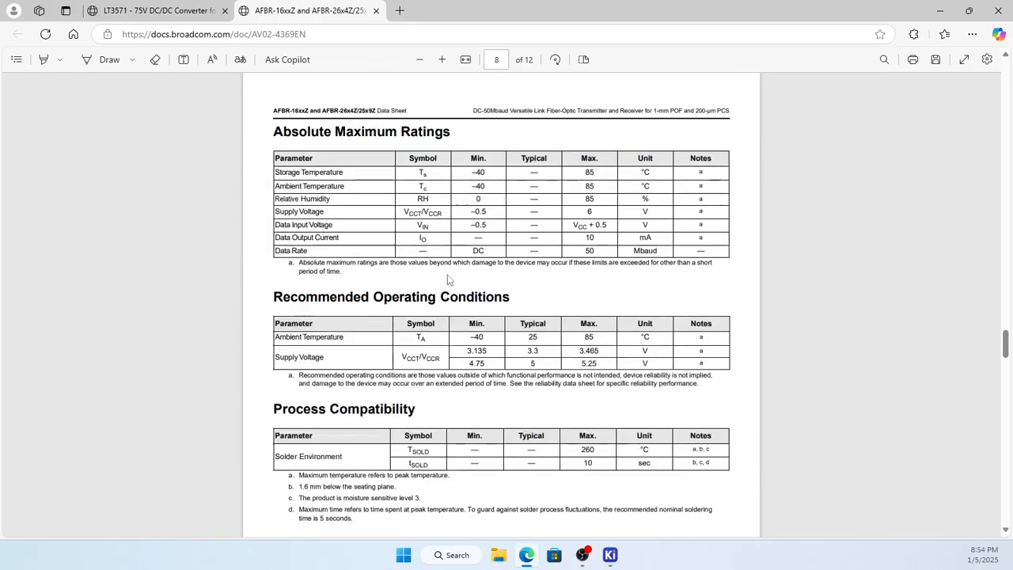
scroll(458, 258, "up", 4)
scroll(424, 355, "down", 1)
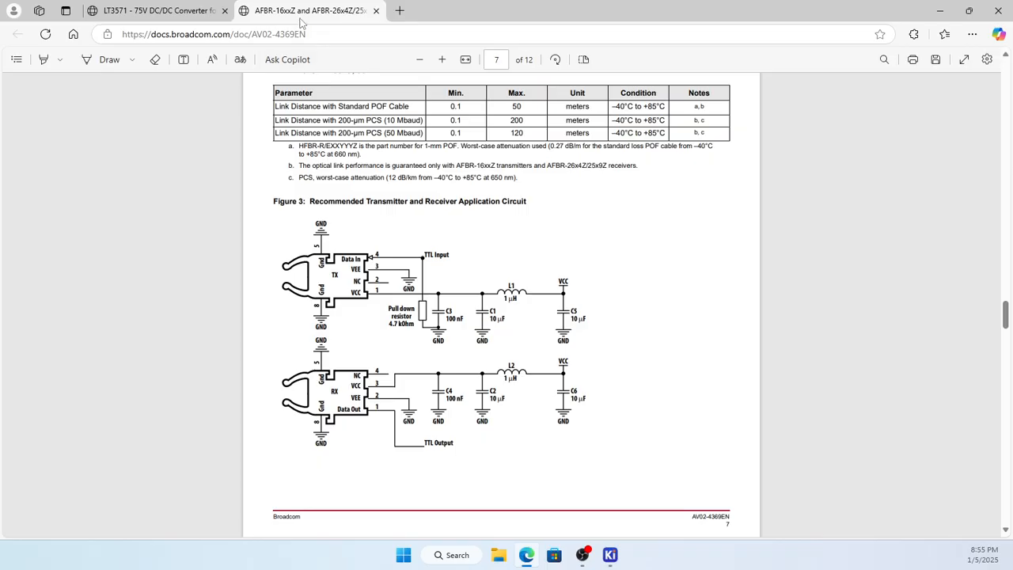
Move the AFBR-16xxZ datasheet out of the browser window, close the LT3571 datasheet, and return to the Schematic Editor.
left_click_drag(300, 11, 0, 87)
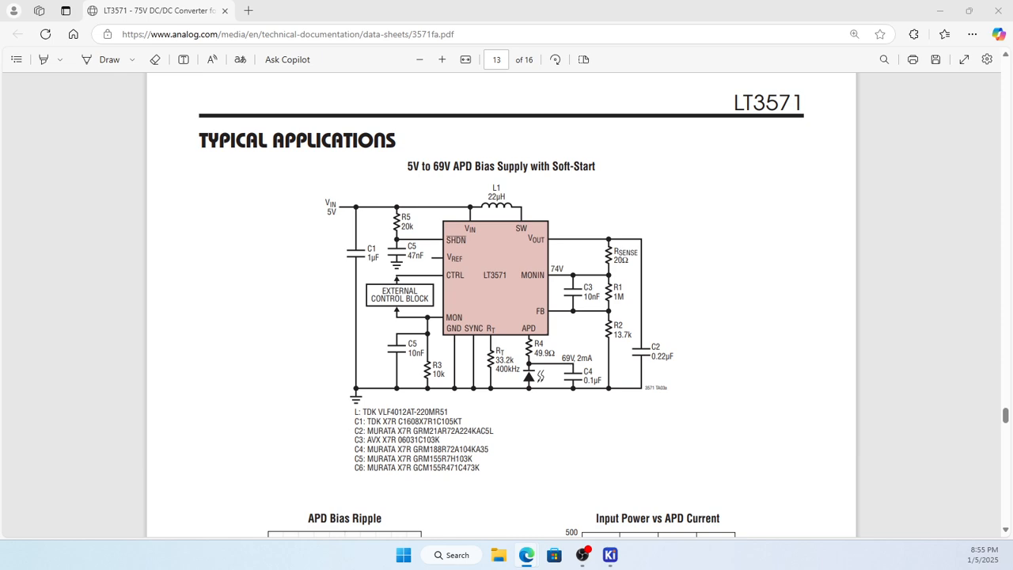
left_click(225, 11)
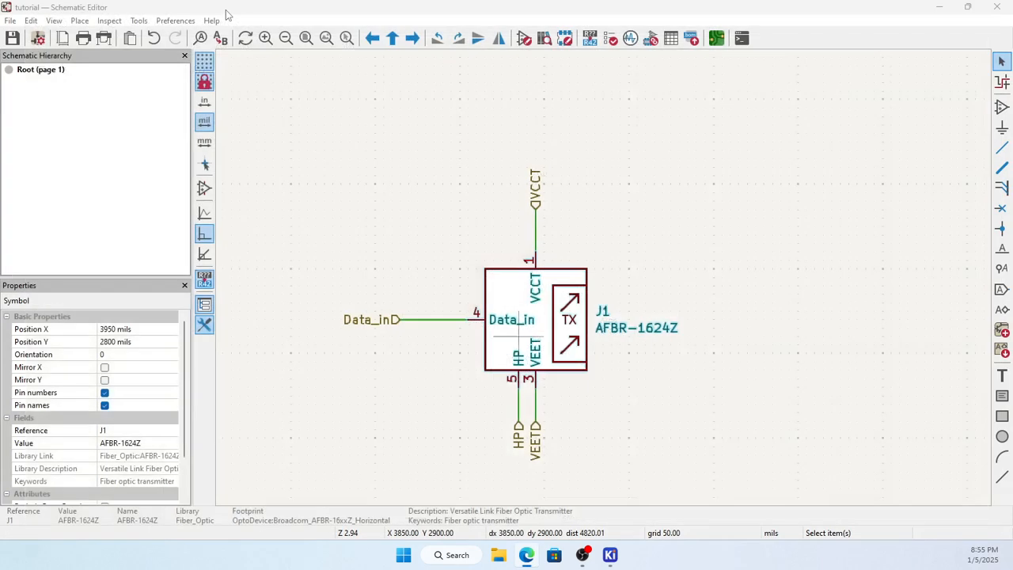
left_click(715, 283)
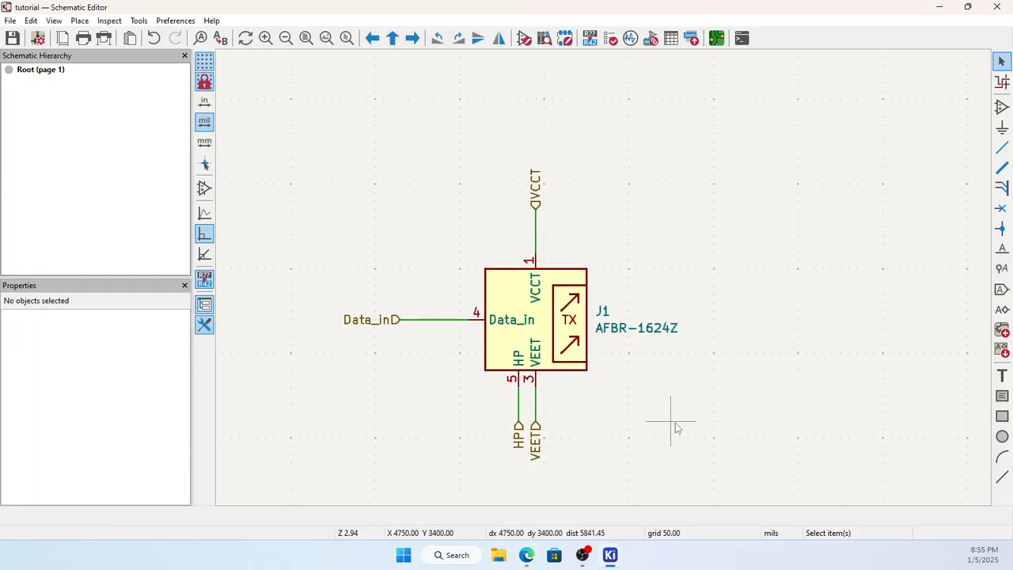
Add a symbol to the schematic, searching the library for "cap" and selecting C_Small.
middle_click_drag(675, 422, 606, 280)
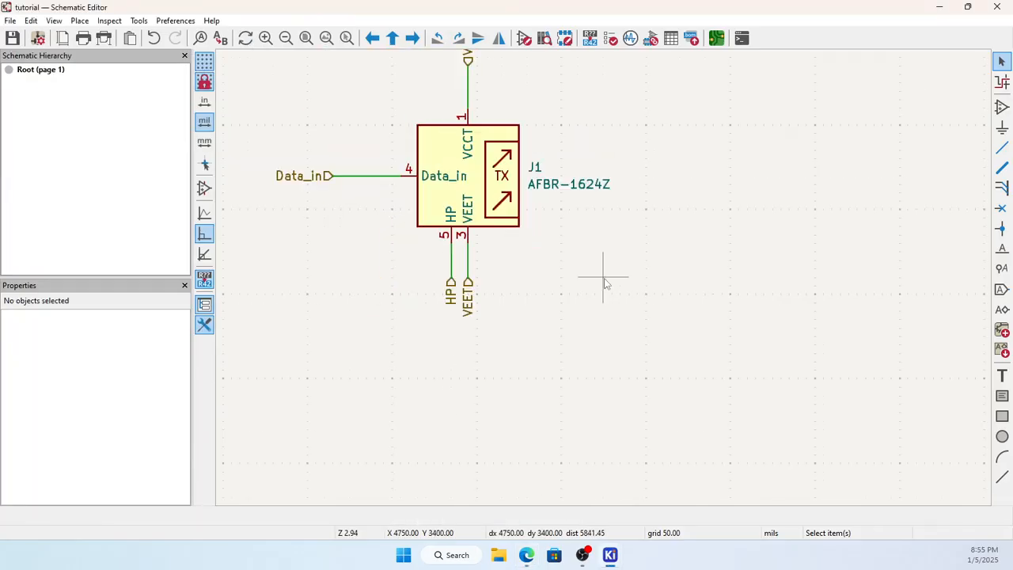
left_click(1001, 106)
left_click(572, 113)
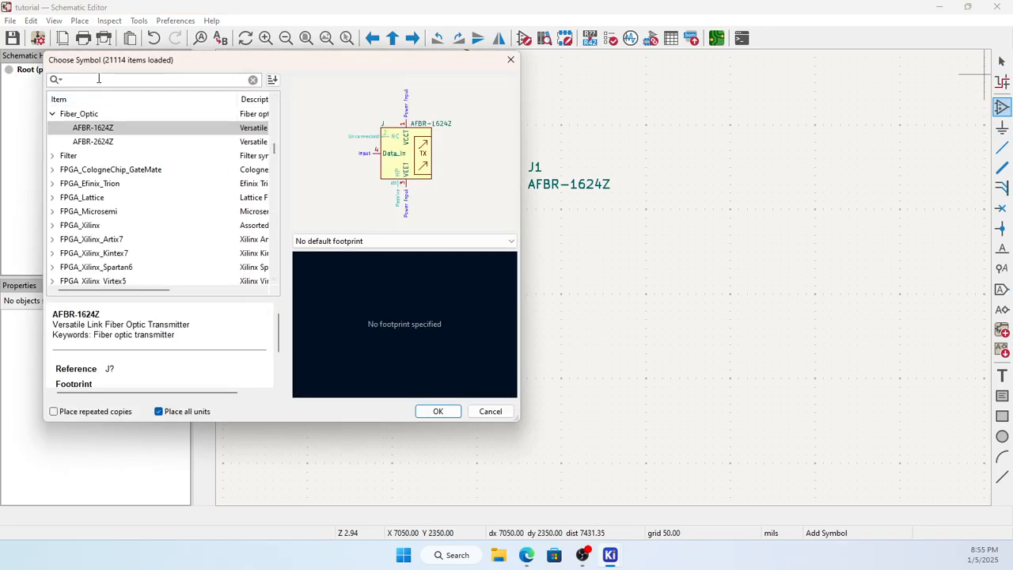
type("ca")
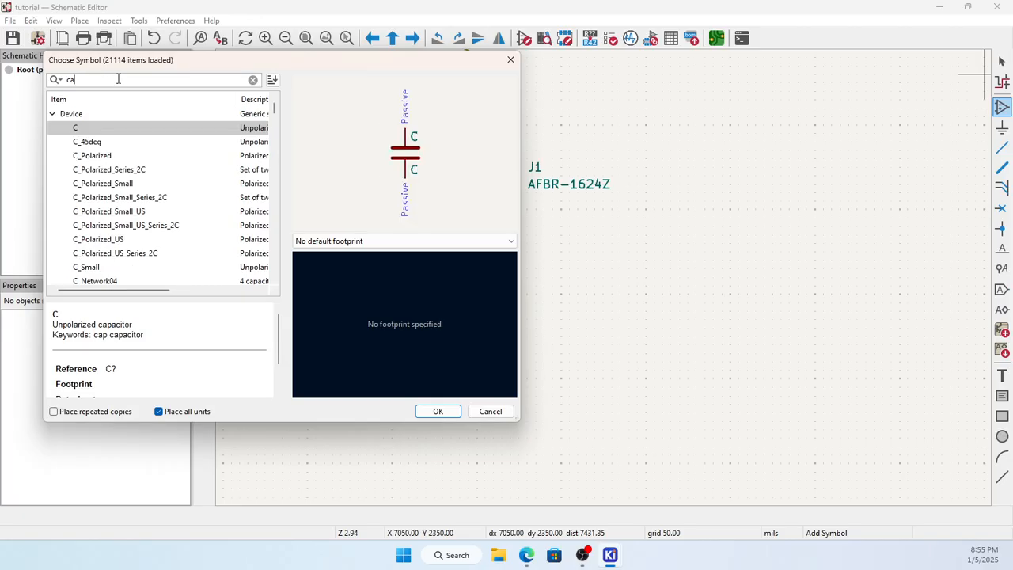
type("p")
scroll(124, 126, "down", 3)
left_click(101, 186)
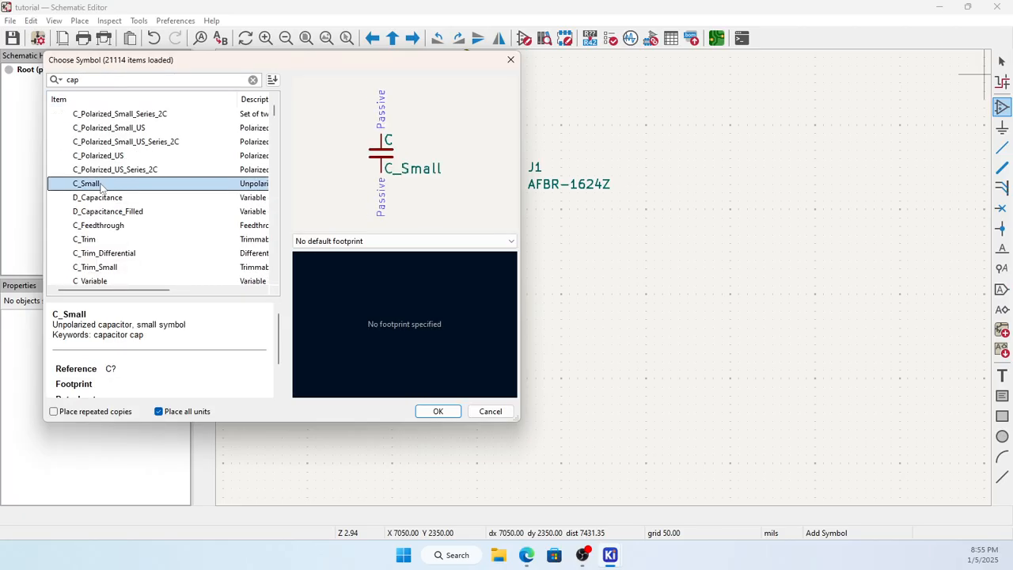
Assign the Capacitor_SMD:C_0805_2012Metric_Pad1.18x1.45mm_HandSolder footprint and place the capacitor to the right of J1 at X 5100, Y 2850 mils.
left_click(388, 243)
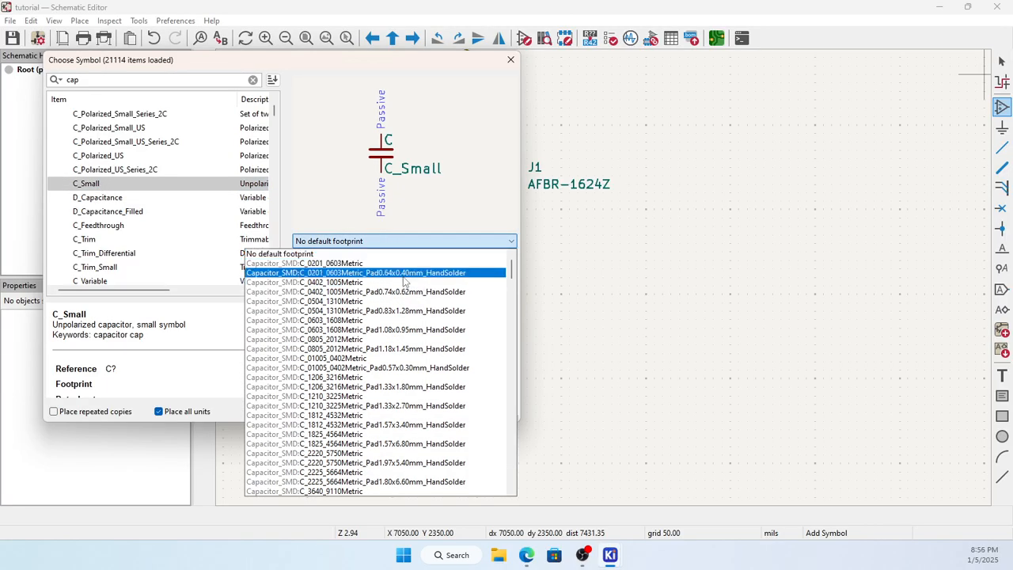
left_click(400, 272)
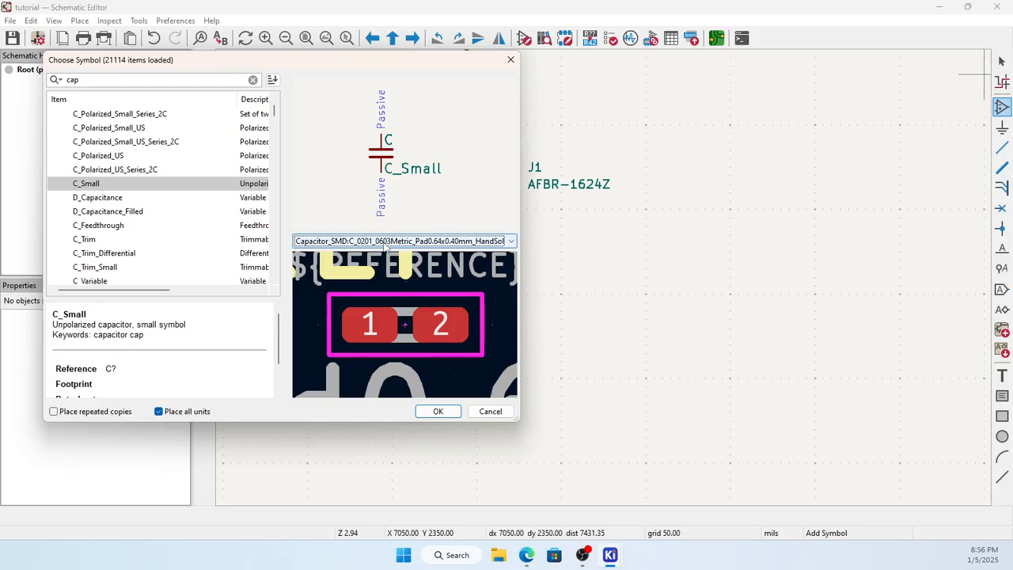
left_click(395, 240)
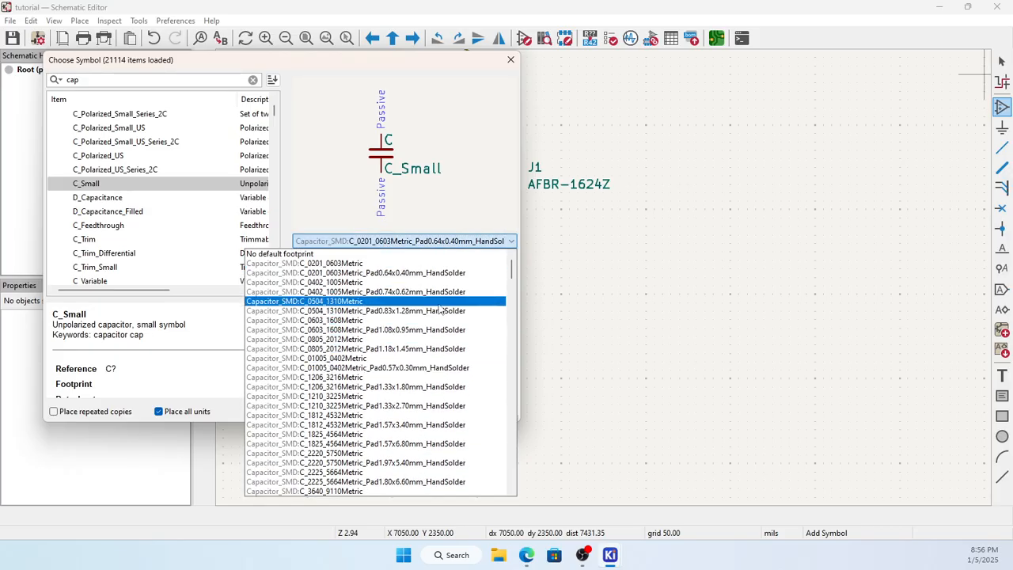
left_click(445, 355)
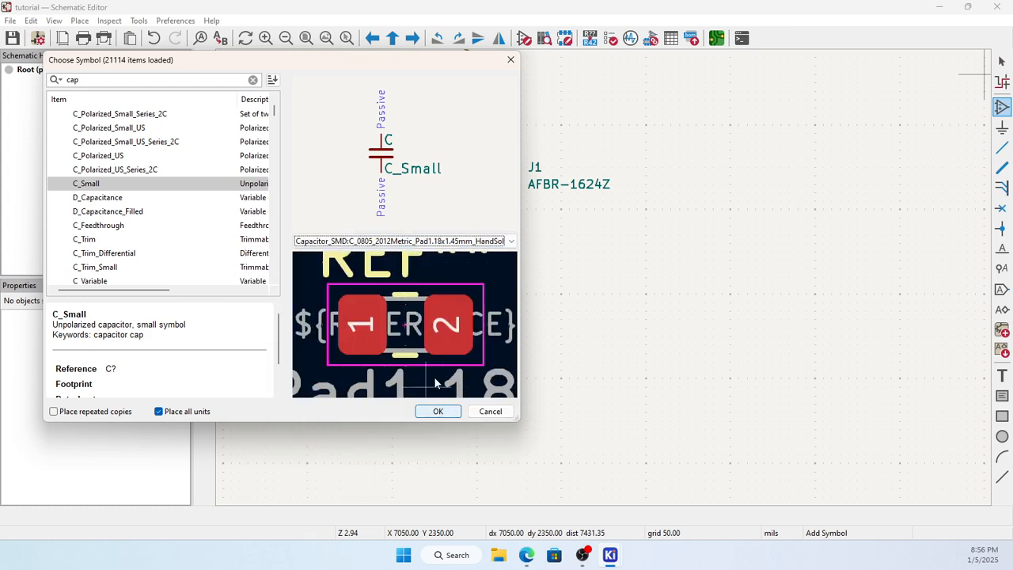
left_click(438, 411)
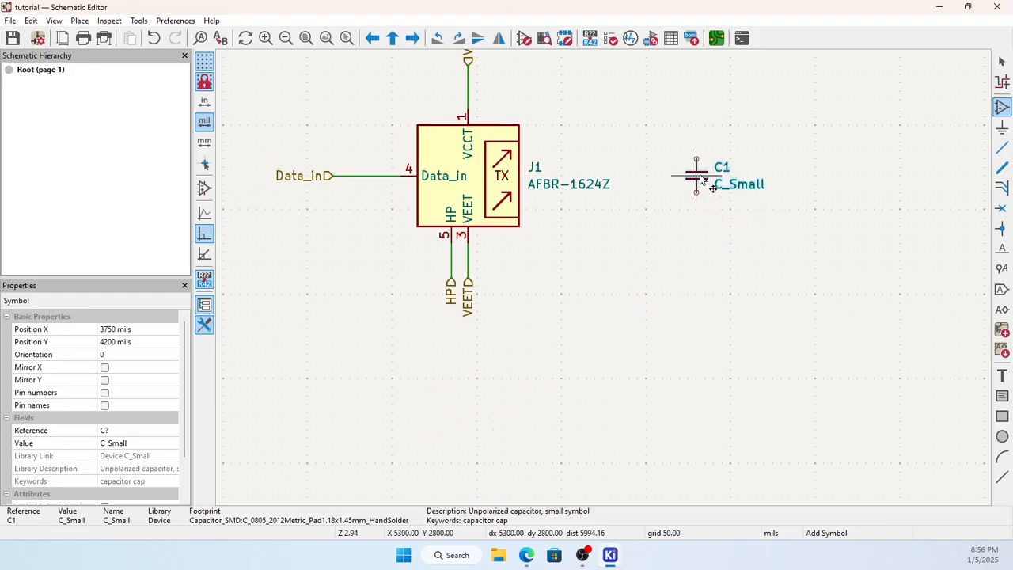
left_click(664, 184)
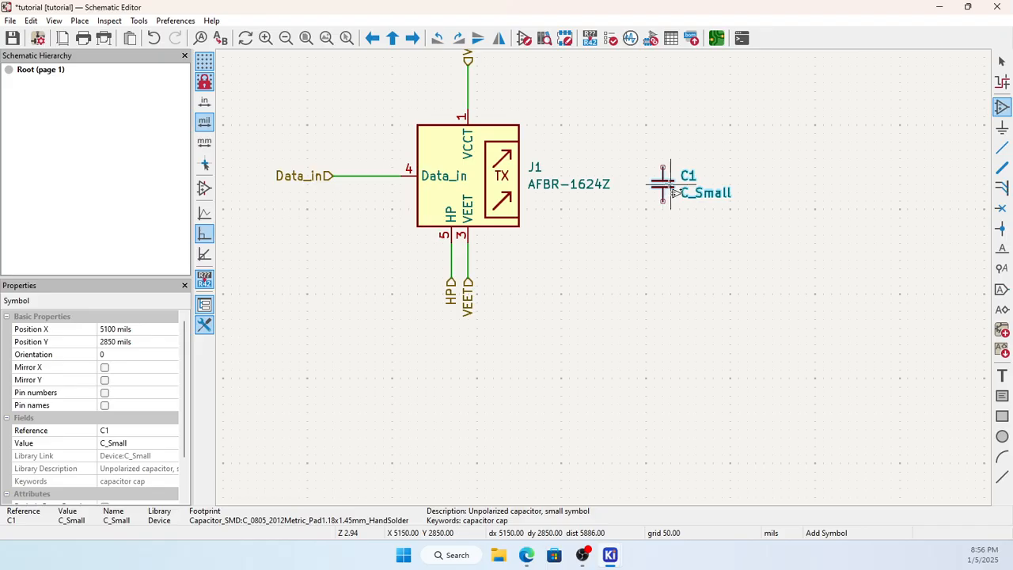
Set the value of capacitor C1 to 0.1uF.
key("Escape")
double_click(670, 186)
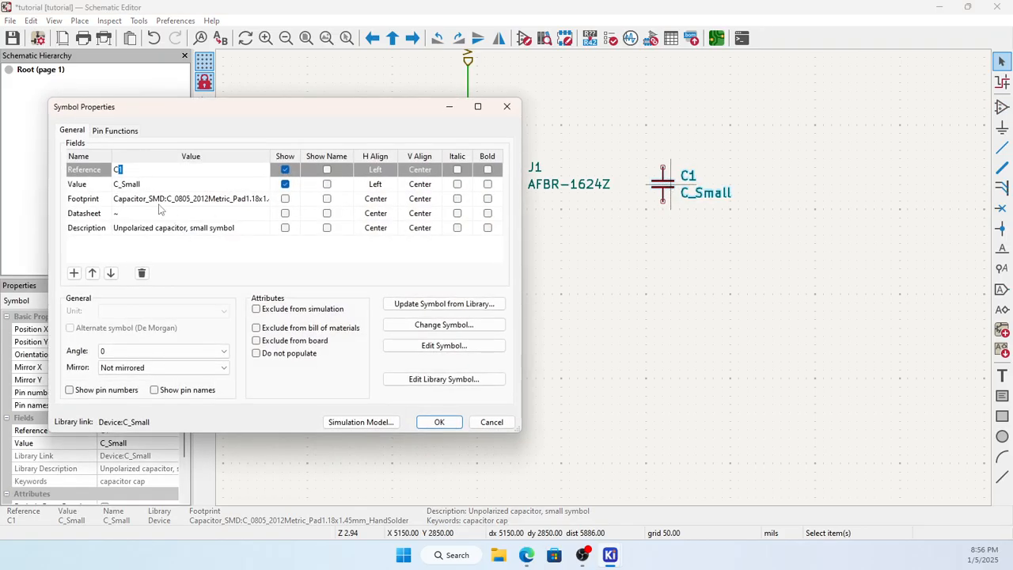
left_click(144, 184)
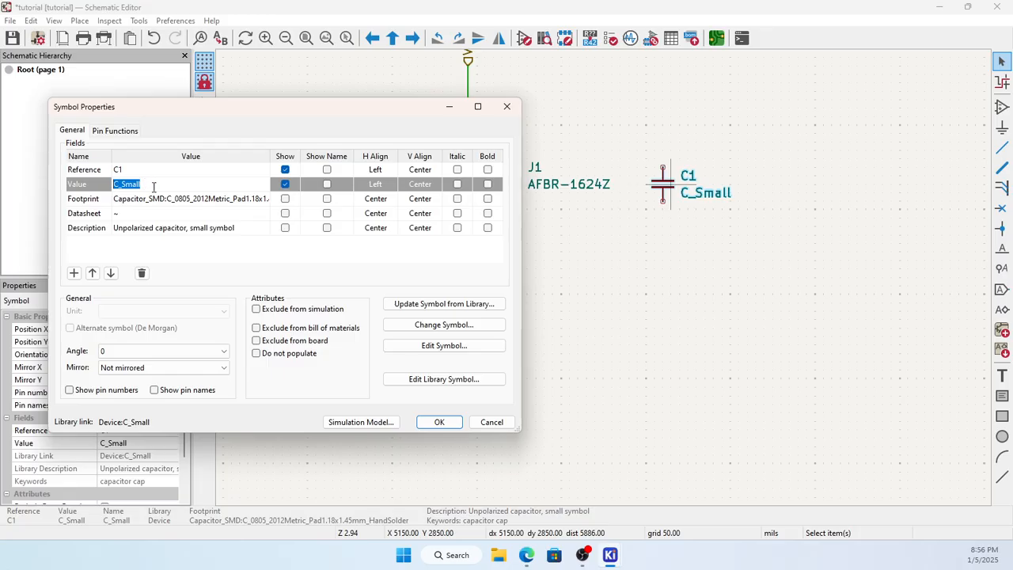
type("0.1uF")
left_click(436, 422)
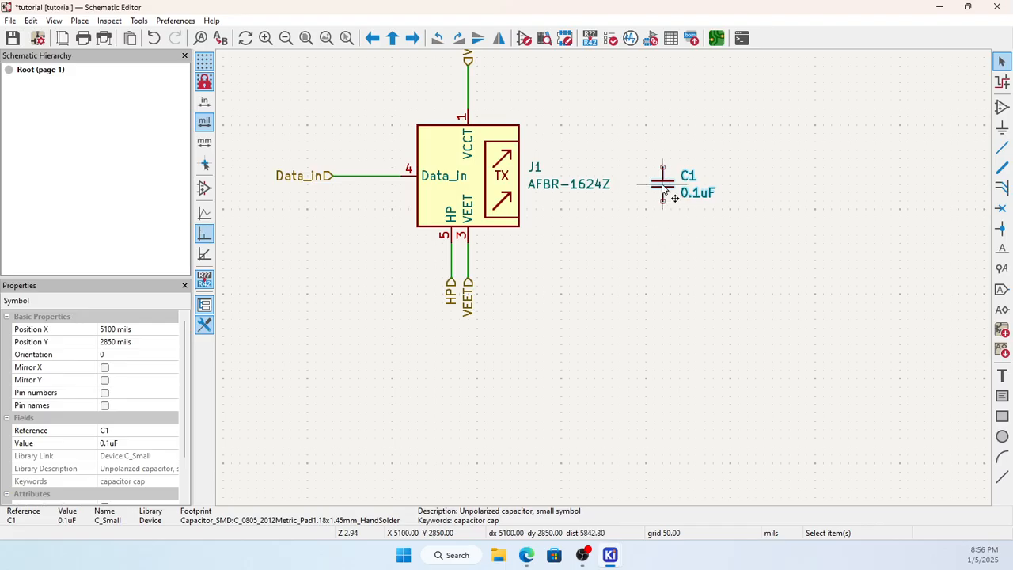
Paste a copy of capacitor C1 to its right at X 5600, Y 2850 mils.
left_click(758, 185)
key("ctrl+v")
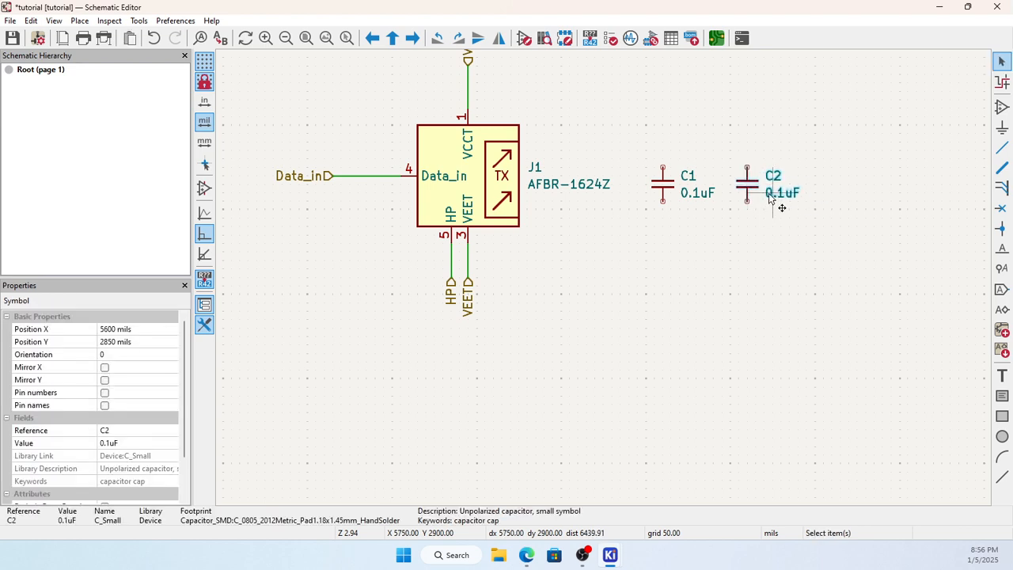
key("Escape")
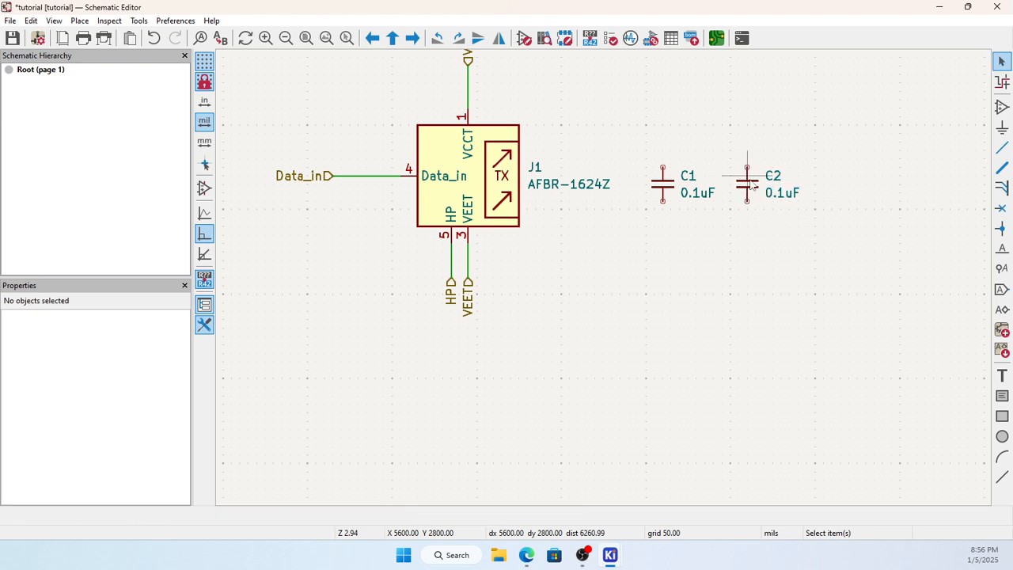
Set the value of the copied capacitor C2 to 10uF.
left_click(751, 185)
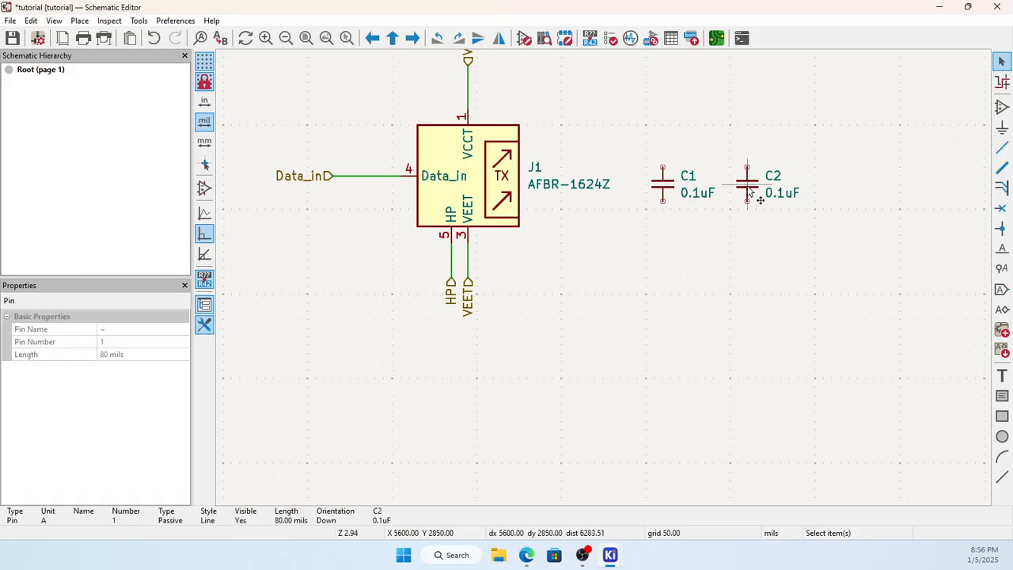
double_click(751, 185)
double_click(121, 184)
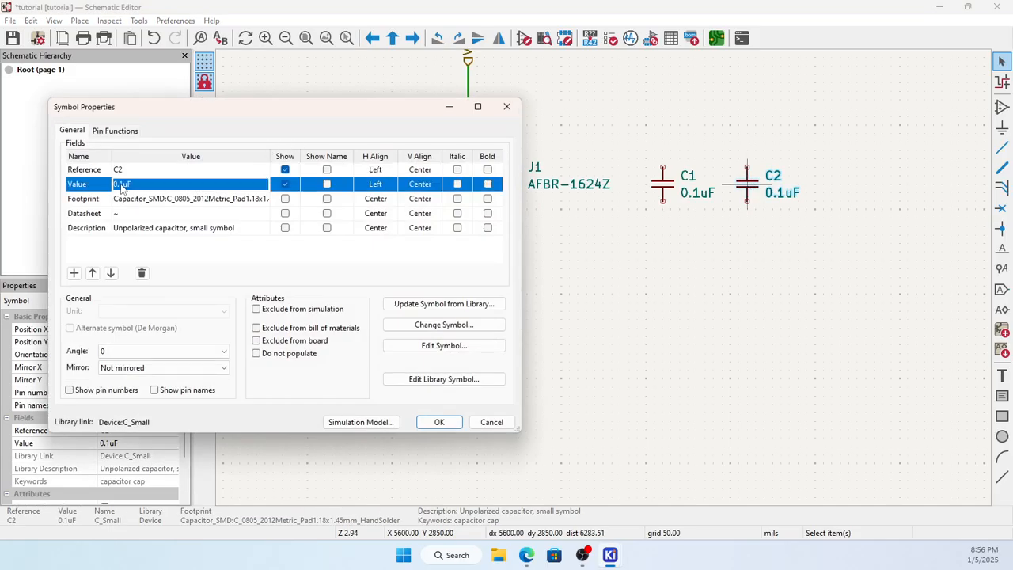
left_click(129, 184)
left_click_drag(132, 184, 96, 193)
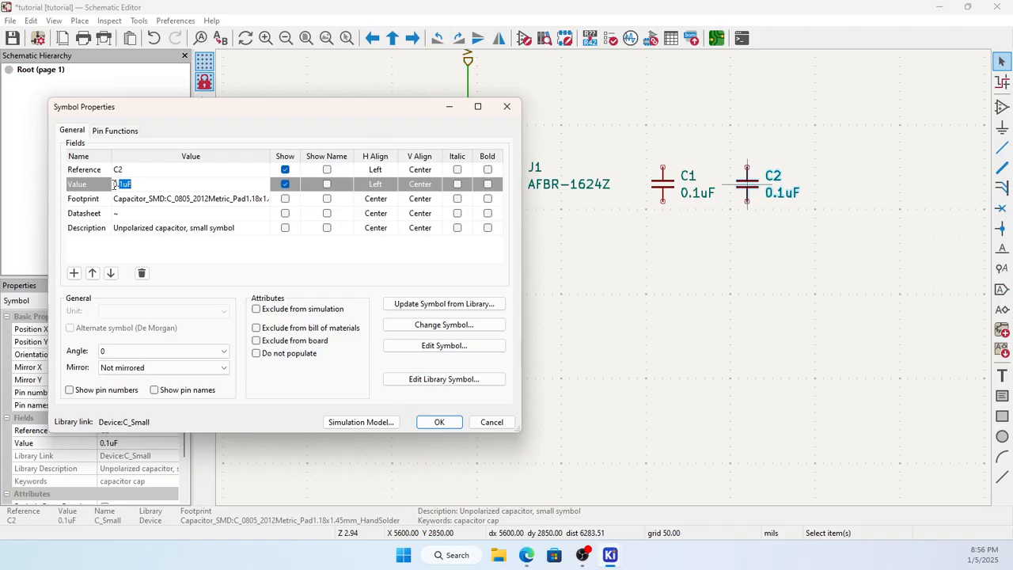
left_click(130, 184)
key("BackSpace")
key("BackSpace")
type("10")
left_click(428, 421)
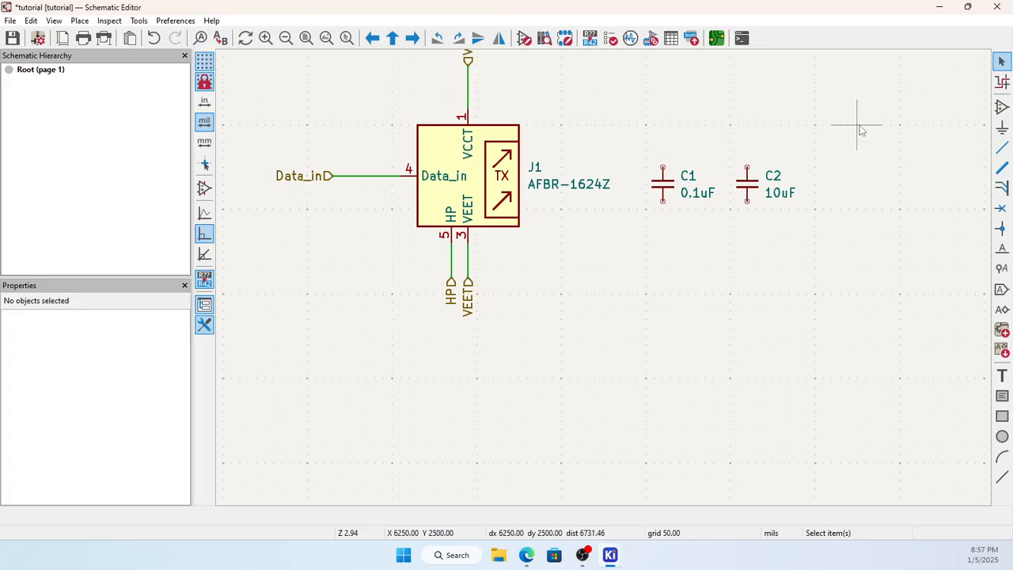
Start adding a symbol, search the library for "inductor" and compare the L and L_Small symbols.
left_click(1001, 107)
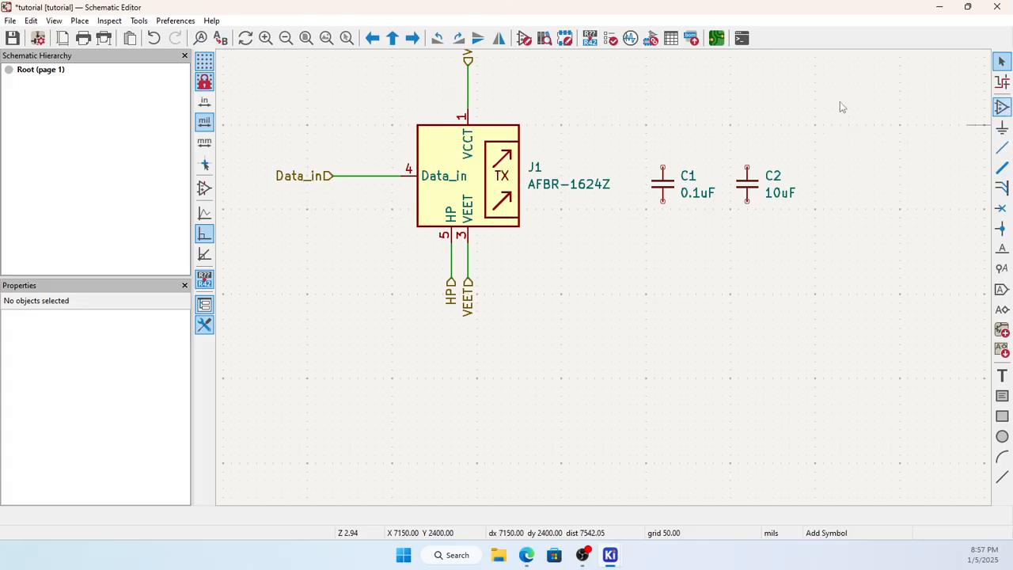
left_click(773, 104)
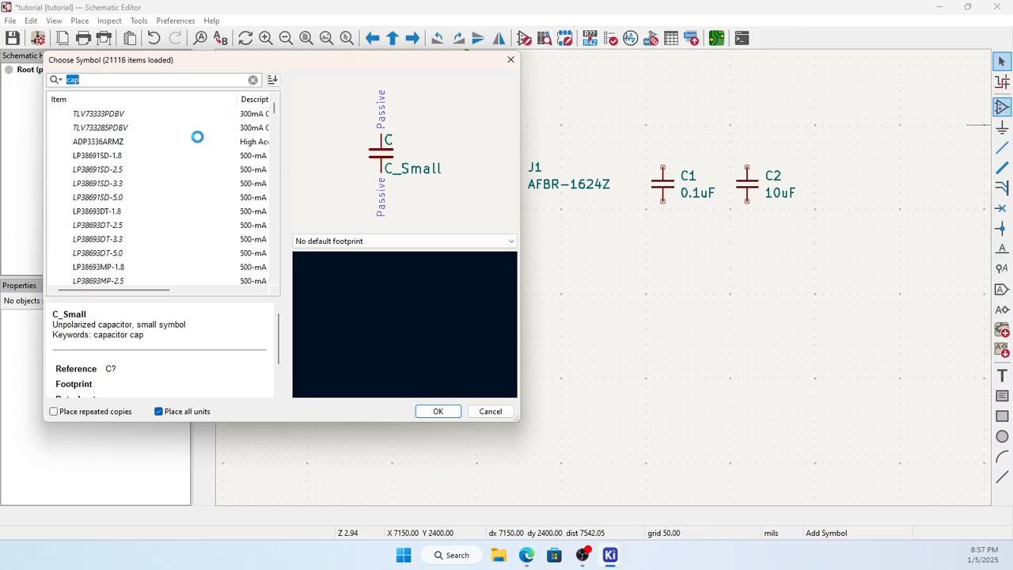
type("inductor")
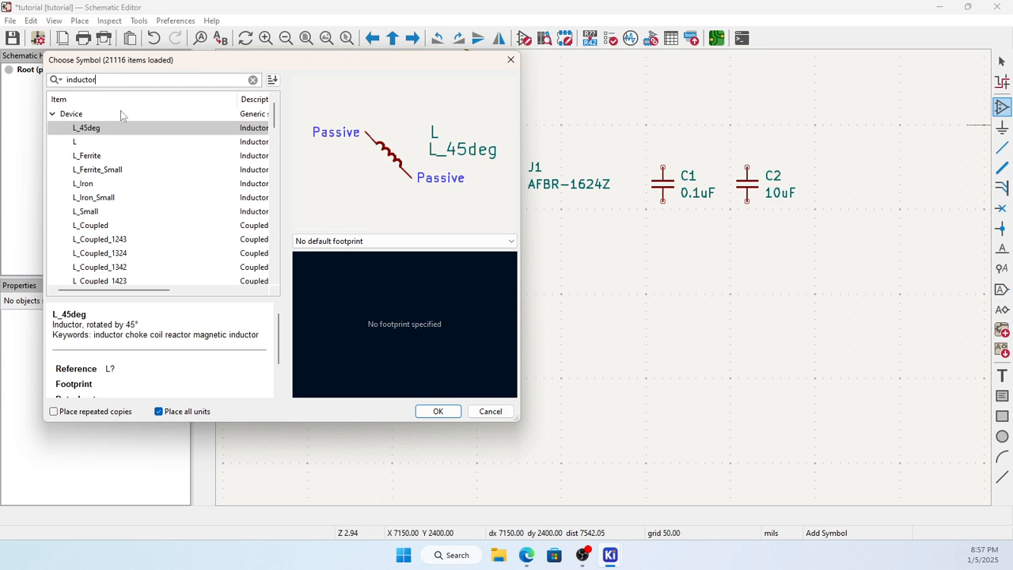
left_click(90, 145)
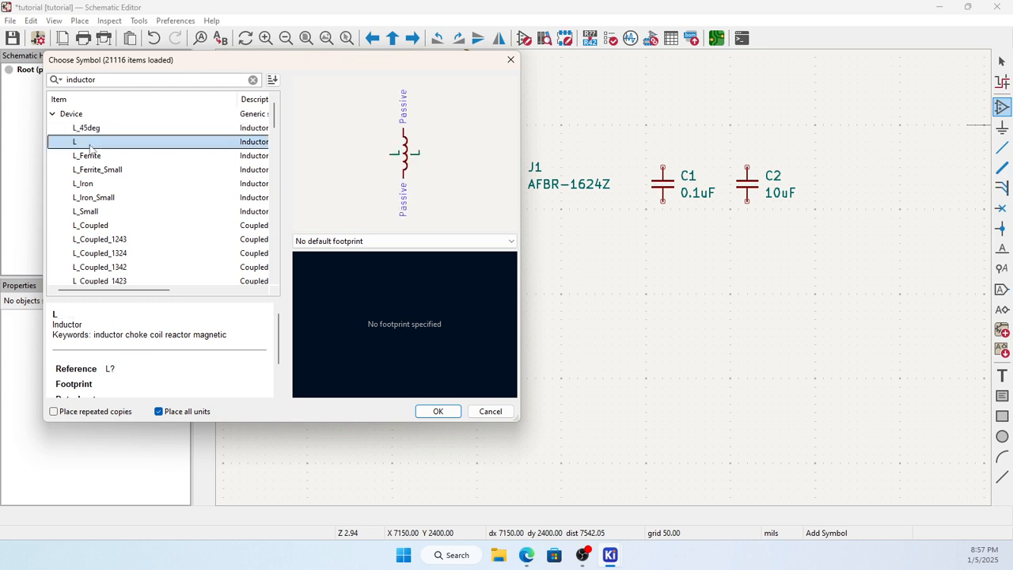
left_click(84, 214)
left_click(84, 213)
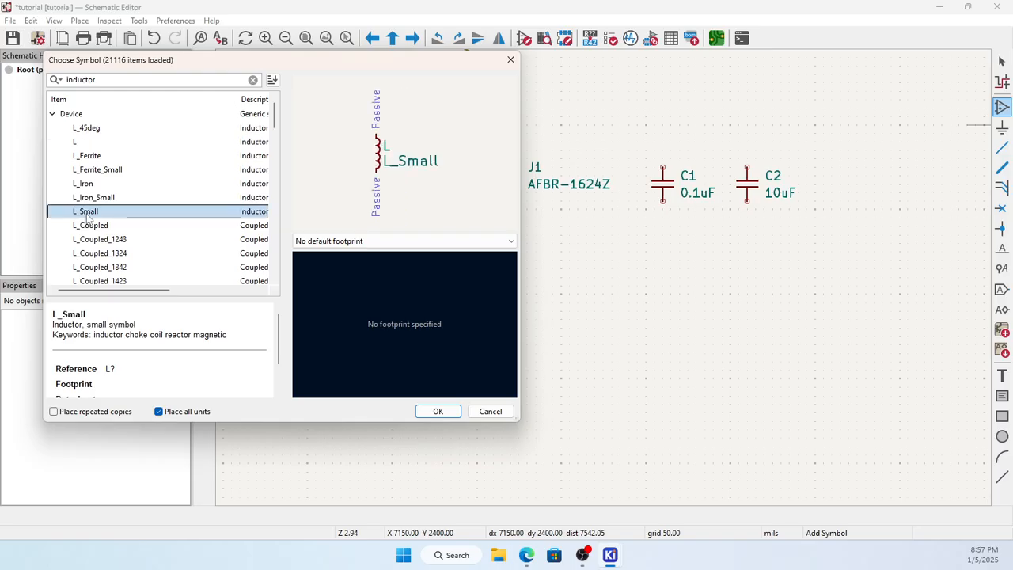
left_click(86, 142)
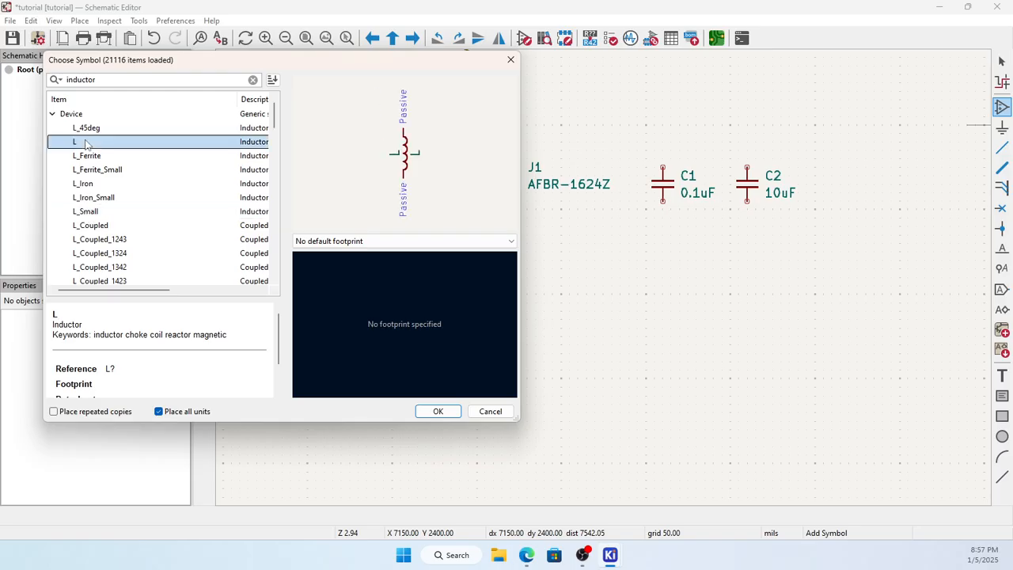
left_click(90, 212)
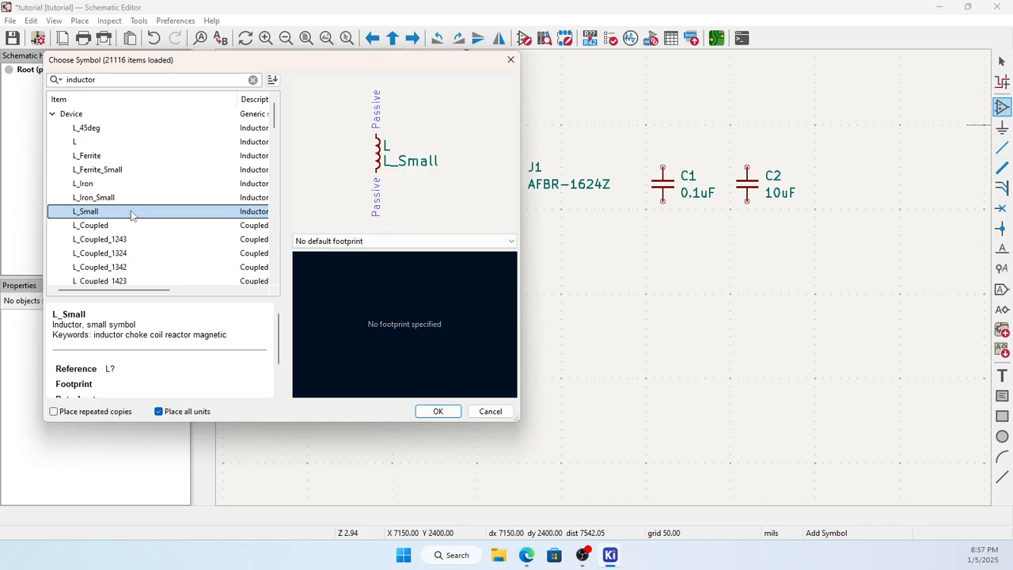
Preview the coupled inductor variants in the results and select L_Small as the symbol to add.
scroll(131, 215, "down", 2)
scroll(131, 215, "down", 2)
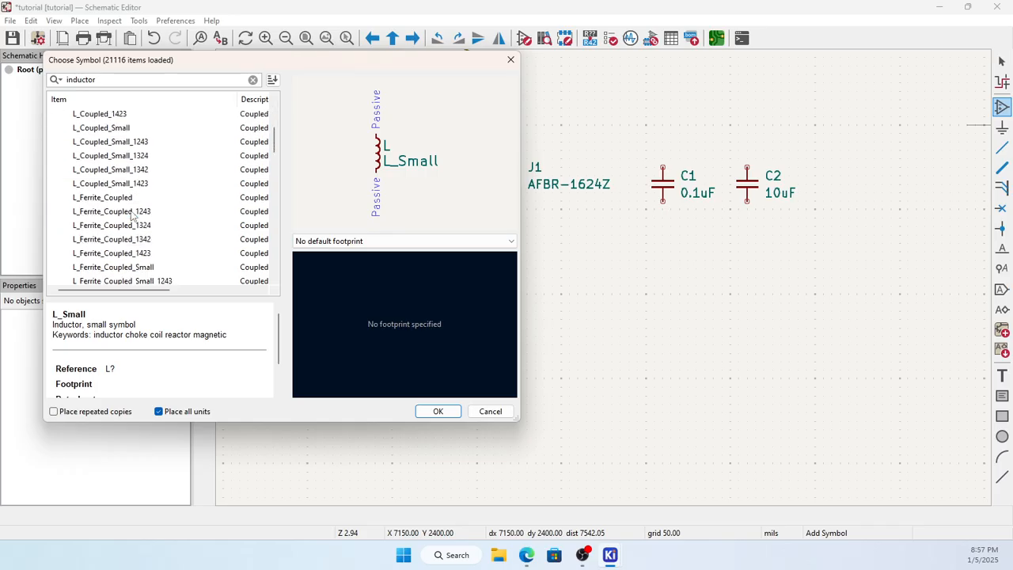
scroll(130, 212, "up", 2)
left_click(103, 144)
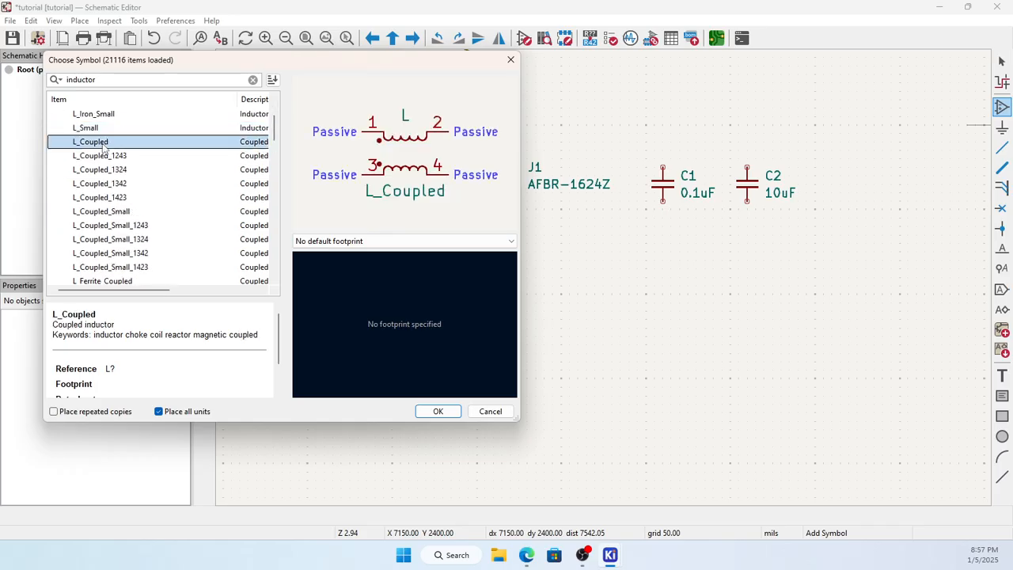
left_click(105, 156)
left_click(104, 170)
left_click(100, 129)
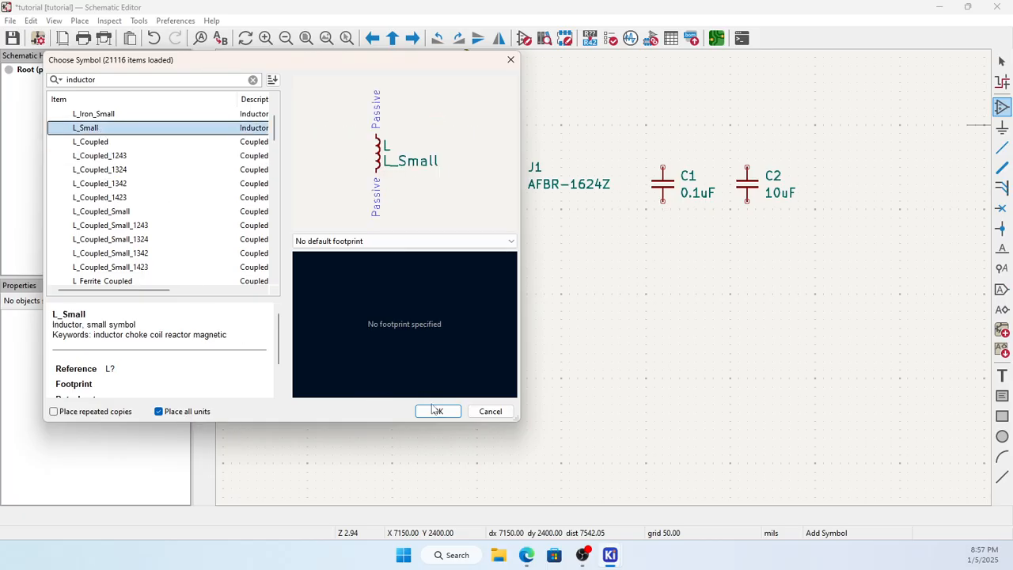
Assign the Inductor_SMD:L_0805_2012Metric_Pad1.05x1.20mm_HandSolder footprint and place the inductor rotated 90° at X 6000, Y 2500 mils.
left_click(396, 241)
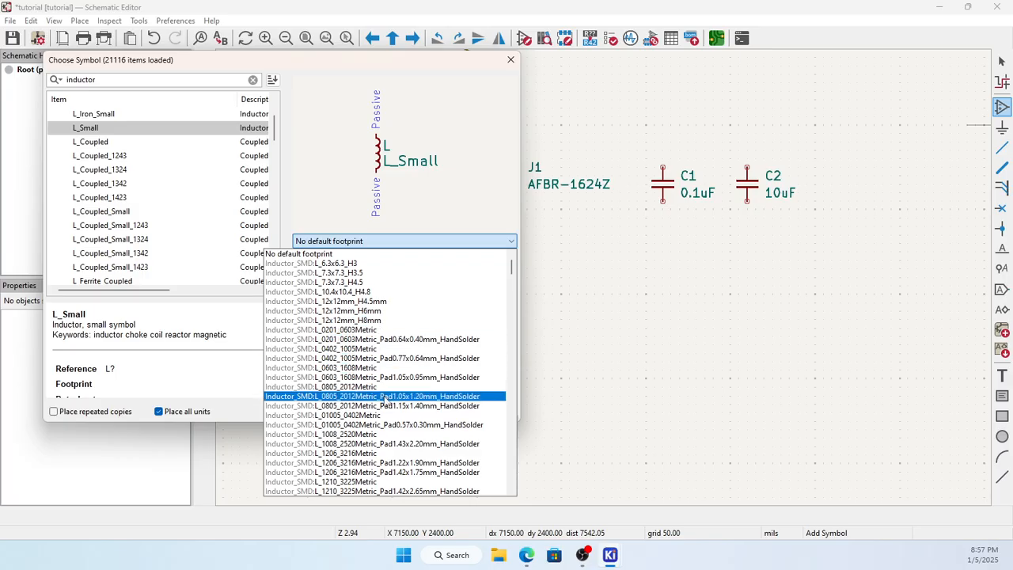
left_click(399, 398)
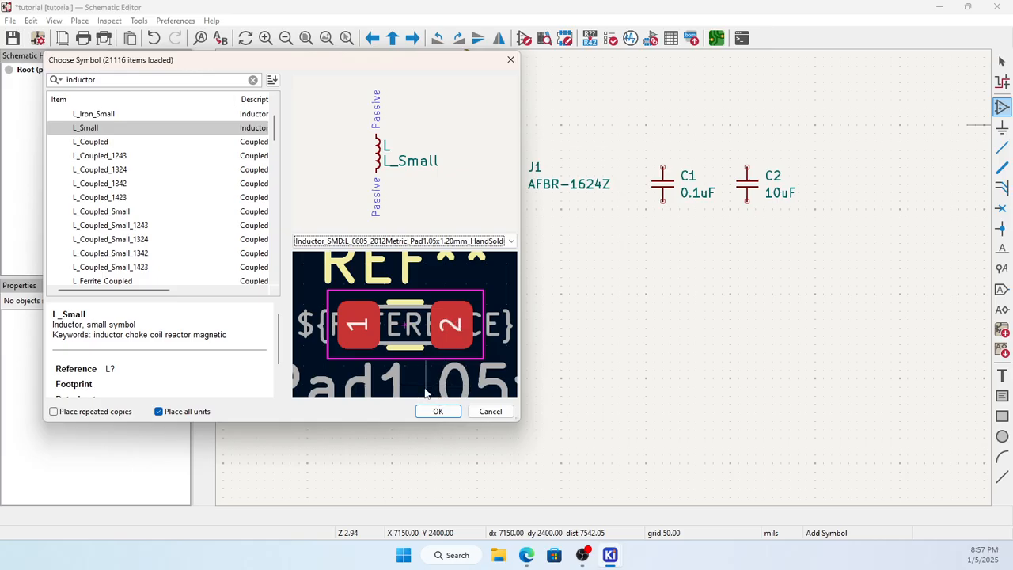
left_click(437, 411)
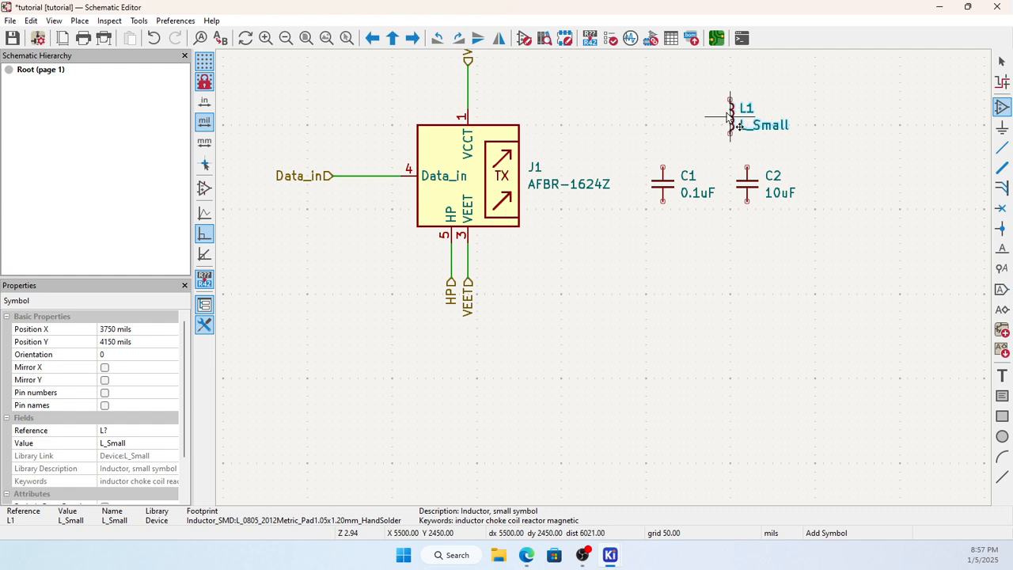
key("r")
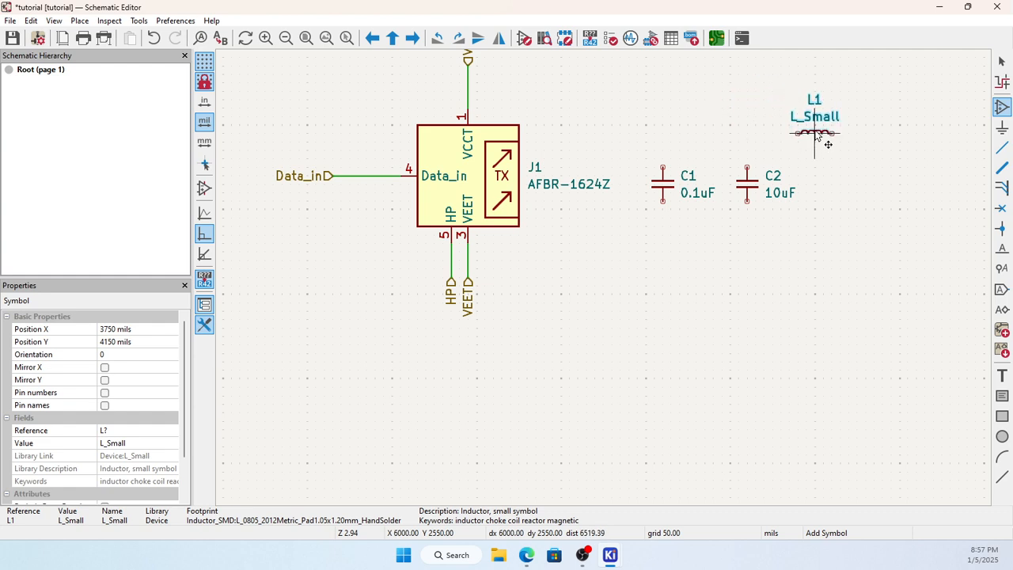
left_click(816, 127)
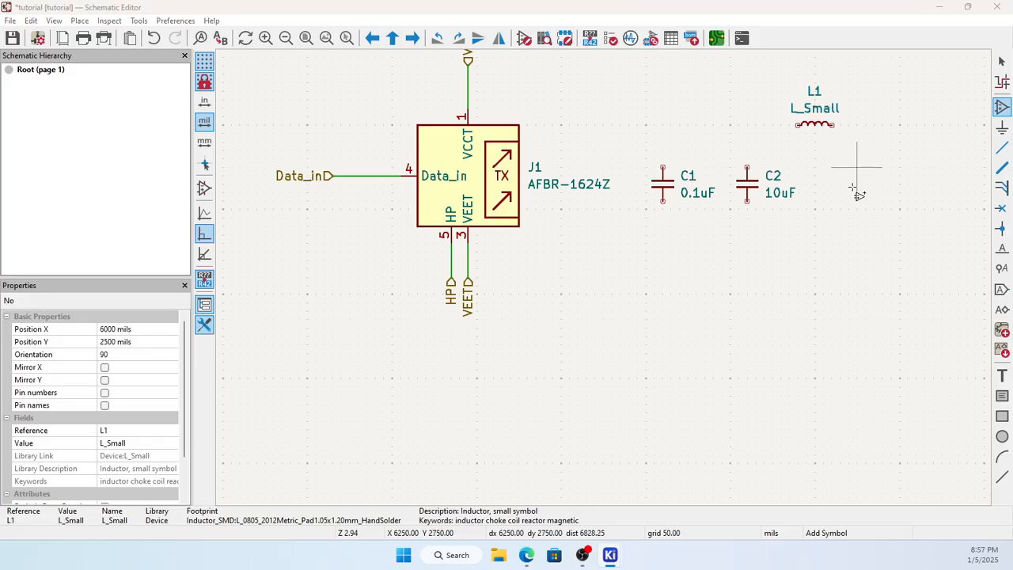
left_click(854, 190)
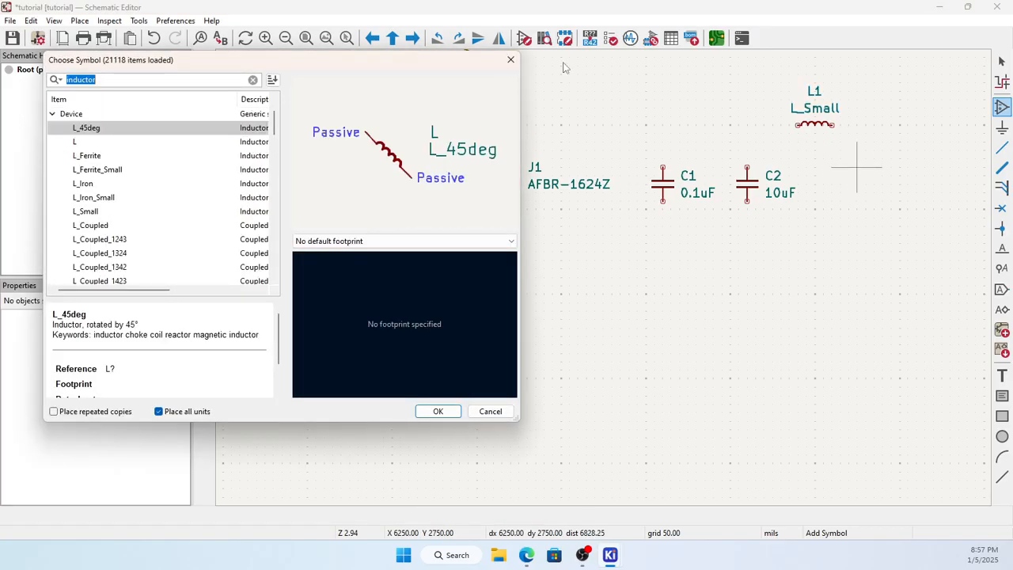
key("Escape")
key("Escape")
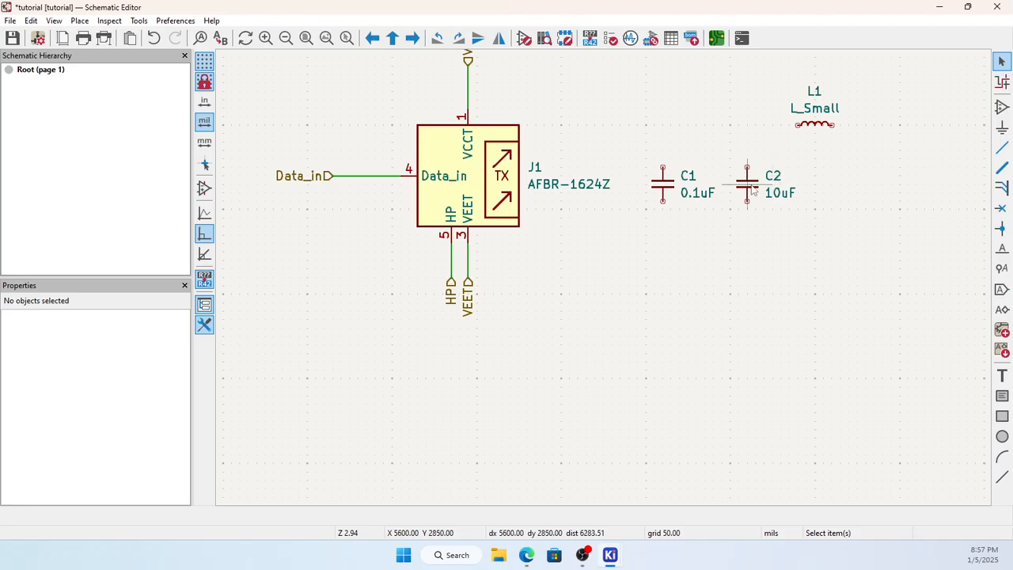
Copy the 10uF capacitor C2 and place the duplicate to its right at X 6450, Y 2850 mils.
left_click(752, 190)
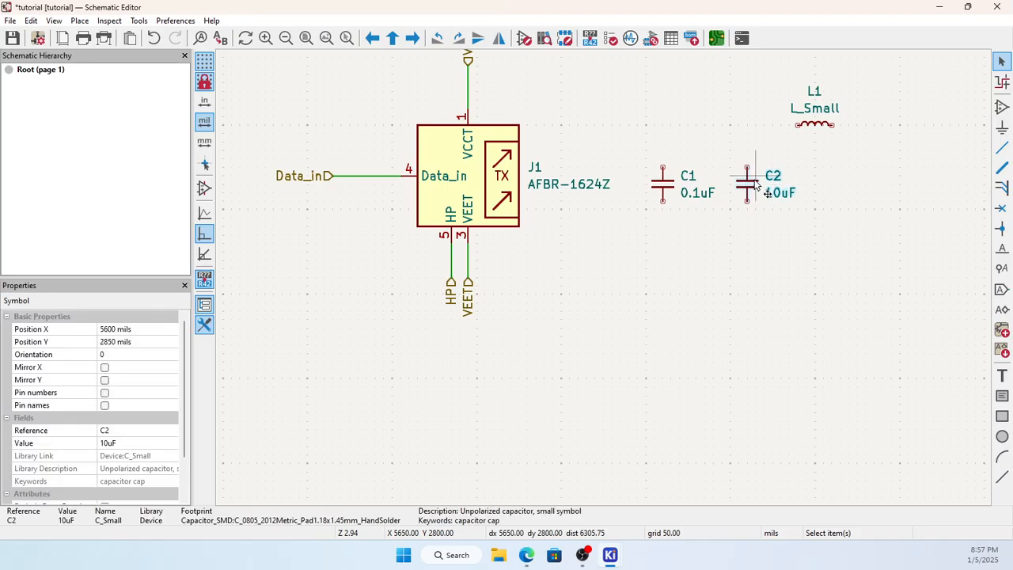
left_click(924, 180)
key("ctrl+v")
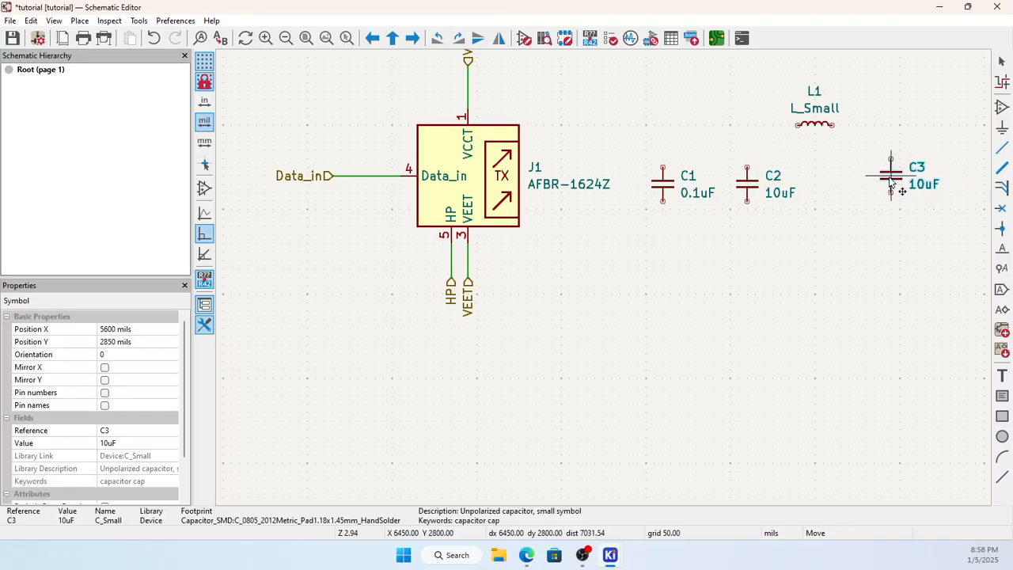
left_click(891, 190)
left_click(811, 265)
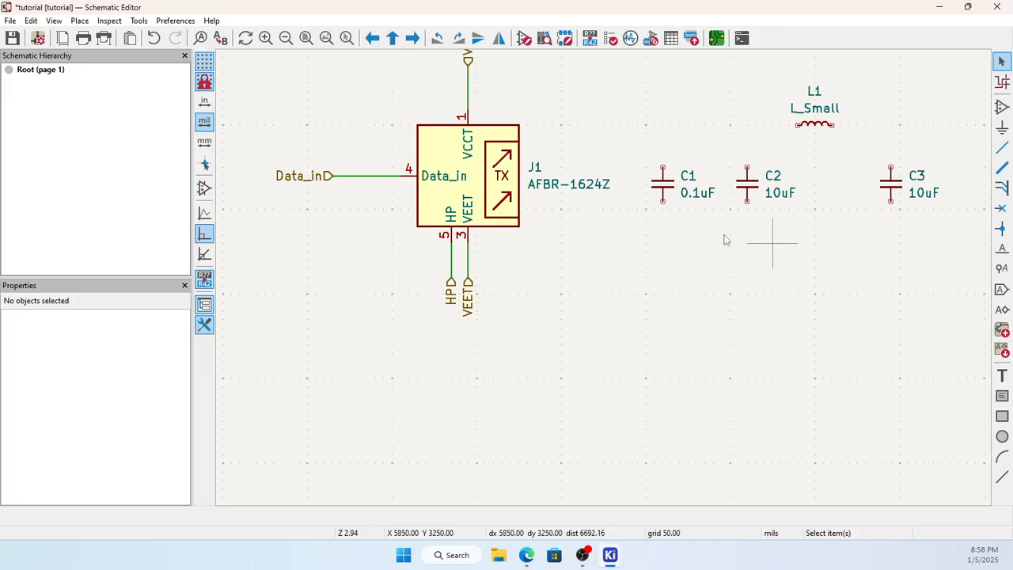
left_click(1002, 107)
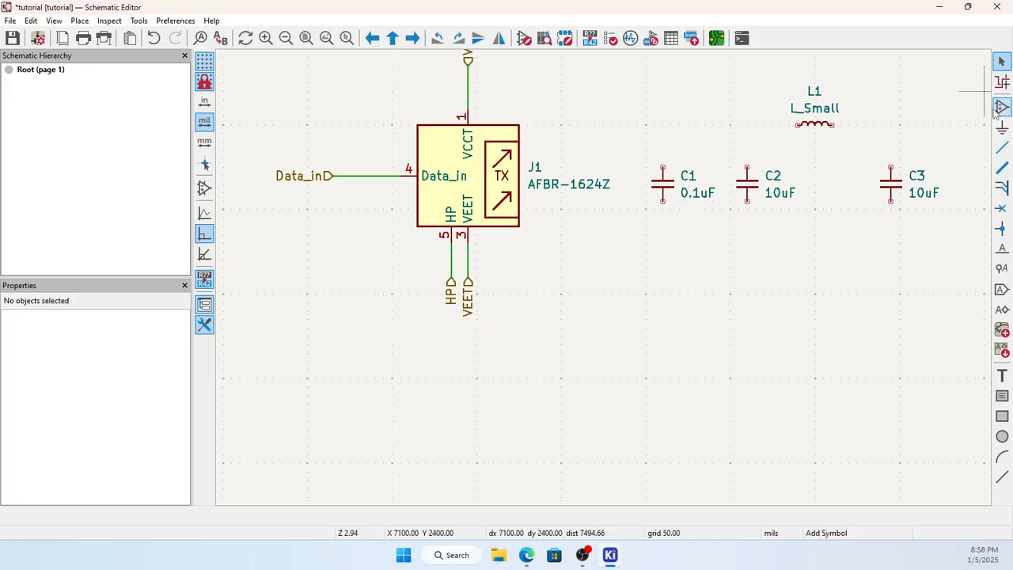
left_click(634, 130)
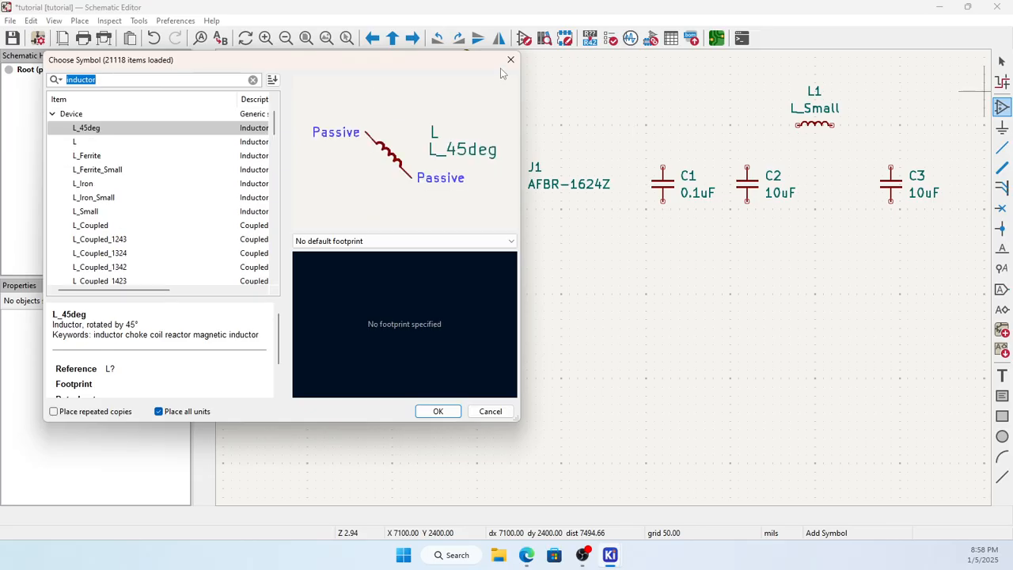
key("Escape")
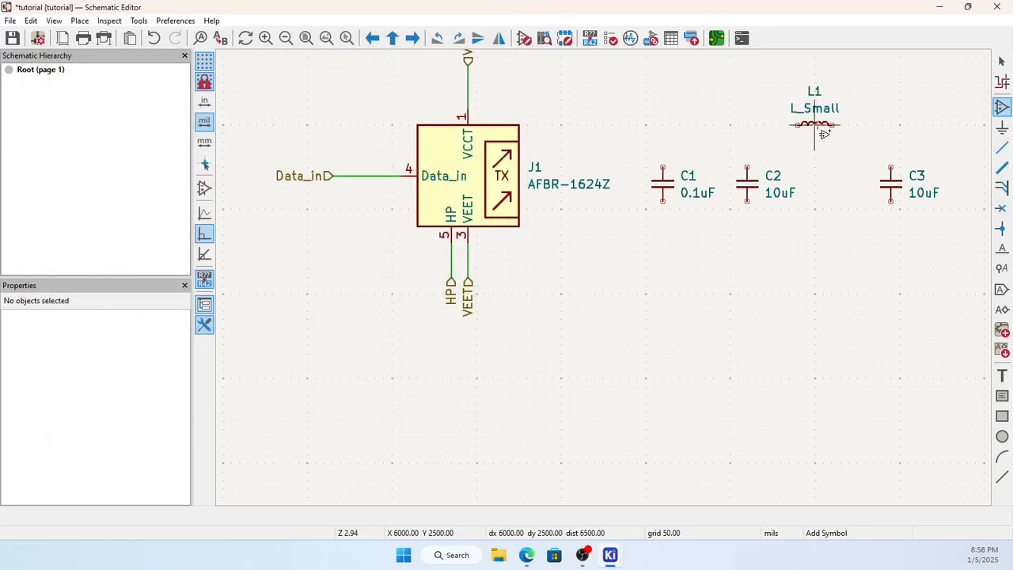
left_click(1001, 61)
Set the value of inductor L1 to 1uH in its symbol properties.
double_click(814, 116)
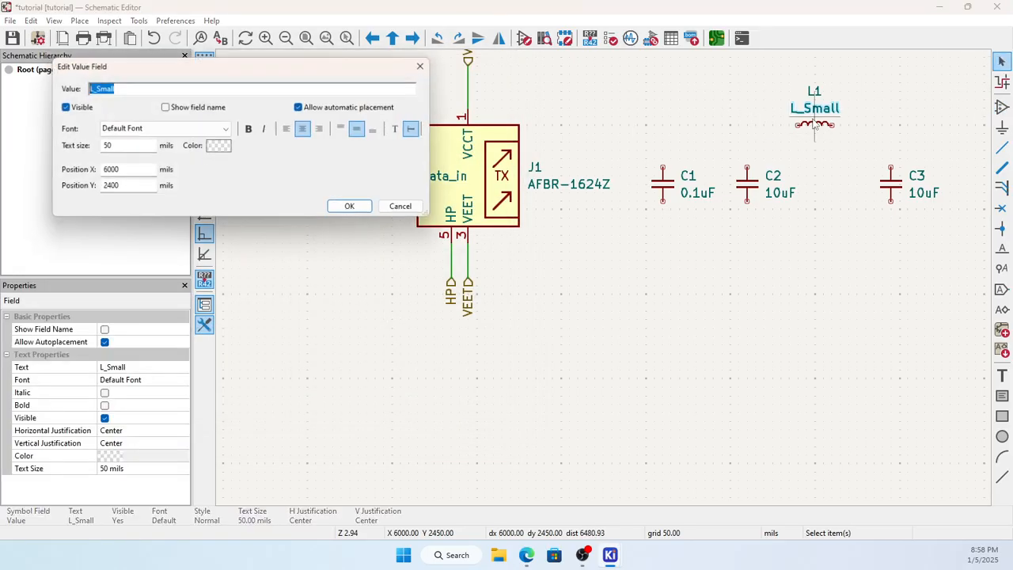
left_click(406, 208)
double_click(819, 131)
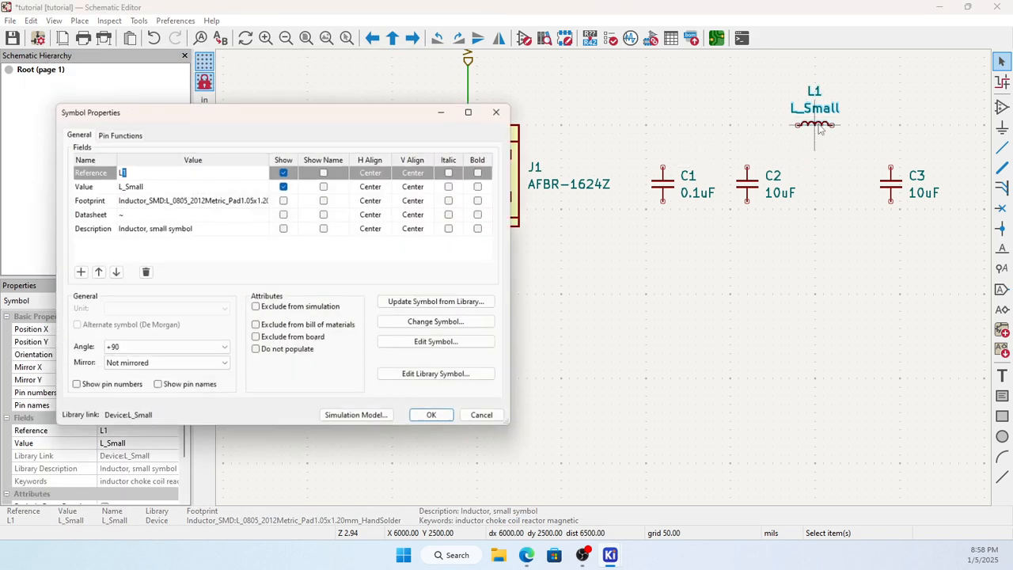
left_click(153, 184)
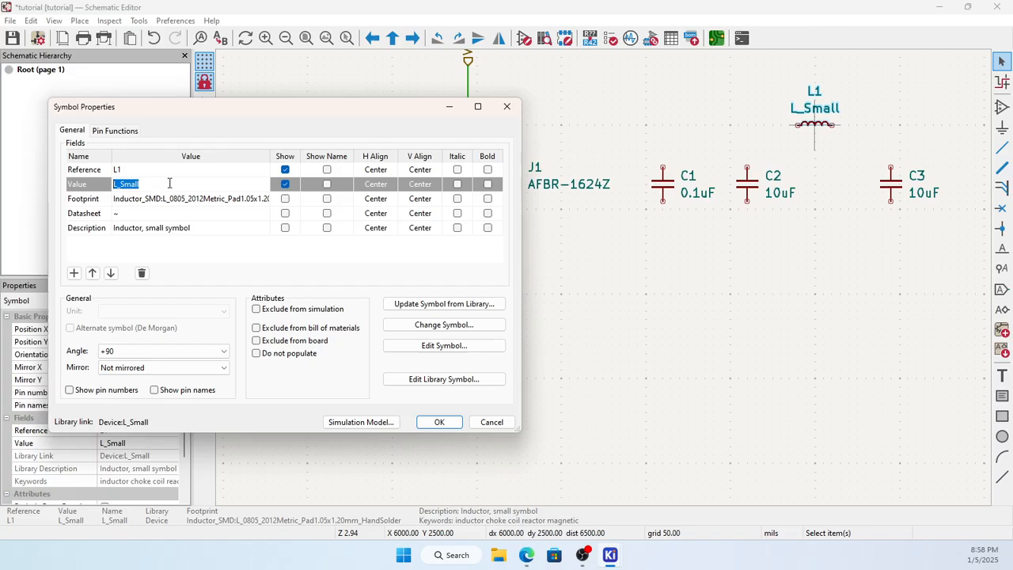
type("1")
type("uH")
left_click(439, 422)
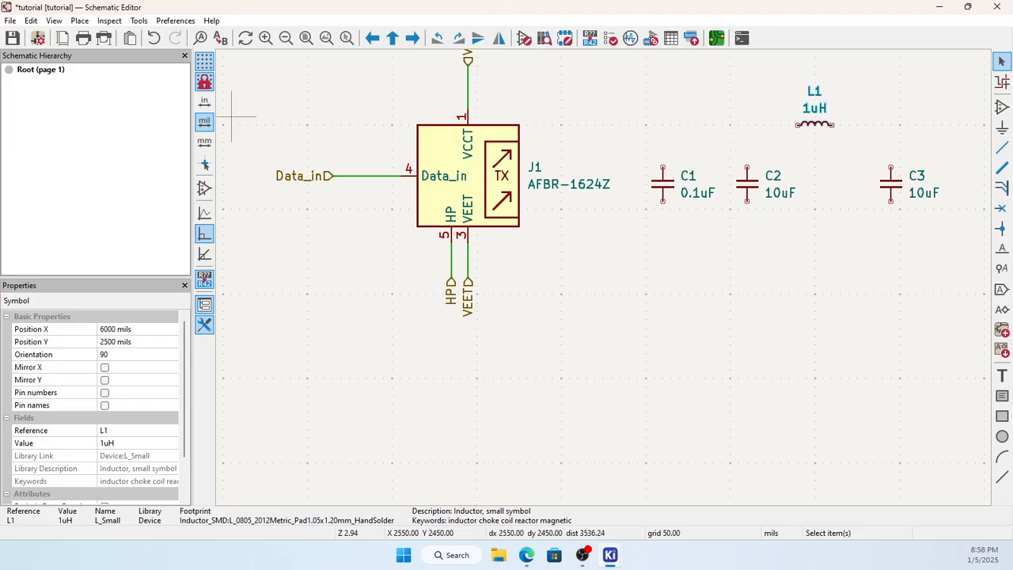
Show the datasheet's recommended application circuit beside the schematic, and move its window clear of the schematic.
left_click_drag(3, 566, 950, 72)
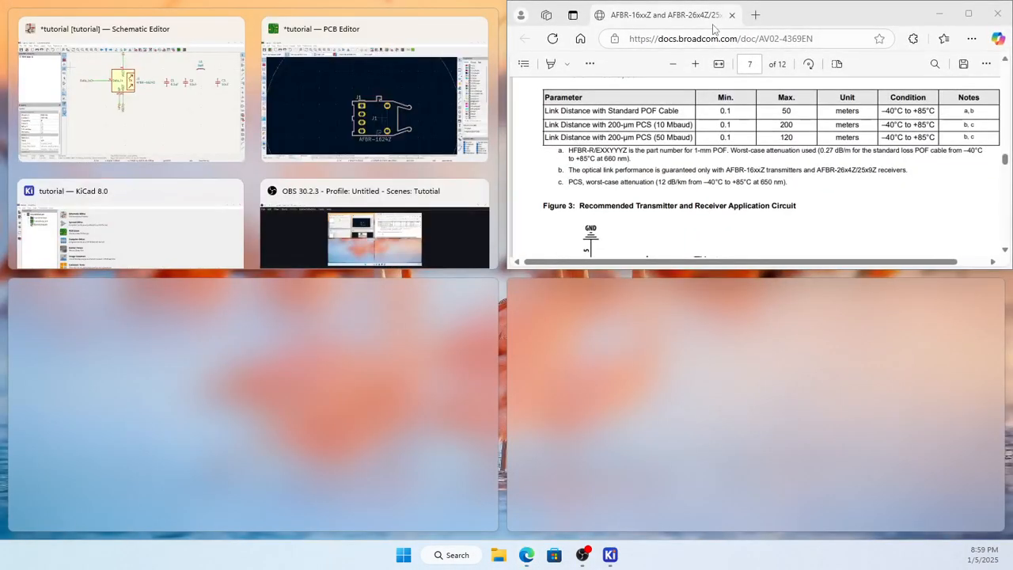
left_click(309, 434)
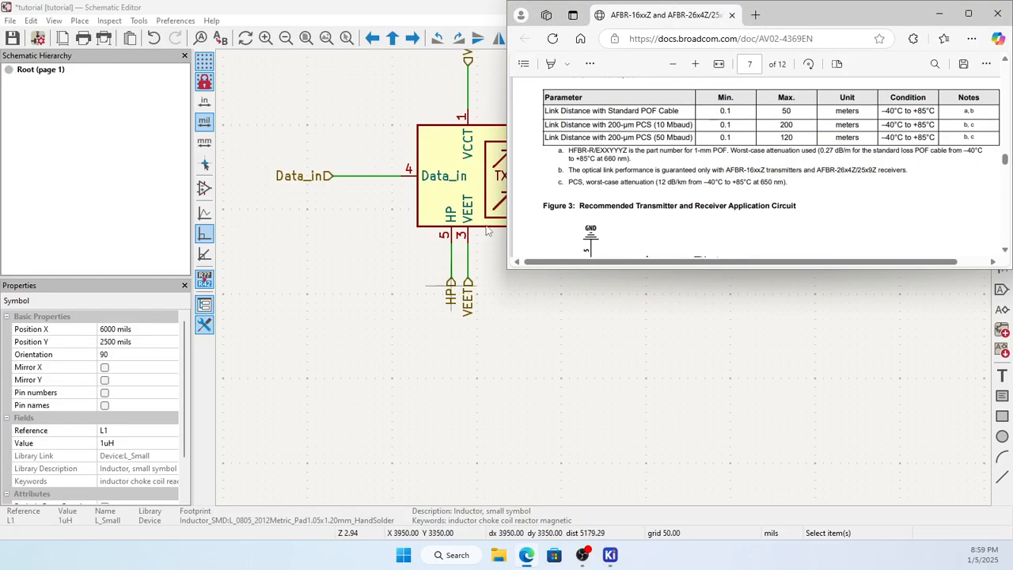
left_click_drag(784, 16, 1012, 22)
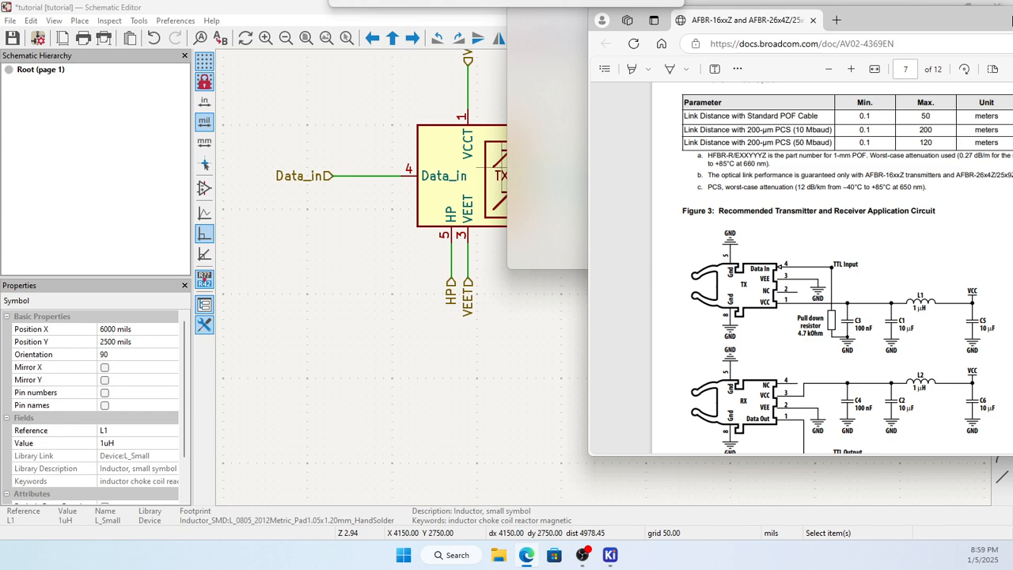
left_click_drag(1012, 22, 923, 99)
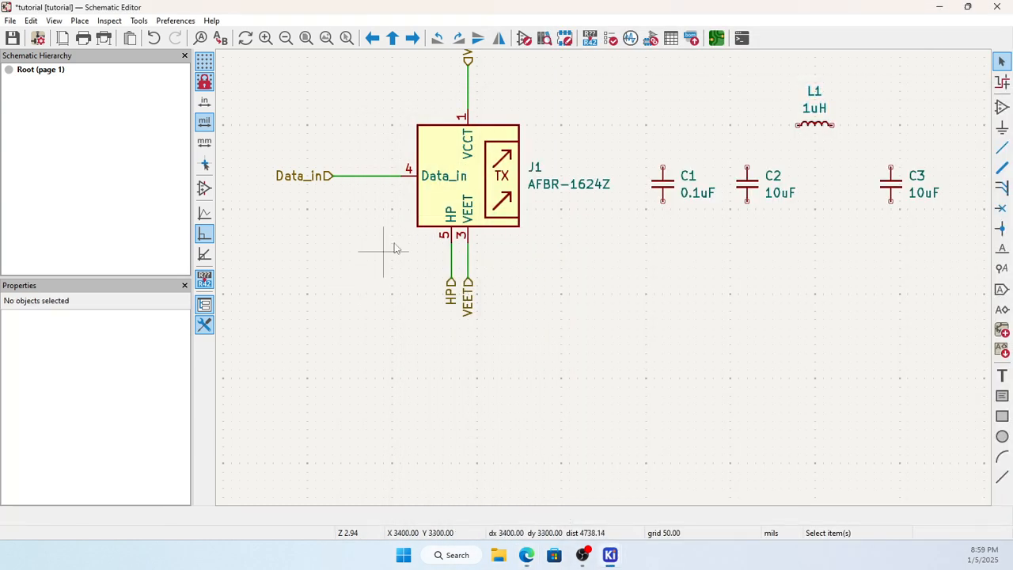
left_click(364, 289)
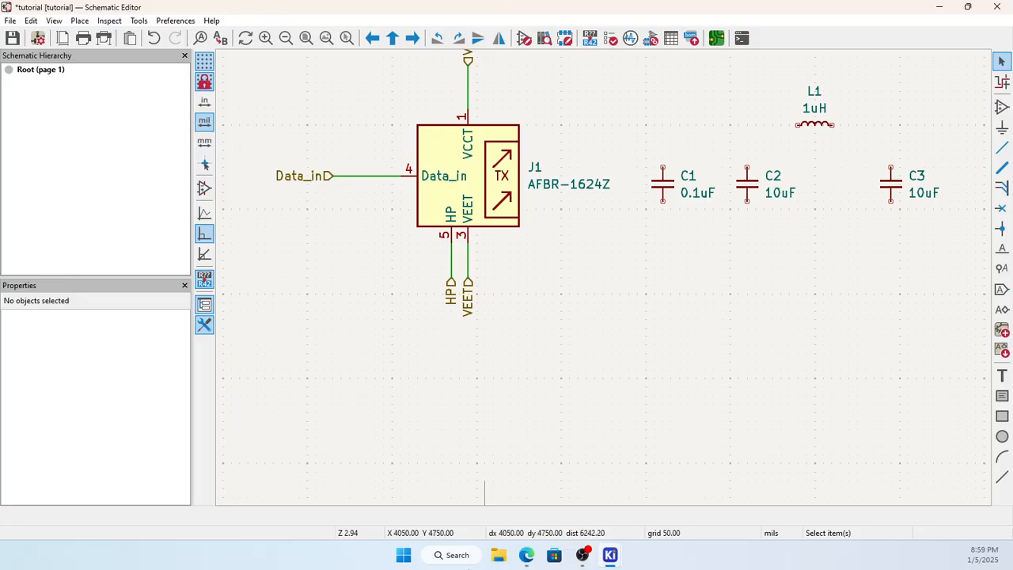
View the datasheet's Figure 3 application circuit over the PCB layout, and return to the tutorial schematic.
left_click(940, 11)
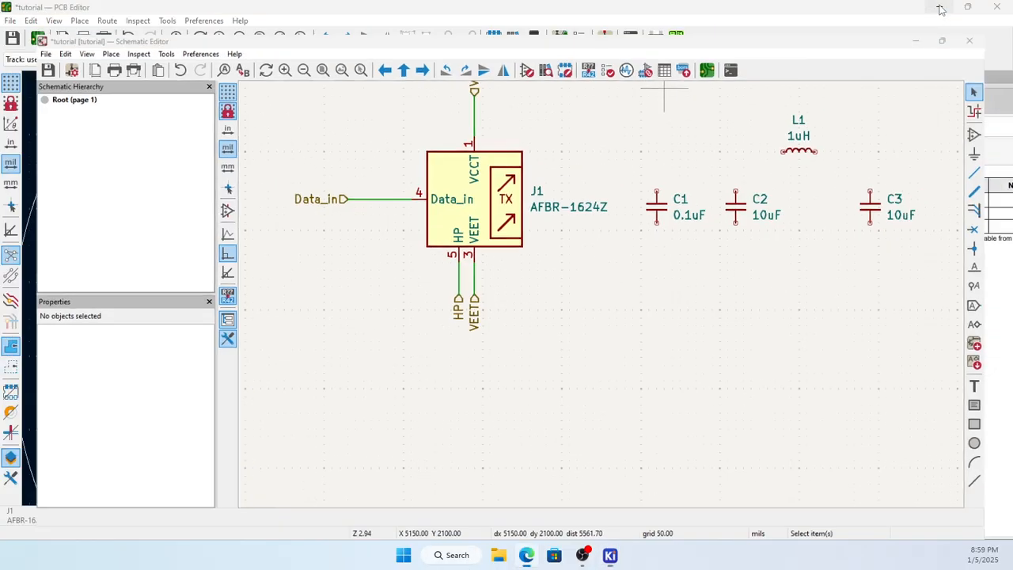
left_click_drag(828, 111, 974, 61)
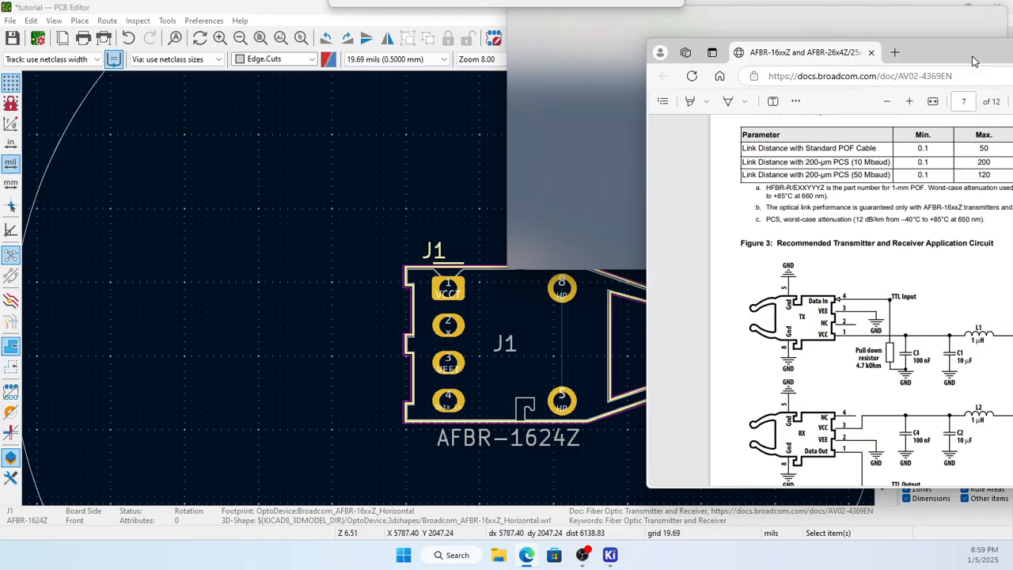
left_click_drag(974, 61, 1011, 56)
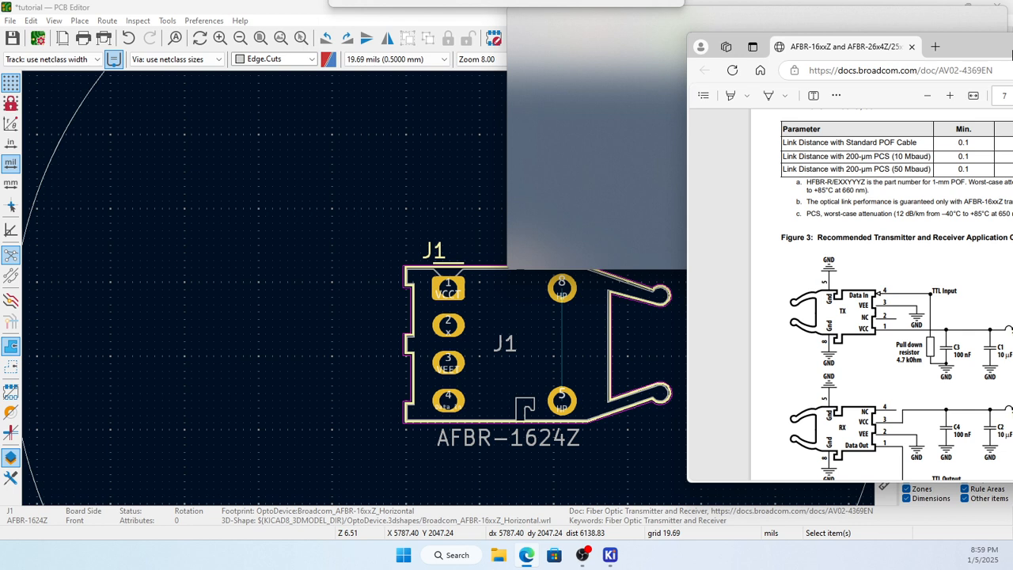
left_click_drag(1012, 51, 725, 65)
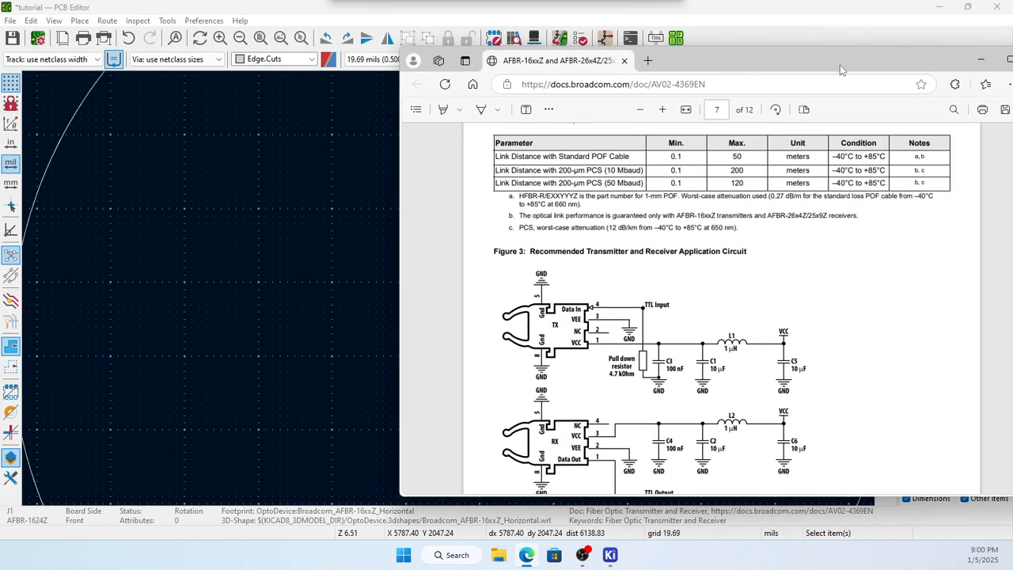
left_click(984, 59)
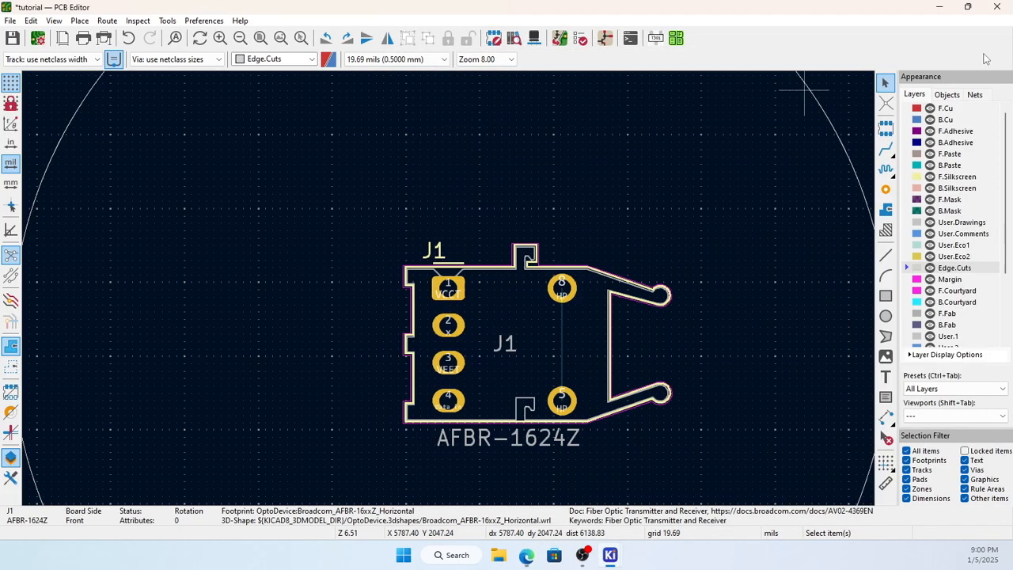
left_click(941, 6)
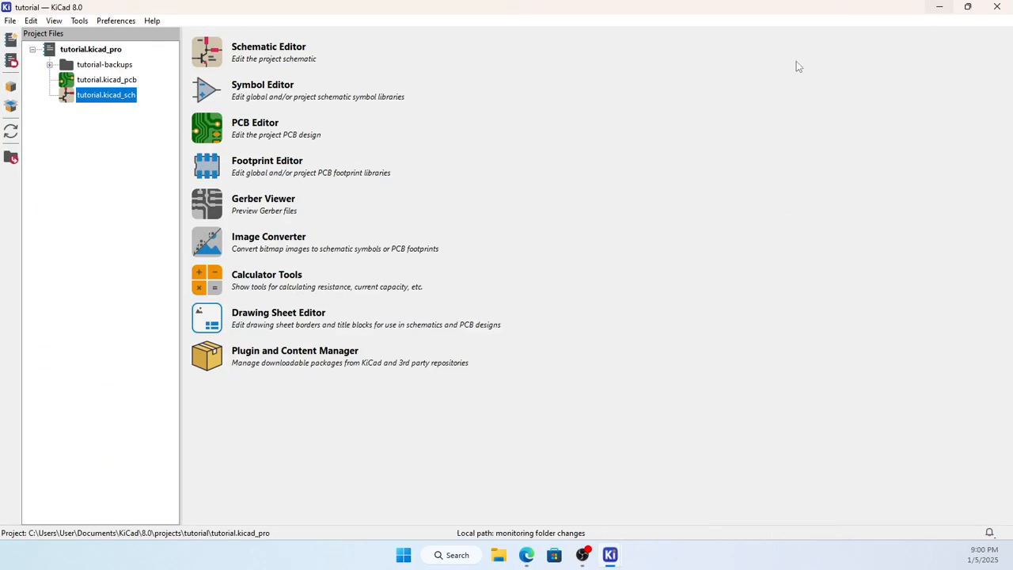
double_click(93, 95)
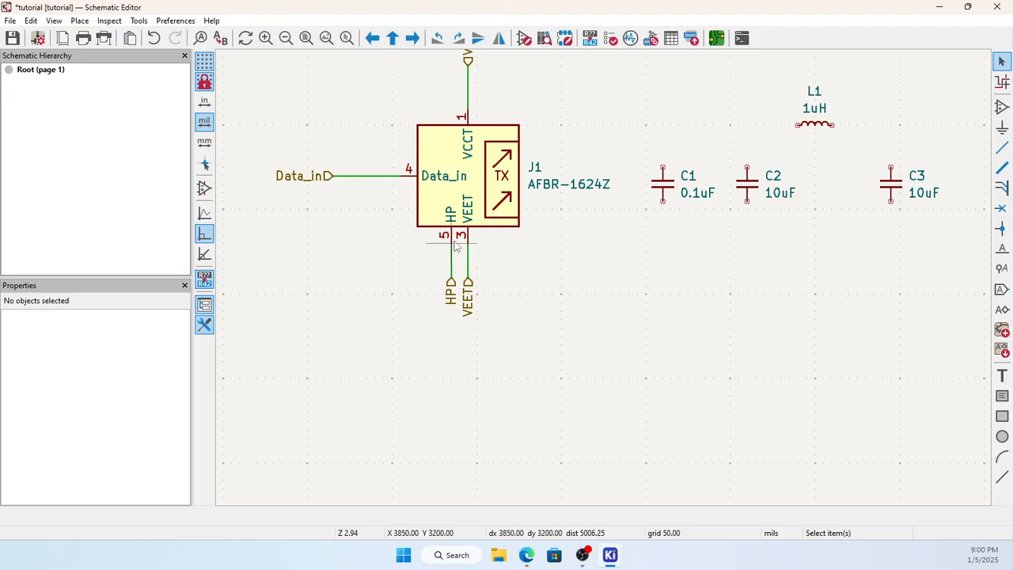
scroll(455, 269, "up", 2)
scroll(605, 283, "down", 2)
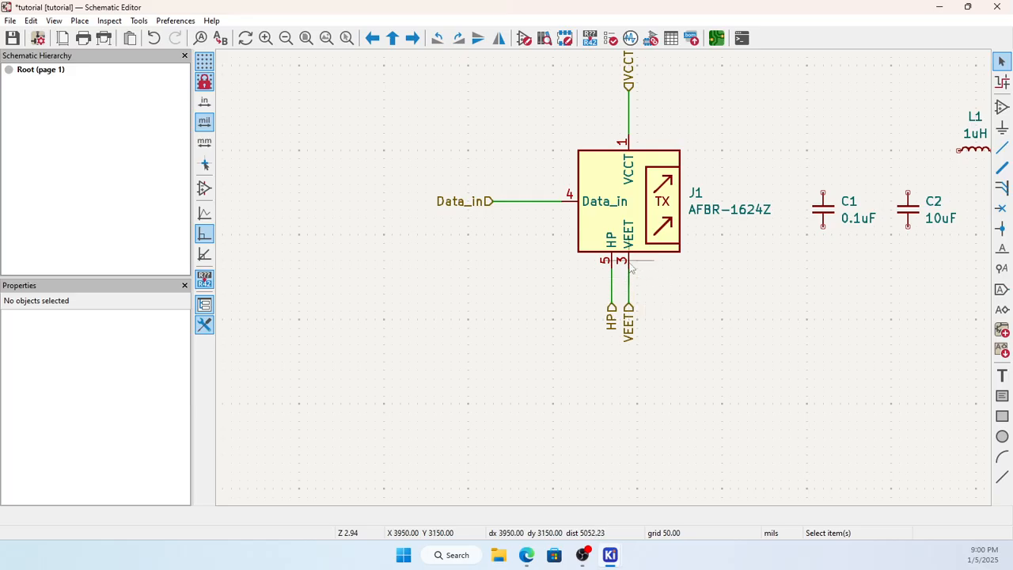
middle_click_drag(666, 243, 633, 285)
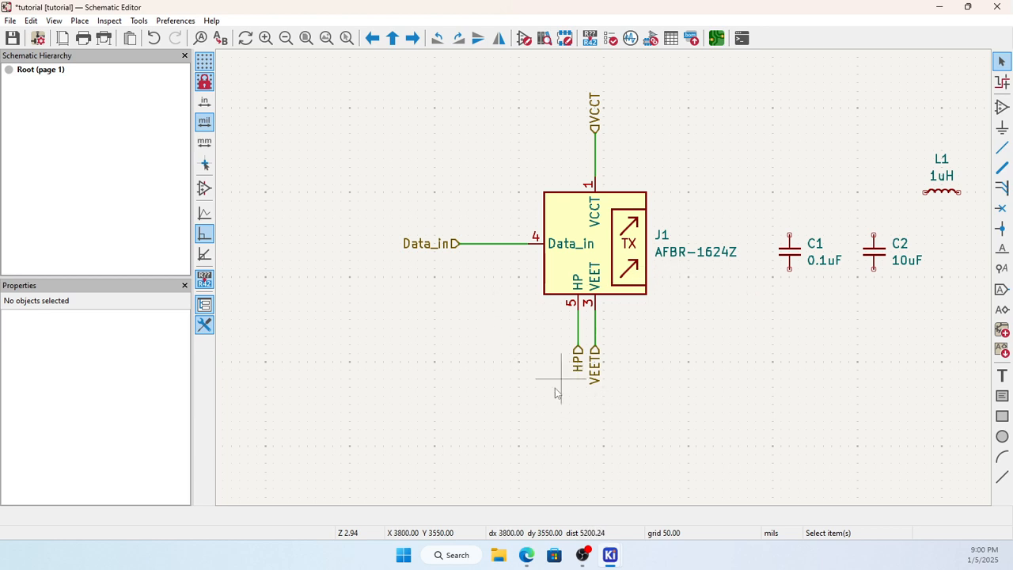
left_click(500, 557)
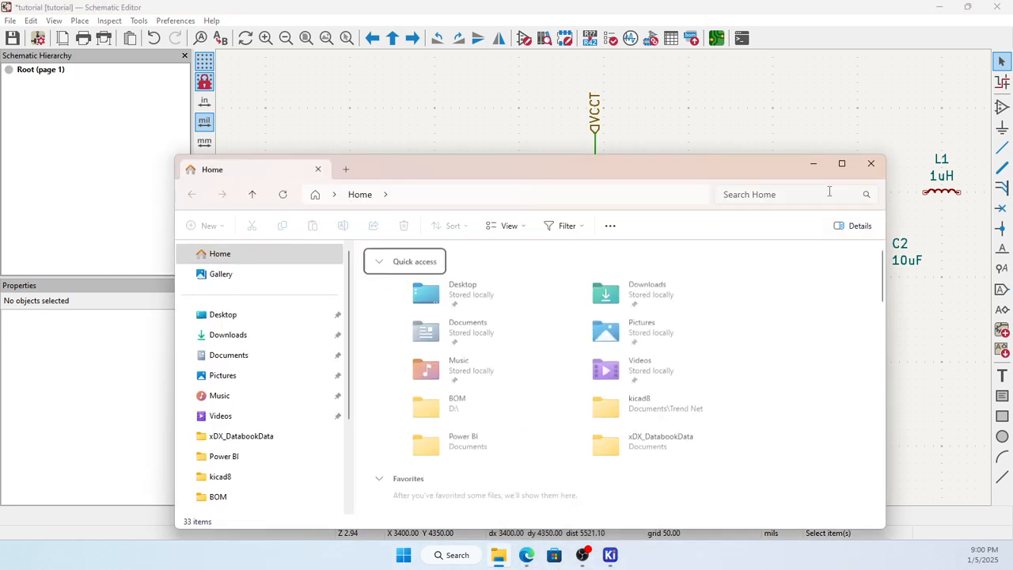
left_click(871, 164)
Minimize the open KiCad windows, bring up the datasheet in the browser and move its window off this display.
left_click(940, 7)
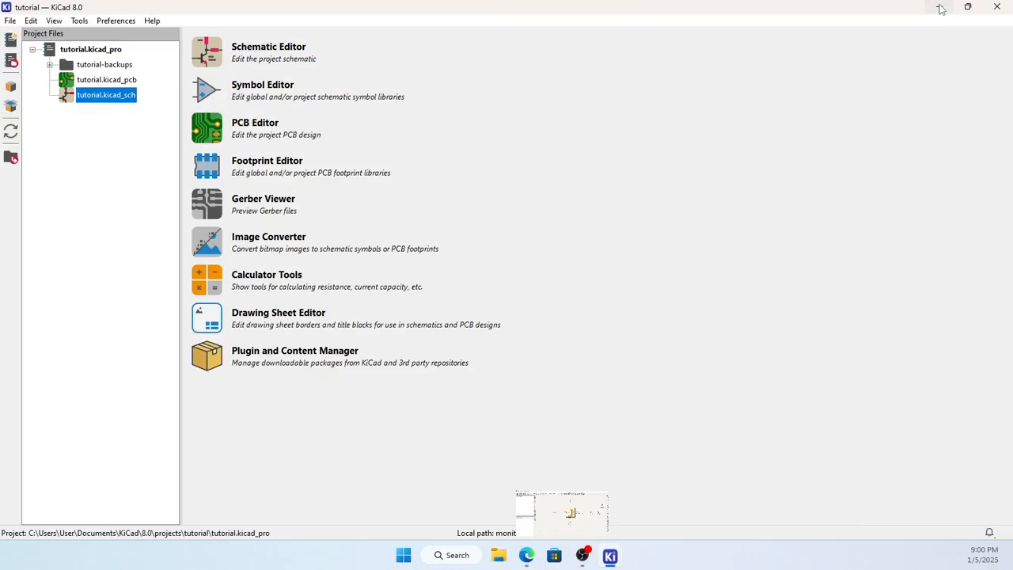
left_click(940, 8)
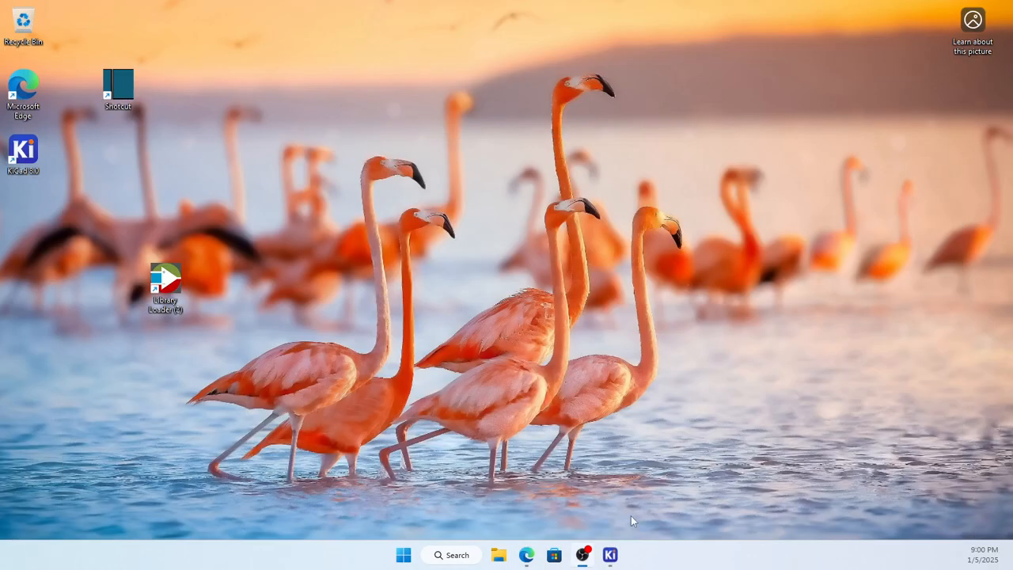
mouse_move(611, 560)
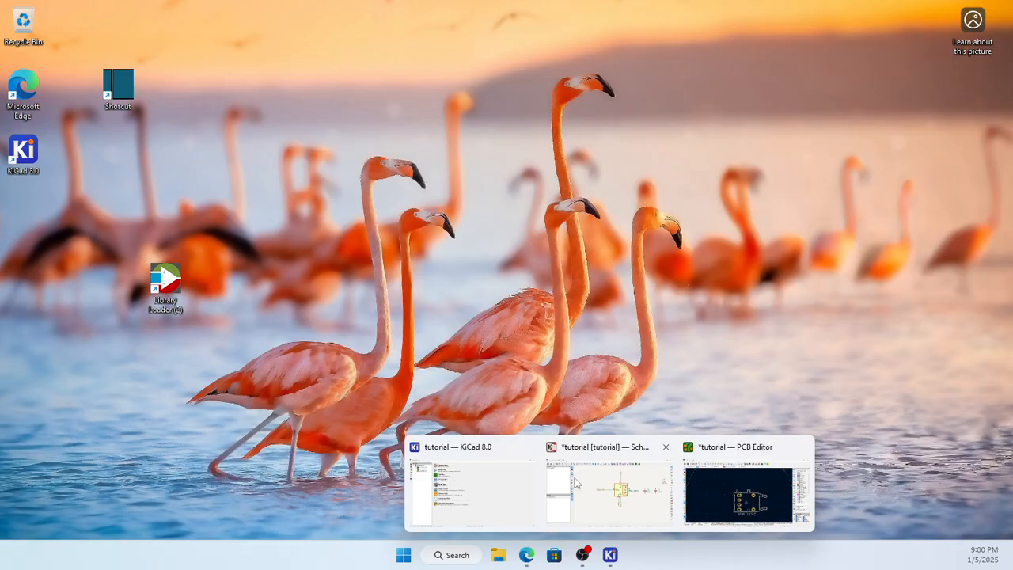
left_click(529, 556)
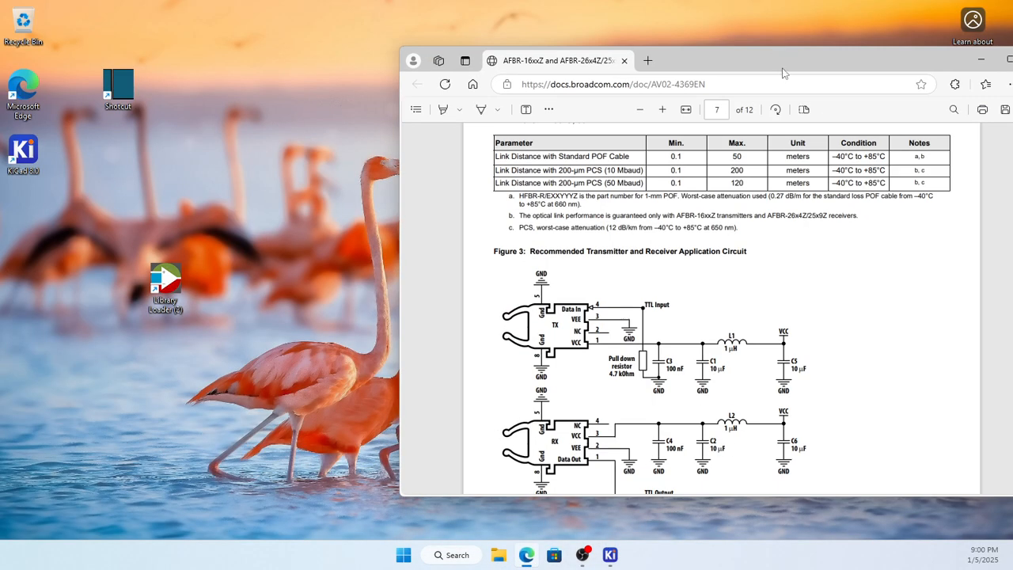
left_click_drag(764, 63, 0, 91)
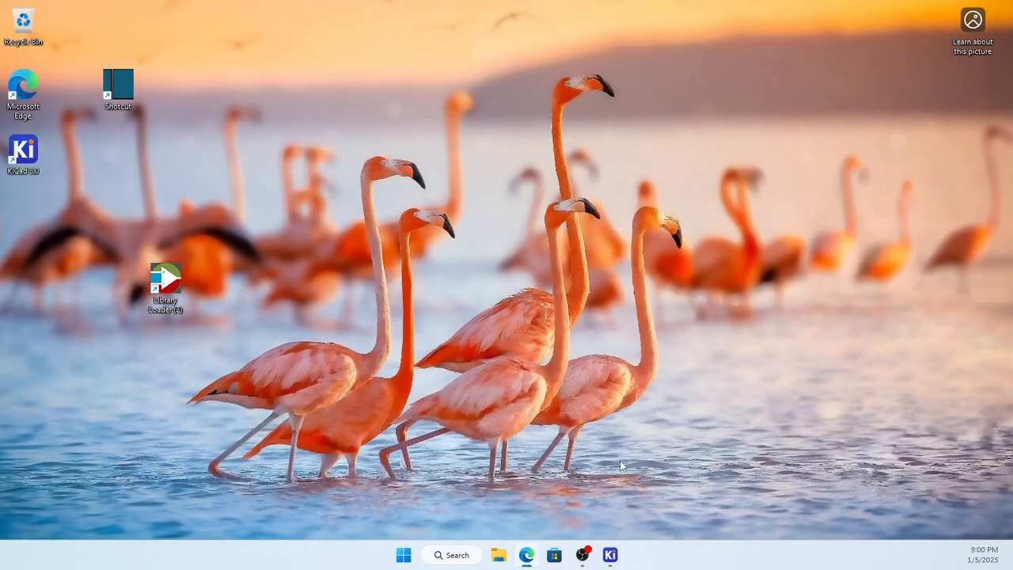
Switch to the schematic by way of the PCB Editor and open J1's AFBR-1624Z library symbol for editing.
mouse_move(620, 547)
left_click(709, 488)
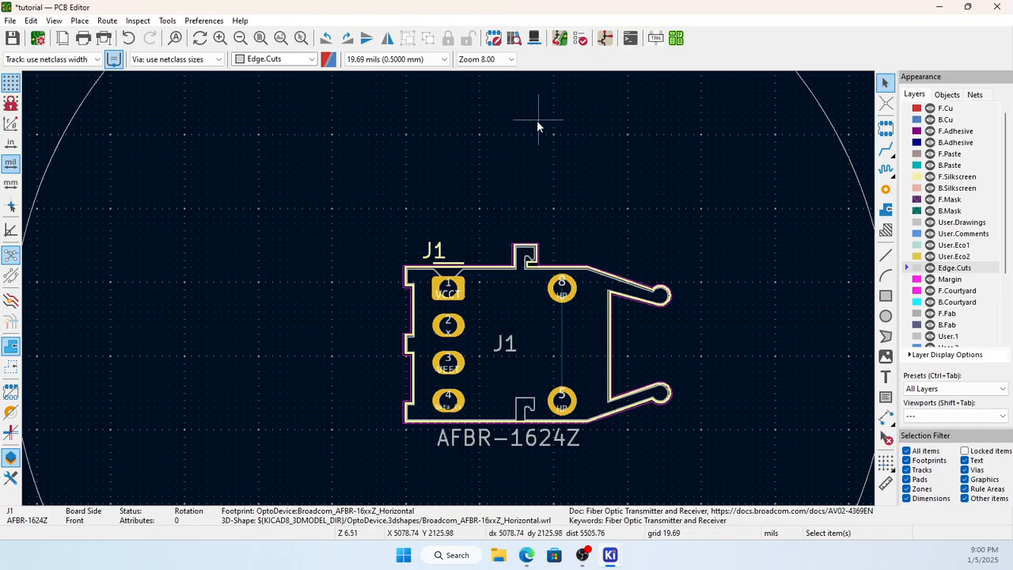
left_click(604, 38)
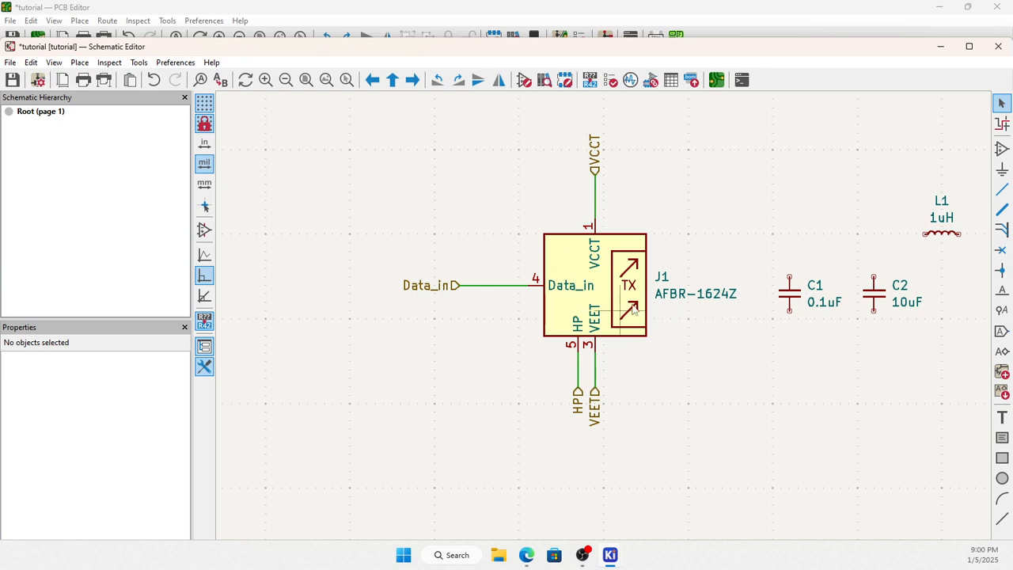
double_click(575, 265)
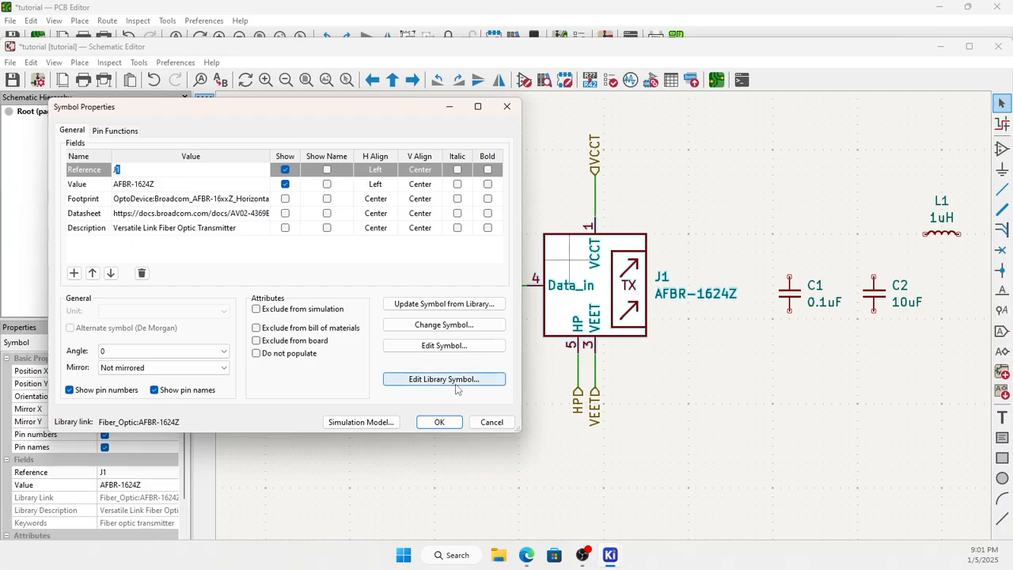
left_click(457, 381)
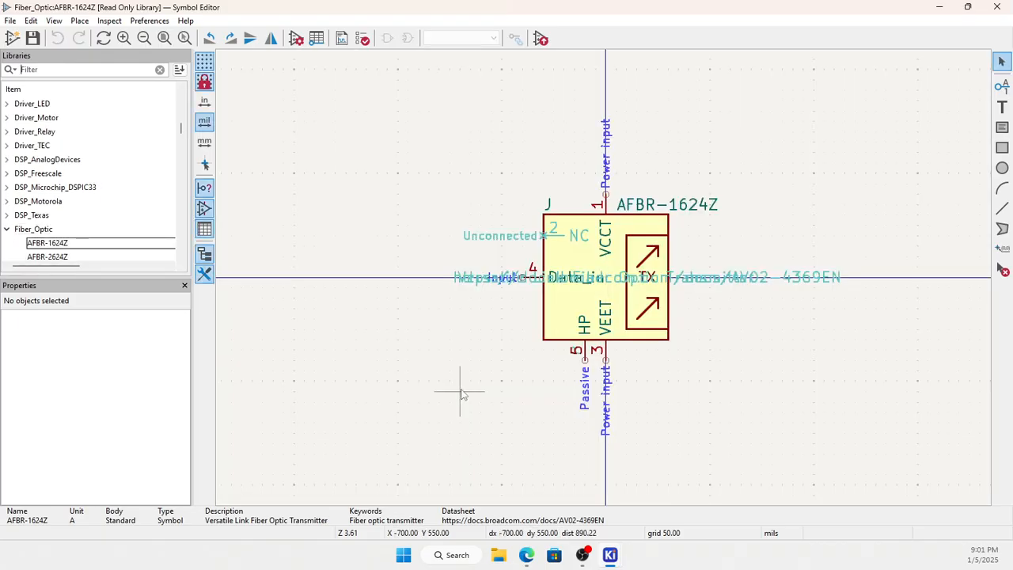
Move the overlapping description and datasheet link texts from the middle of the AFBR-1624Z symbol to above its body.
left_click(579, 278)
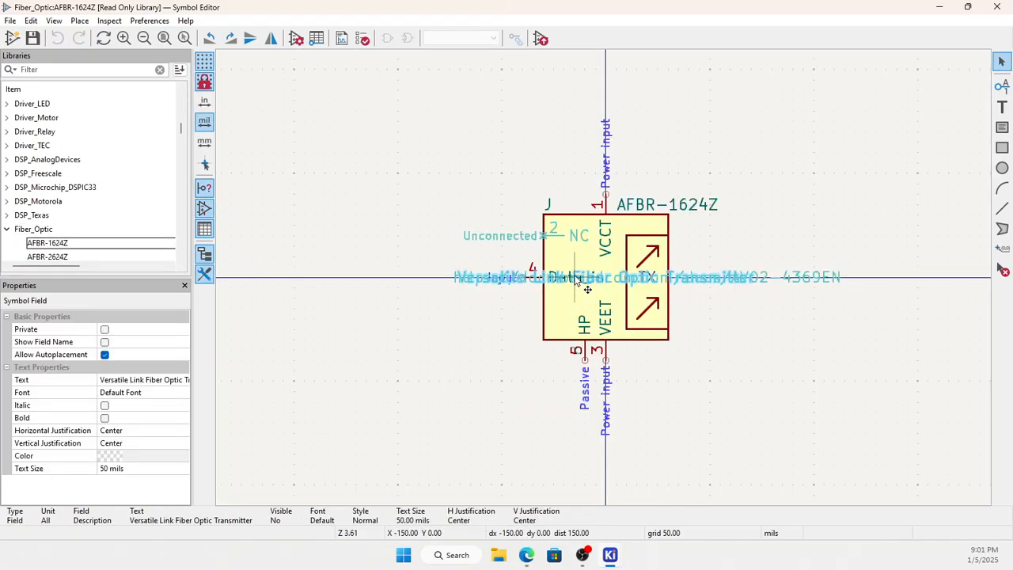
left_click_drag(575, 277, 613, 150)
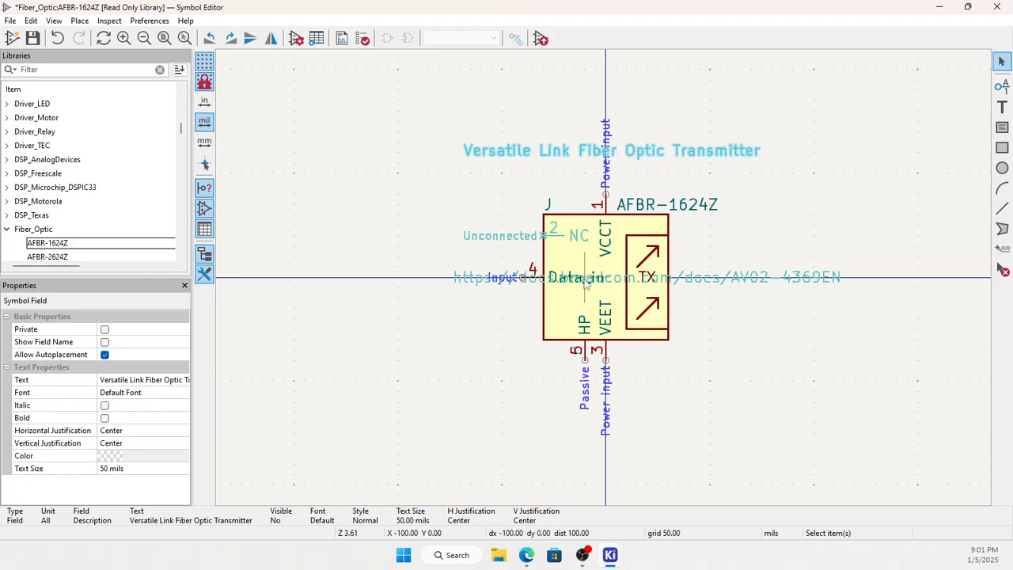
left_click(717, 283)
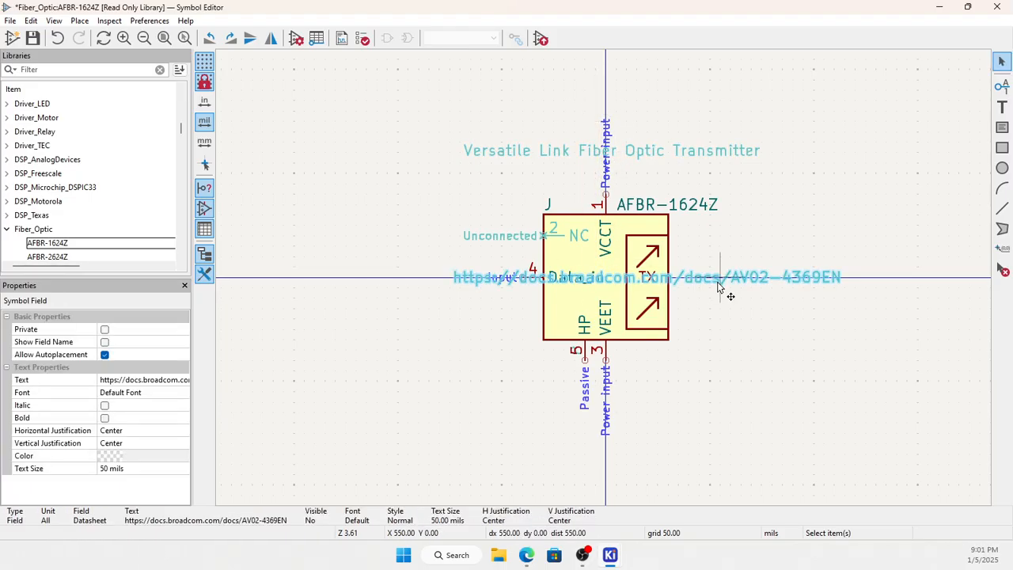
left_click_drag(717, 286, 618, 114)
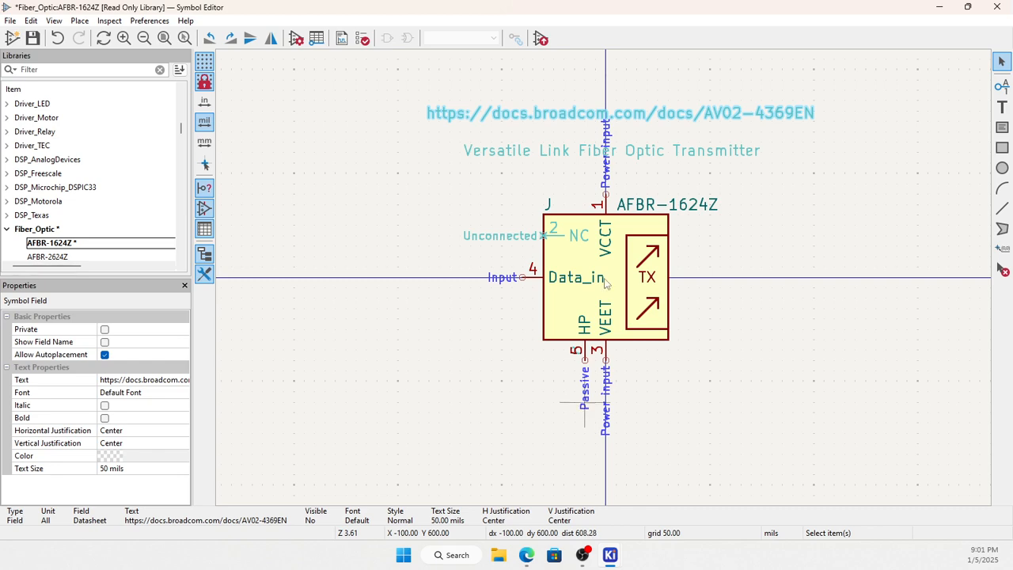
Examine the pin names, numbers and electrical types on the AFBR-1624Z symbol.
scroll(604, 283, "down", 2)
scroll(604, 284, "up", 4)
scroll(605, 284, "up", 1)
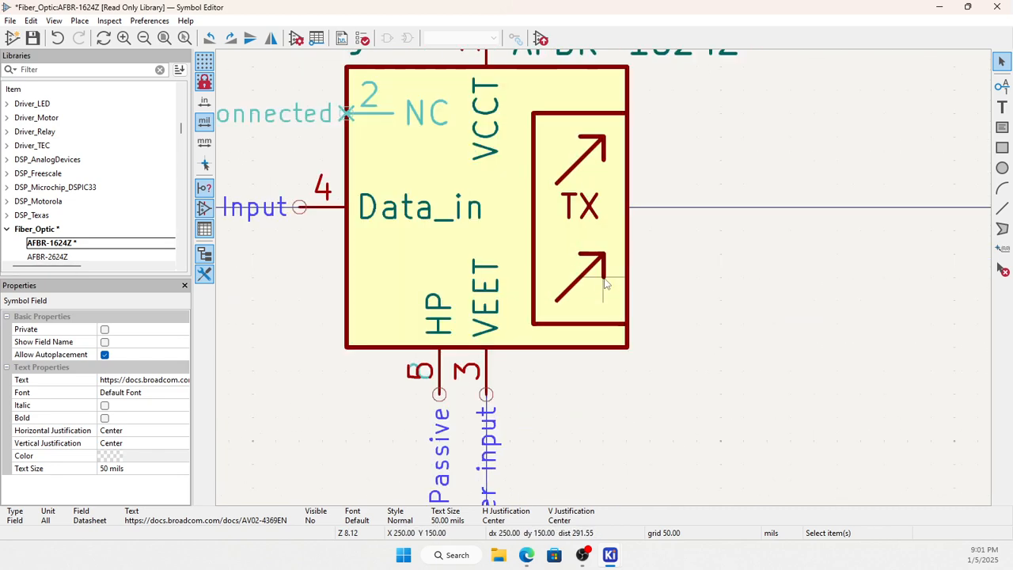
scroll(604, 283, "down", 3)
scroll(607, 283, "up", 3)
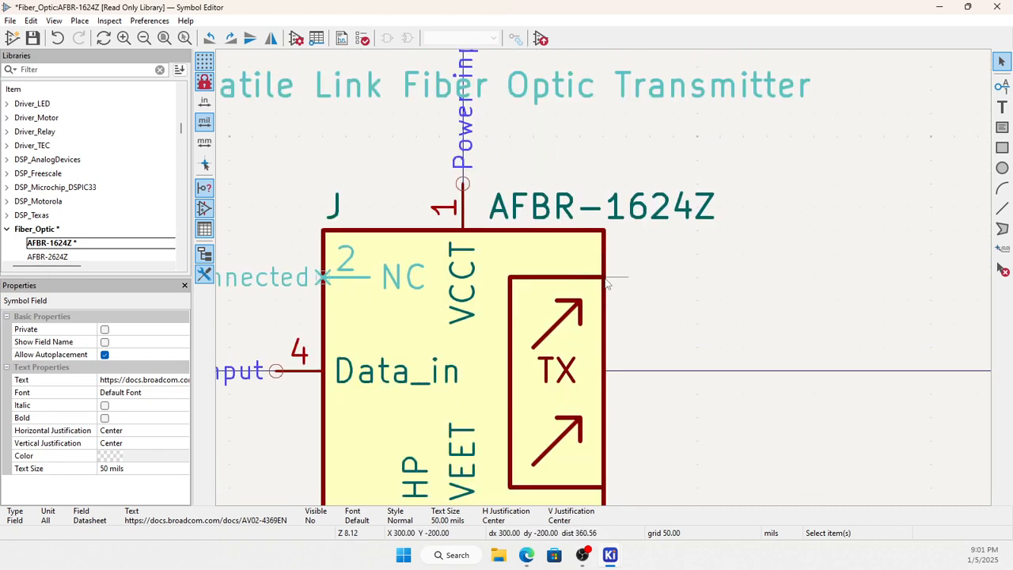
scroll(607, 284, "down", 2)
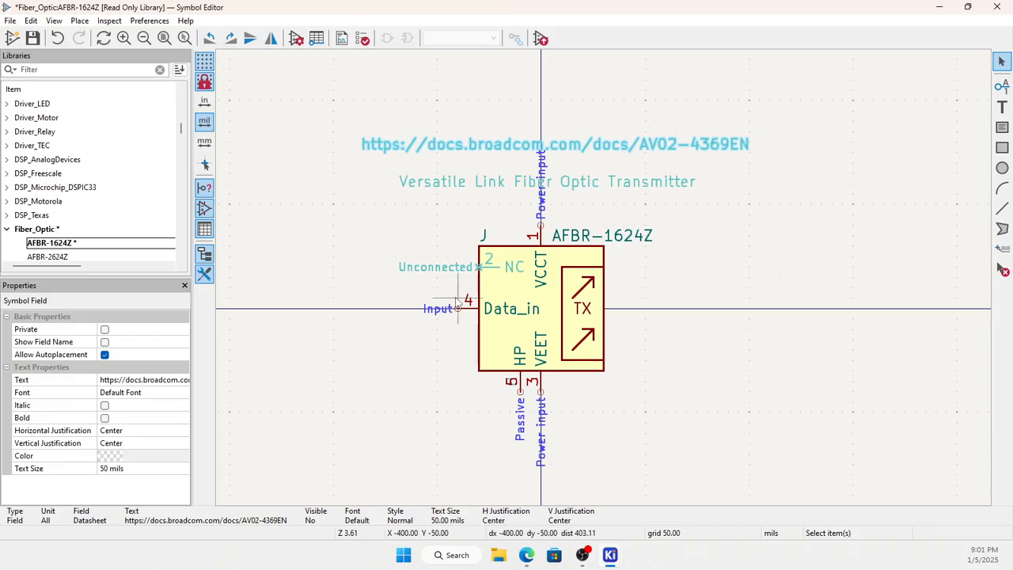
Leave the symbol editor, inspect J1's HP pads 5 and 8 in the PCB Editor, and return to the schematic.
left_click(939, 7)
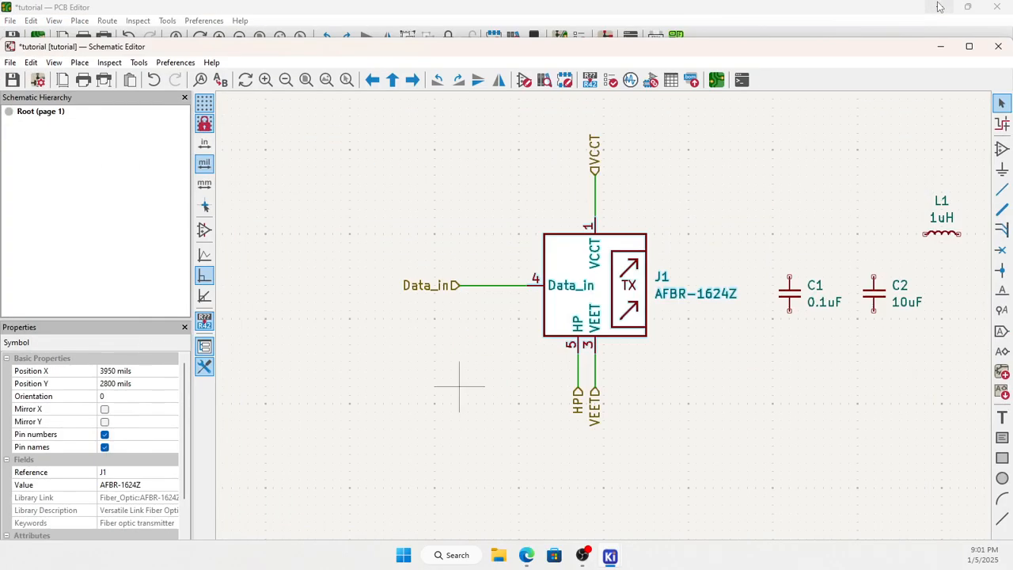
left_click(939, 46)
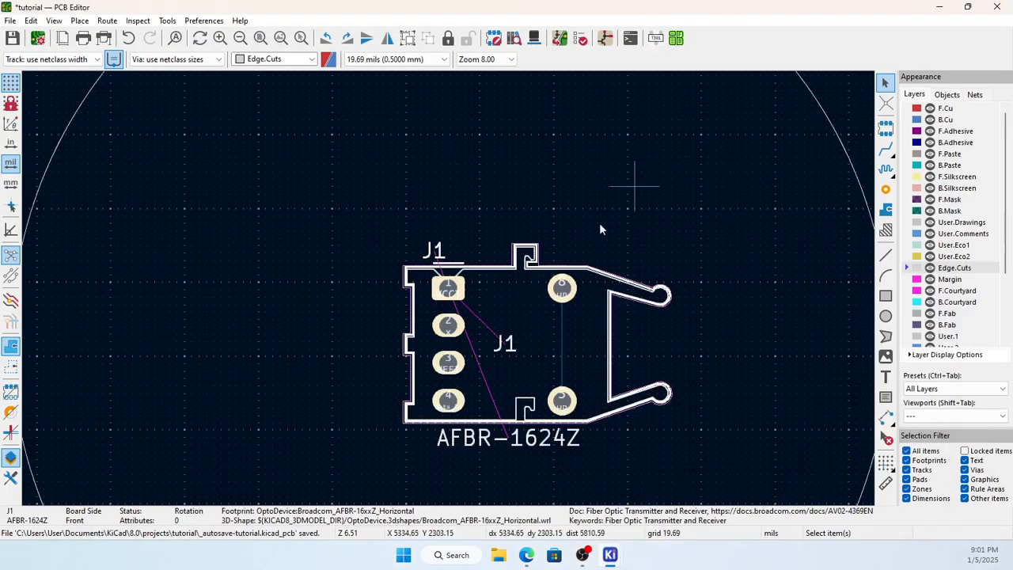
scroll(449, 295, "up", 5)
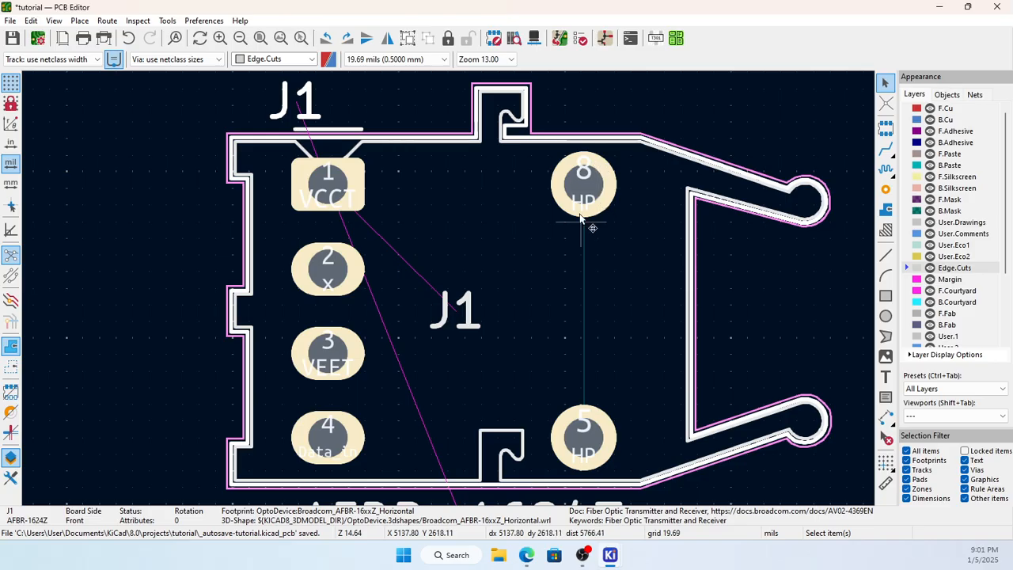
left_click(967, 6)
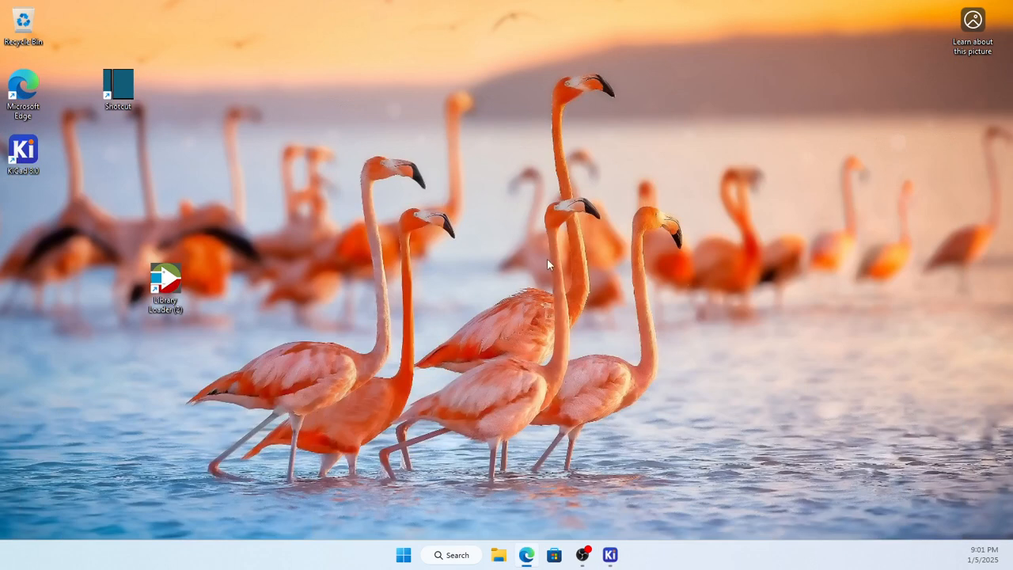
mouse_move(610, 562)
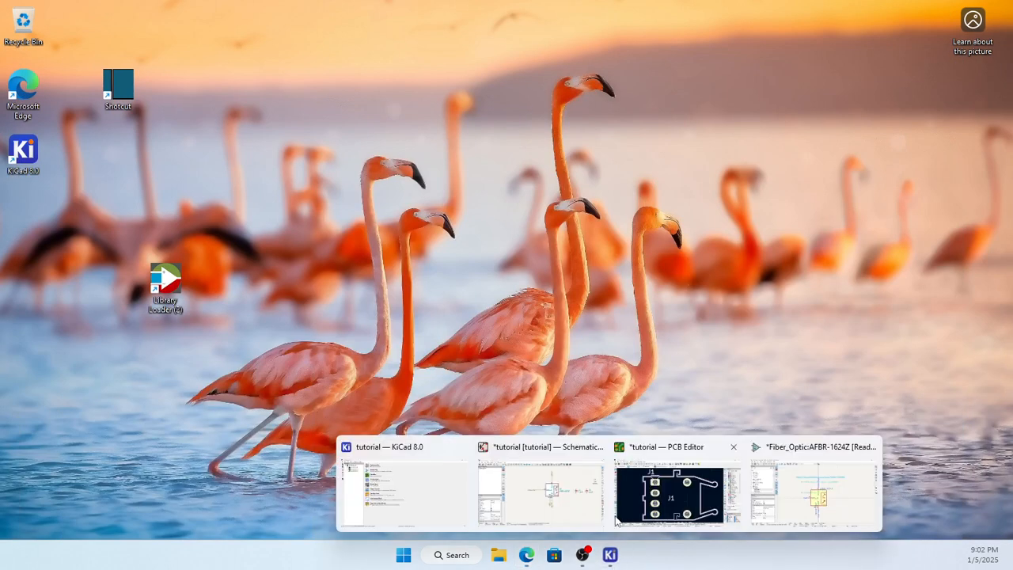
left_click(551, 507)
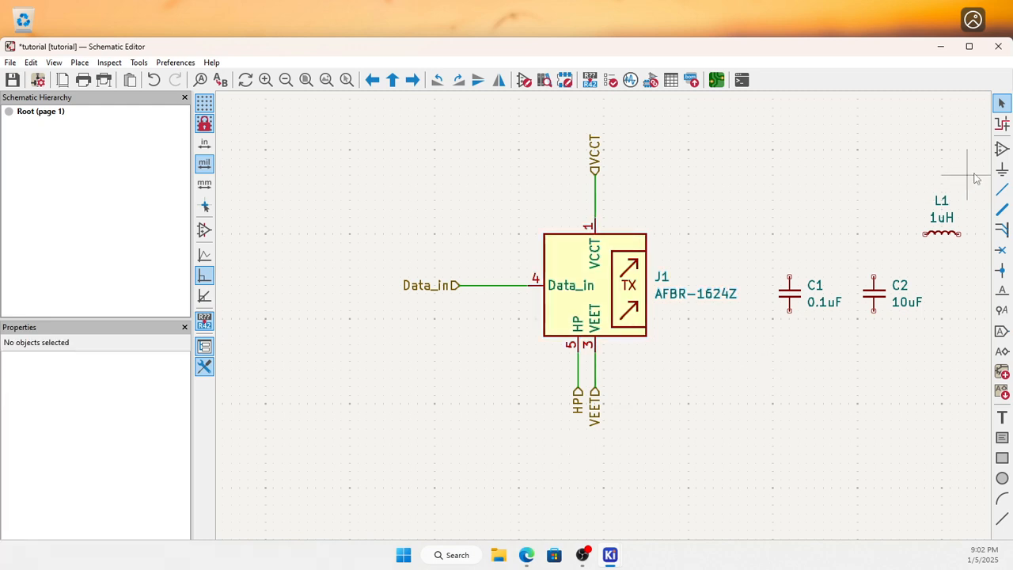
Place a GND power symbol from the power library beside the HP label below J1.
left_click(1002, 170)
left_click(786, 321)
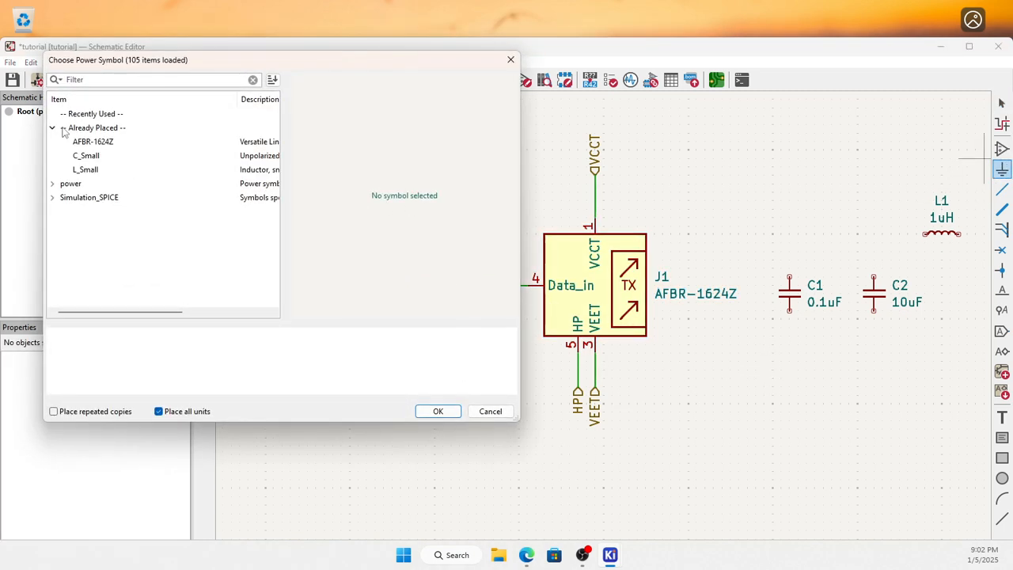
left_click(52, 184)
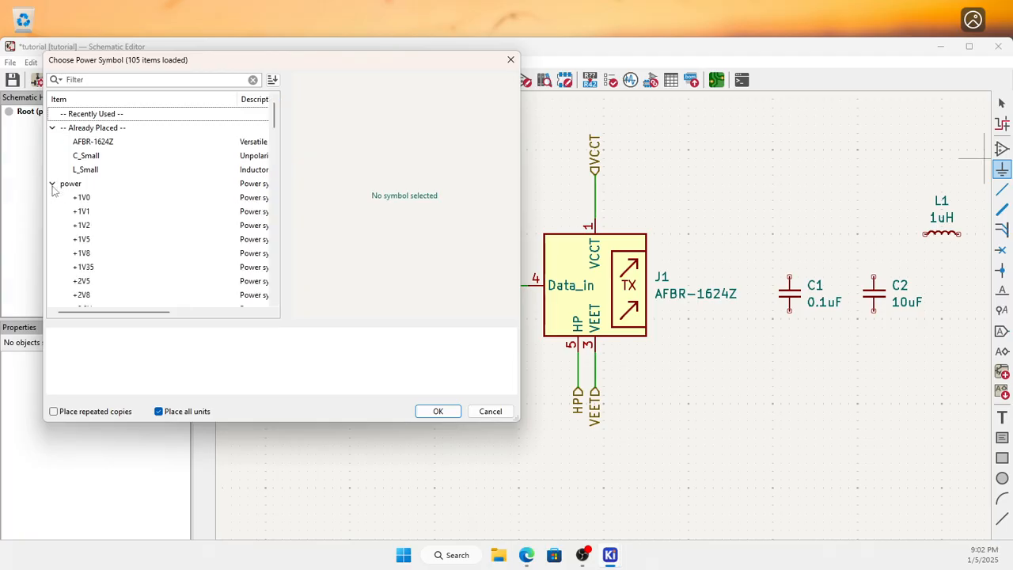
scroll(70, 225, "down", 15)
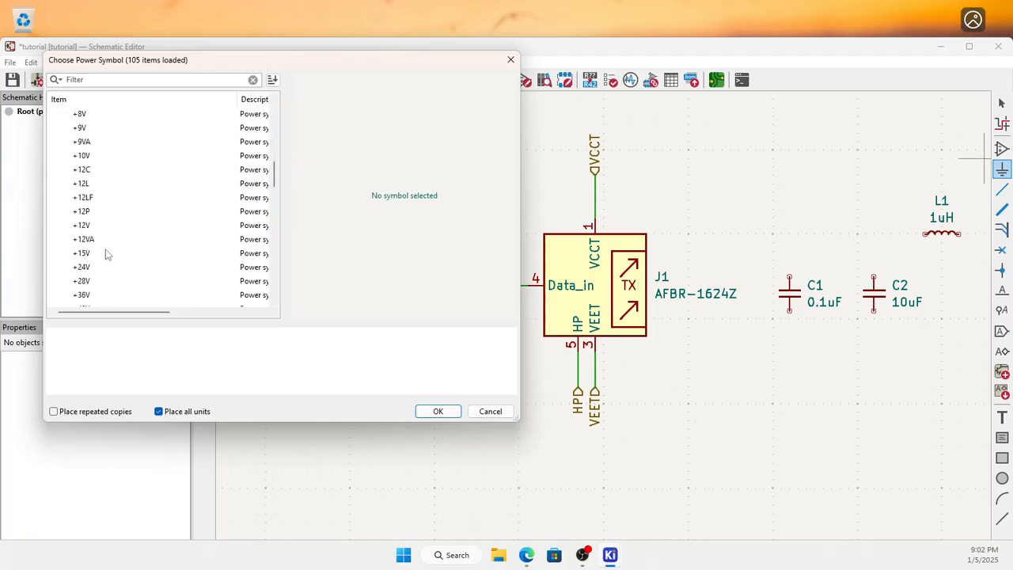
scroll(106, 255, "down", 5)
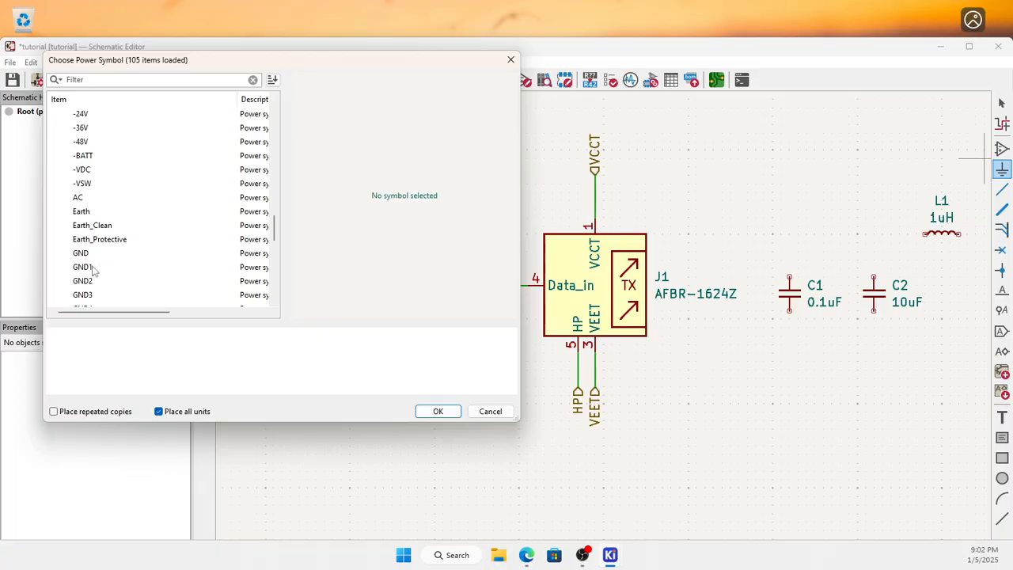
left_click(88, 255)
left_click(457, 412)
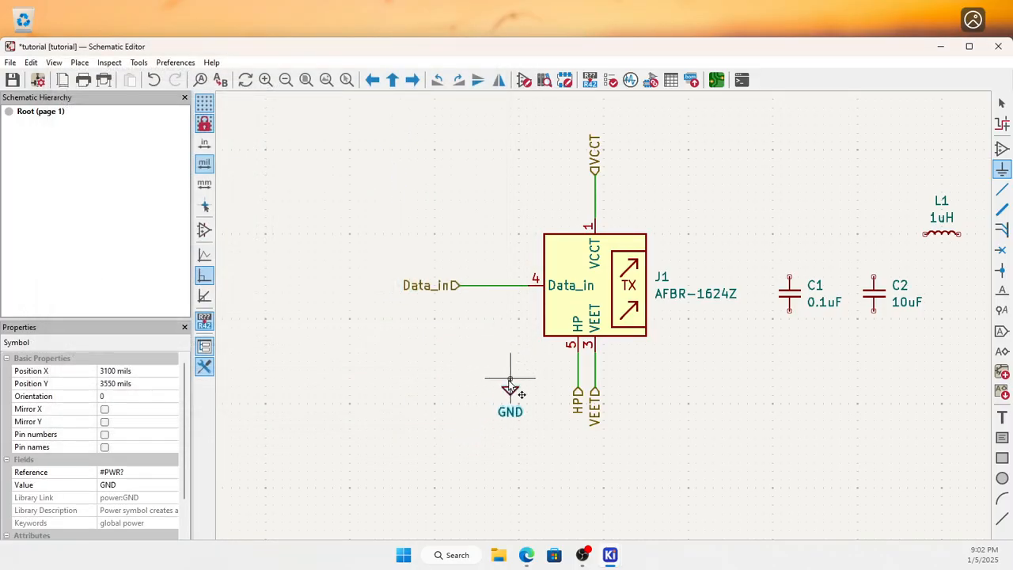
left_click(519, 388)
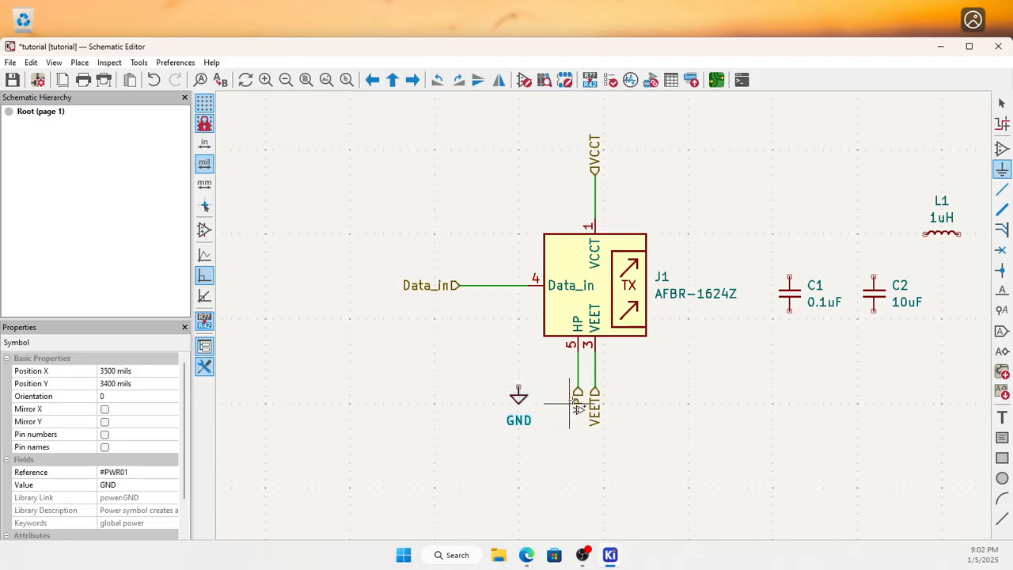
key("Escape")
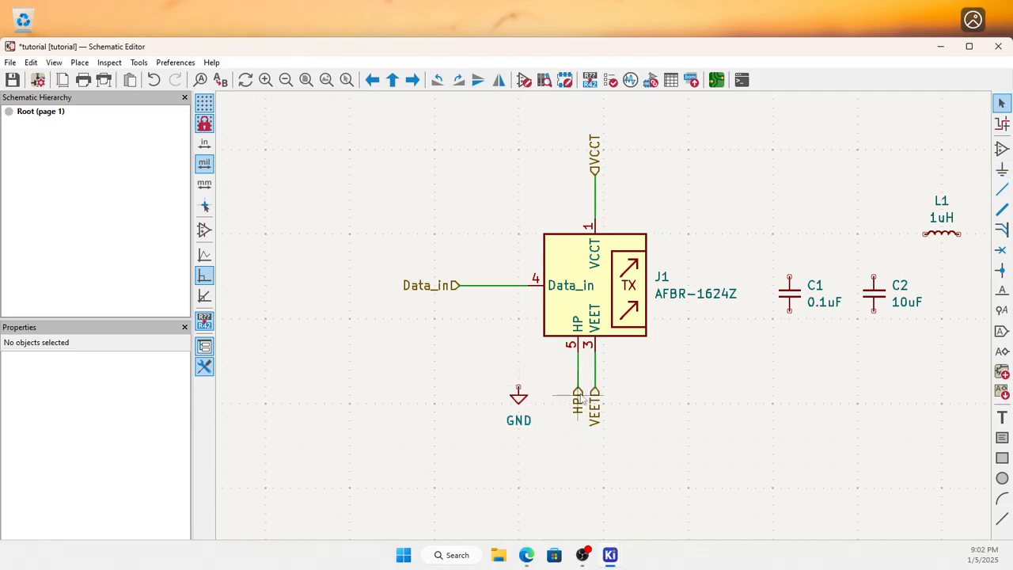
Replace the HP label on J1's pin 5 wire with the GND symbol and save the schematic.
left_click(580, 398)
key("Delete")
left_click(519, 400)
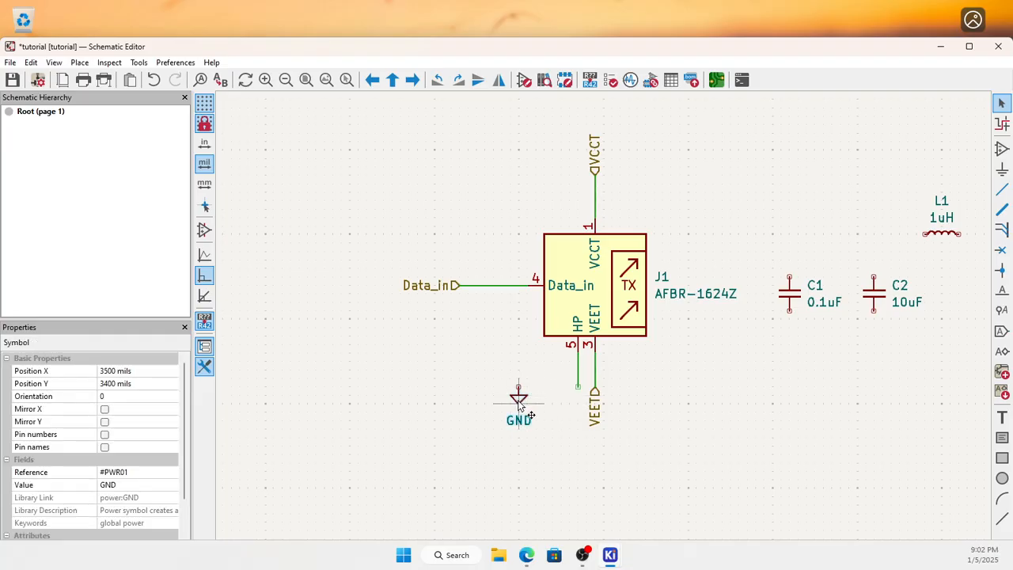
left_click_drag(518, 401, 577, 391)
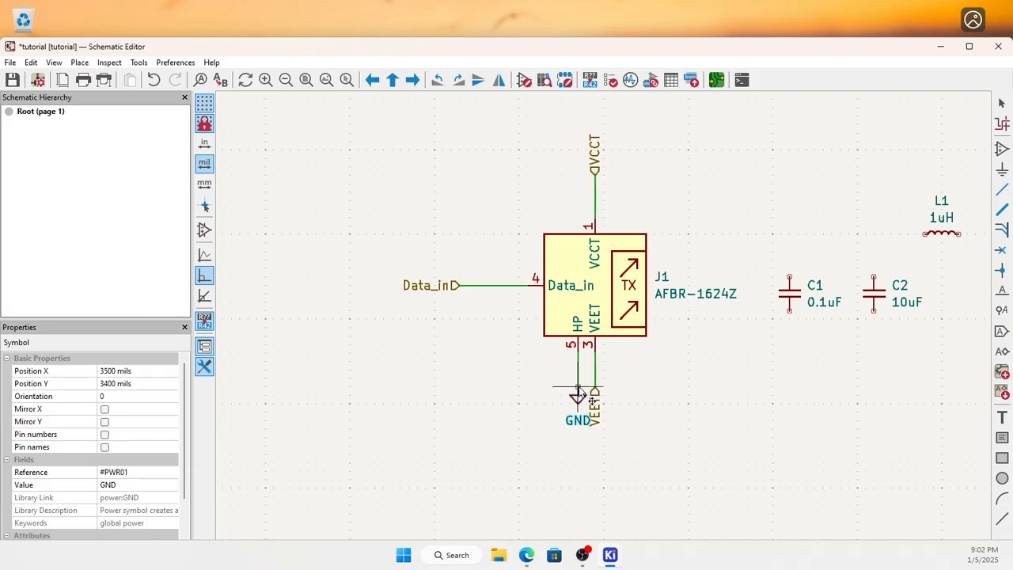
left_click(534, 406)
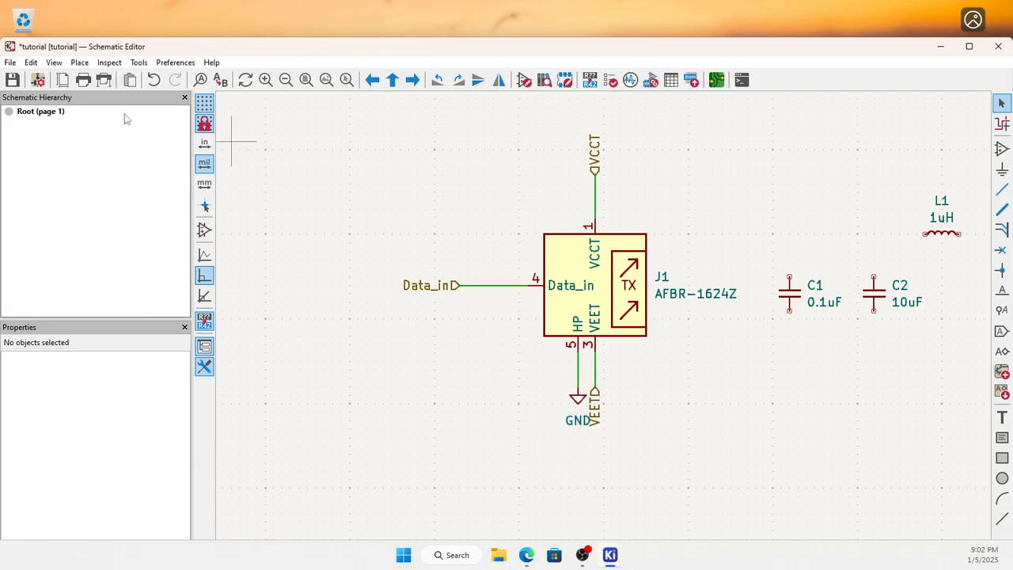
left_click(12, 80)
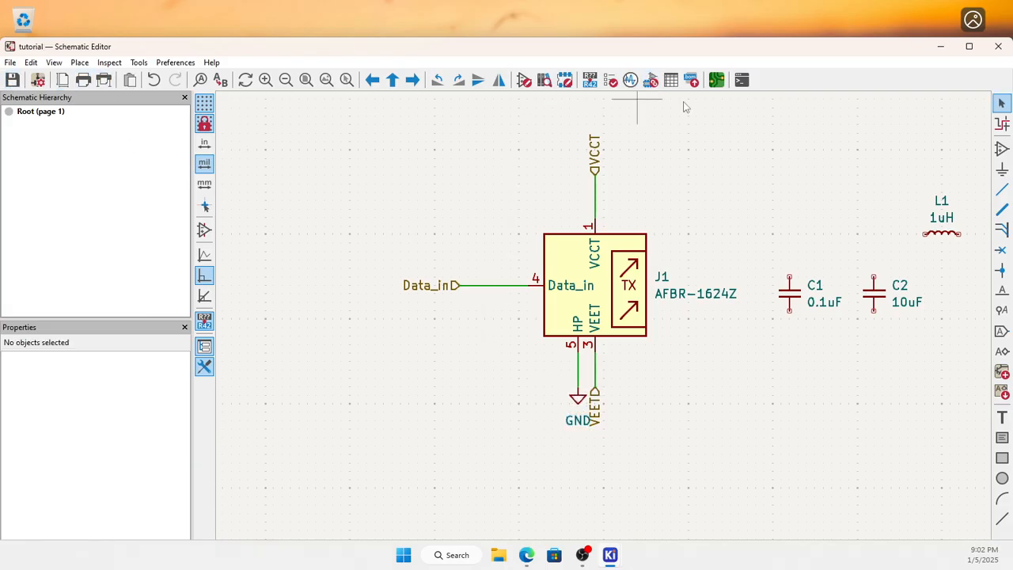
Maximize the schematic window, switch to the PCB Editor and update the board from the schematic.
left_click(968, 46)
left_click(717, 37)
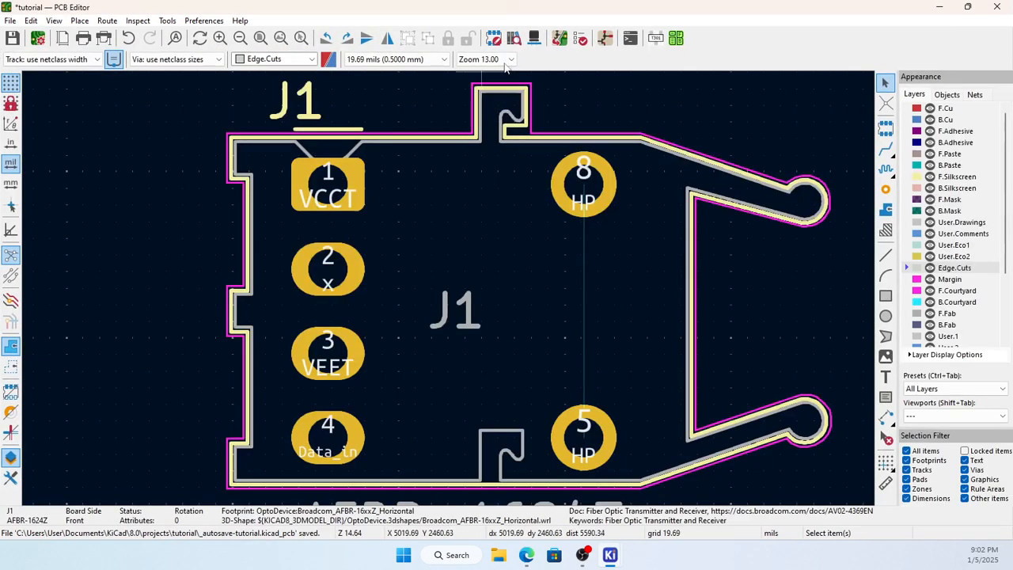
left_click(163, 20)
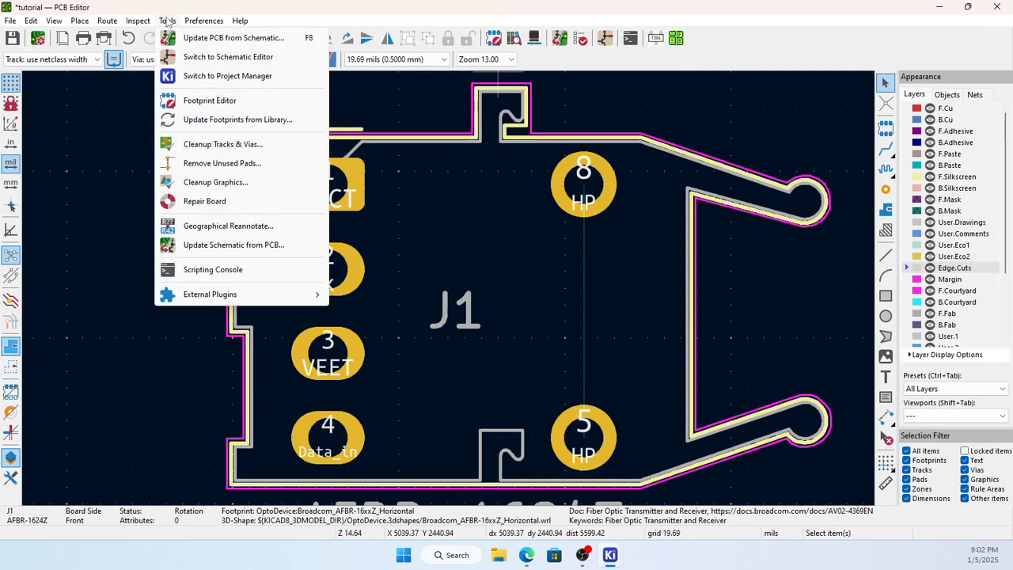
left_click(186, 39)
left_click(407, 340)
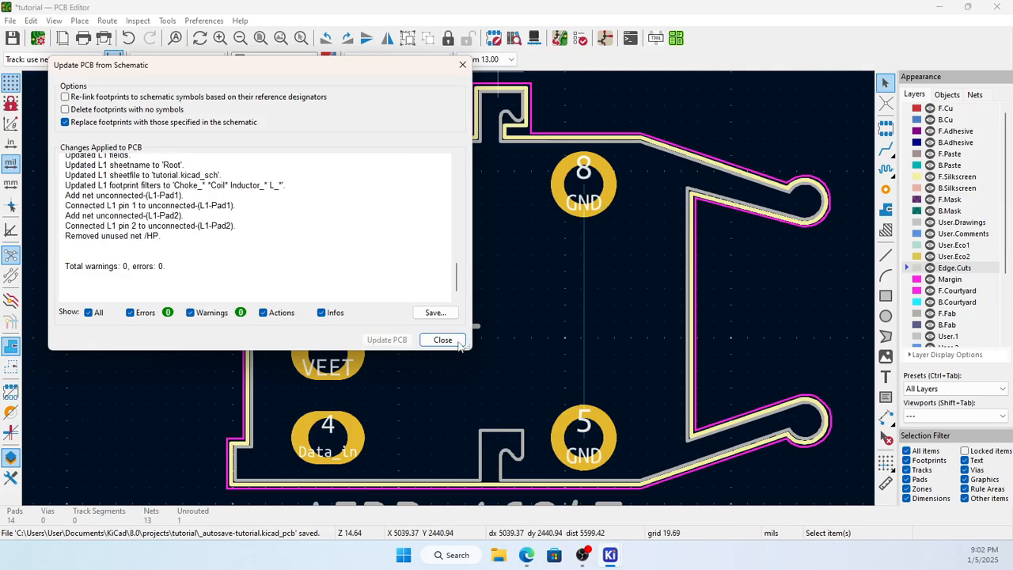
left_click(442, 339)
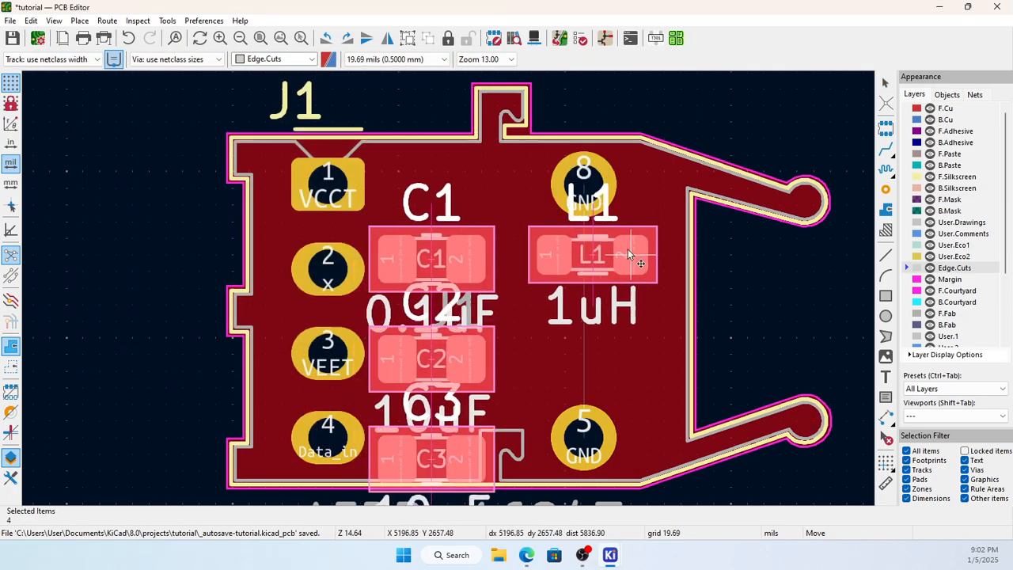
Place the C1, C2, C3 and L1 footprints as a group above J1 inside the board outline.
scroll(522, 290, "down", 4)
scroll(372, 178, "up", 2)
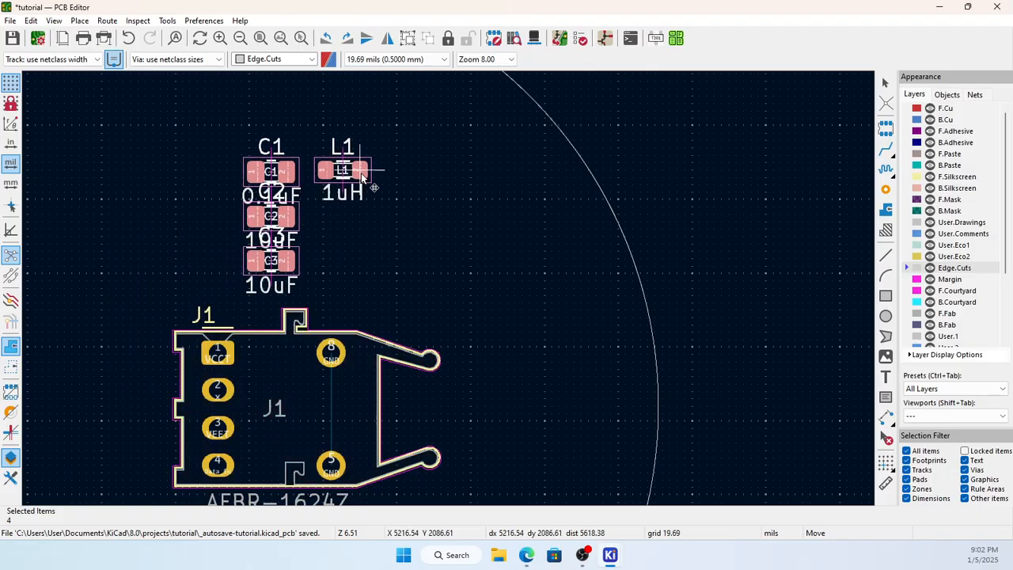
left_click(261, 152)
left_click(133, 247)
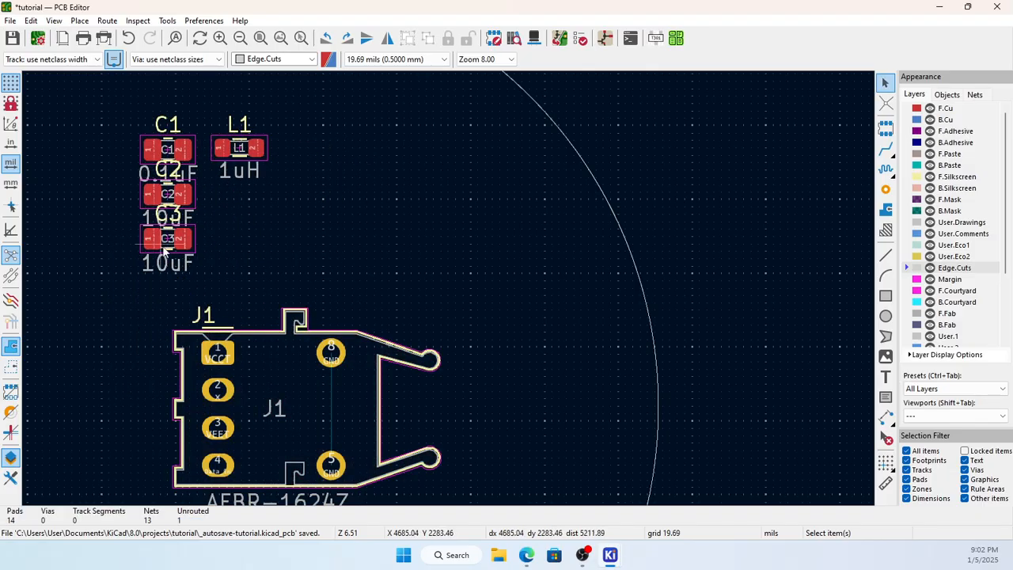
Separate the stacked capacitors by moving C3 above J1's pad 8 and C2 to the left of J1.
left_click_drag(165, 250, 335, 255)
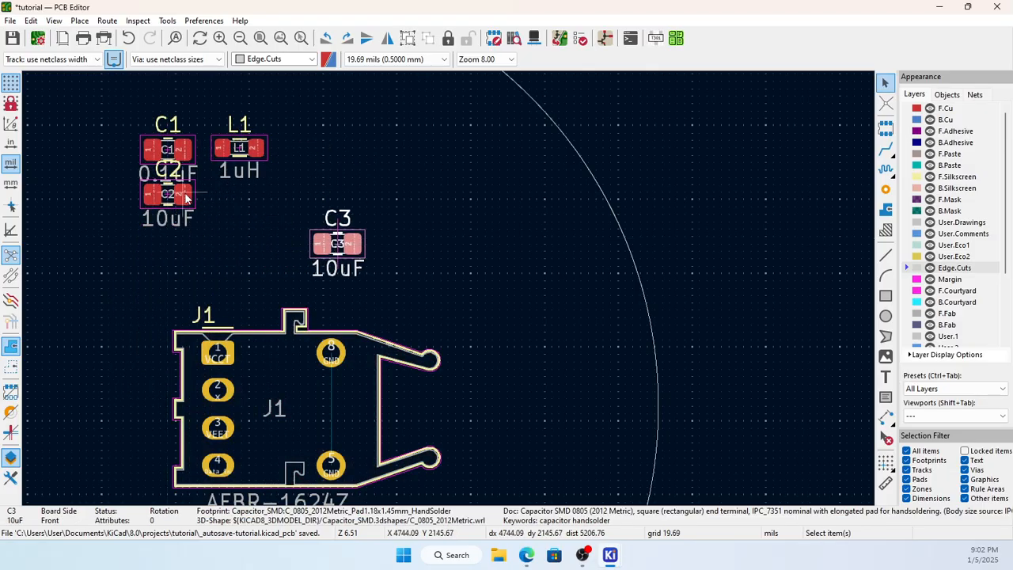
left_click(169, 197)
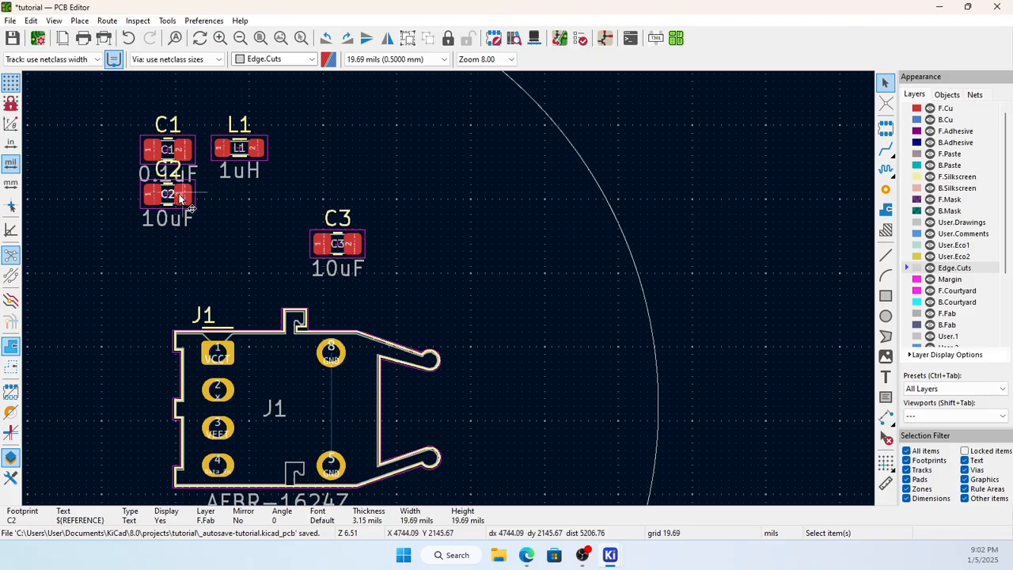
left_click(181, 197)
left_click(169, 198)
left_click(155, 198)
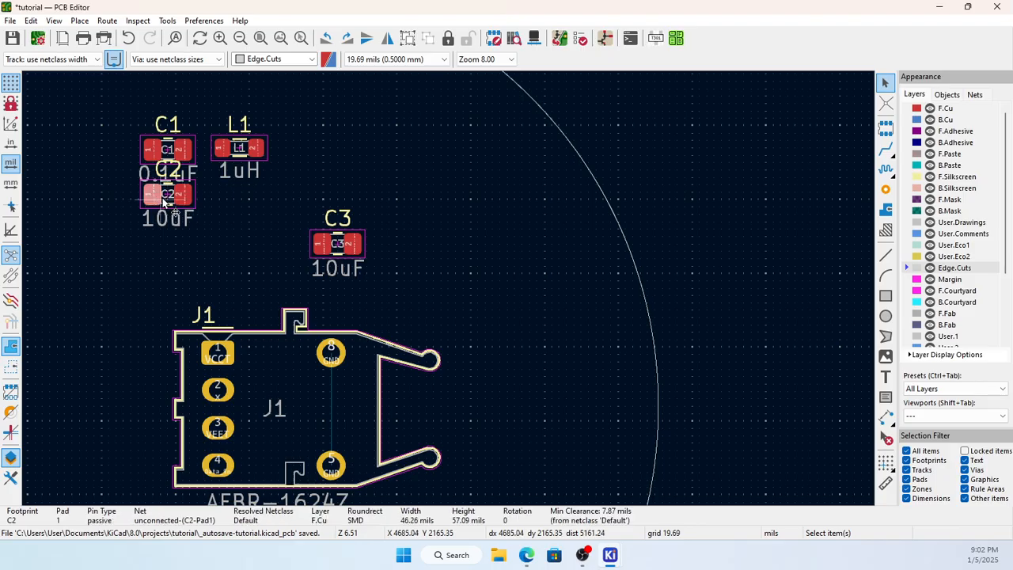
left_click(158, 195)
left_click(152, 194)
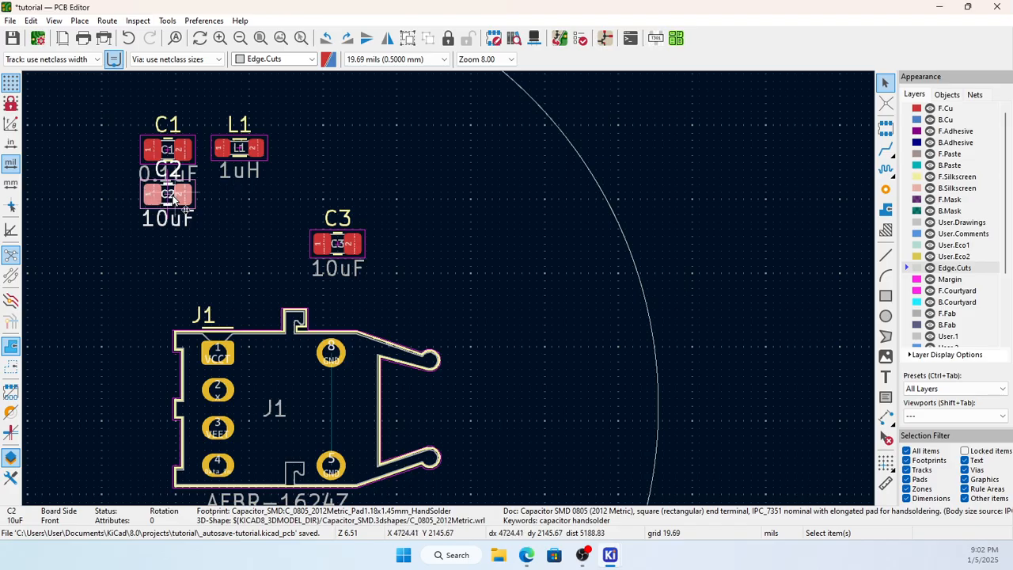
left_click_drag(161, 198, 71, 309)
left_click(413, 145)
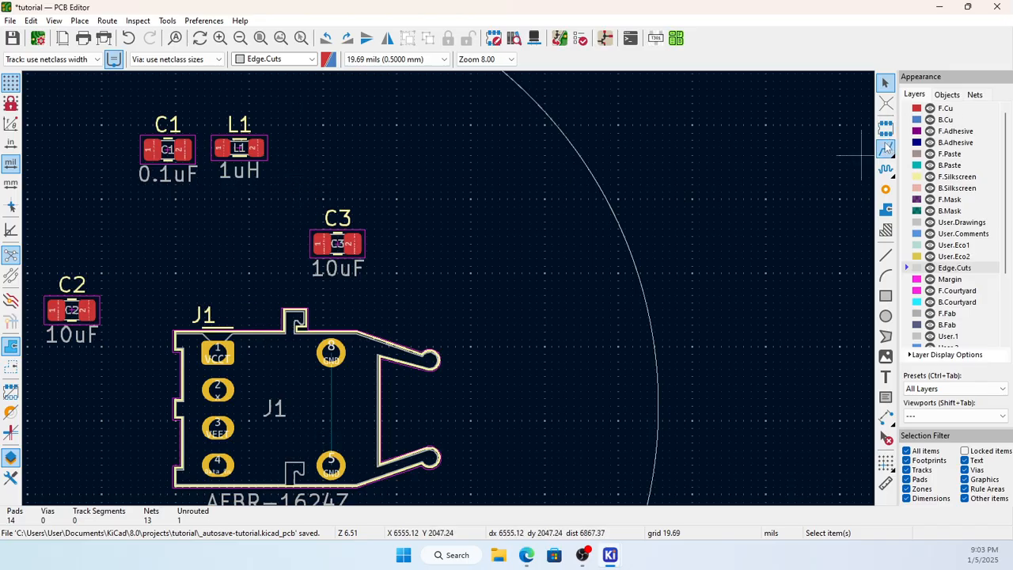
Switch from the PCB Editor back to the Schematic Editor, with J1 and the capacitor symbols in view.
left_click(605, 40)
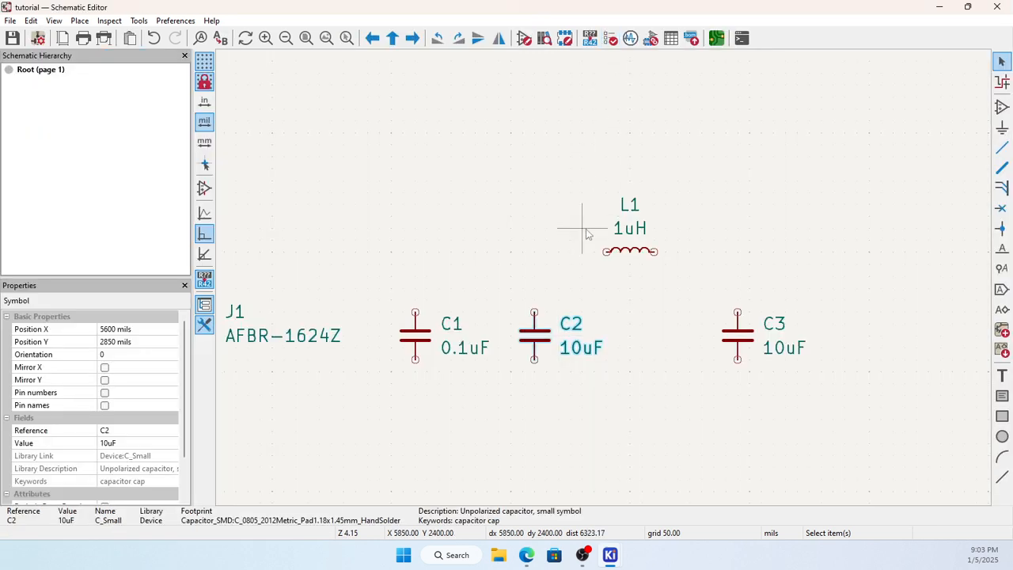
scroll(584, 328, "down", 5)
scroll(607, 283, "up", 3)
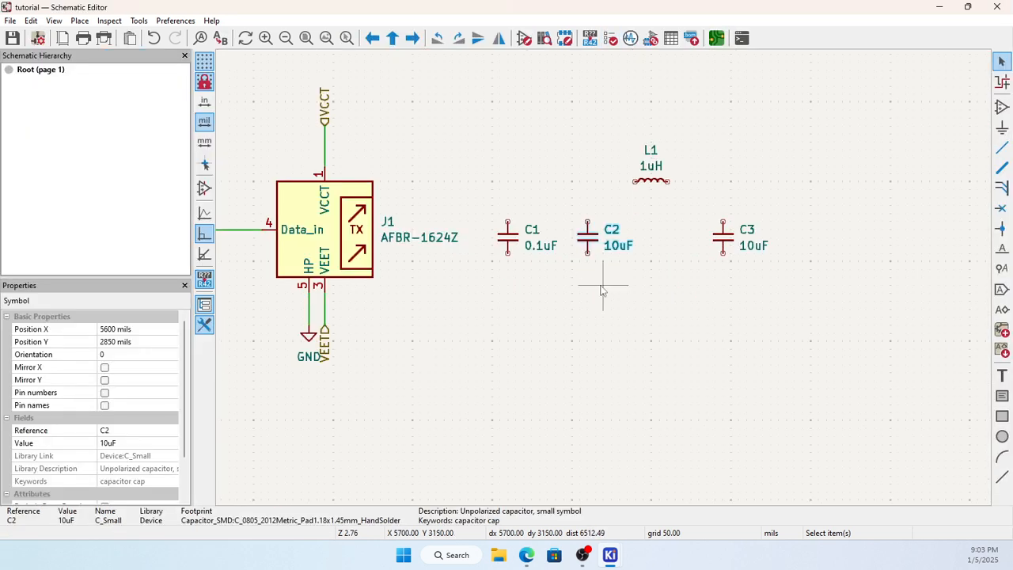
Place a generic resistor symbol (R) from the Device library directly above C1.
left_click(1001, 106)
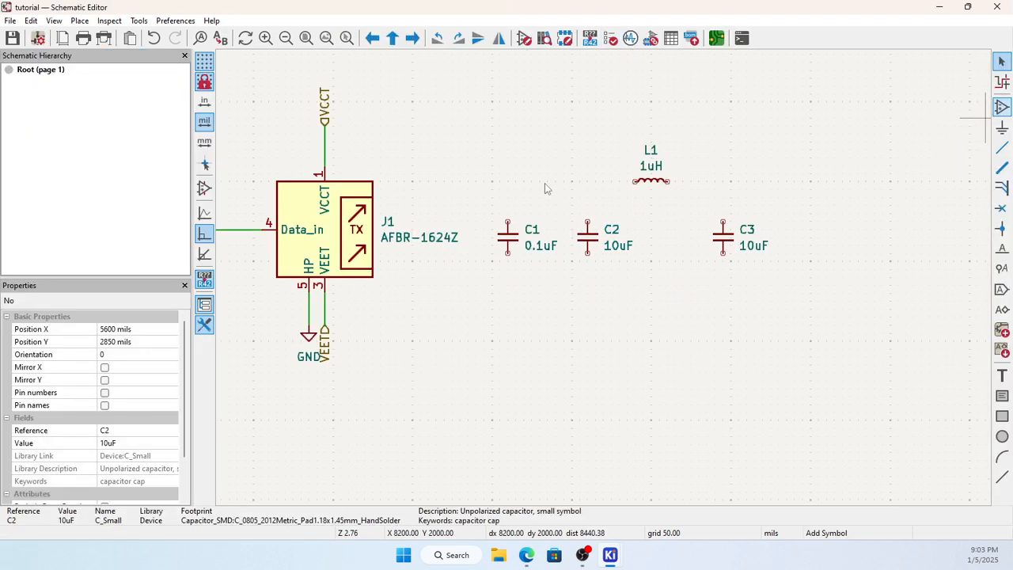
left_click(544, 183)
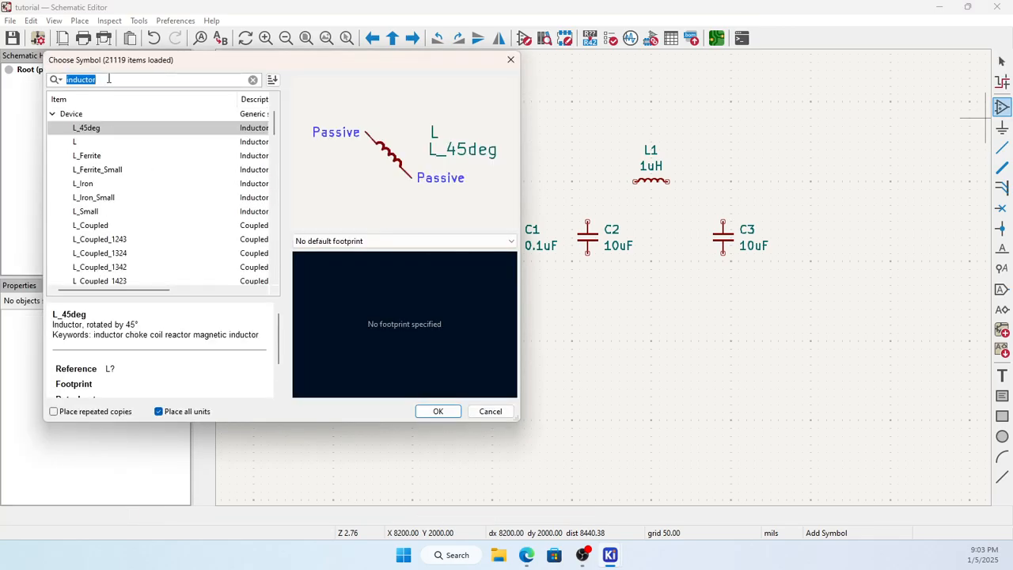
type("r")
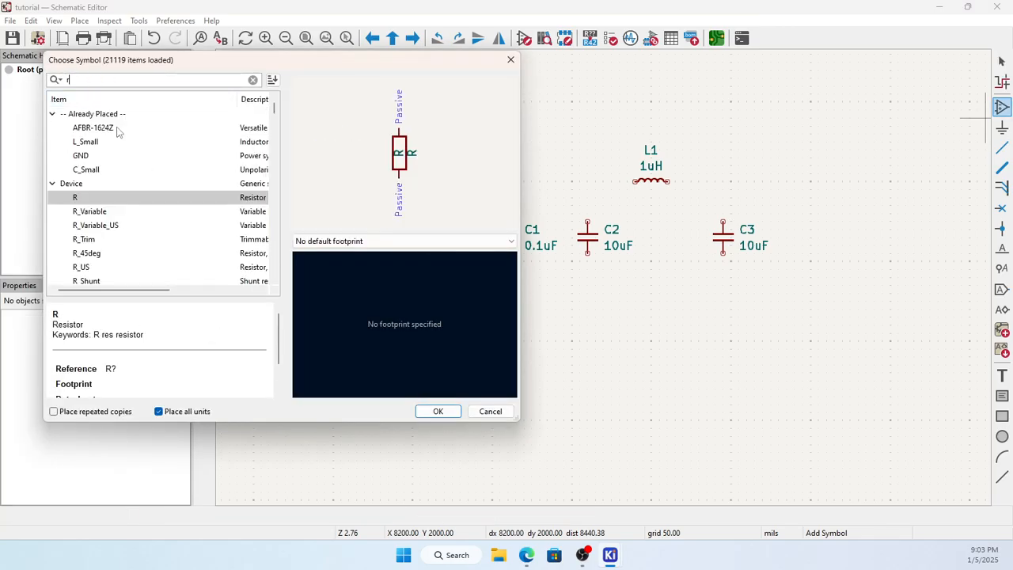
left_click(98, 225)
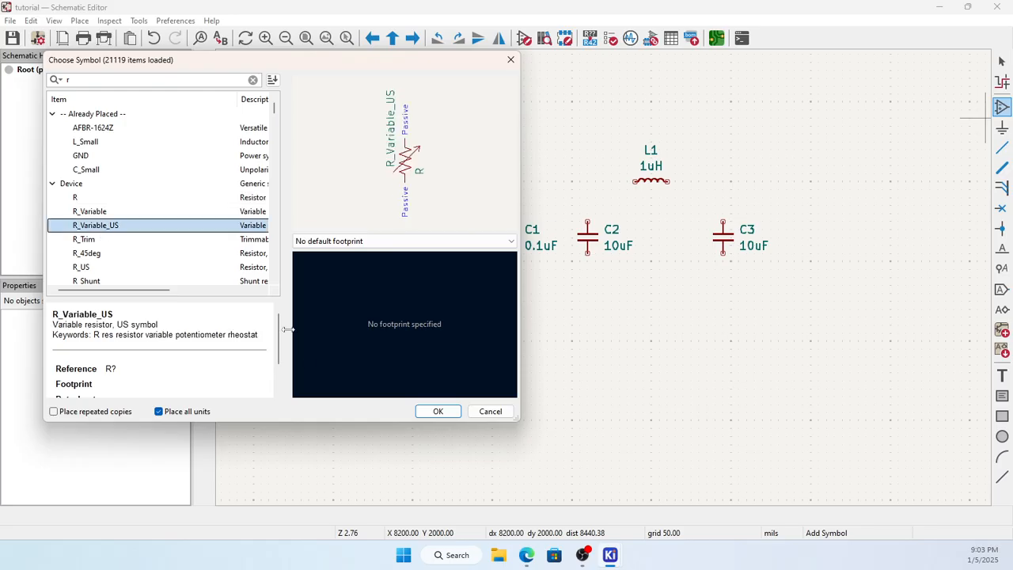
key("Up")
key("Up")
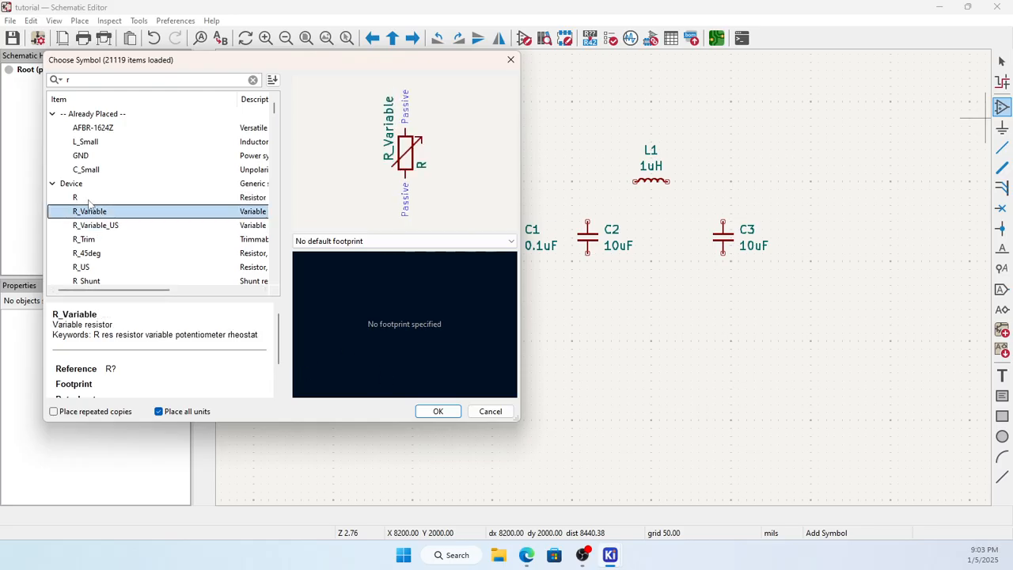
left_click(438, 411)
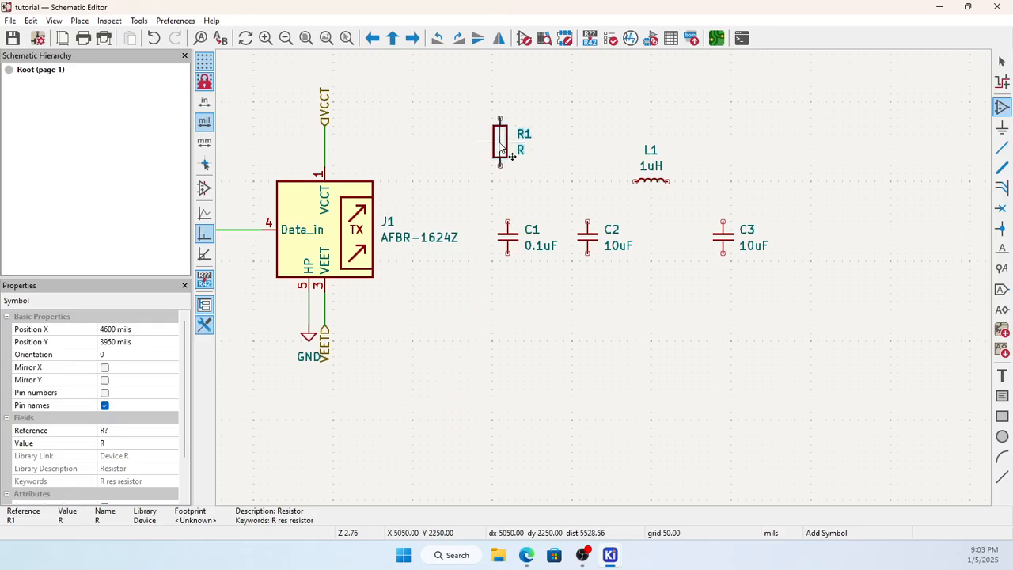
left_click(500, 147)
Place a US-style resistor symbol (R_US) from the Device library above J1's label, left of the generic resistor.
left_click(506, 157)
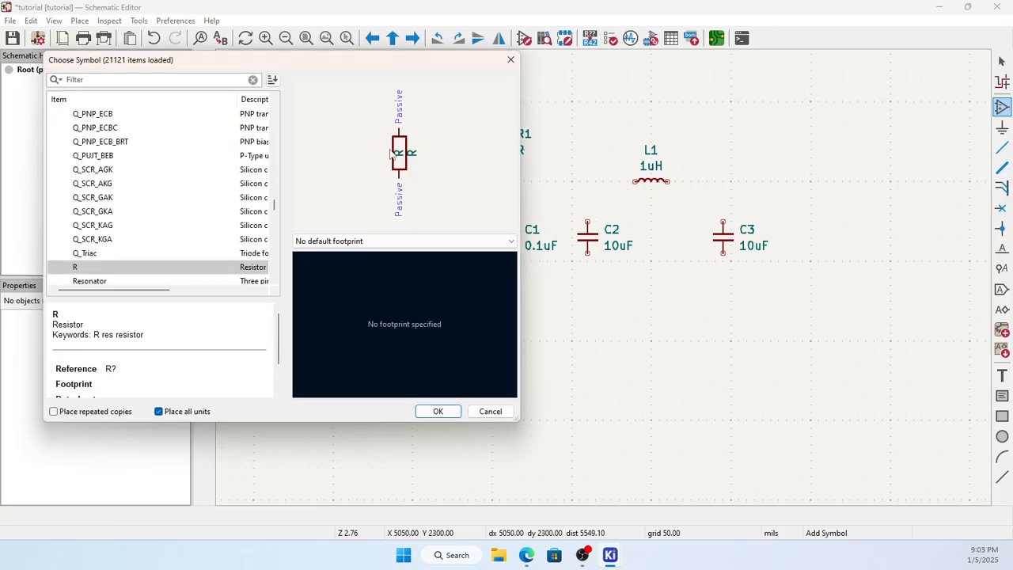
scroll(70, 228, "down", 1)
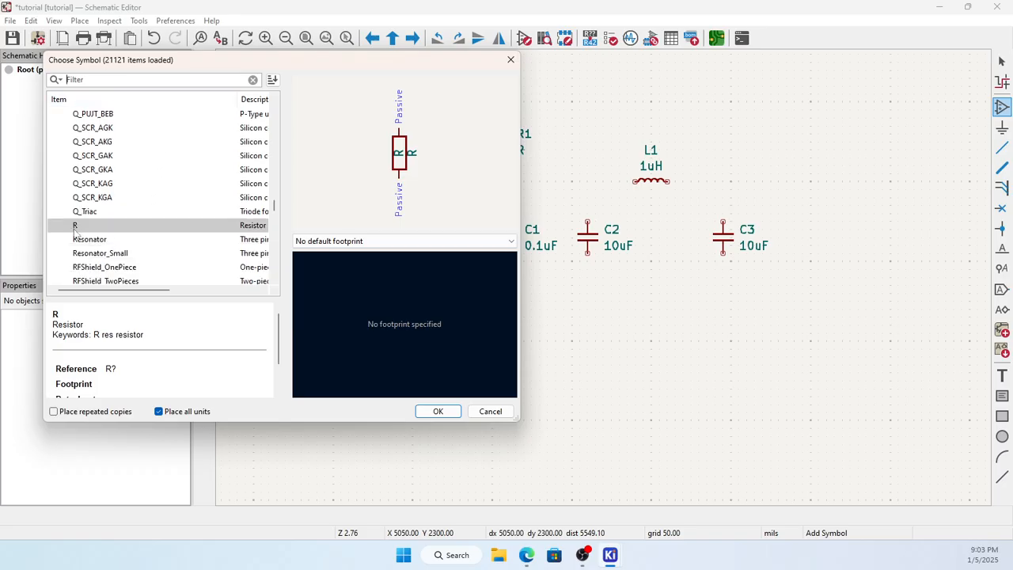
left_click(115, 254)
scroll(113, 261, "down", 4)
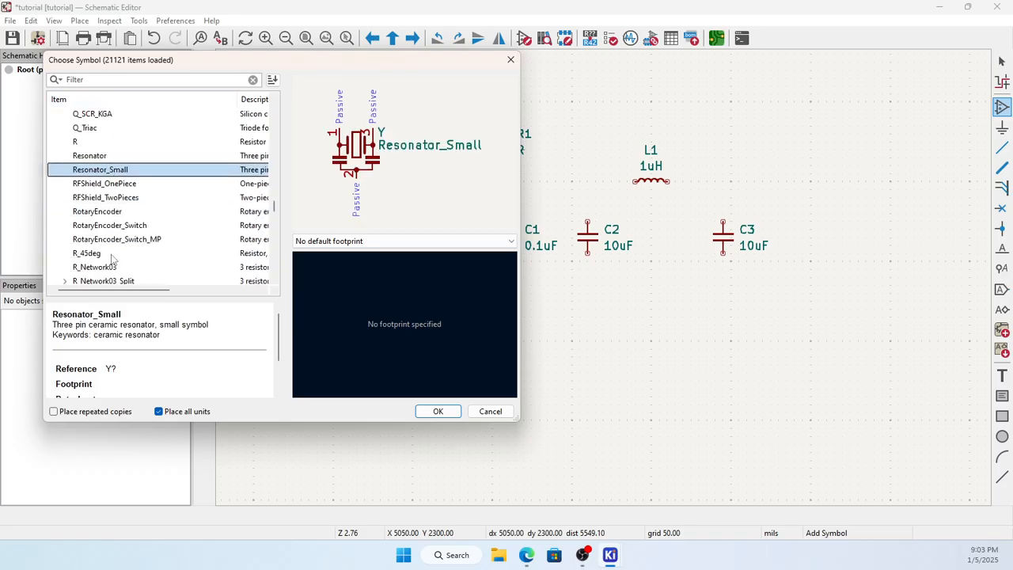
scroll(113, 267, "down", 15)
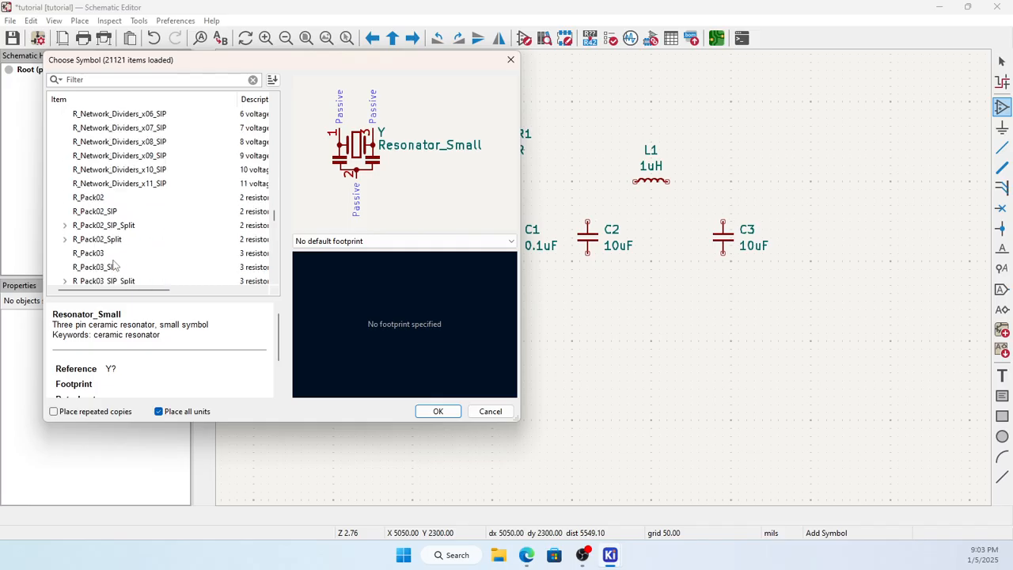
scroll(113, 267, "down", 10)
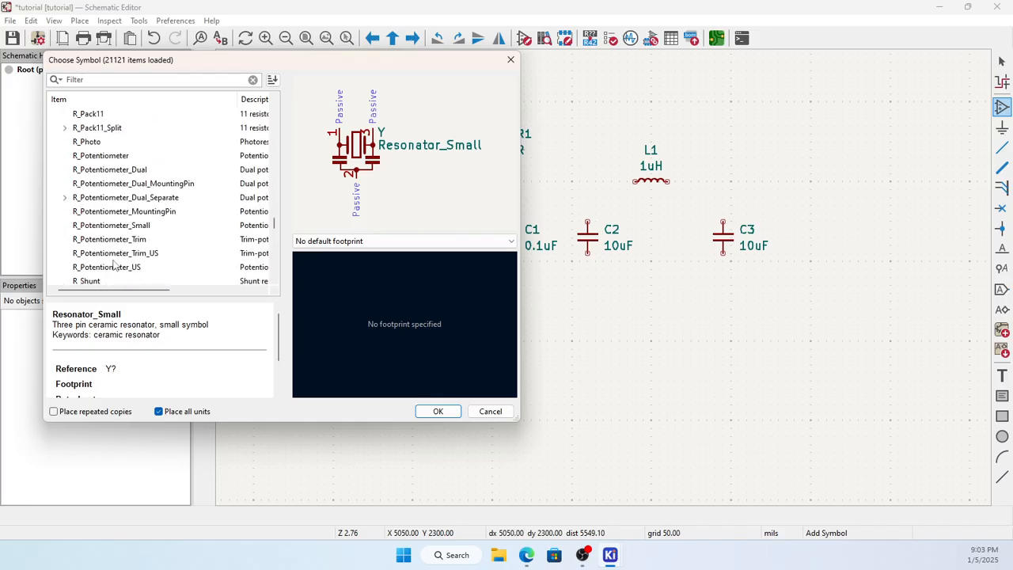
scroll(113, 267, "down", 2)
left_click(114, 267)
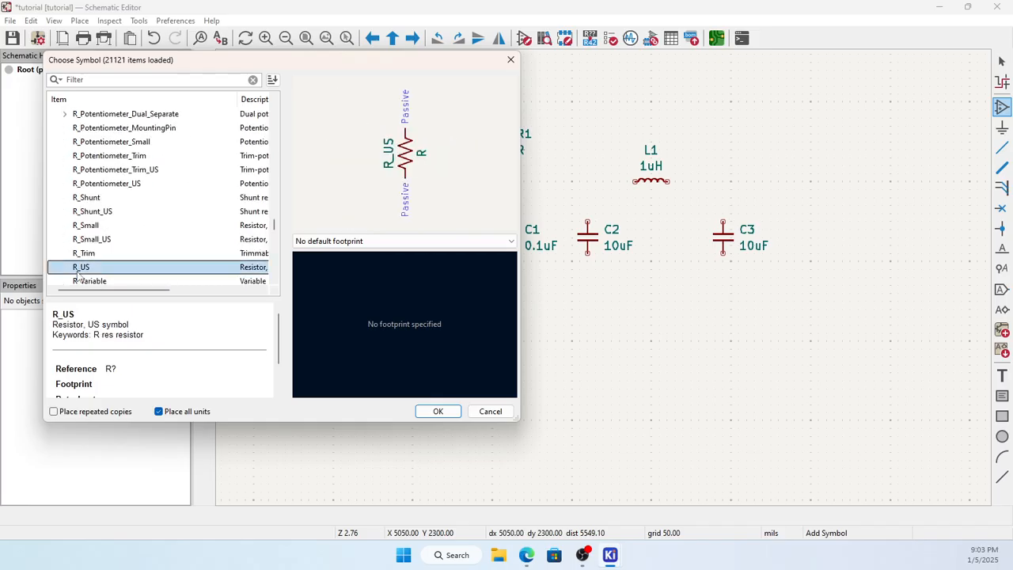
left_click(435, 411)
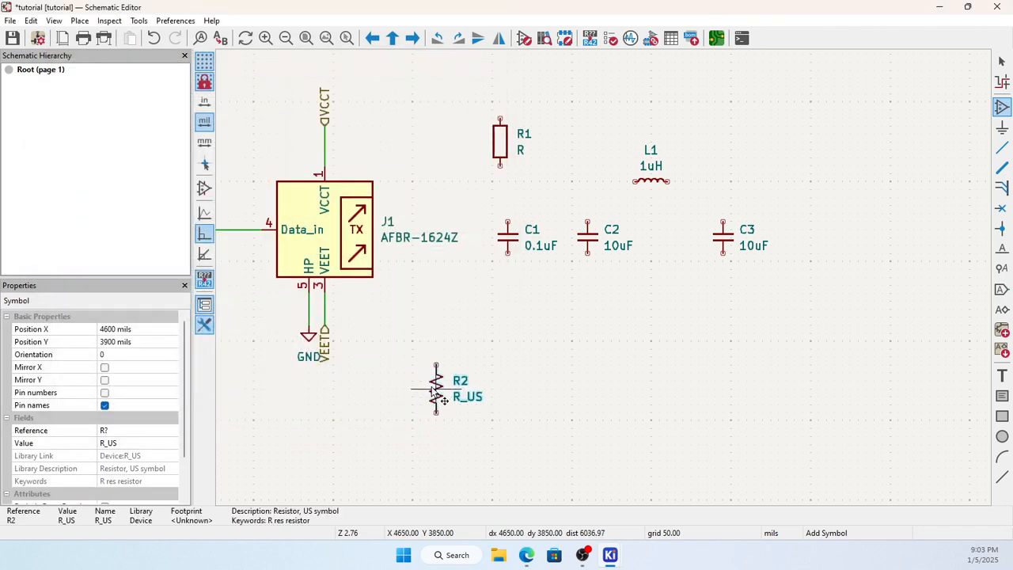
left_click(421, 134)
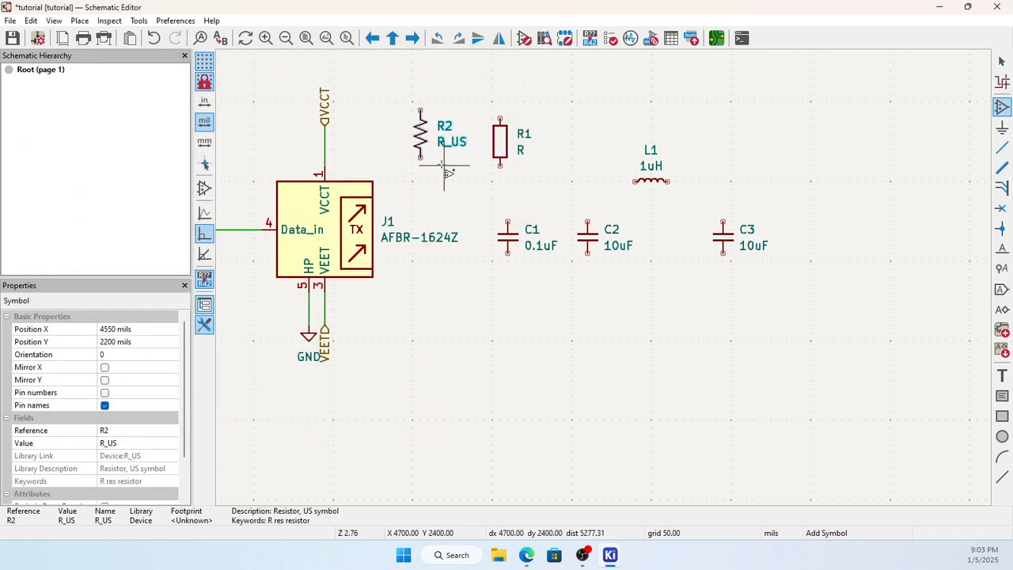
key("Escape")
Delete the generic box-shaped resistor above C1.
left_click(498, 145)
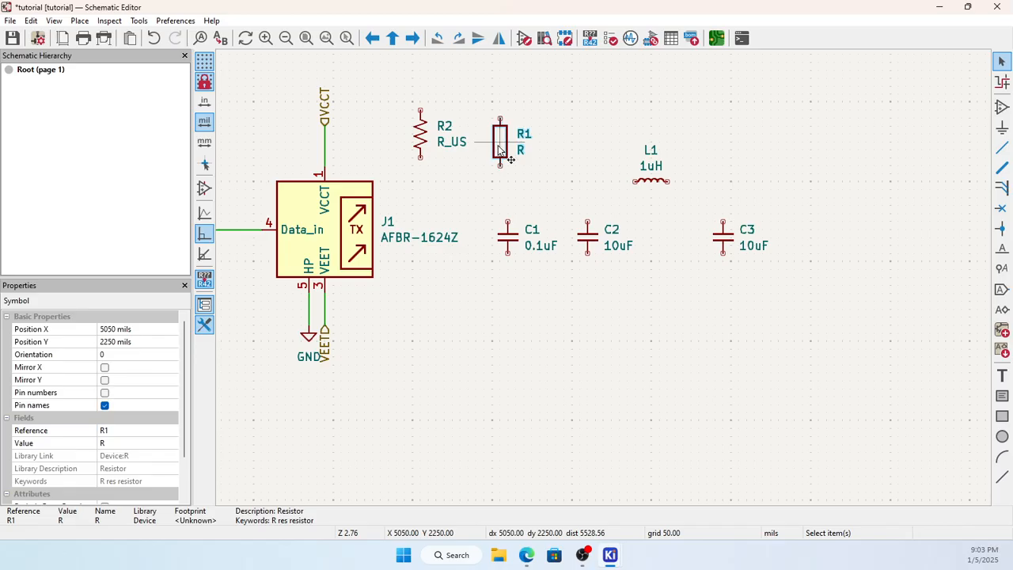
key("Delete")
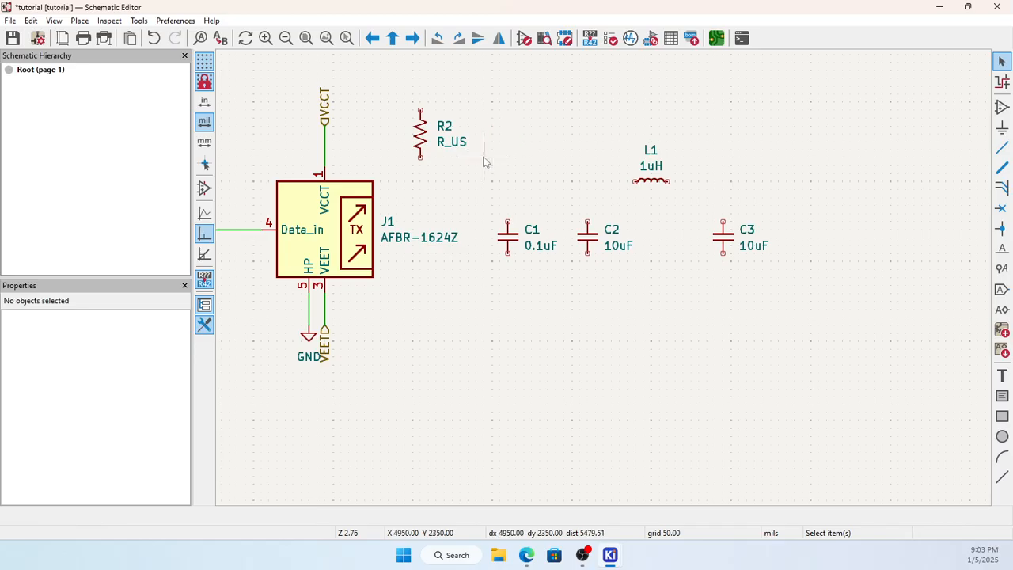
Set the US-style resistor's reference to R1 and value to 4.7K, and move it just above and left of C1.
double_click(422, 139)
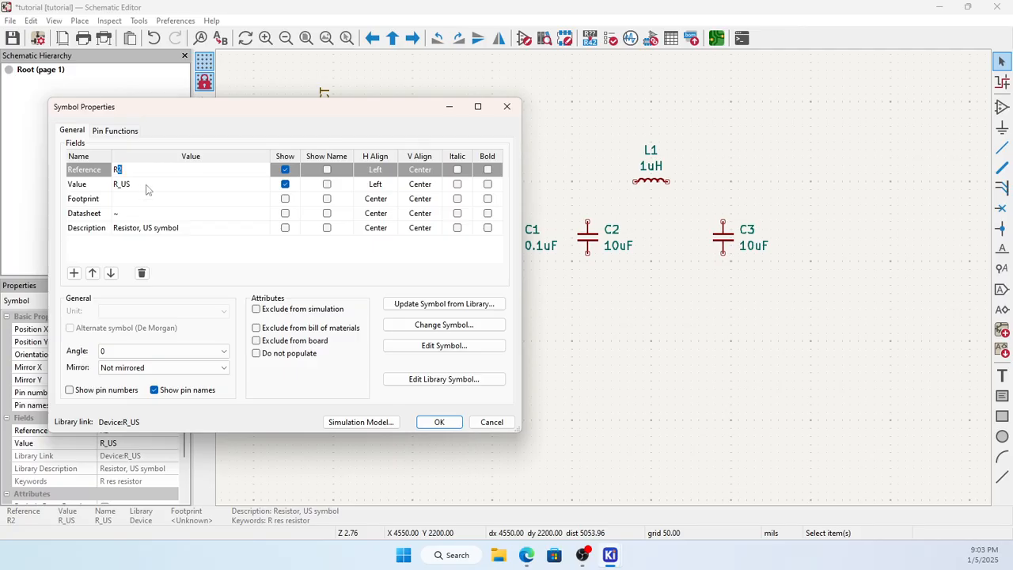
type("R1")
left_click(155, 185)
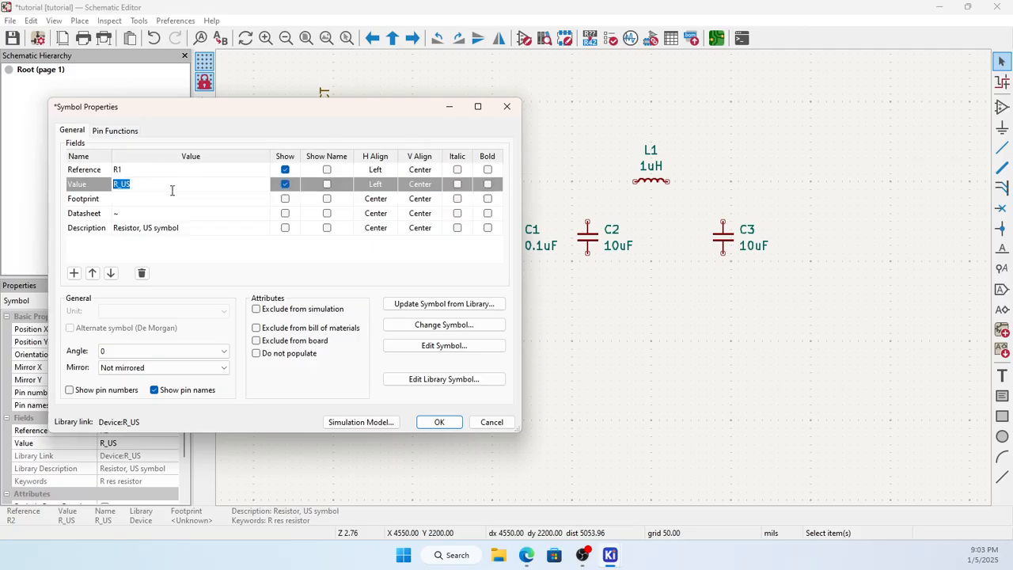
type("4.7K")
left_click(439, 422)
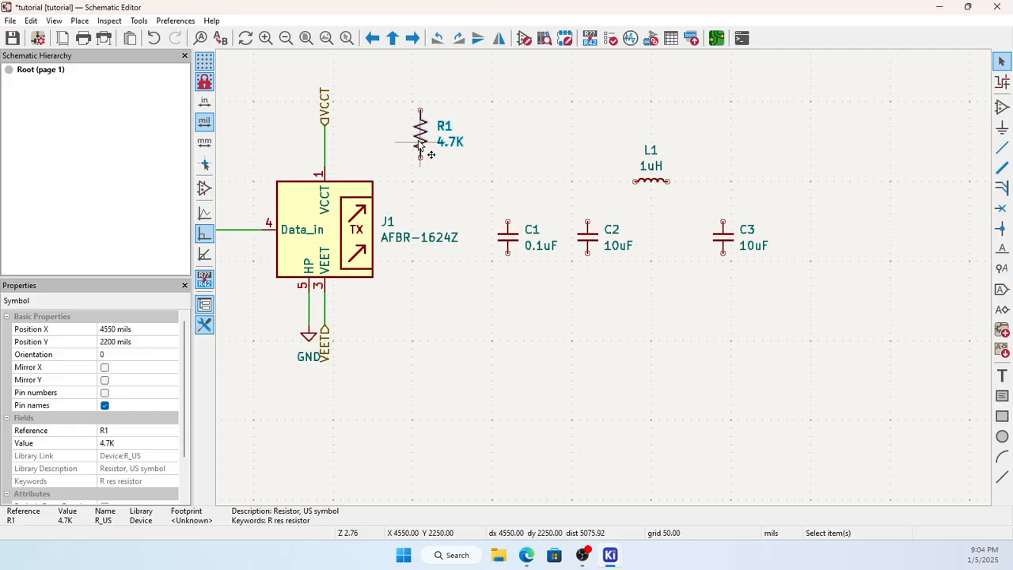
left_click_drag(424, 142, 479, 207)
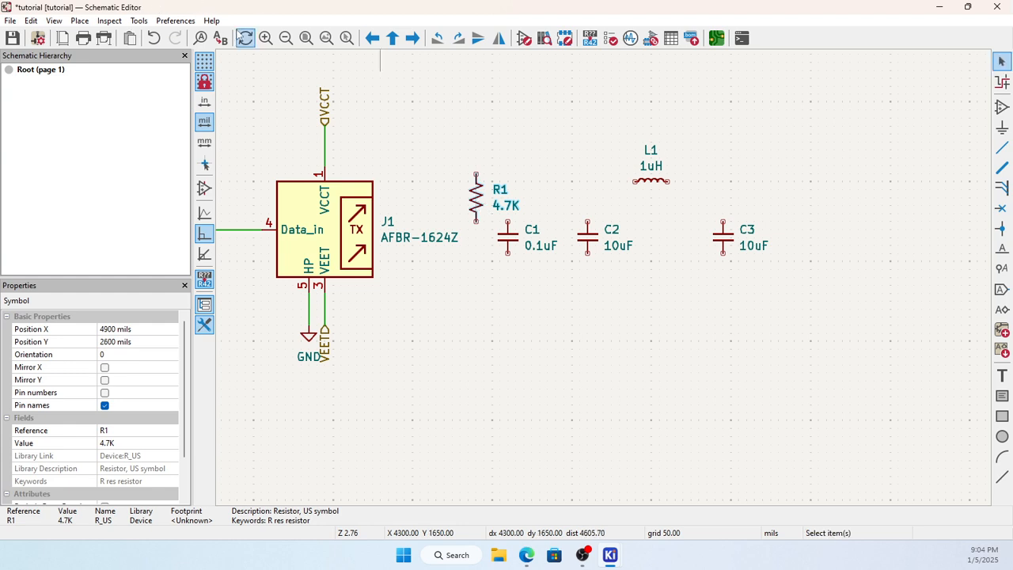
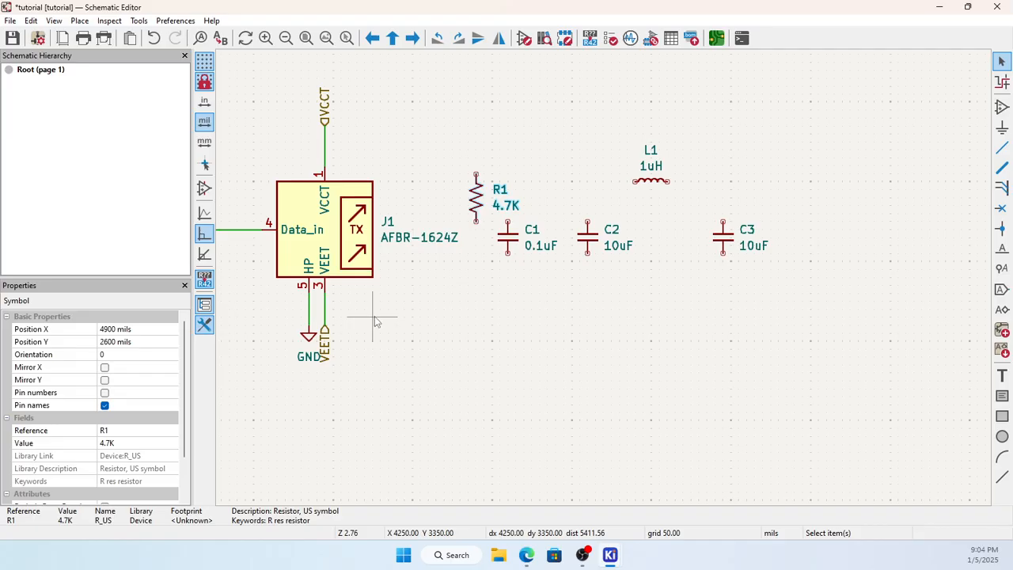
Move resistor R1 below the Data_in wire, beside J1, at about X 3200, Y 3200 mils.
scroll(419, 281, "down", 3)
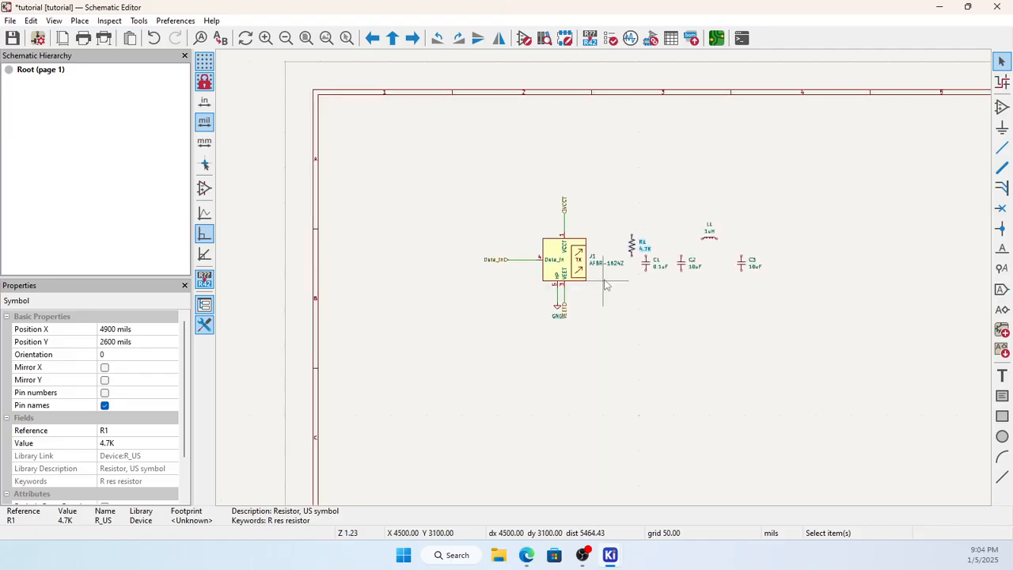
scroll(606, 284, "up", 3)
scroll(610, 283, "down", 1)
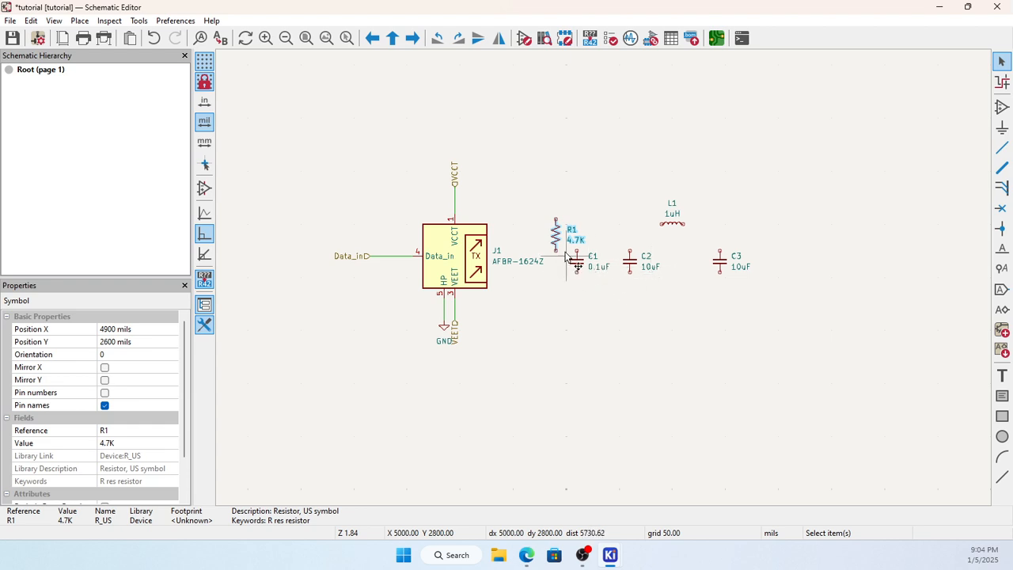
key("g")
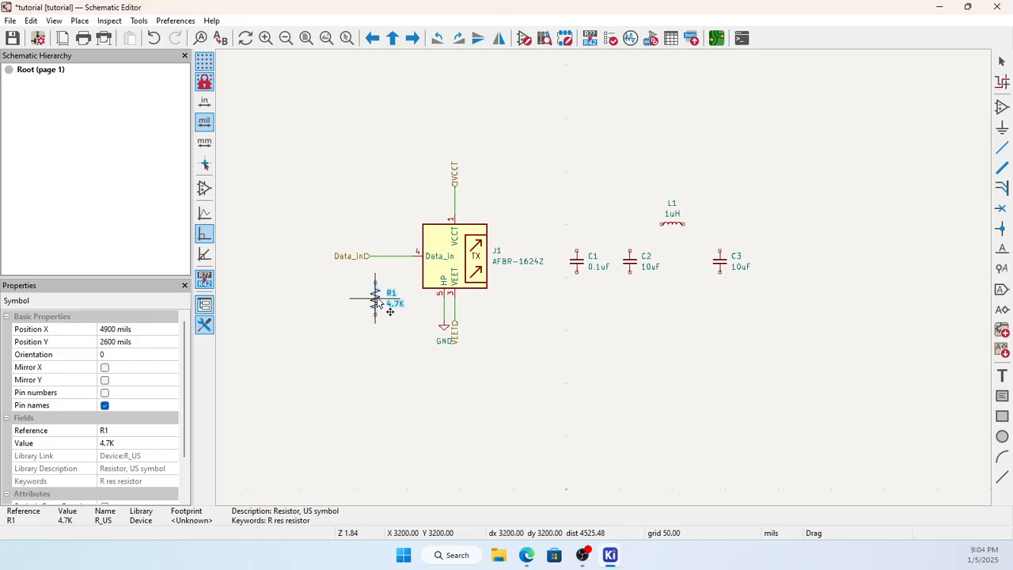
left_click(378, 301)
left_click(560, 320)
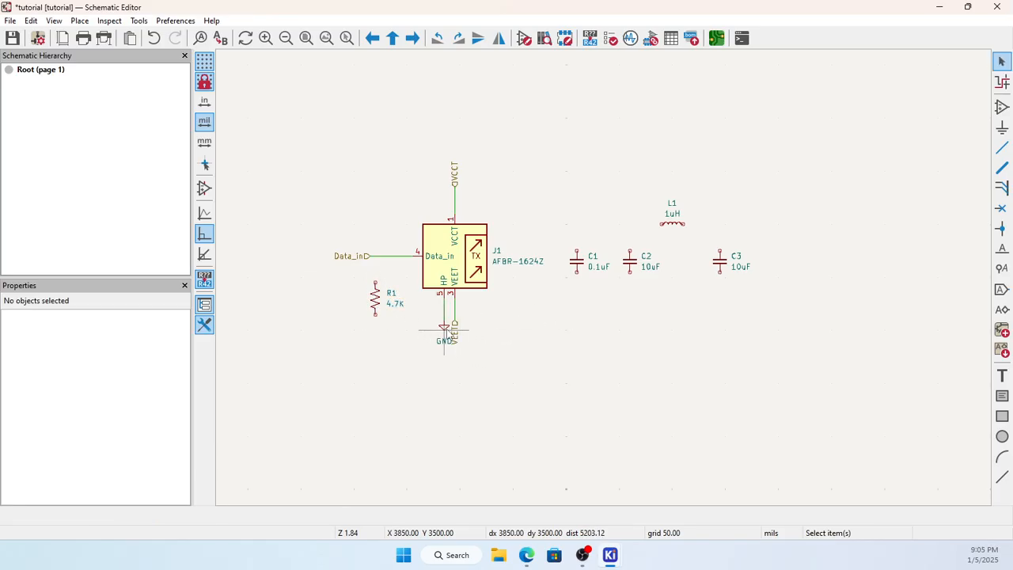
Copy J1's GND symbol and place the copy directly below capacitor C1 at X 5100, Y 3200 mils.
scroll(445, 332, "up", 2)
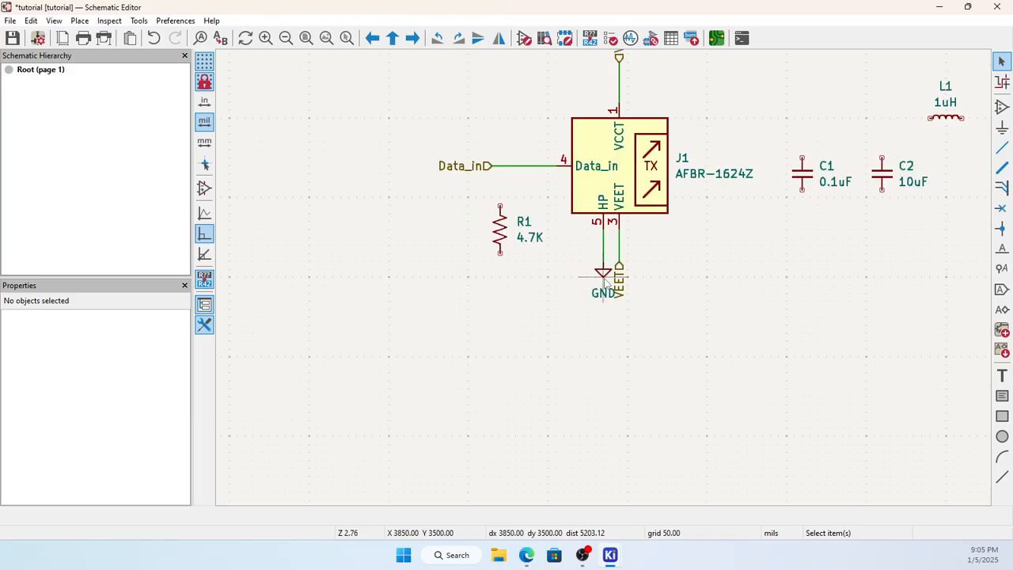
left_click(603, 277)
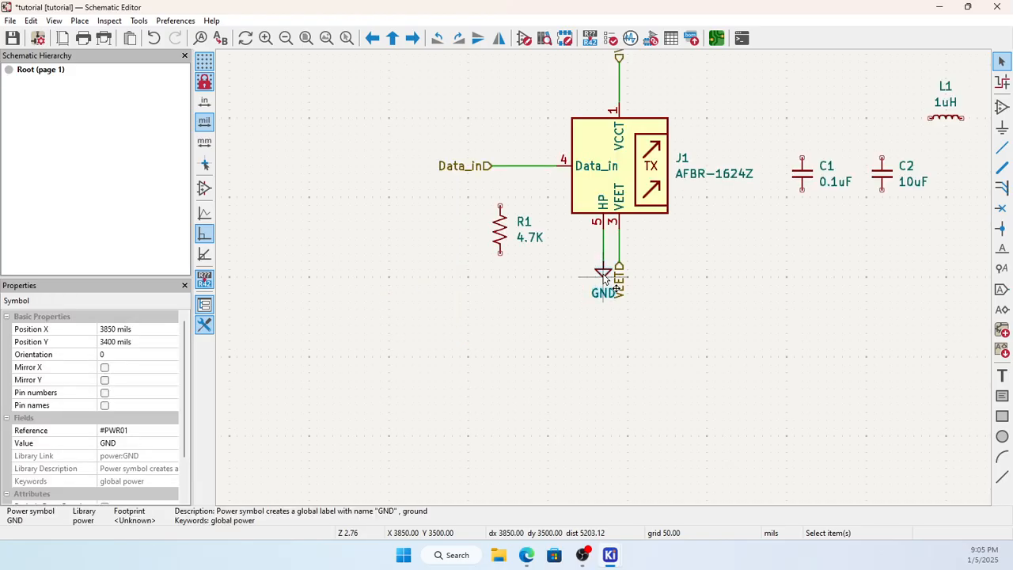
left_click(795, 234)
key("ctrl+v")
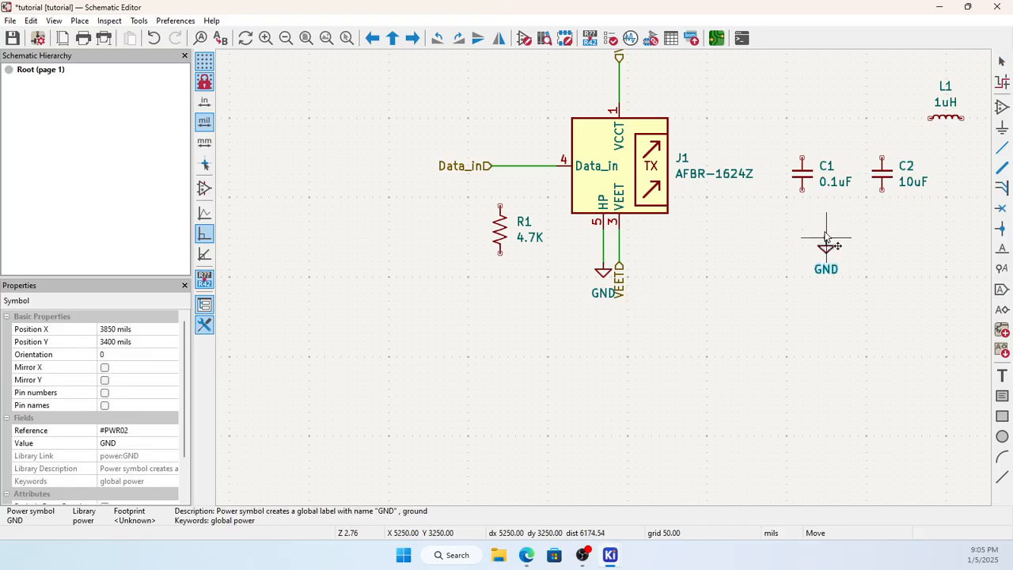
left_click(802, 236)
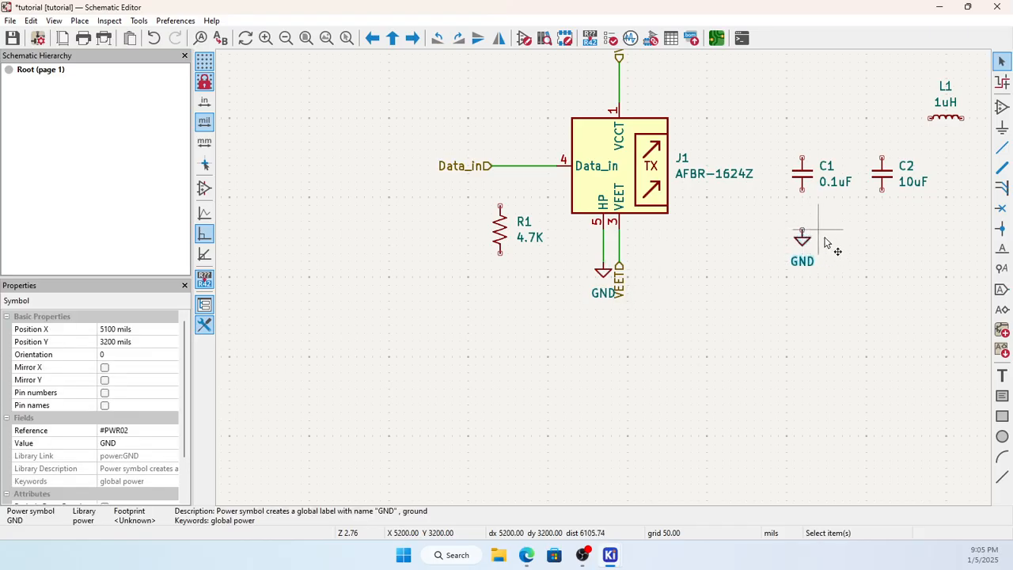
left_click(835, 234)
scroll(842, 222, "up", 1)
scroll(604, 282, "down", 1)
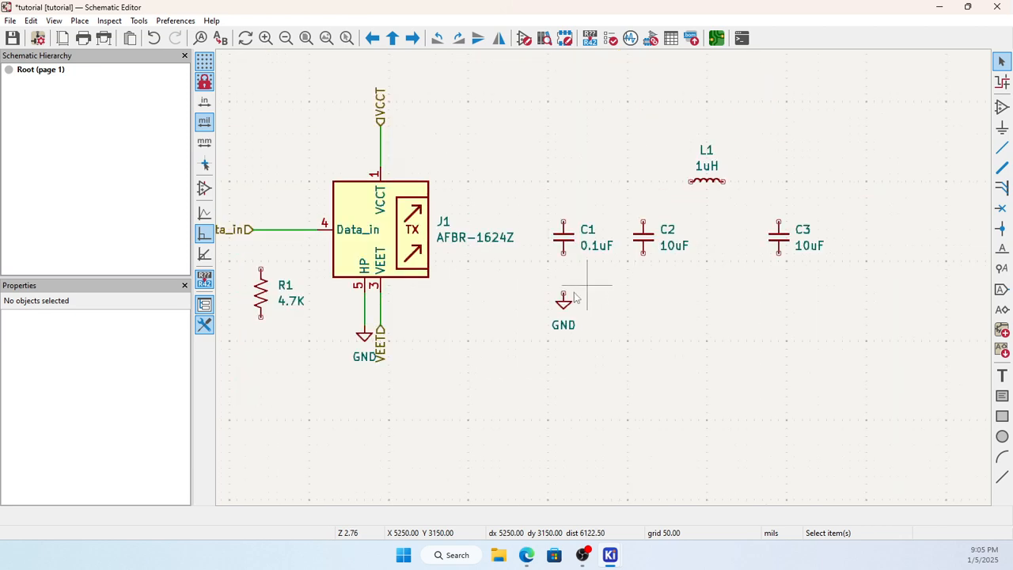
Wire C1's lower pin to its GND symbol and route its upper pin around and beneath J1 to R1's lower pin.
scroll(606, 284, "down", 2)
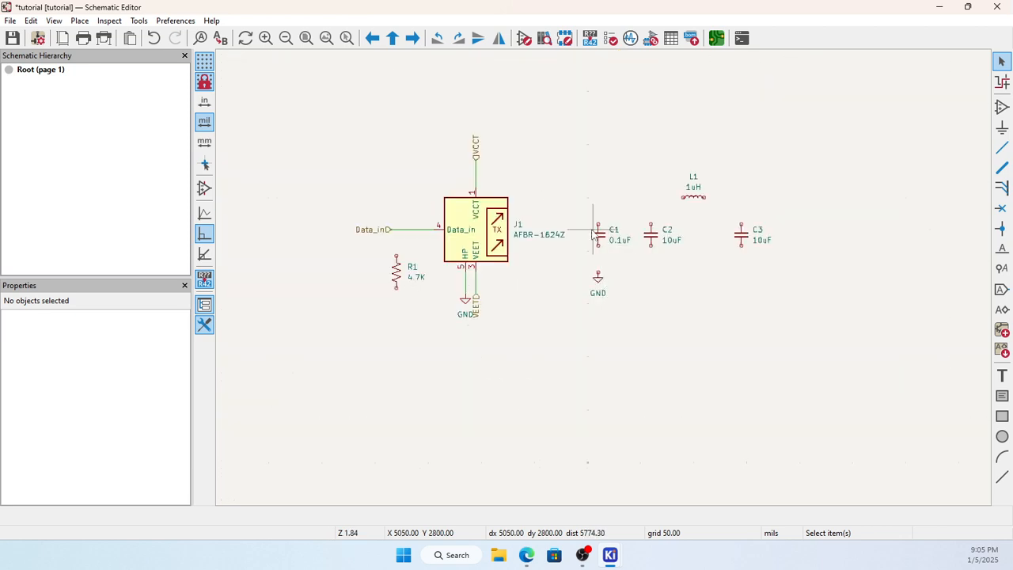
left_click(1001, 148)
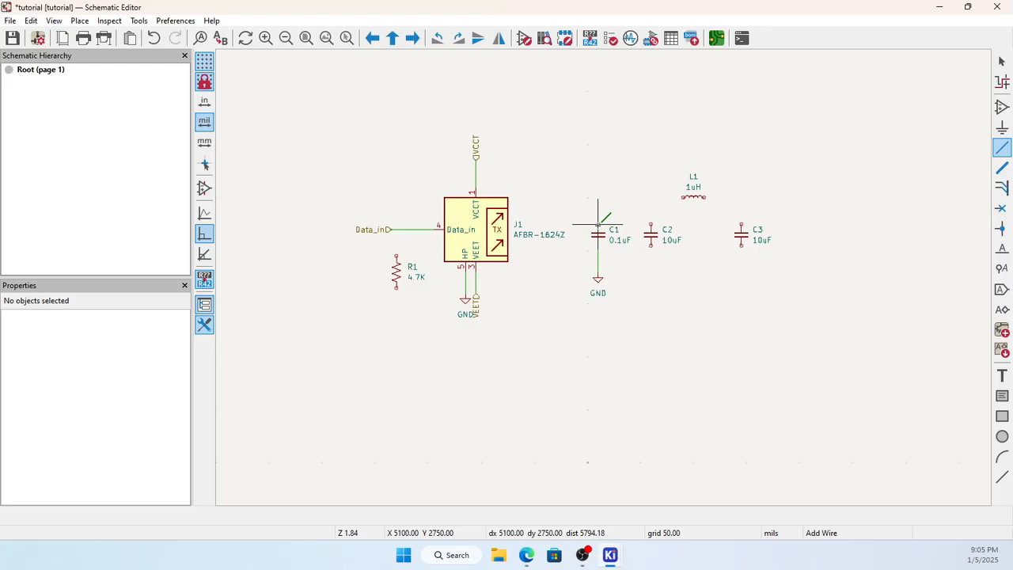
left_click(597, 224)
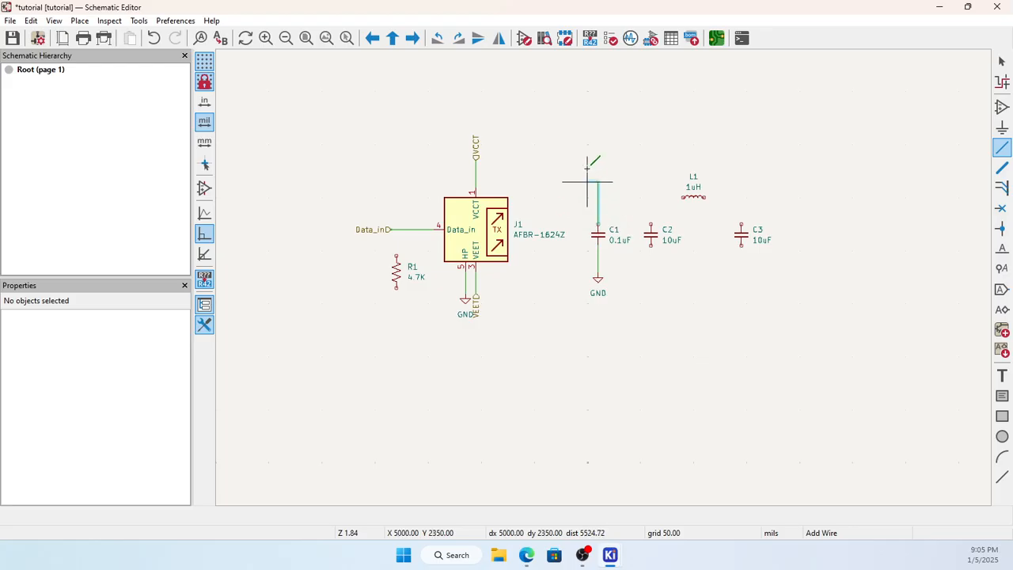
left_click(567, 101)
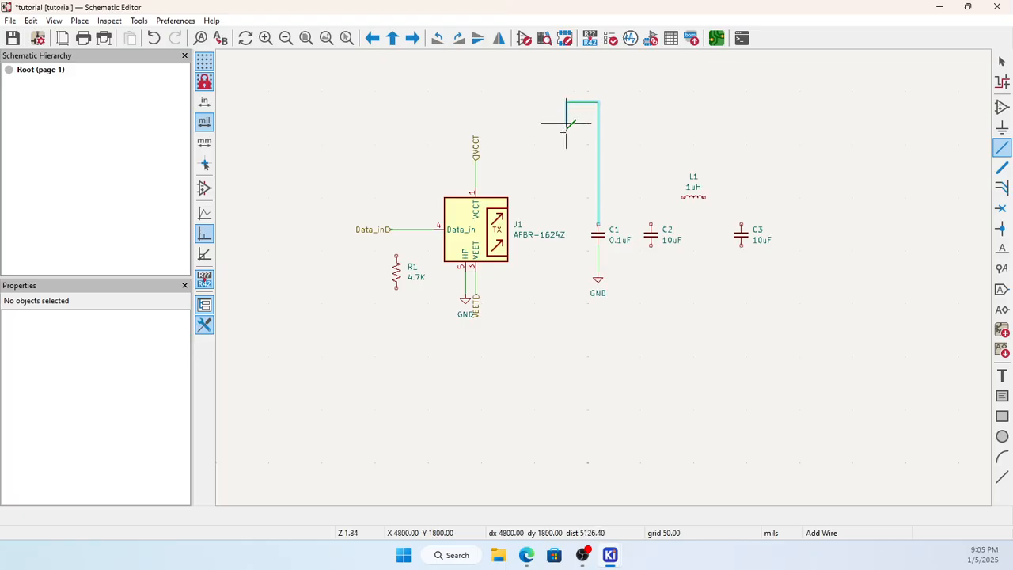
left_click(551, 331)
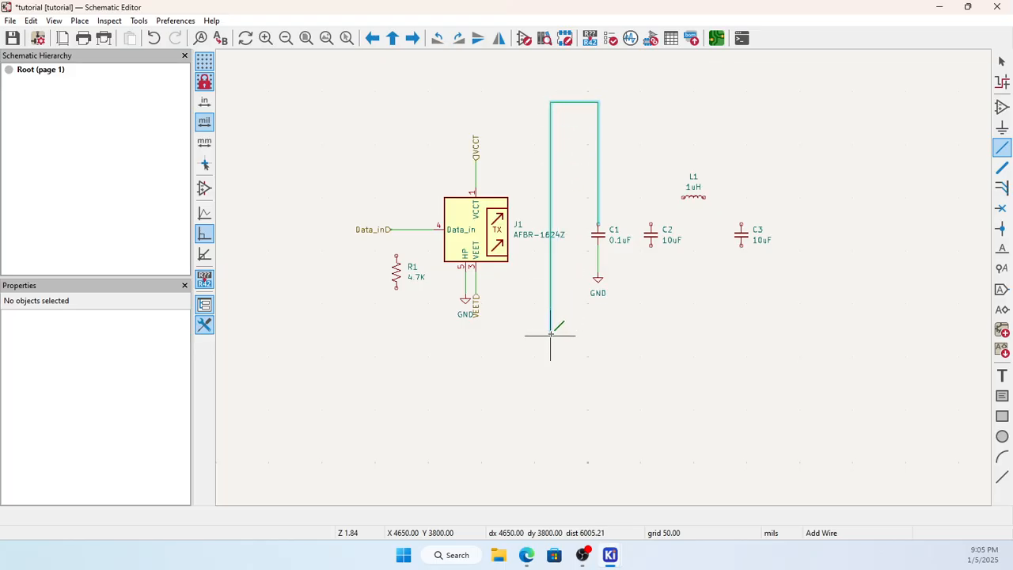
left_click(397, 340)
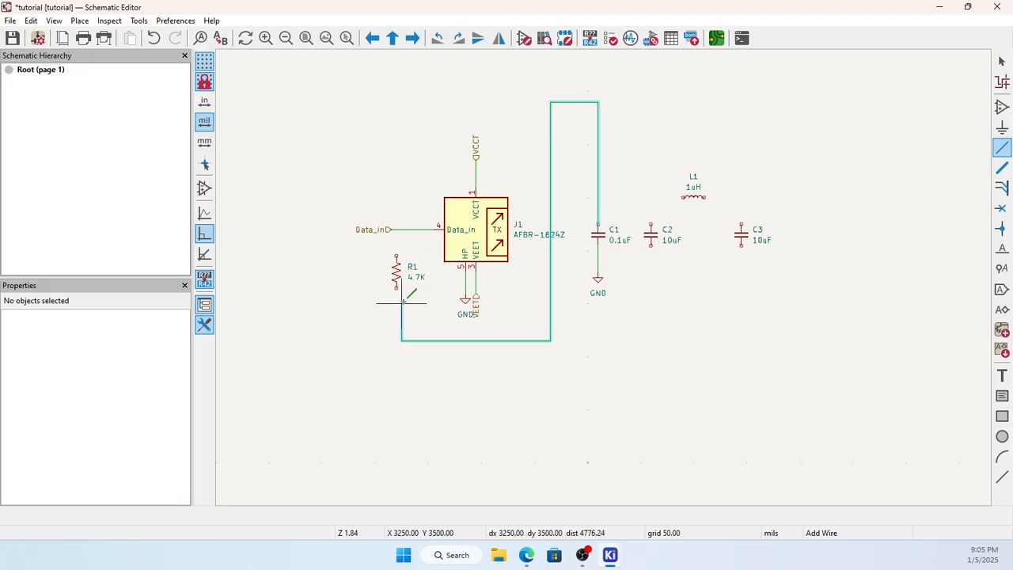
left_click(397, 287)
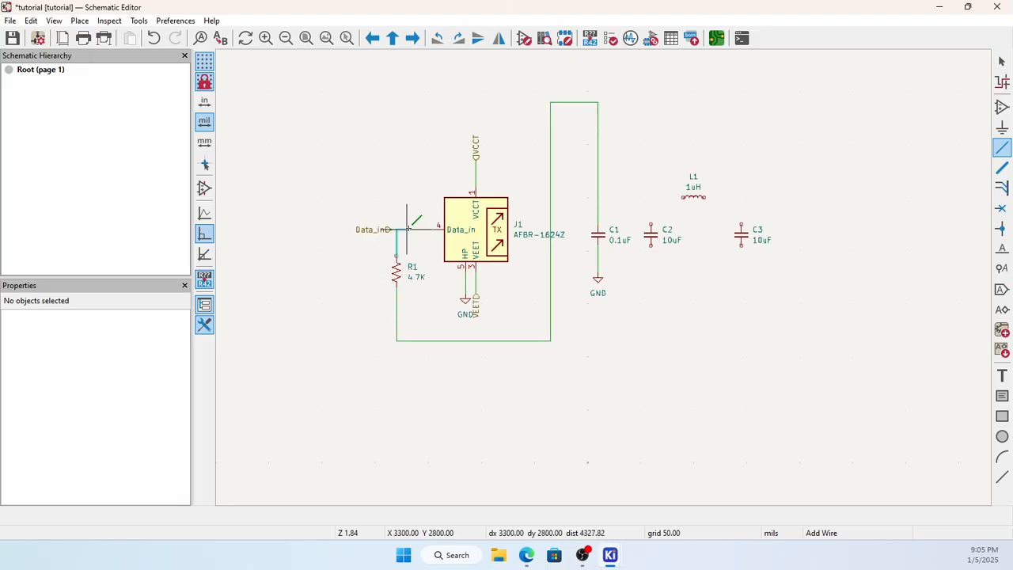
Wire R1's upper pin to the Data_in line feeding pin 4 of J1.
left_click(396, 230)
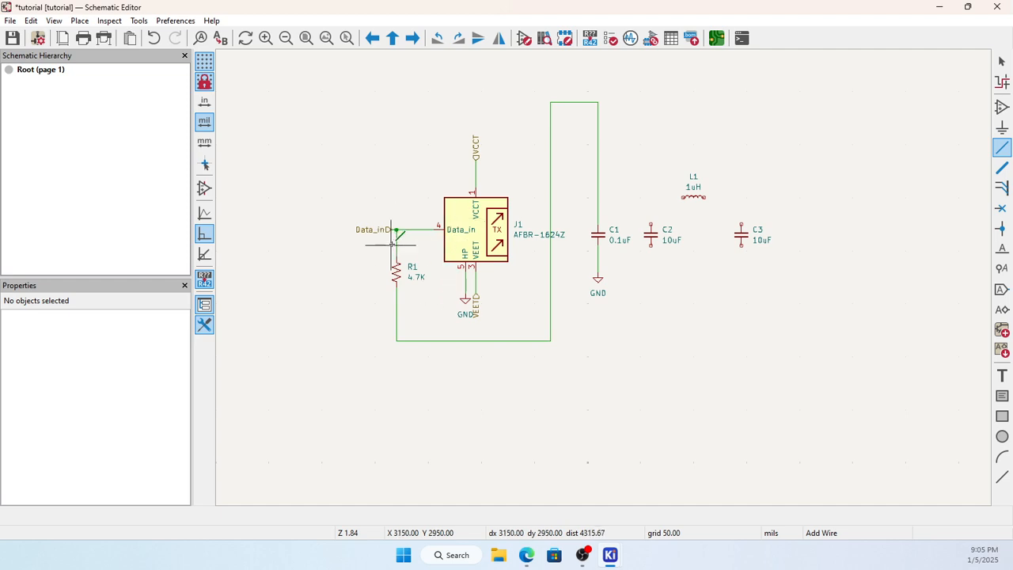
scroll(391, 235, "up", 4)
scroll(698, 289, "down", 4)
scroll(673, 277, "up", 3)
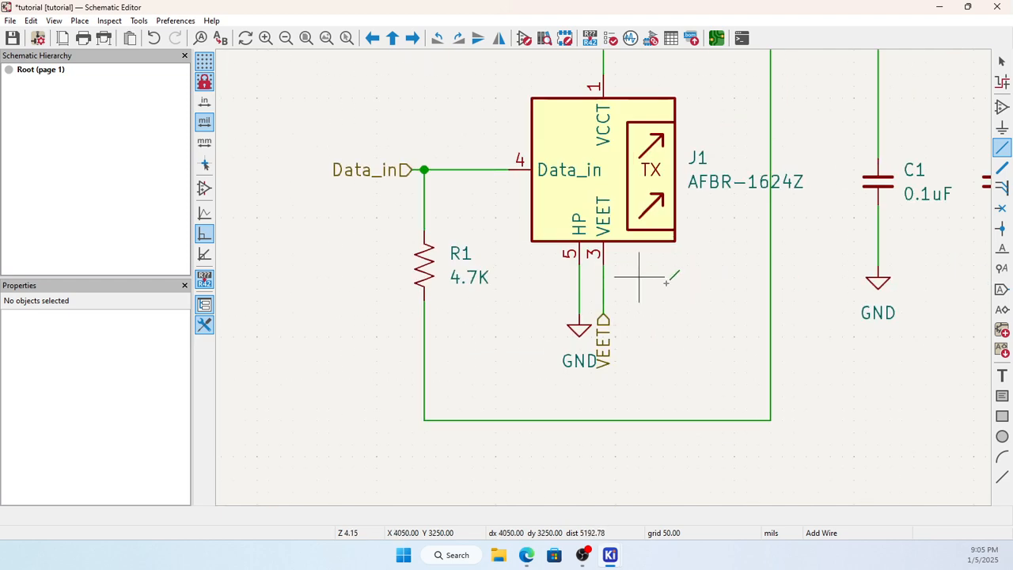
Wire C2's upper pin to the vertical wire above C1, level with inductor L1.
scroll(656, 272, "down", 3)
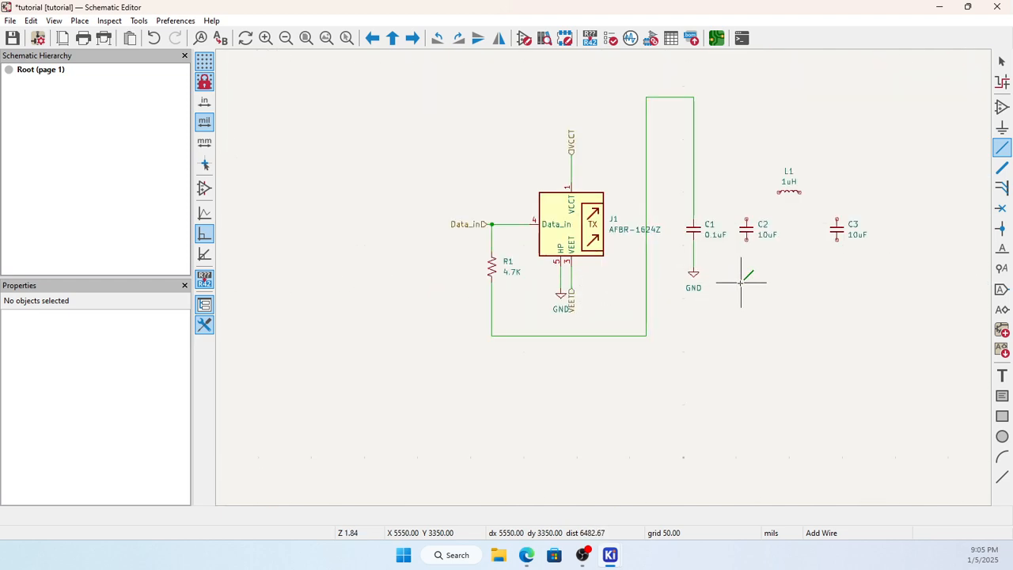
scroll(757, 207, "up", 2)
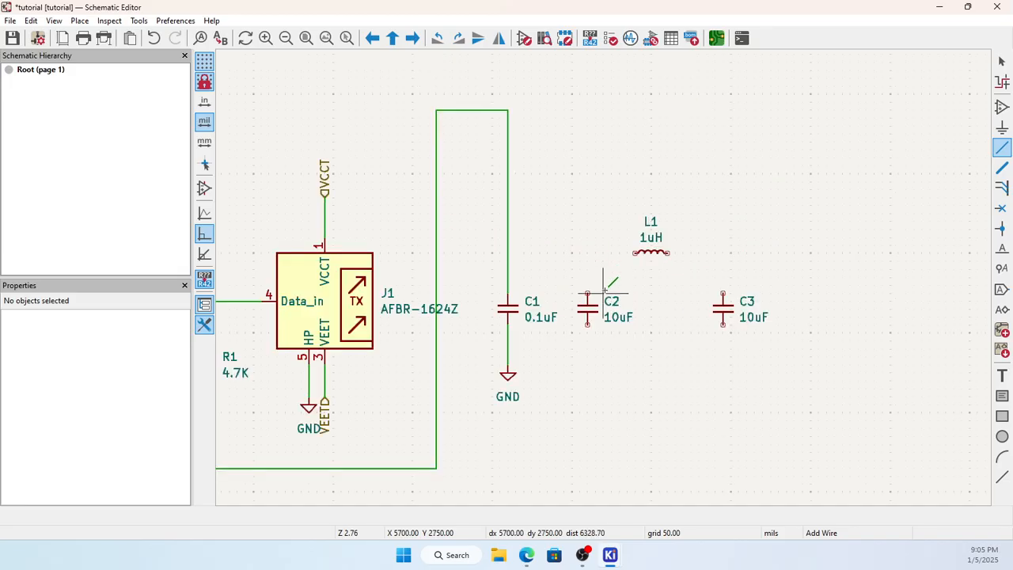
left_click(587, 286)
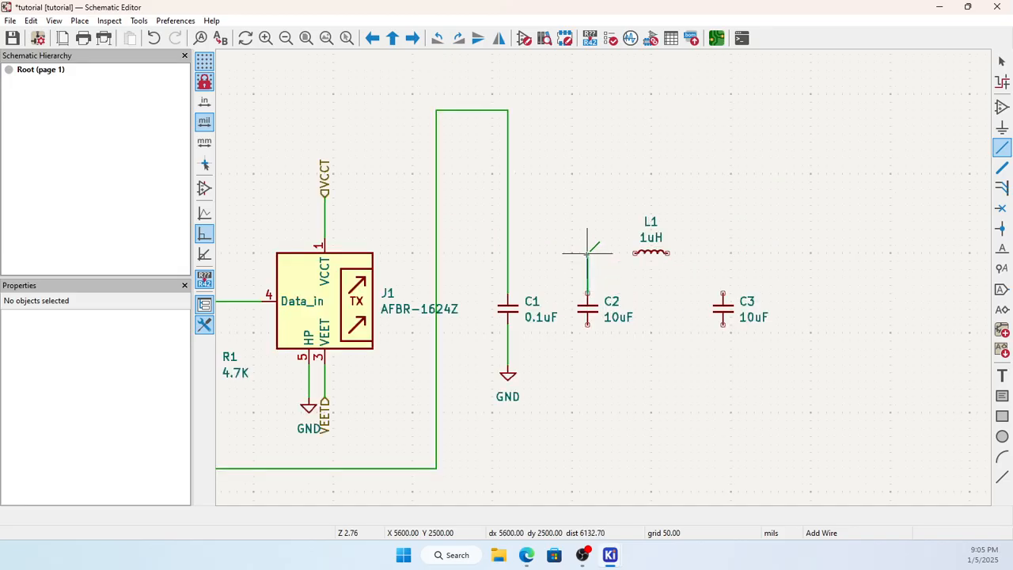
left_click(508, 253)
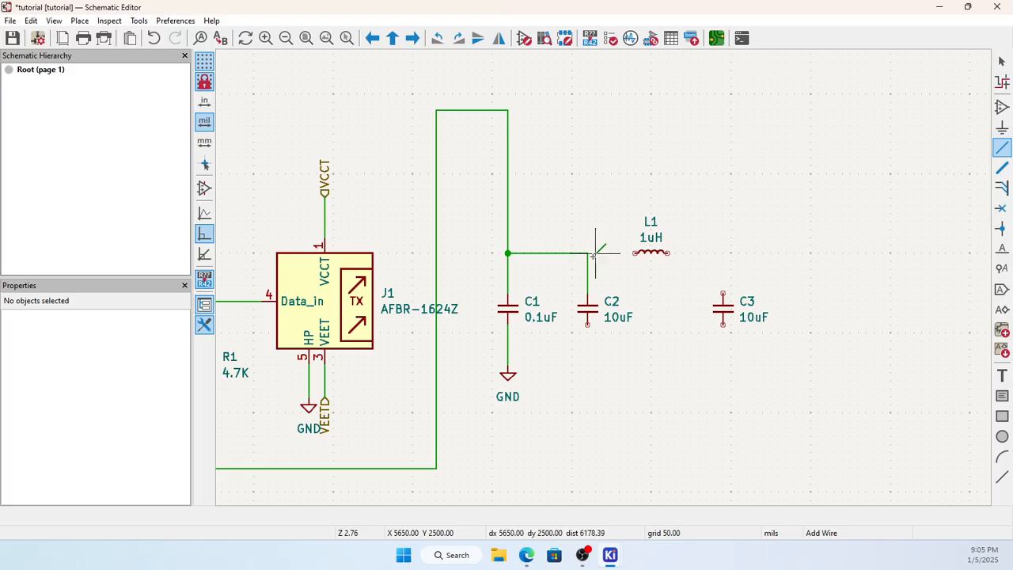
Connect the wire corner above C2 to L1's near pin and wire L1's other pin to C3's upper pin.
left_click(588, 253)
left_click(636, 253)
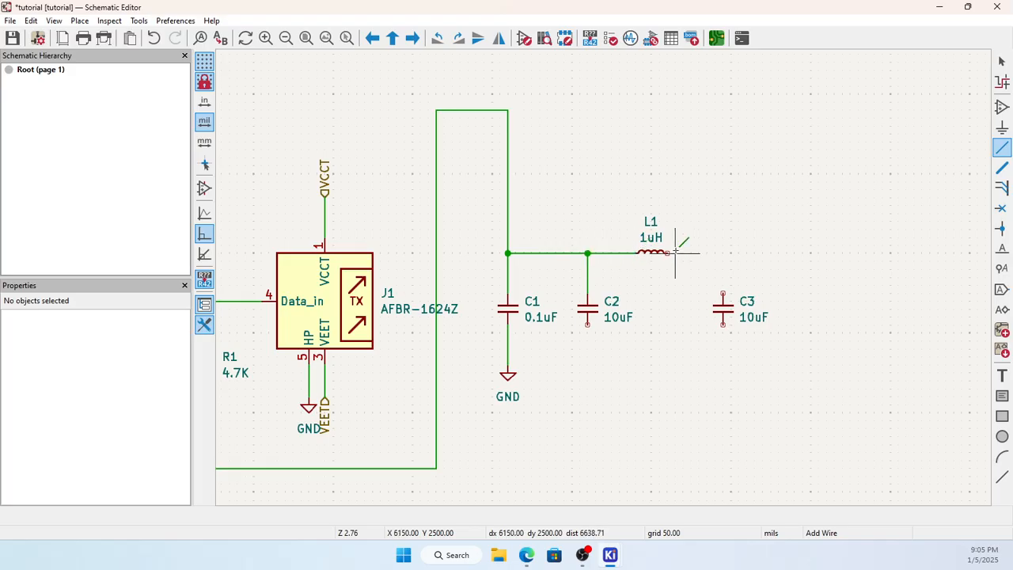
left_click(668, 253)
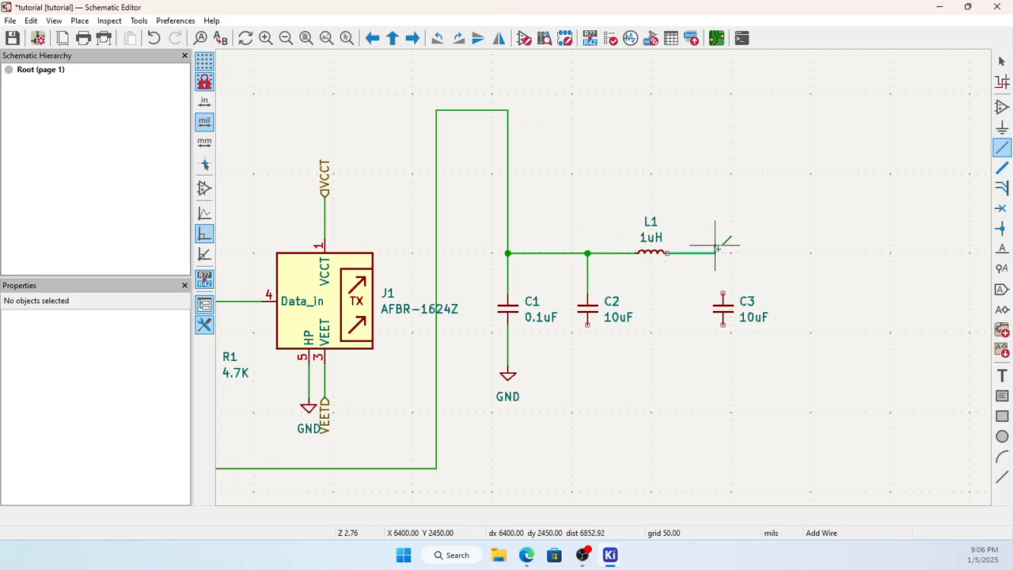
left_click(722, 293)
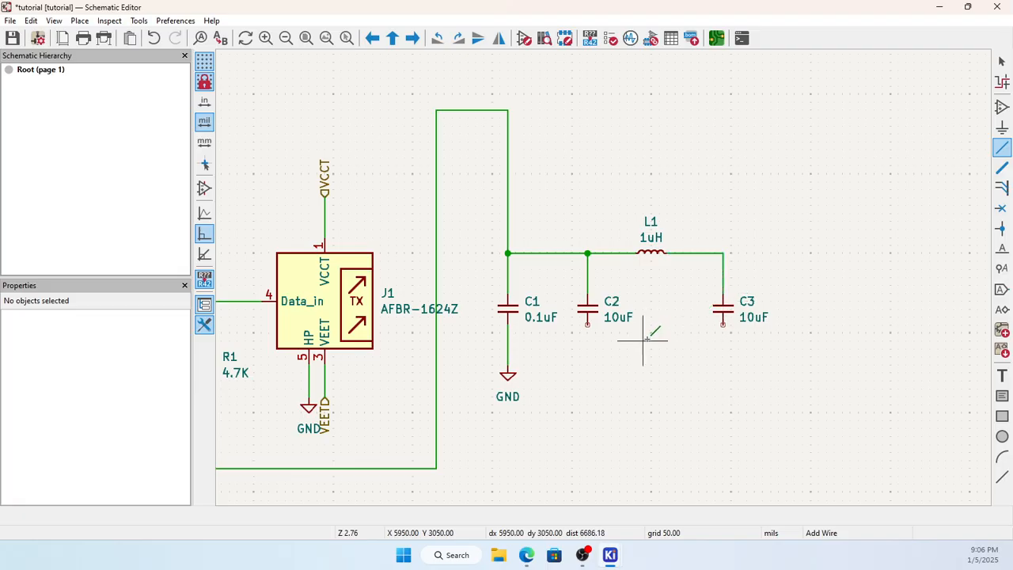
Copy C1's GND symbol and place one copy below C2 and another below C3.
scroll(643, 341, "down", 3)
scroll(593, 276, "up", 3)
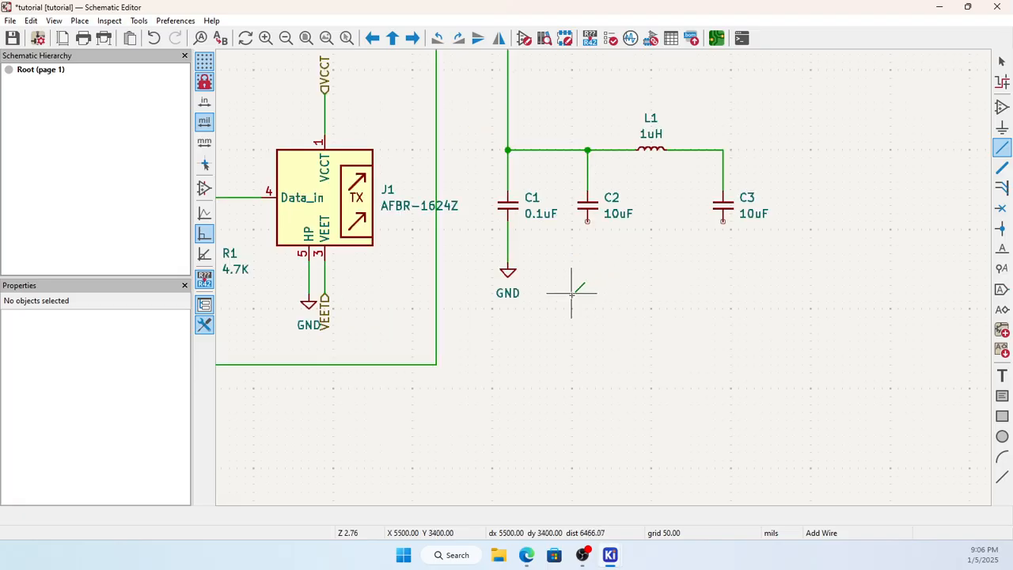
key("Escape")
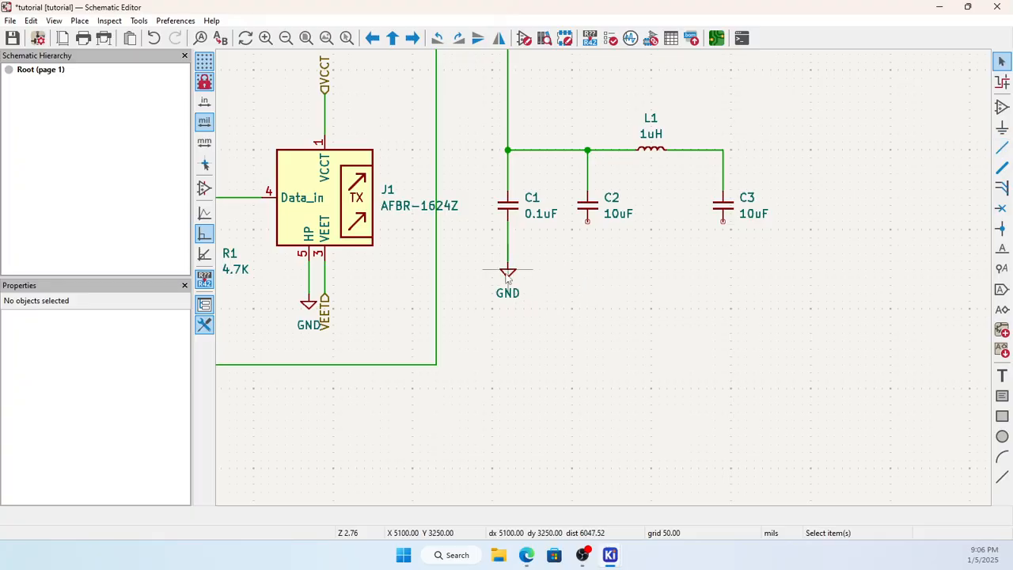
left_click(507, 276)
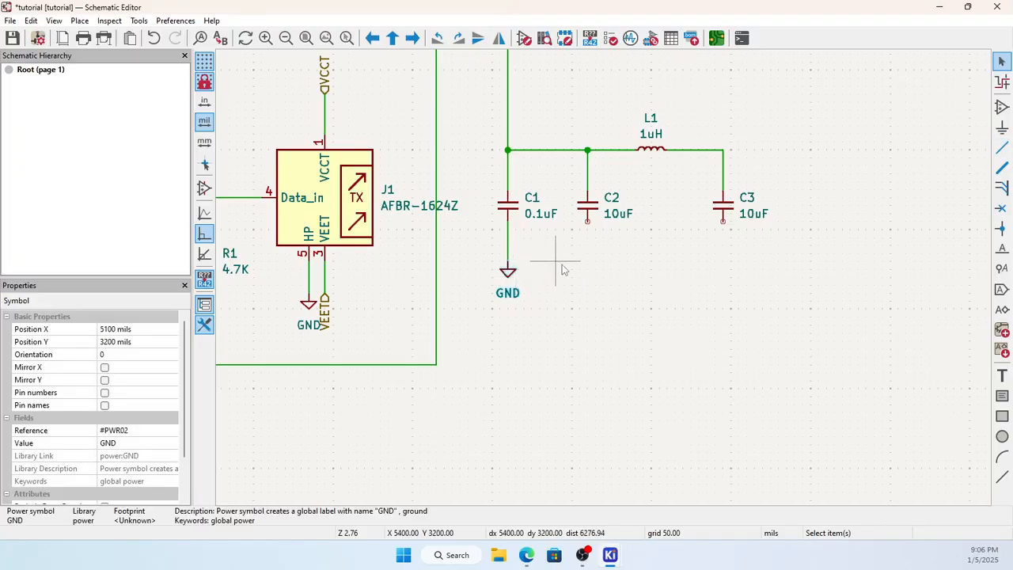
left_click(587, 276)
key("ctrl+v")
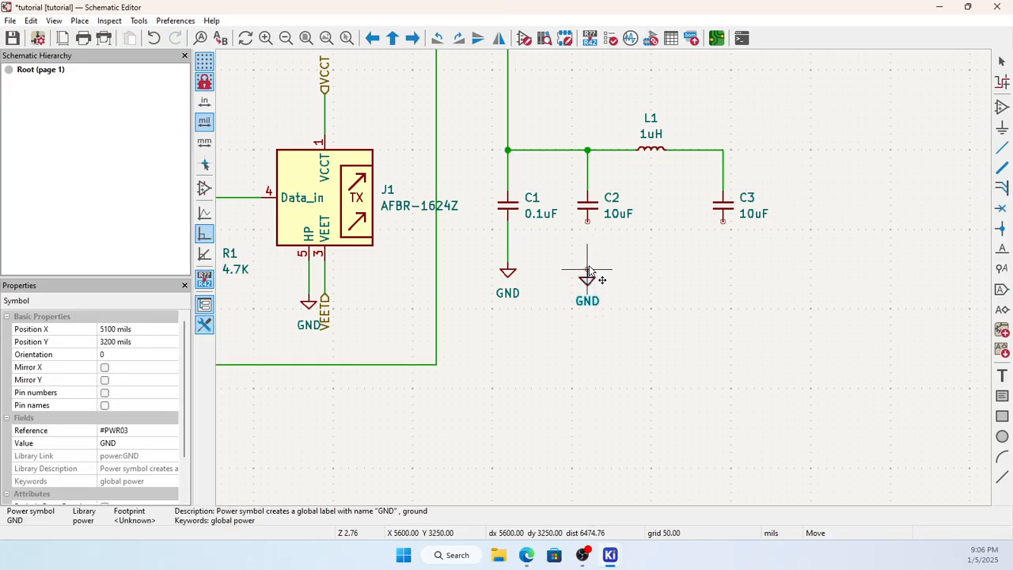
left_click(588, 270)
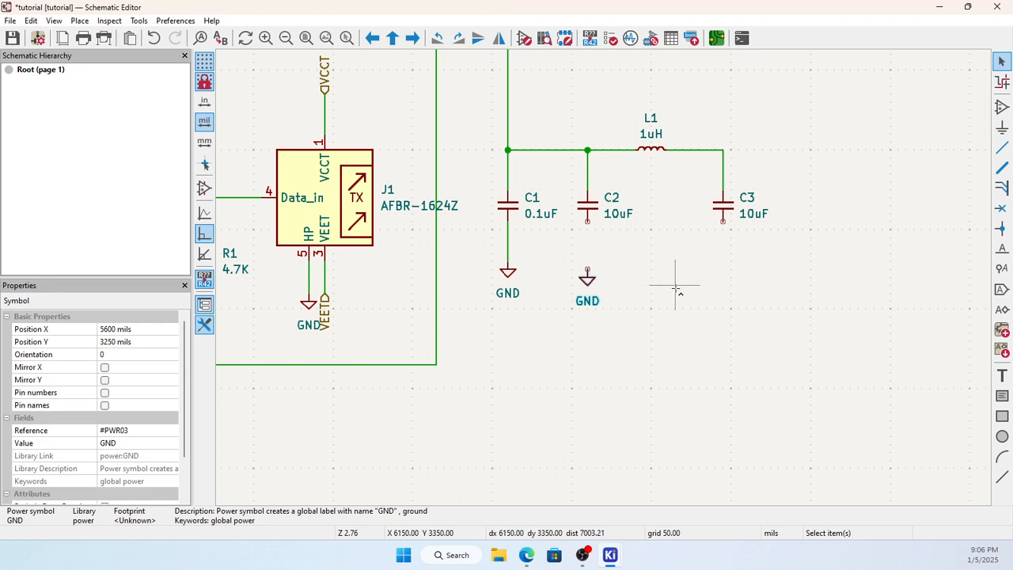
key("ctrl+v")
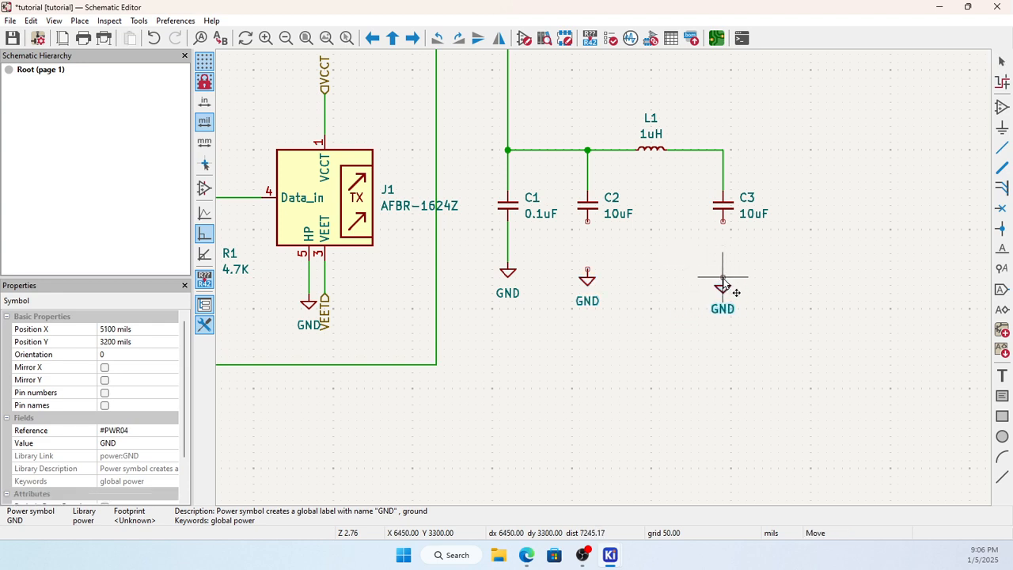
left_click(723, 282)
Wire the lower pins of C2 and C3 straight down to the GND symbols below them.
left_click(1004, 150)
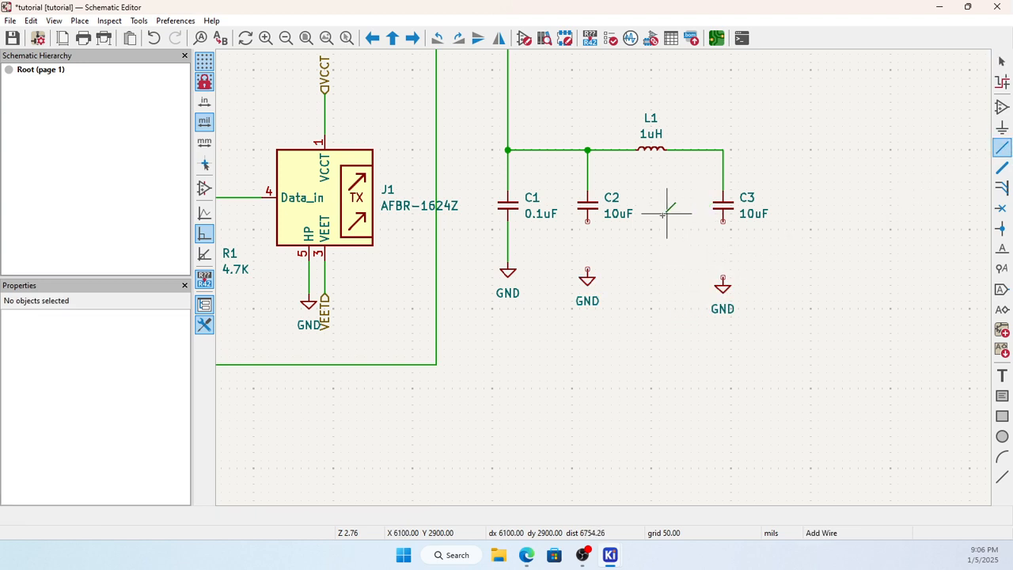
left_click(586, 222)
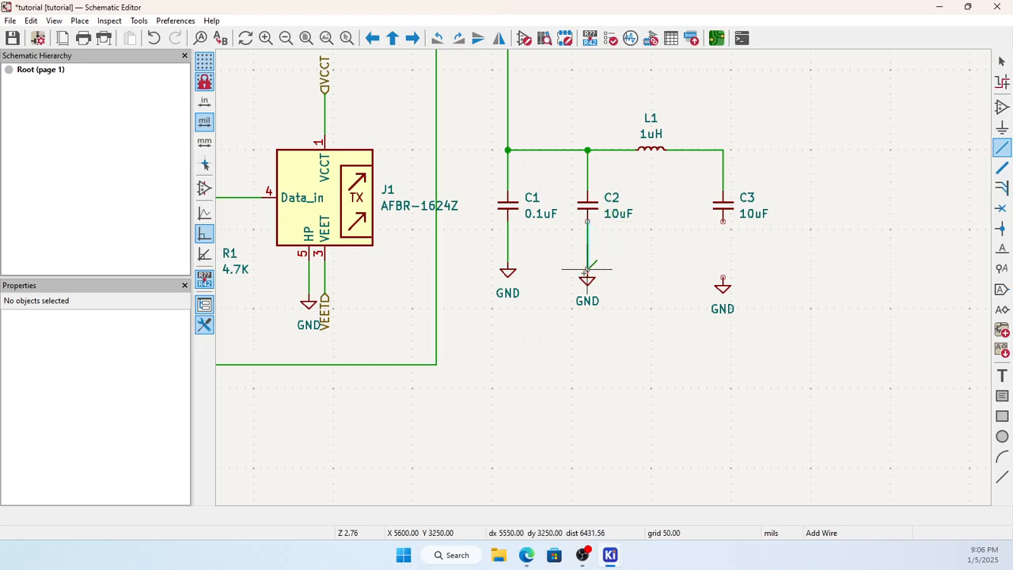
left_click(586, 269)
left_click(722, 222)
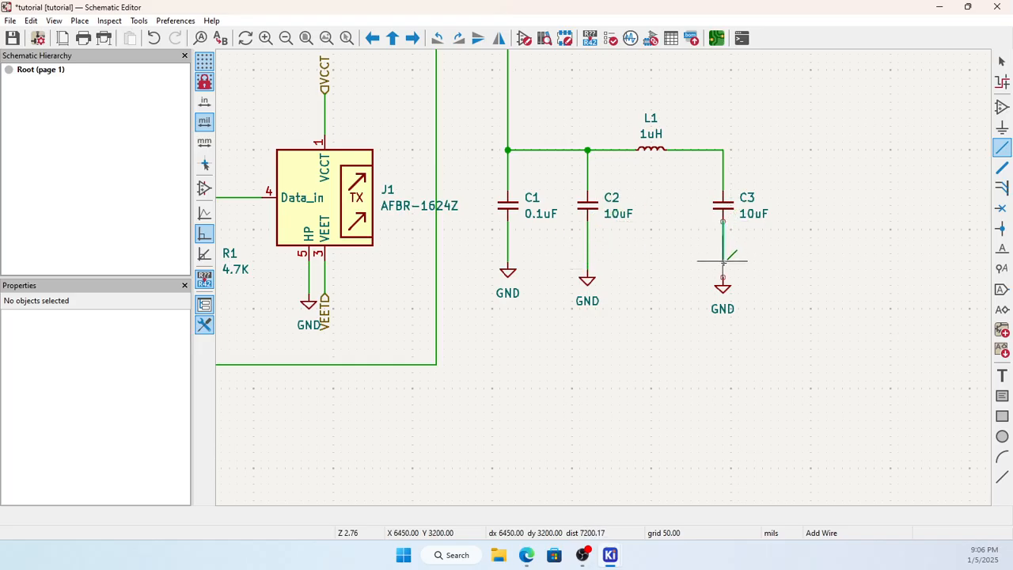
left_click(723, 277)
Delete the horizontal wire segment joining the C1 line to the junction above C2.
scroll(722, 277, "down", 3)
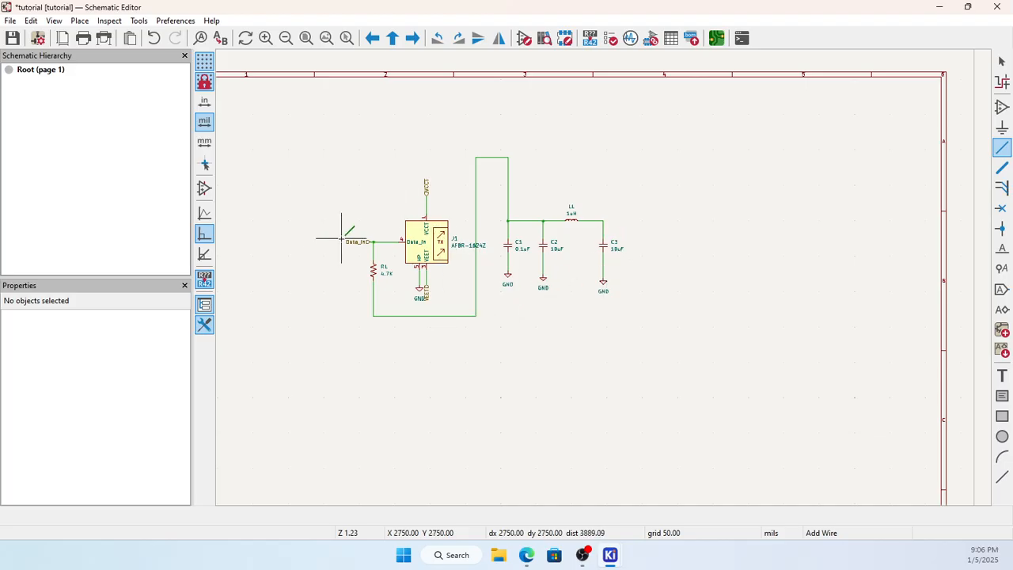
scroll(384, 253, "up", 3)
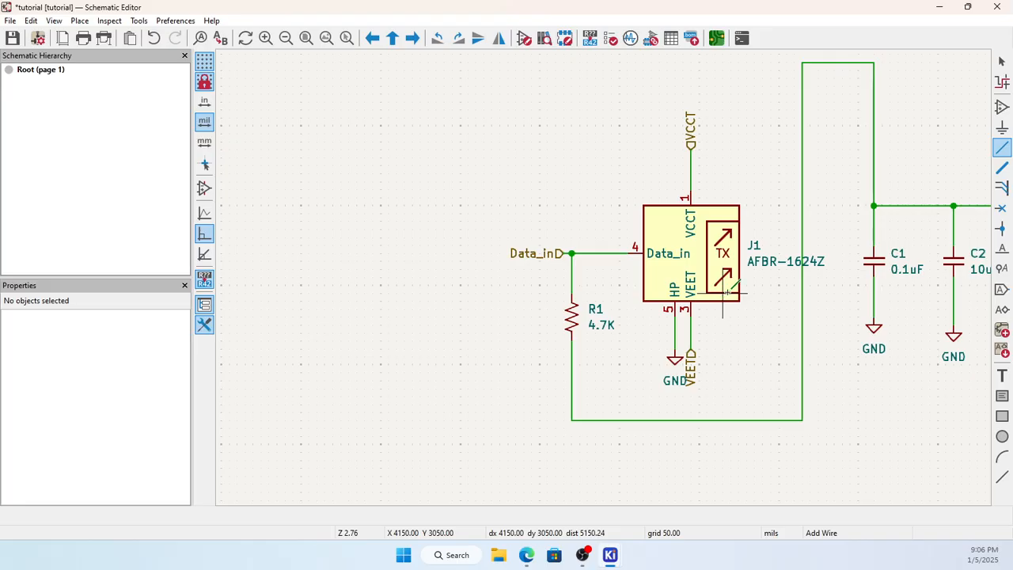
scroll(722, 293, "down", 2)
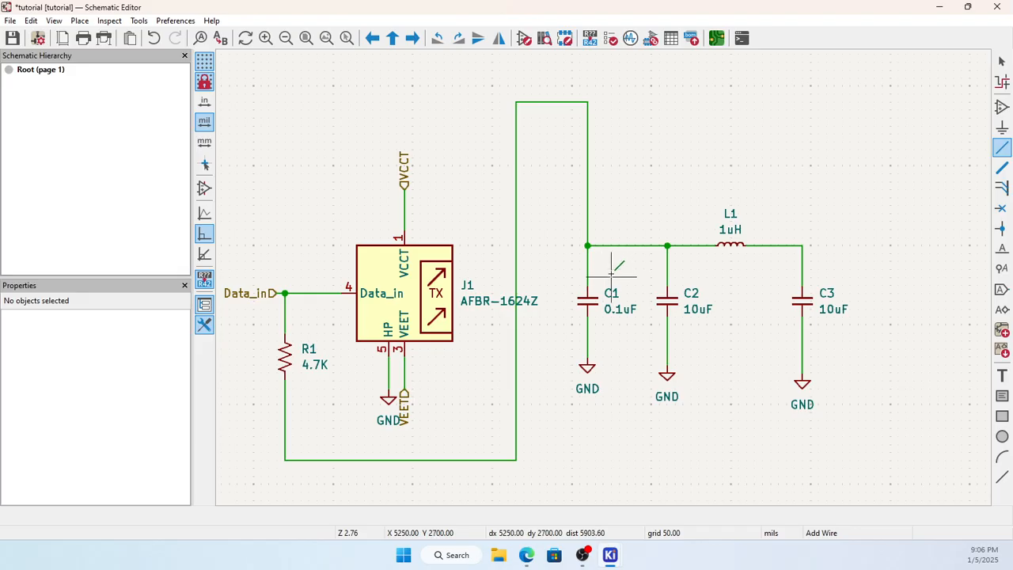
key("Escape")
left_click(622, 246)
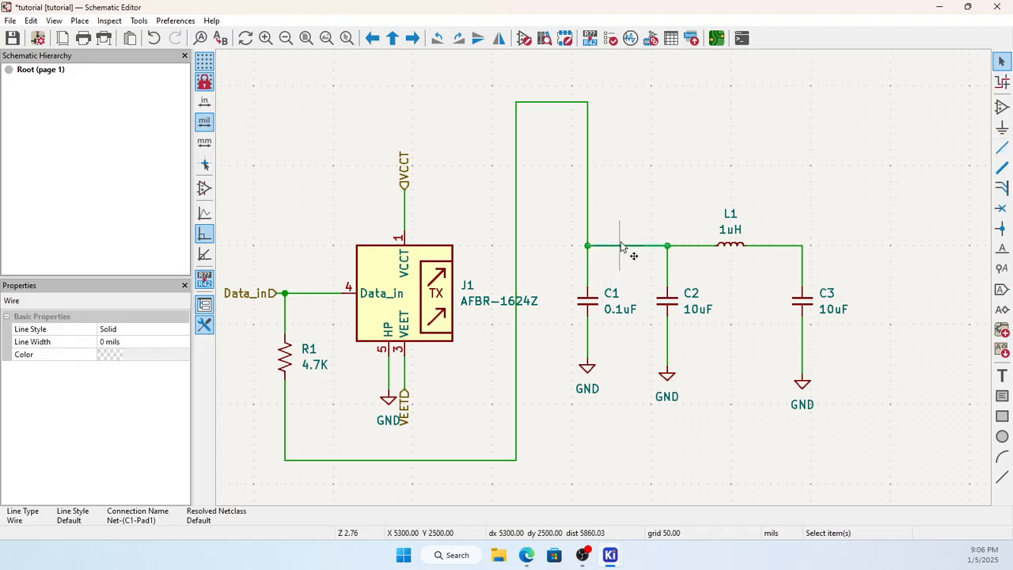
key("Delete")
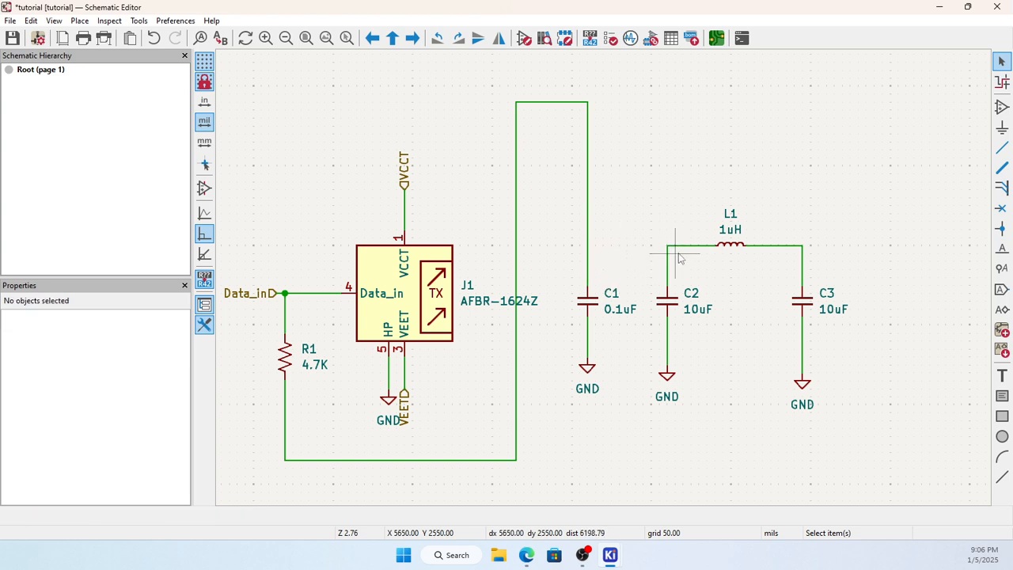
Place a VCC power symbol on the wire between L1 and C3.
left_click(1003, 129)
left_click(974, 148)
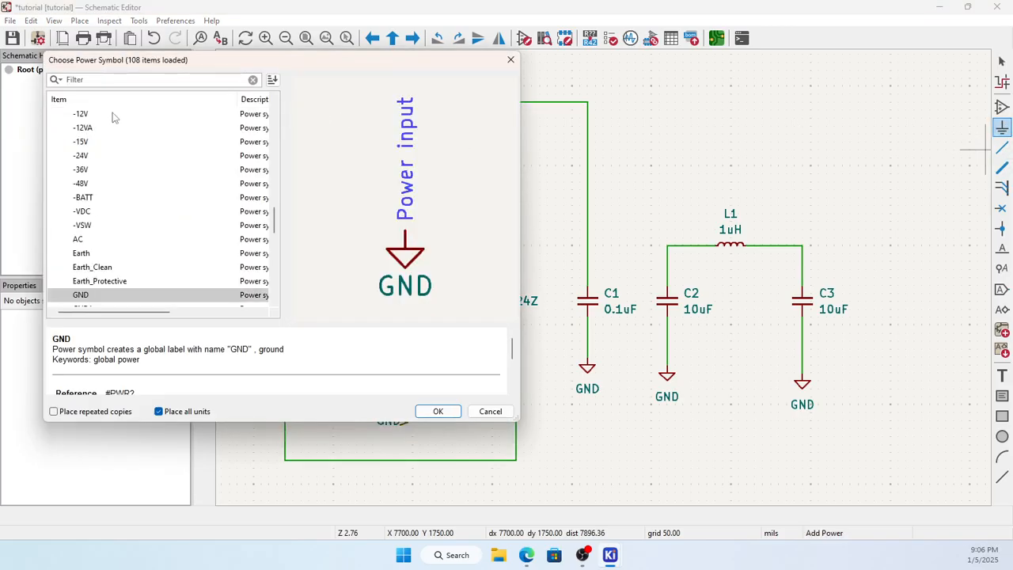
scroll(95, 225, "down", 3)
scroll(98, 234, "down", 6)
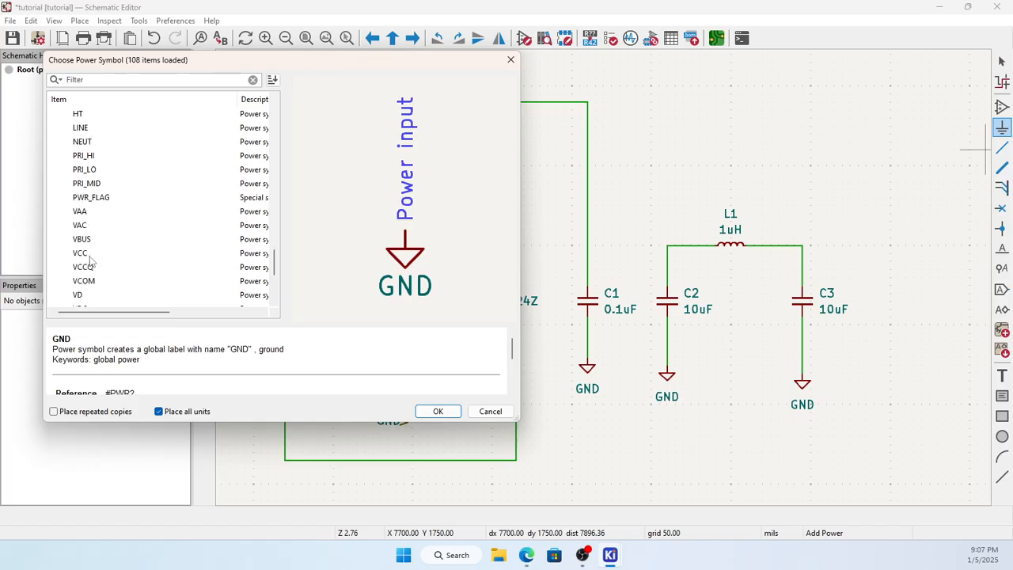
left_click(81, 184)
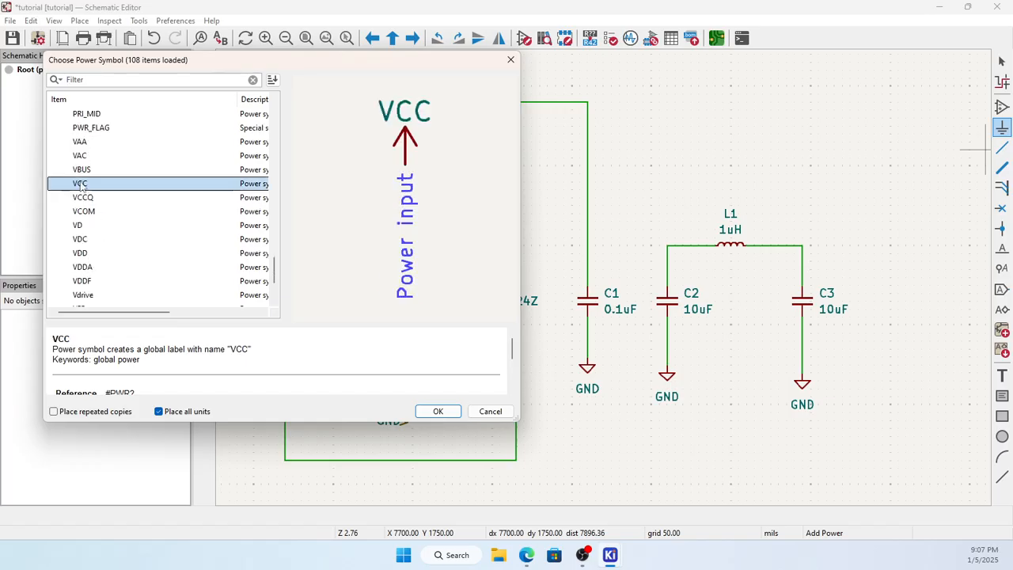
left_click(435, 410)
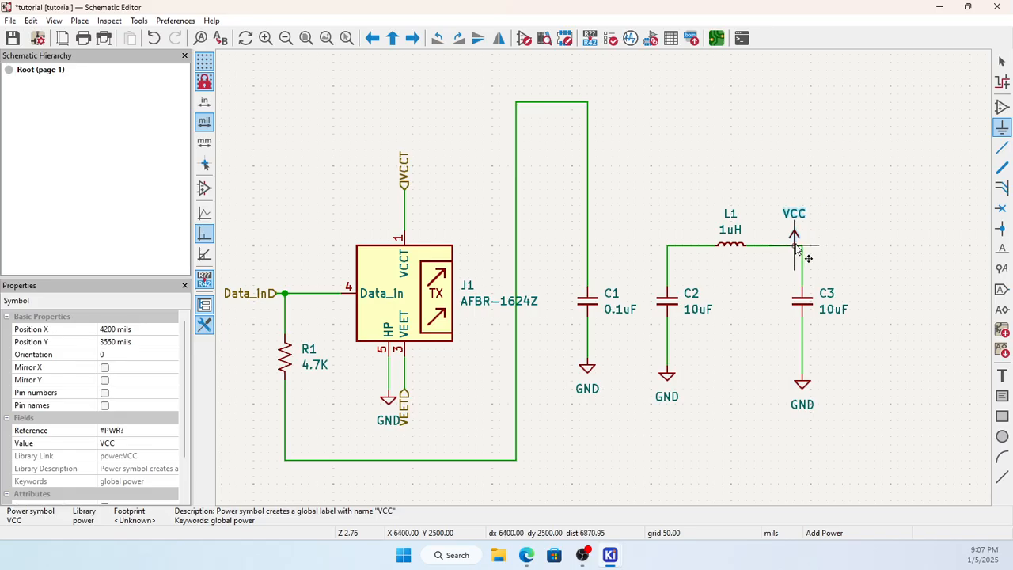
left_click(796, 248)
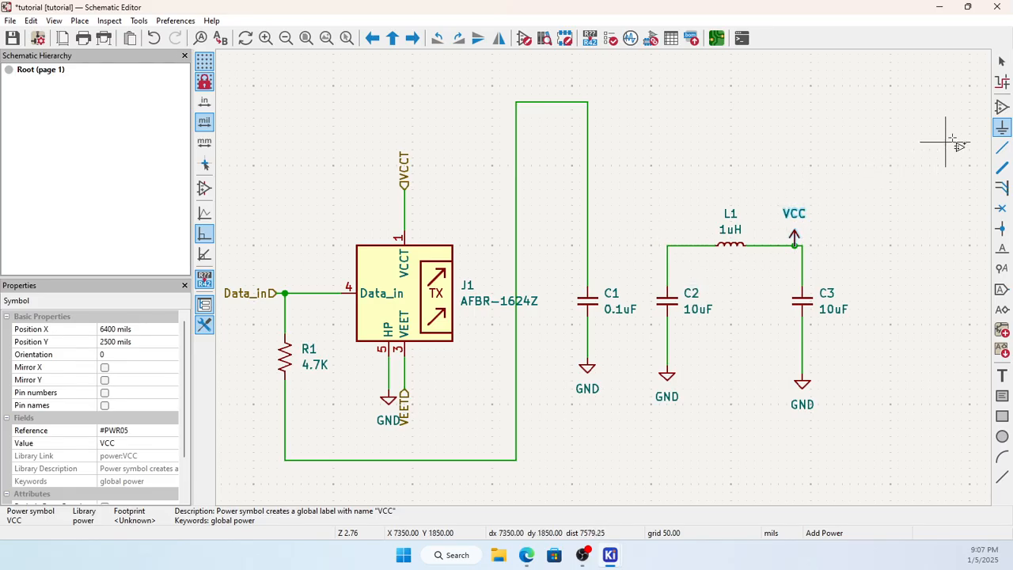
Wire the VCCT line above pin 1 of J1 to the wire between C2 and L1.
left_click(1002, 147)
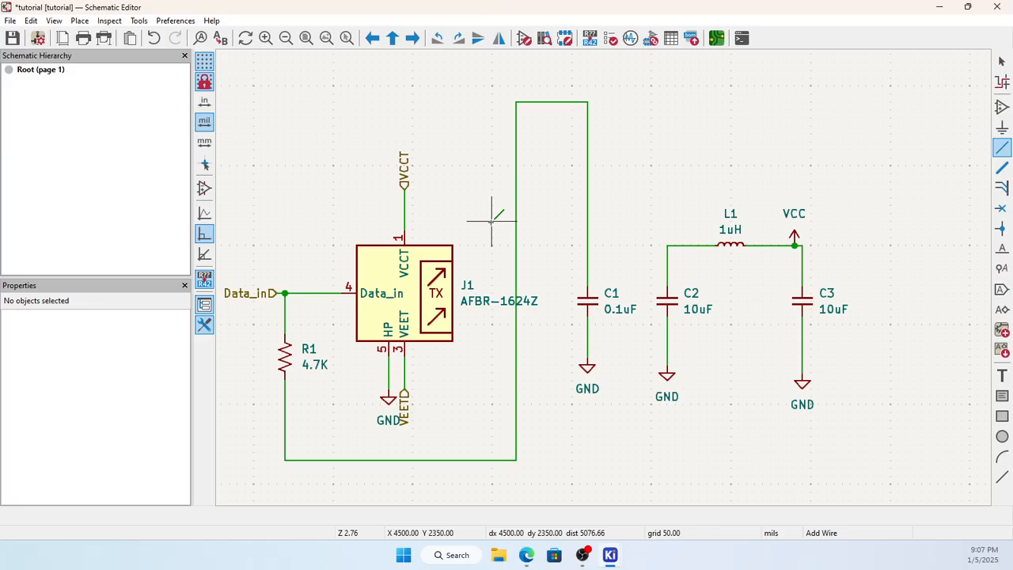
left_click(404, 205)
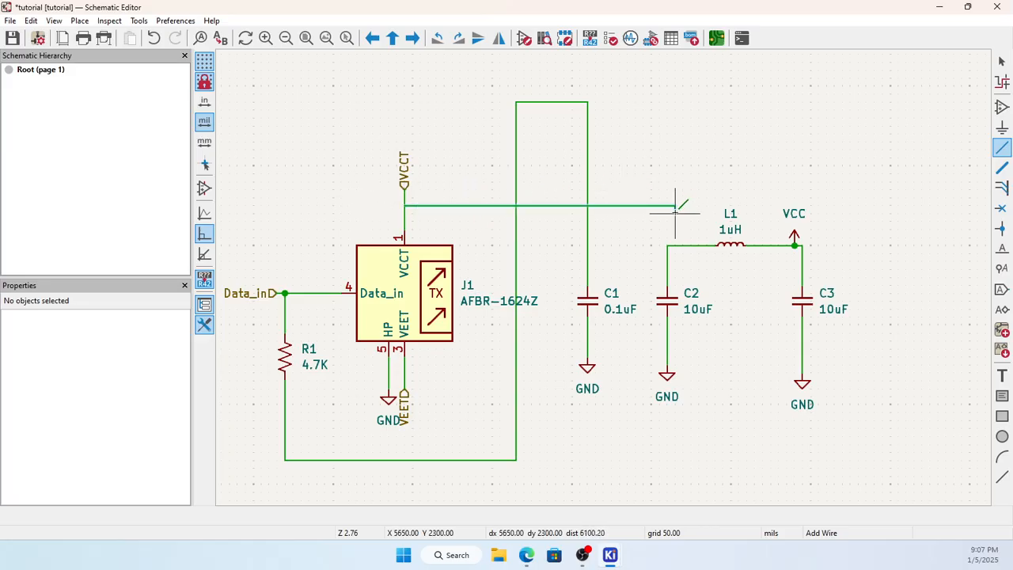
left_click(675, 245)
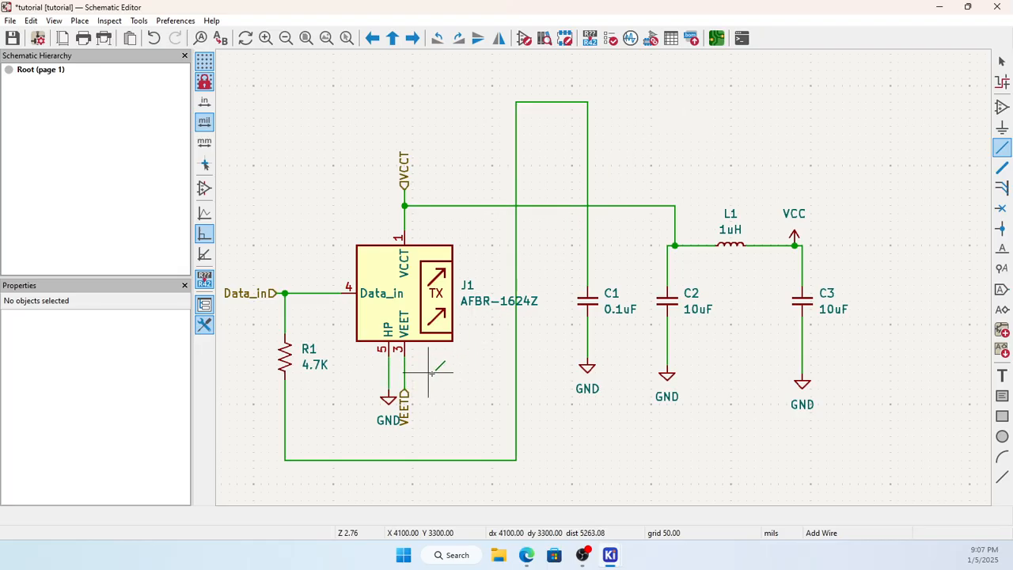
key("Escape")
Delete the wire below pin 3 of J1 and its VEET label.
left_click(405, 379)
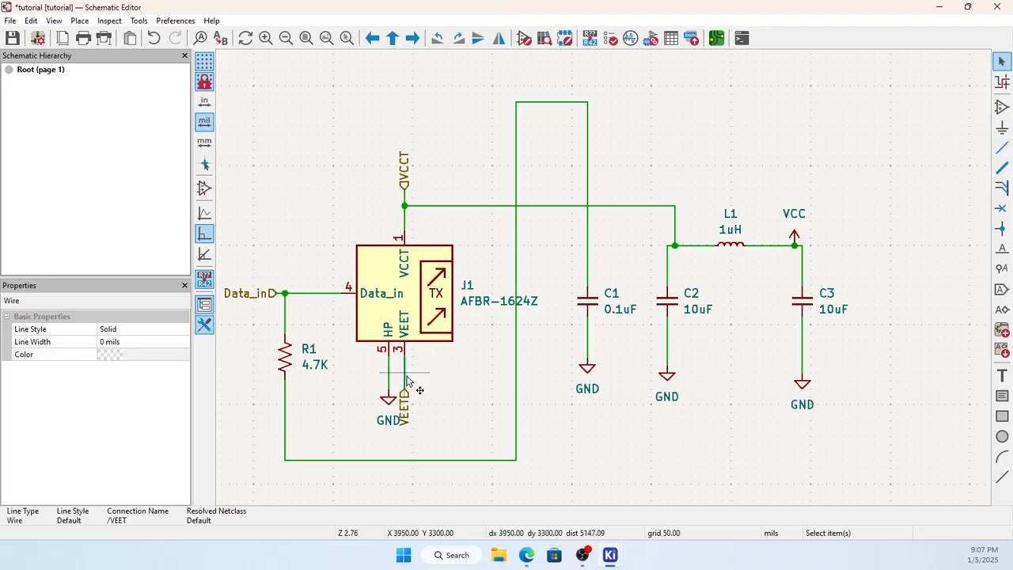
key("Delete")
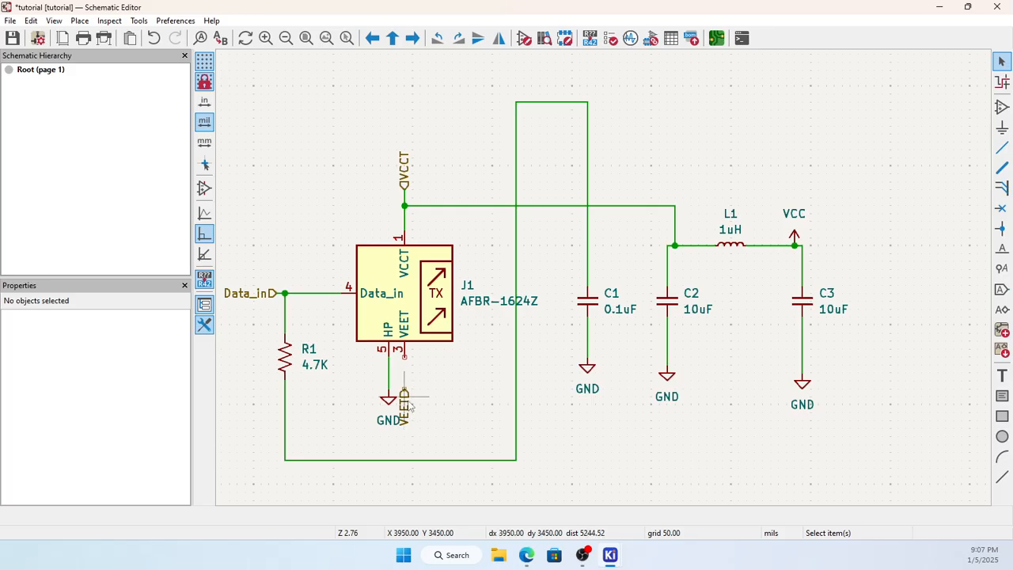
left_click(408, 403)
key("Delete")
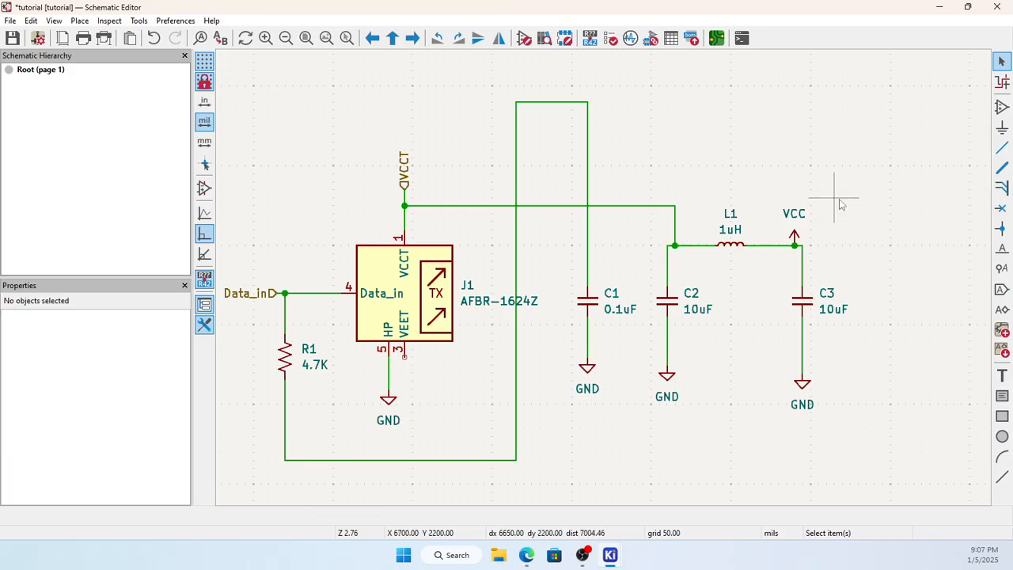
Wire pin 3 (VEET) of J1 to the vertical wire between pin 5 and its GND symbol.
left_click(1001, 148)
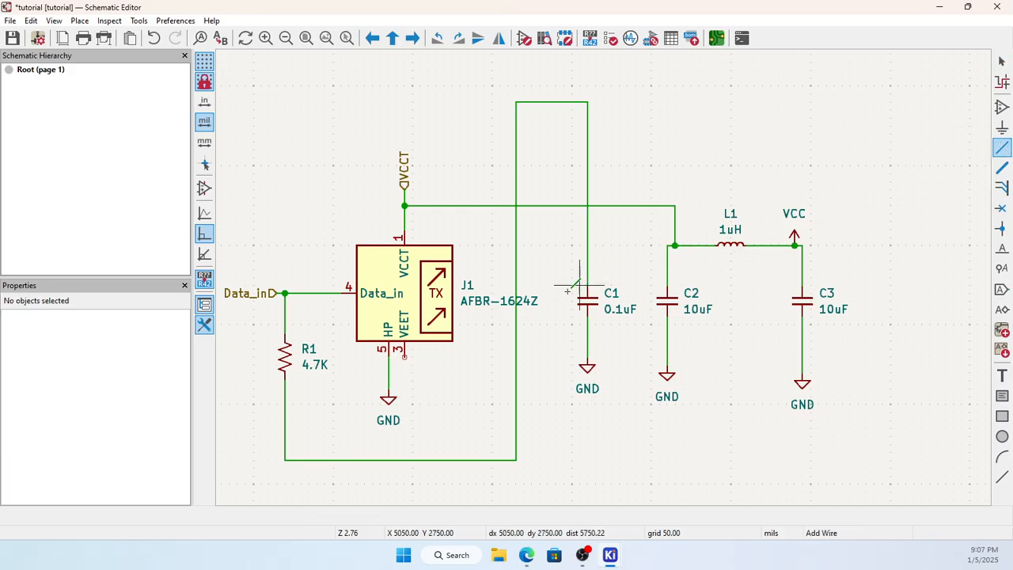
left_click(388, 380)
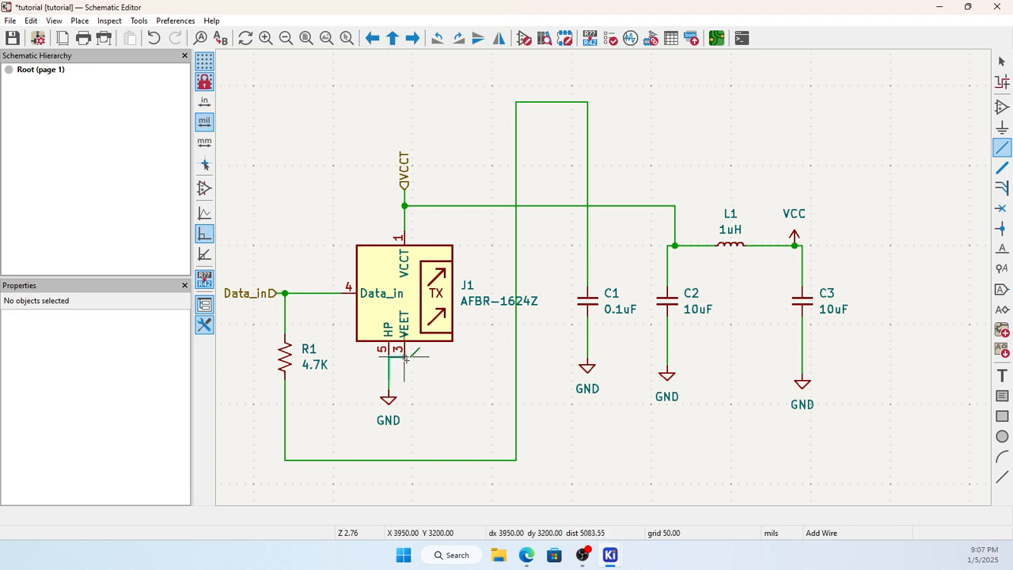
left_click(388, 356)
left_click(388, 379)
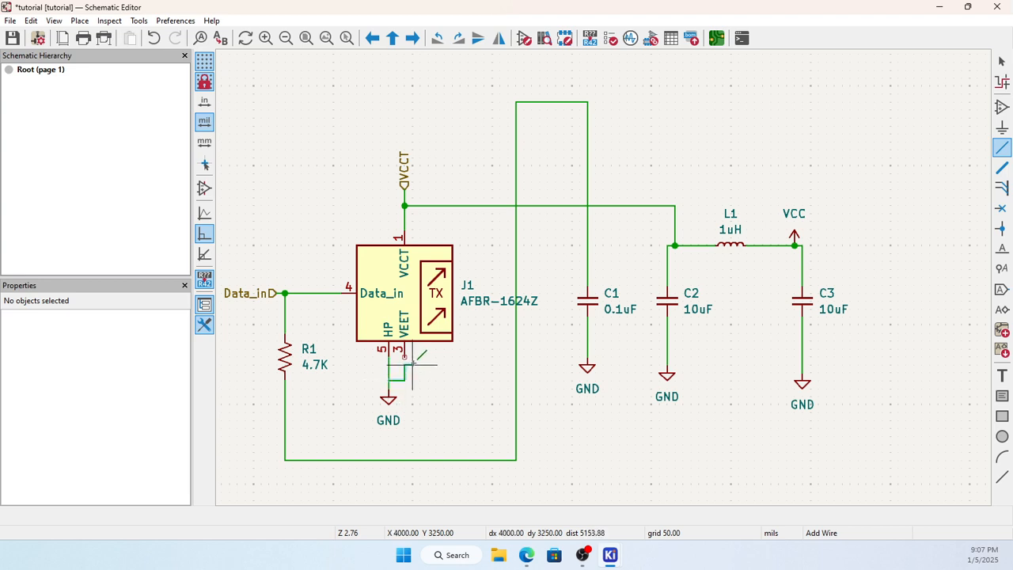
left_click(405, 356)
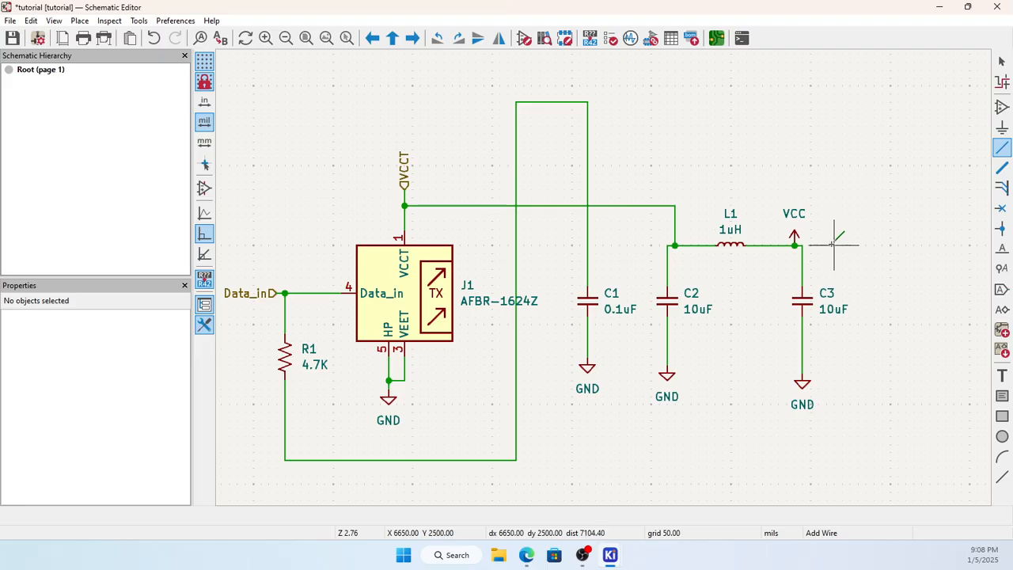
Save the tutorial schematic.
scroll(829, 244, "down", 5)
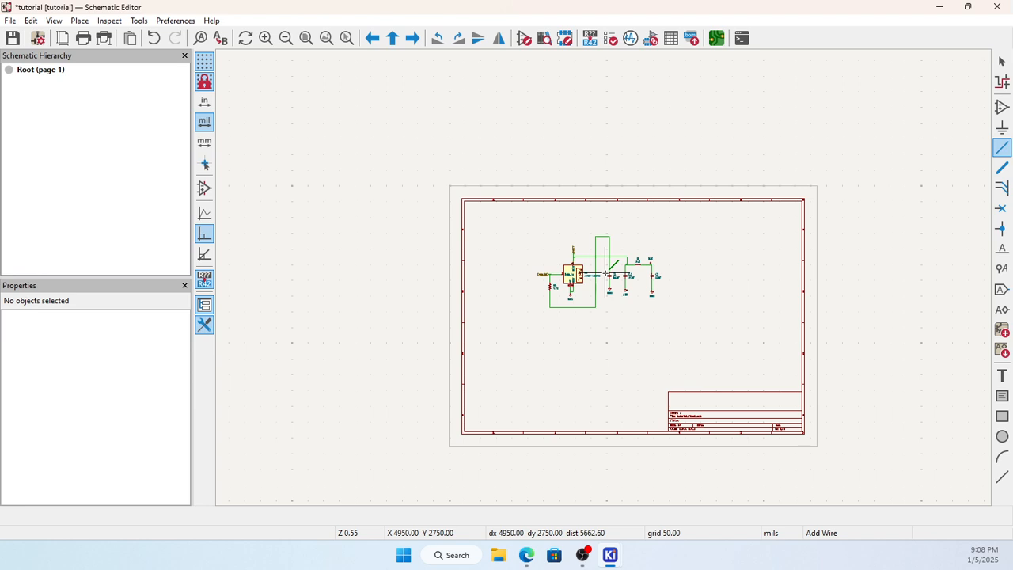
scroll(606, 274, "down", 1)
scroll(606, 273, "up", 7)
scroll(603, 277, "down", 3)
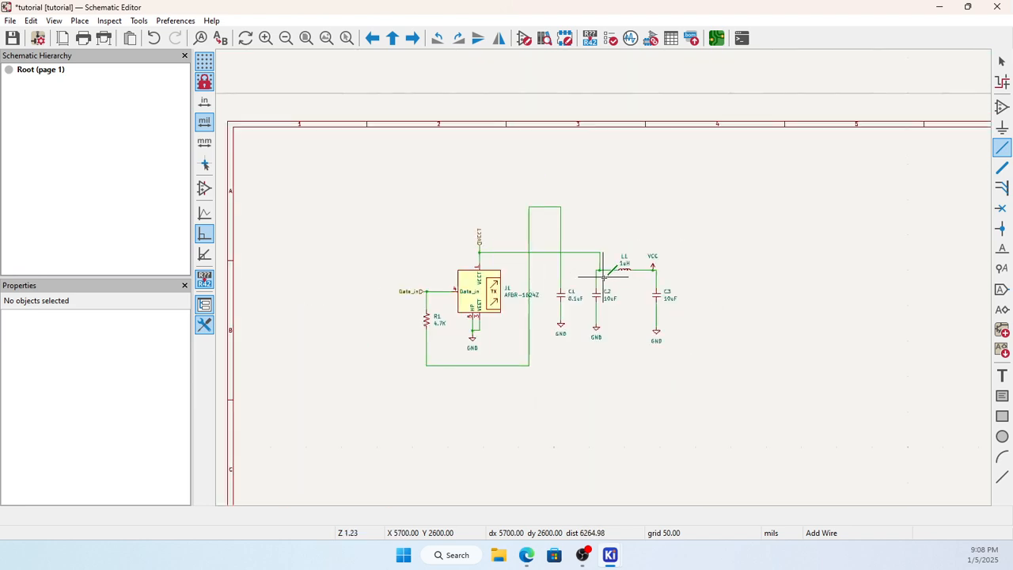
left_click(13, 38)
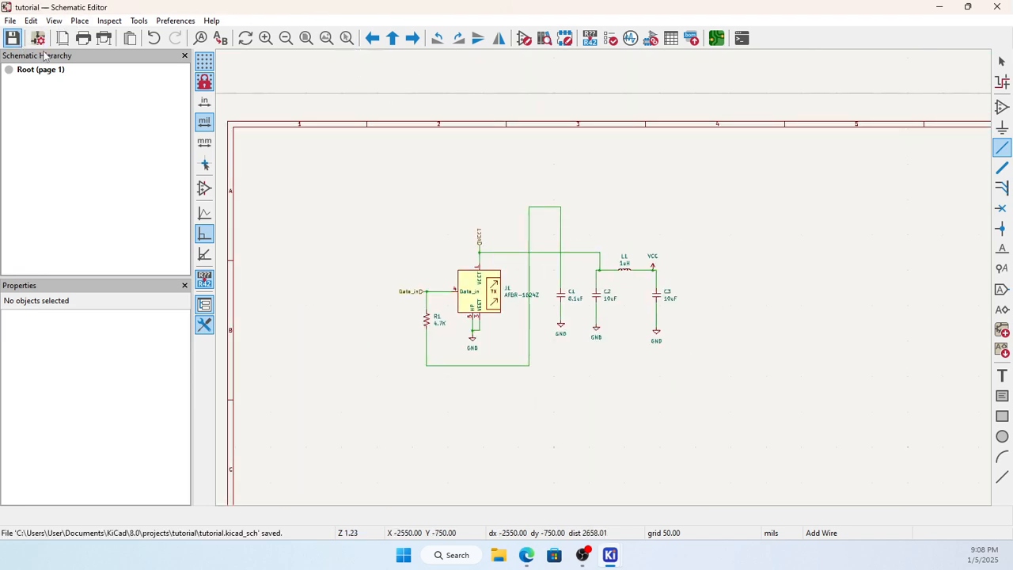
Switch to the PCB Editor and update the board from the schematic, replacing footprints with those specified in the schematic.
left_click(716, 38)
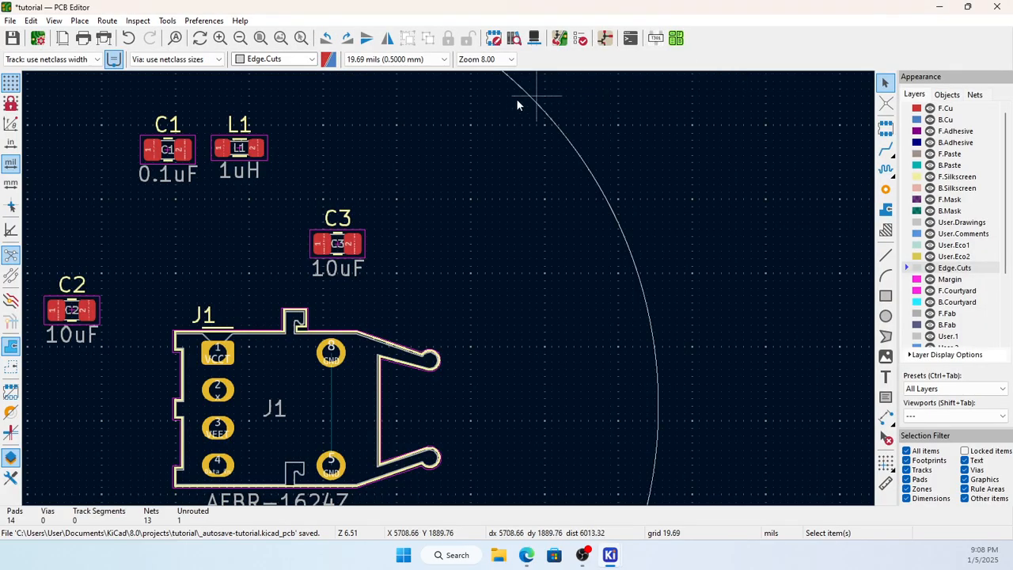
left_click(169, 21)
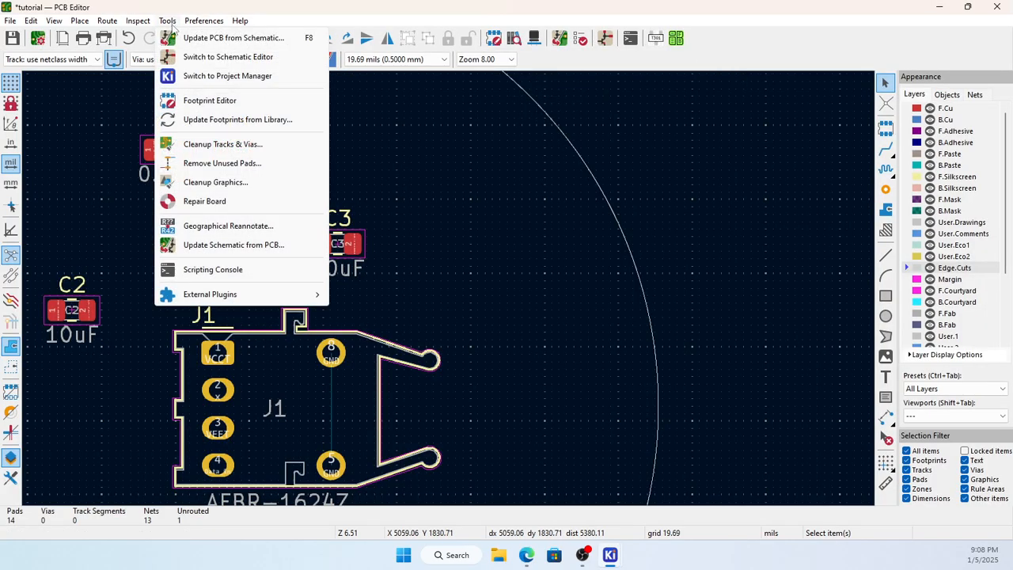
left_click(230, 38)
left_click(400, 340)
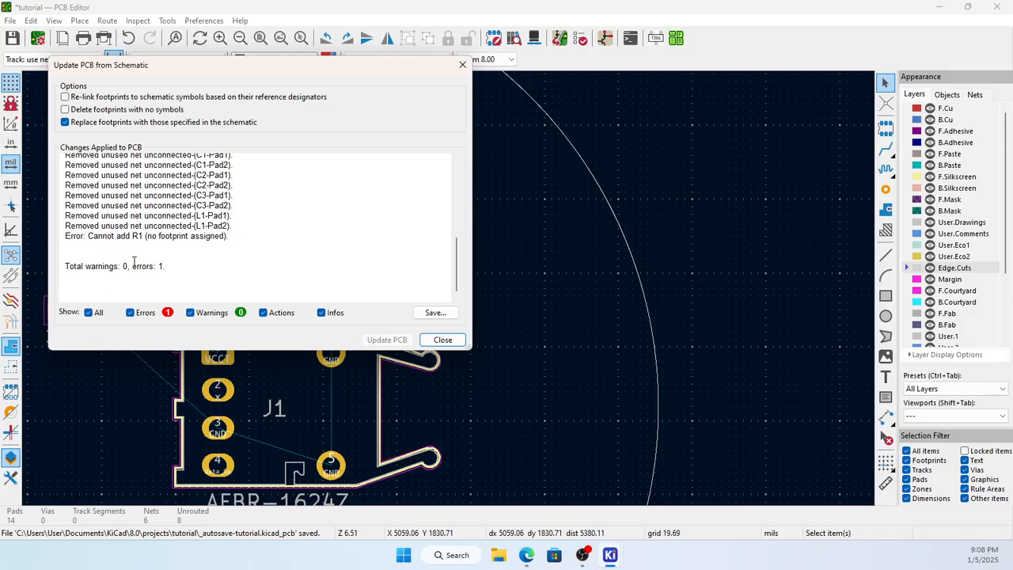
left_click(441, 340)
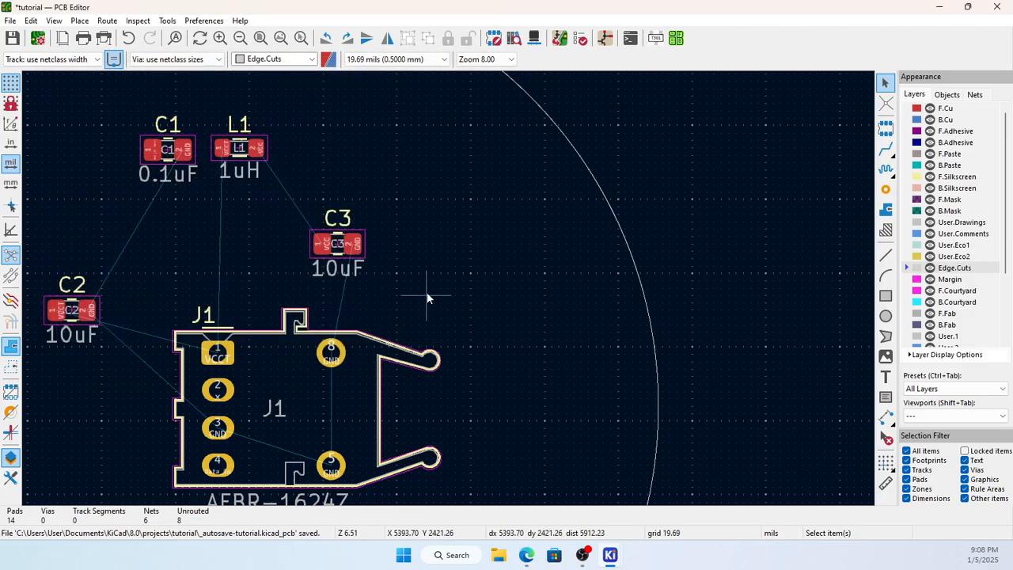
Switch to the Schematic Editor and assign the R_0805_2012Metric_Pad1.20x1.40mm_HandSolder footprint to resistor R1.
left_click(605, 38)
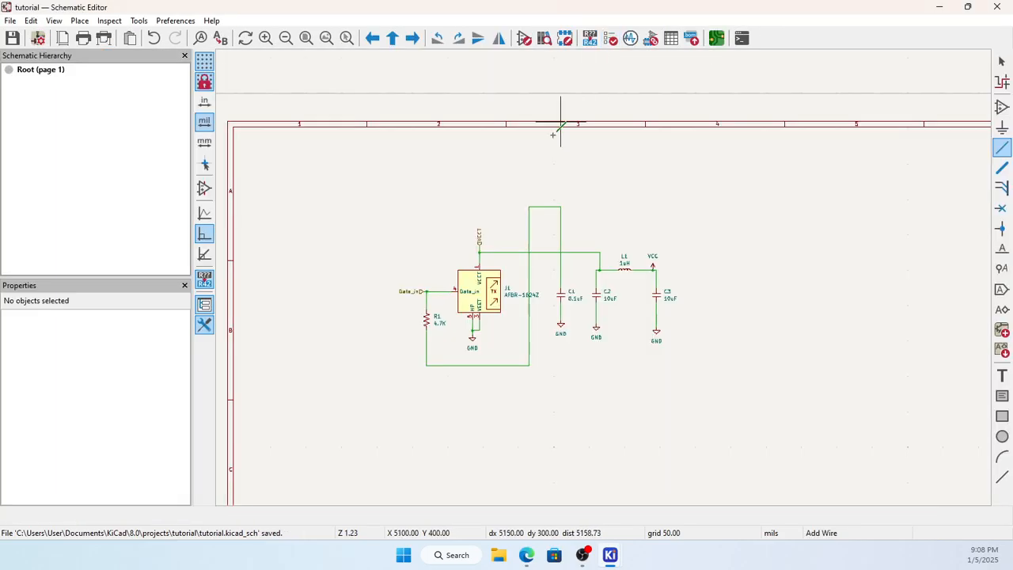
scroll(602, 276, "down", 2)
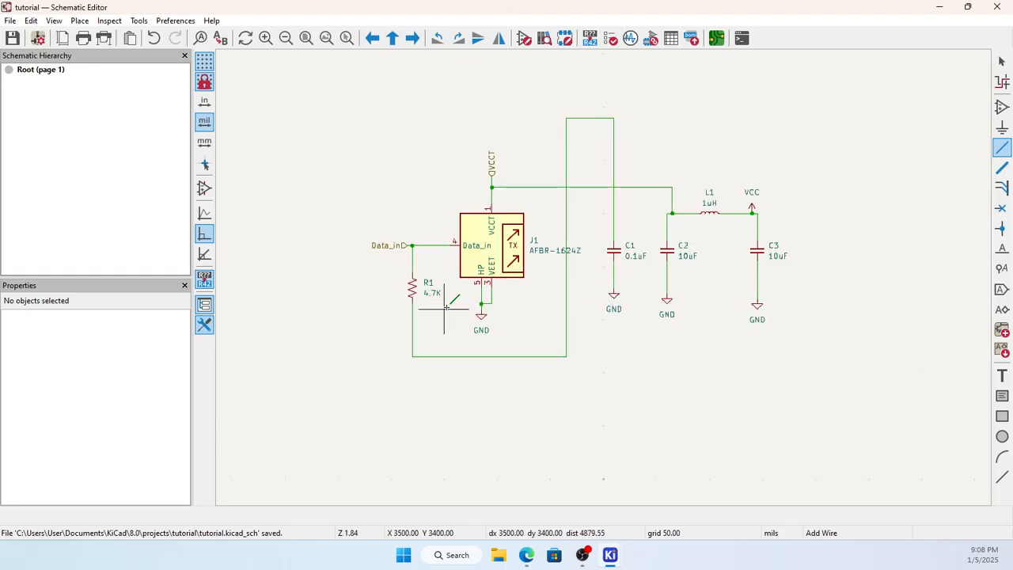
key("Escape")
double_click(412, 290)
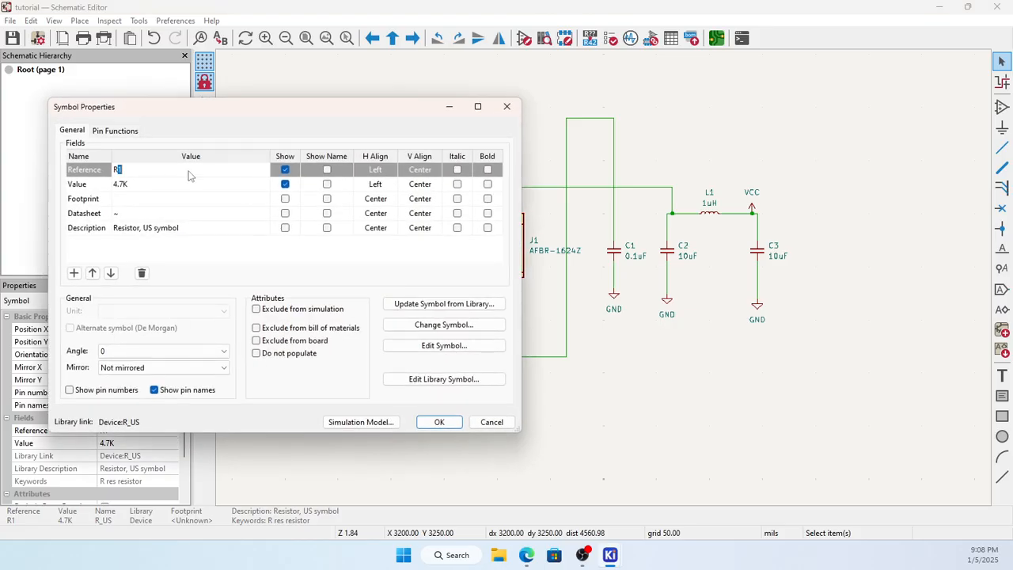
left_click(152, 202)
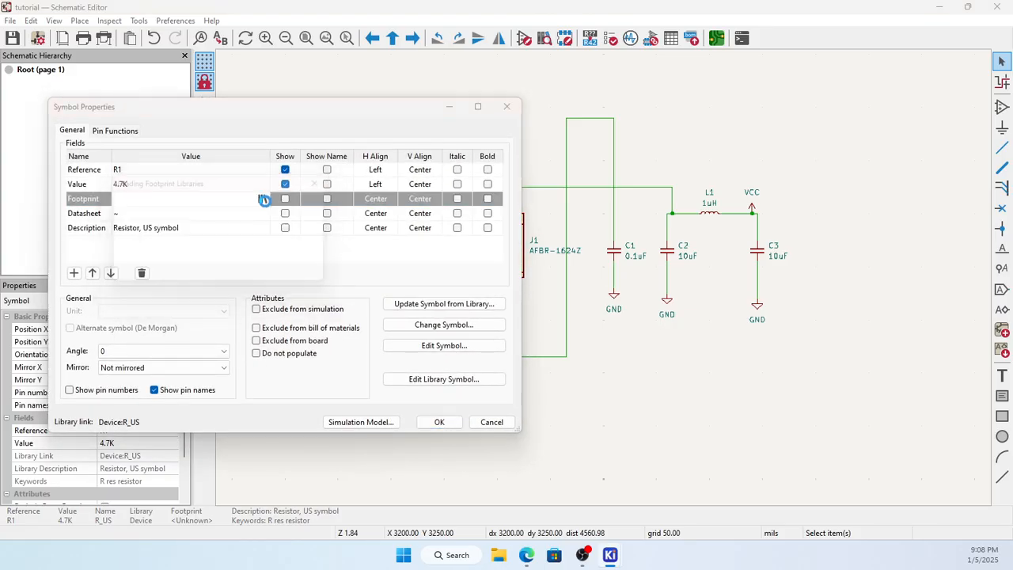
left_click(262, 199)
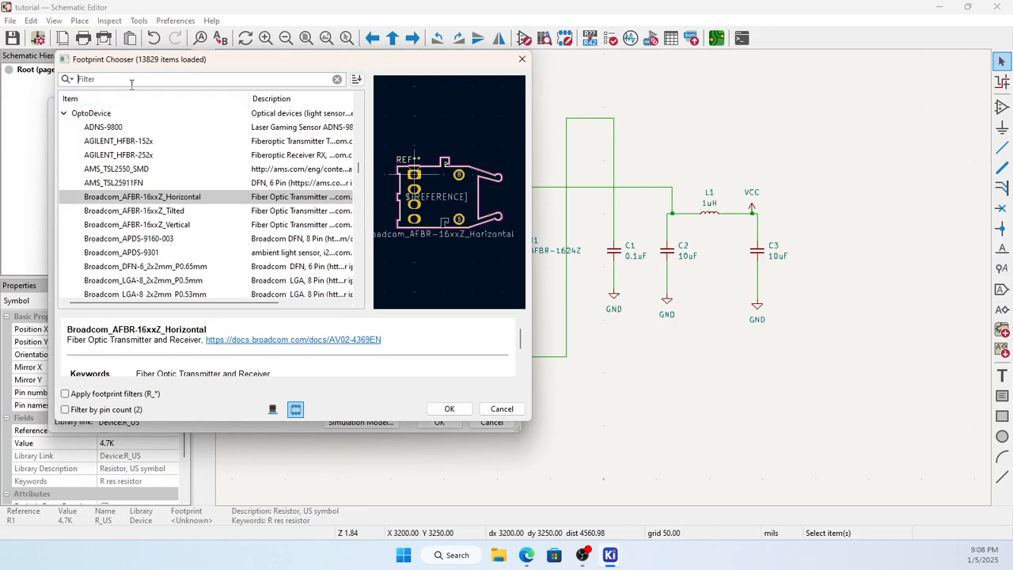
type("re")
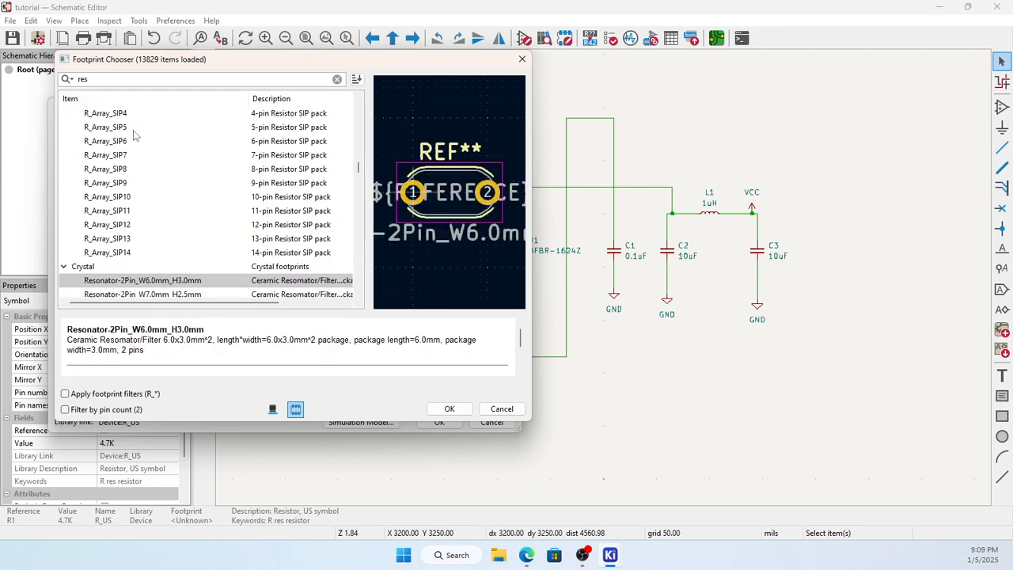
type("sis")
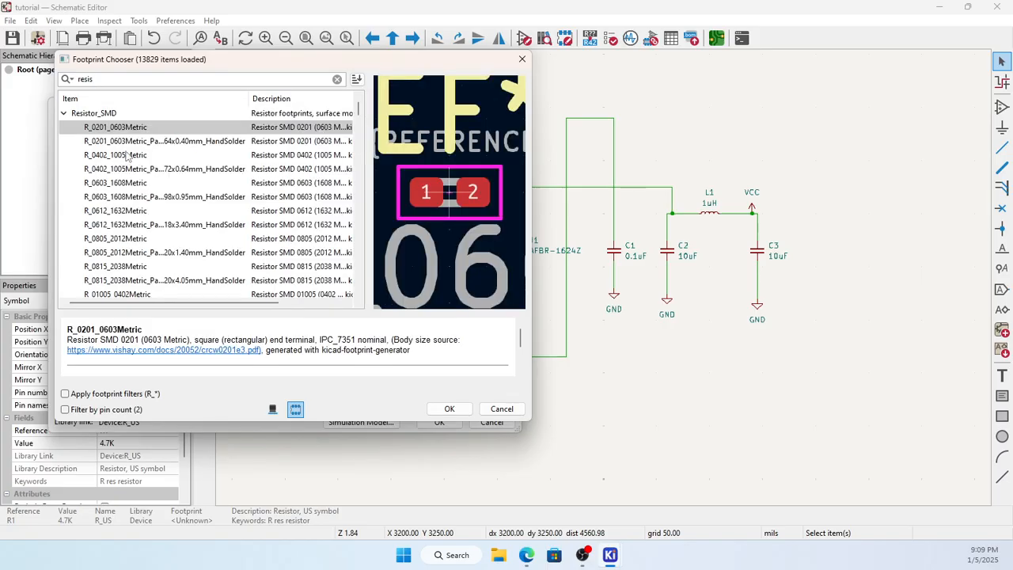
scroll(123, 221, "down", 1)
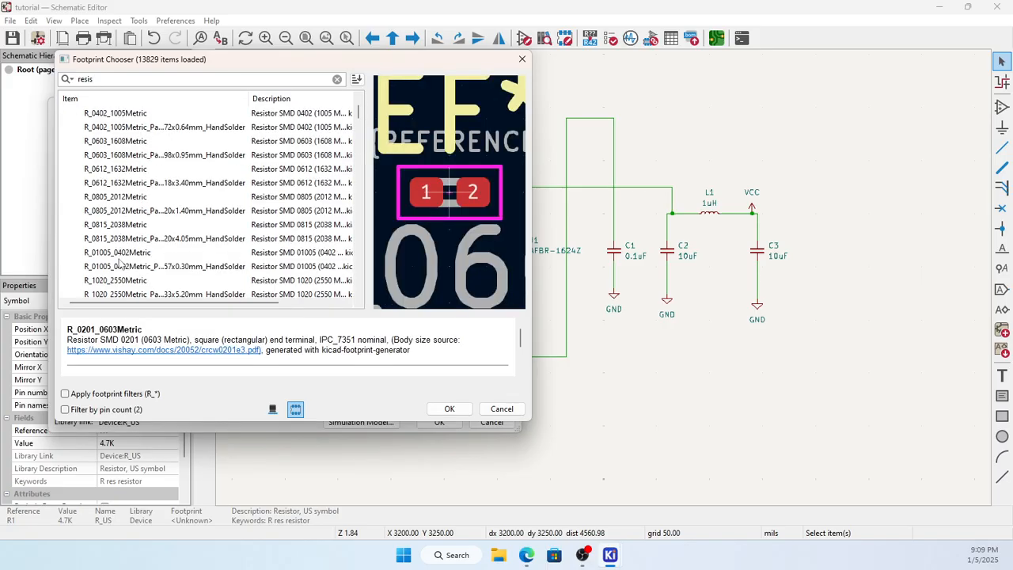
left_click(136, 211)
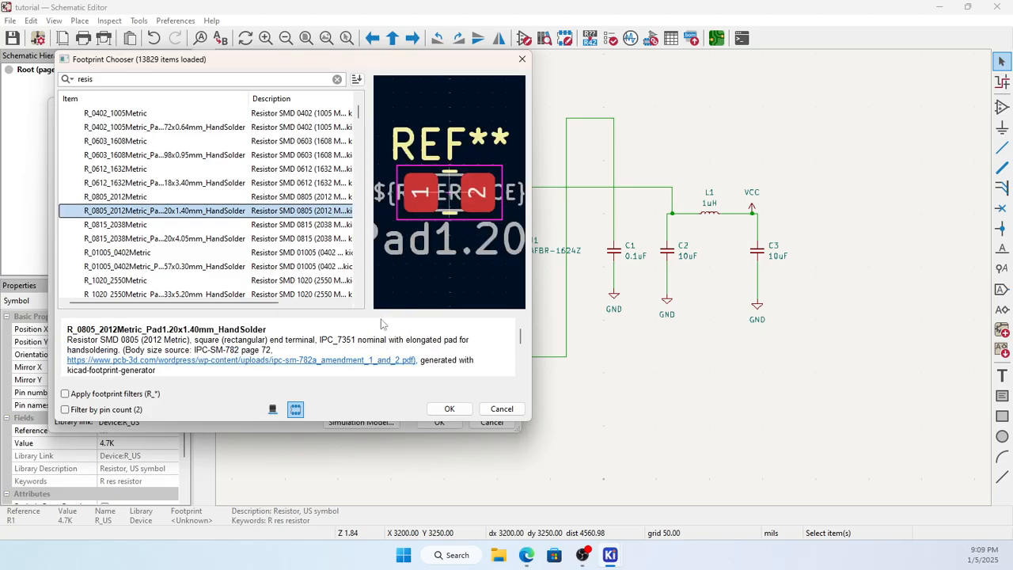
left_click(441, 408)
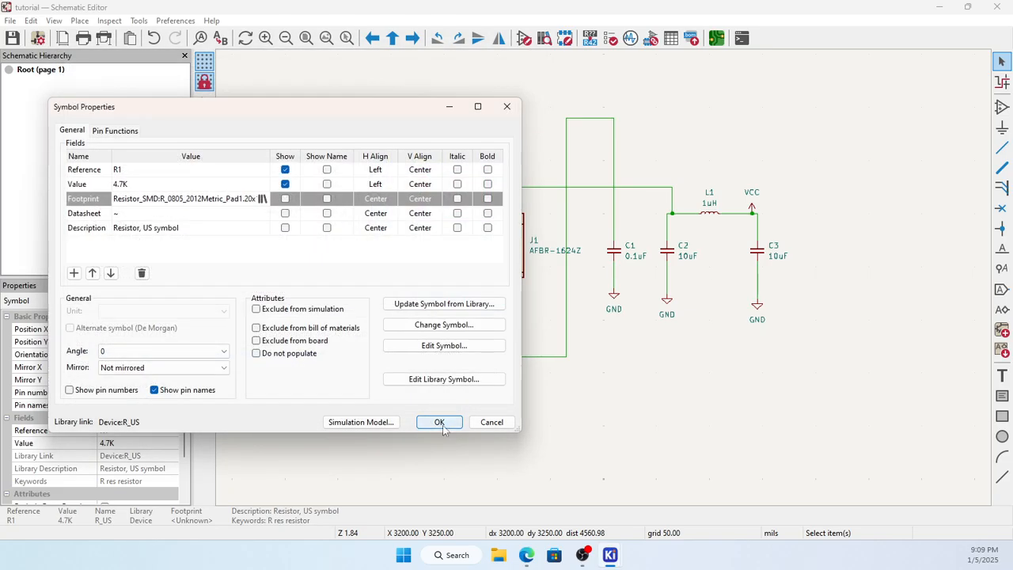
left_click(442, 422)
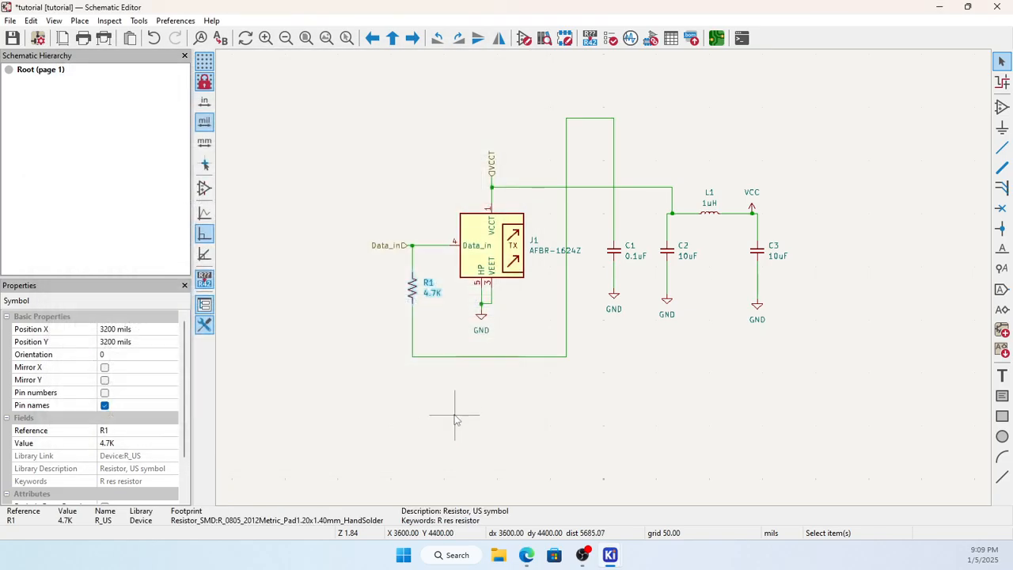
Switch to the PCB Editor and update the board from the schematic to bring in R1.
left_click(716, 39)
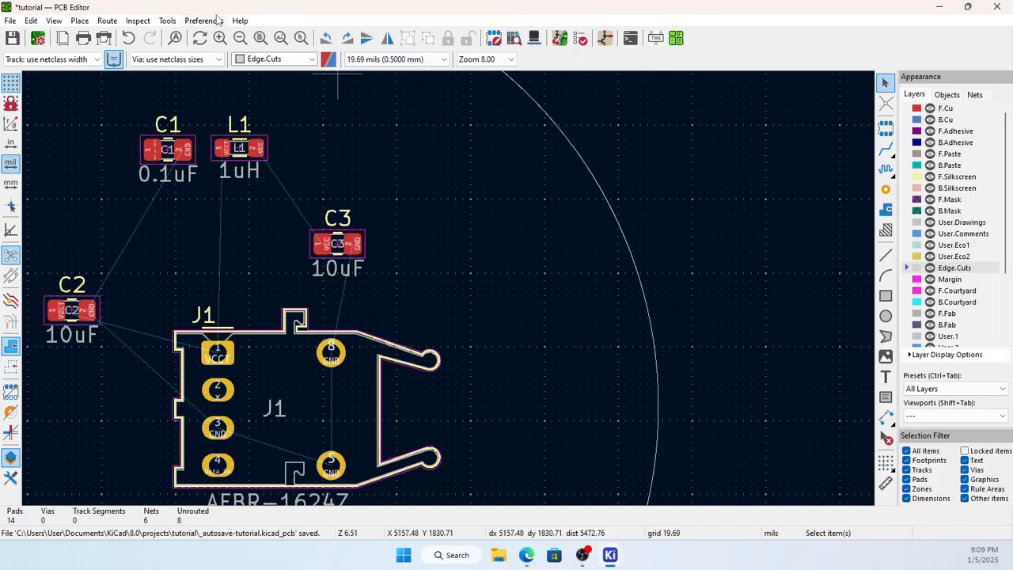
left_click(167, 20)
left_click(226, 37)
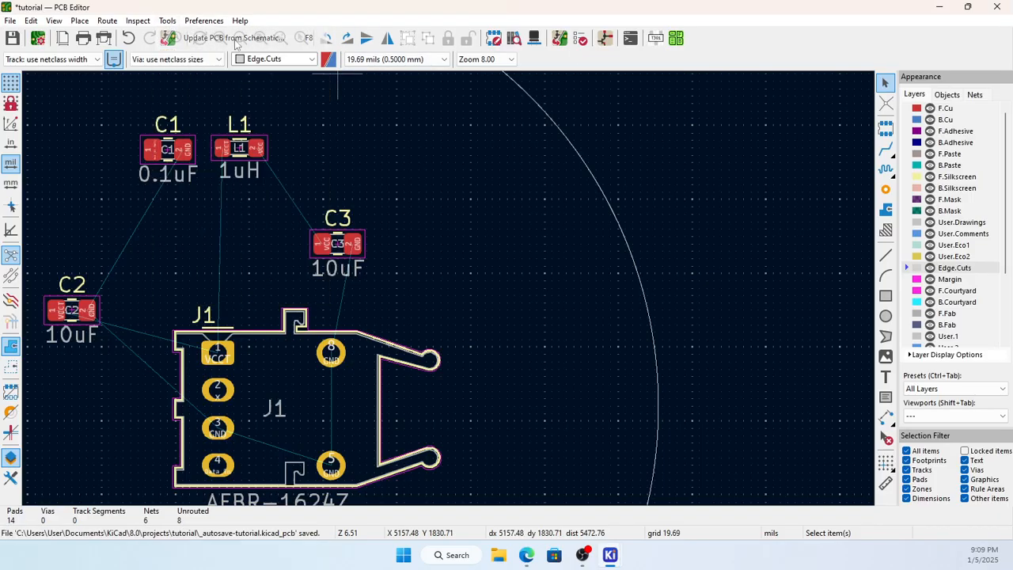
left_click(397, 339)
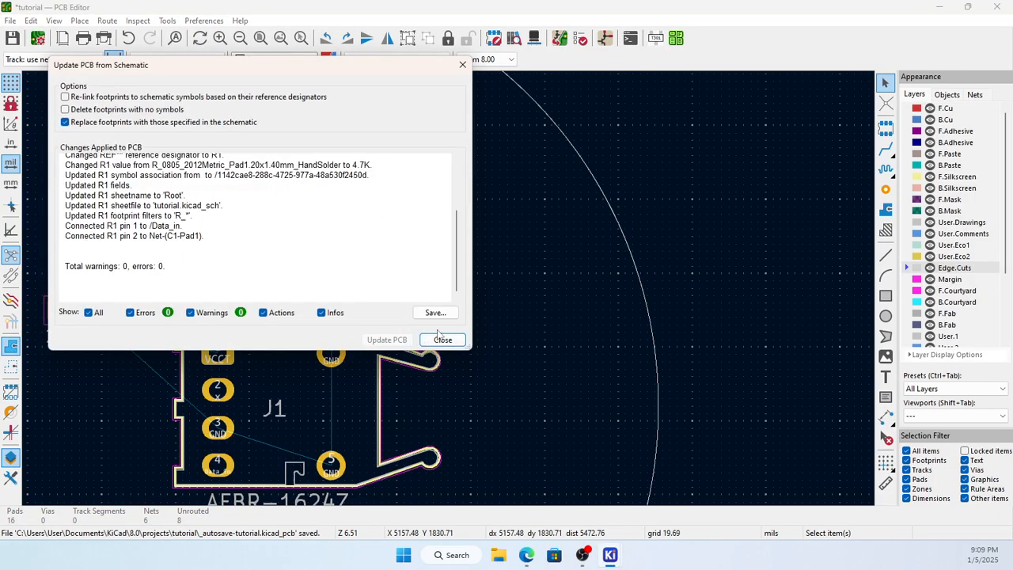
left_click(442, 339)
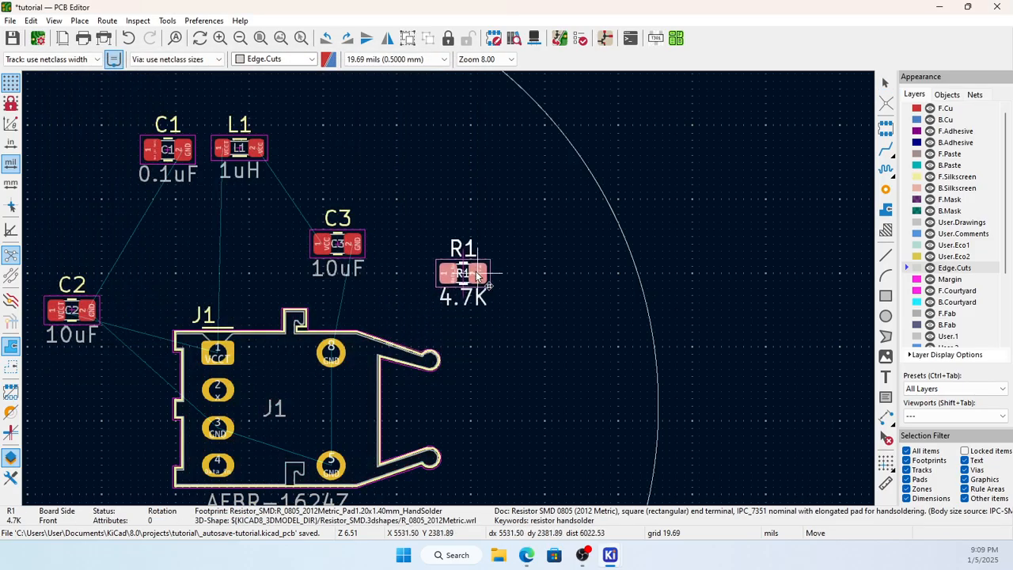
Place the R1 footprint inside the board outline and shift it below C2, beside the pin side of J1.
left_click(473, 258)
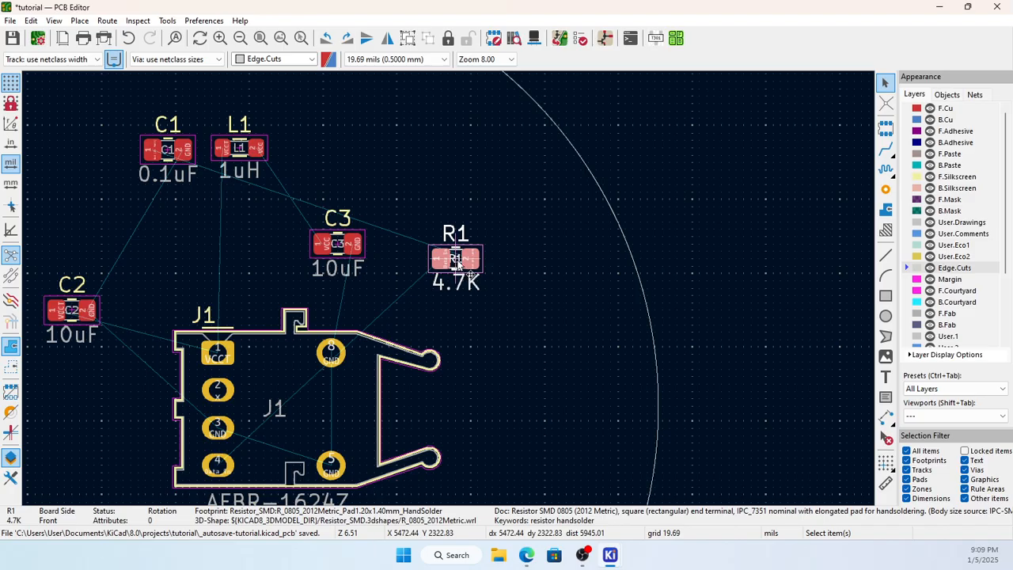
left_click_drag(457, 264, 57, 446)
scroll(447, 290, "down", 3)
scroll(532, 282, "up", 3)
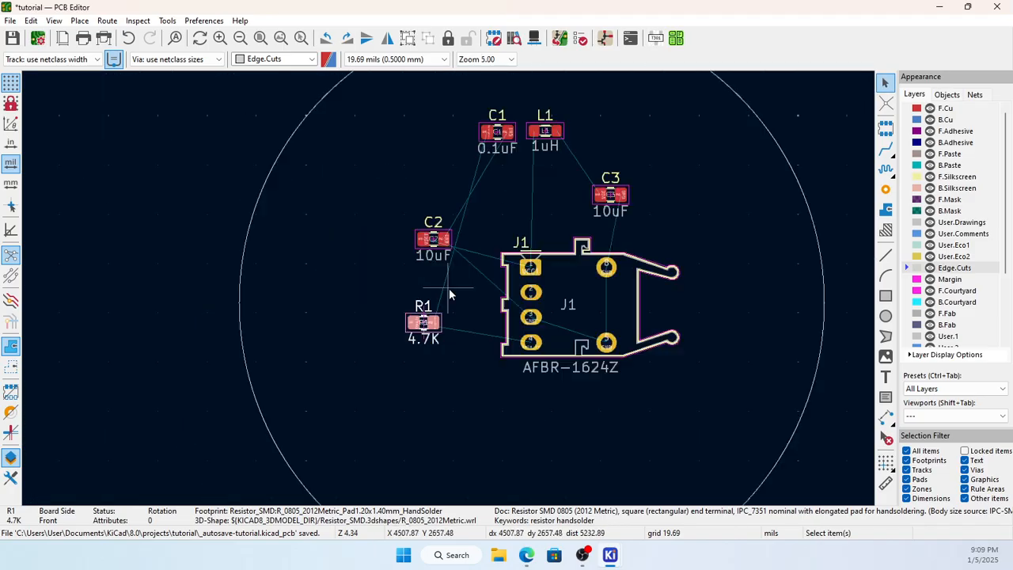
Rotate J1 by 180 degrees and move it to the board's left edge, its prongs extending past the outline.
scroll(532, 281, "down", 2)
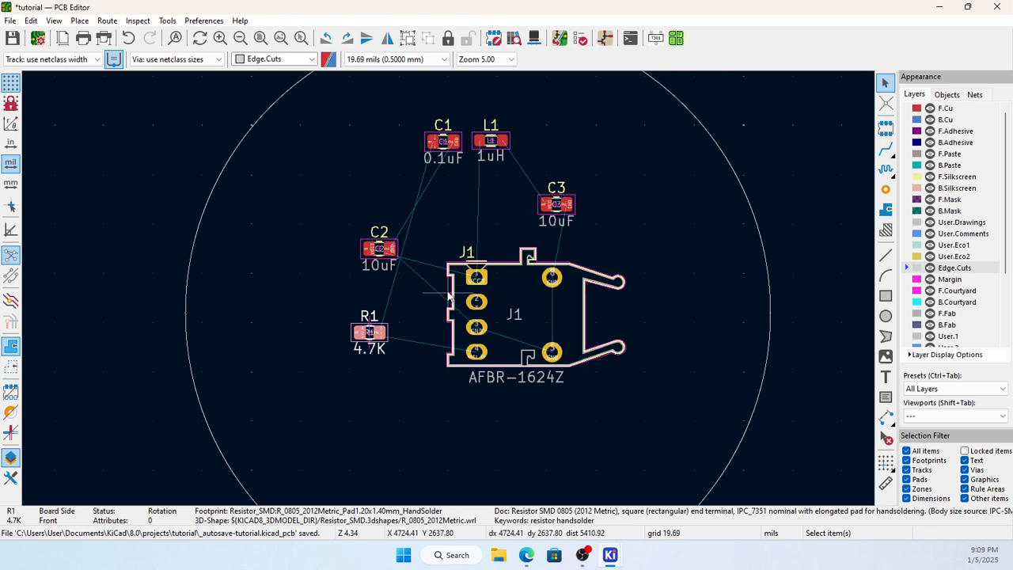
left_click(580, 339)
key("m")
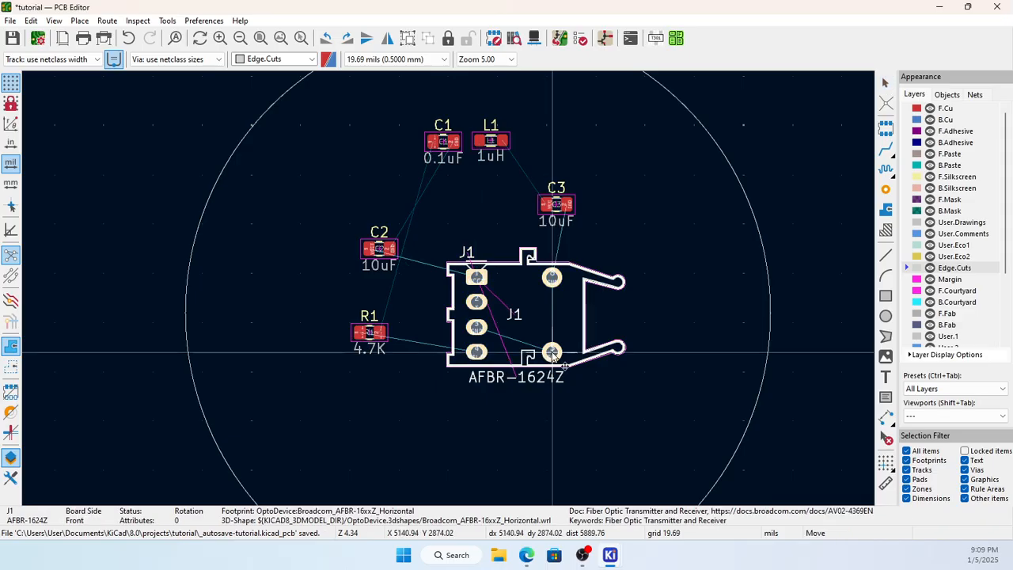
key("r")
key("r")
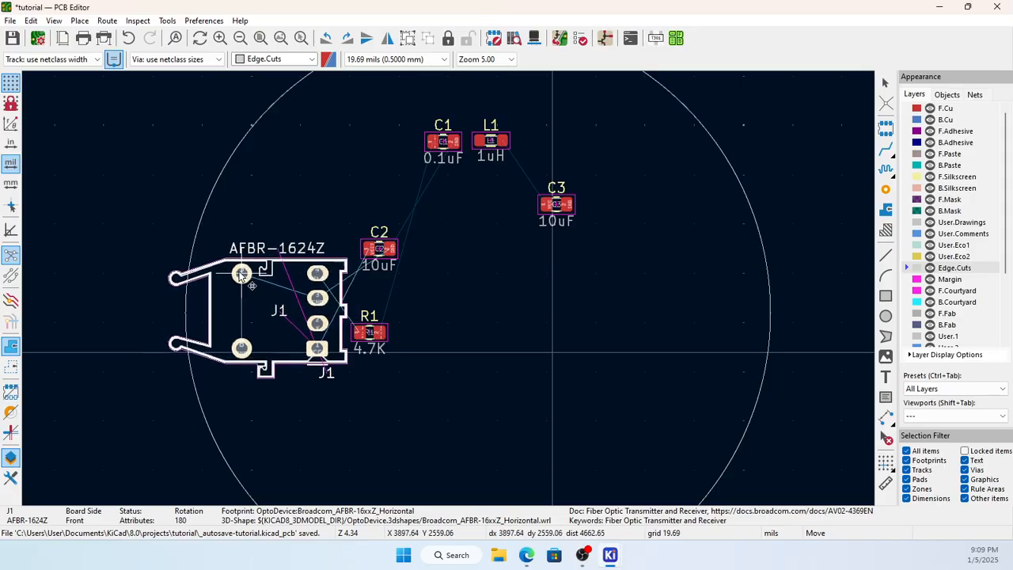
left_click(233, 265)
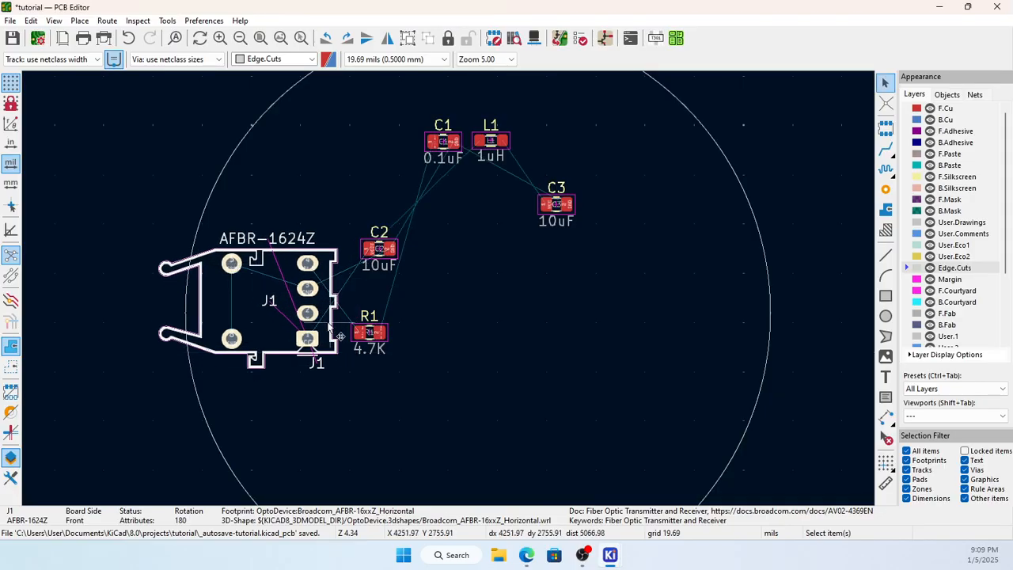
Move R1 to the open area right of J1, level with J1's pin 1.
left_click(374, 332)
left_click_drag(349, 312, 398, 362)
key("m")
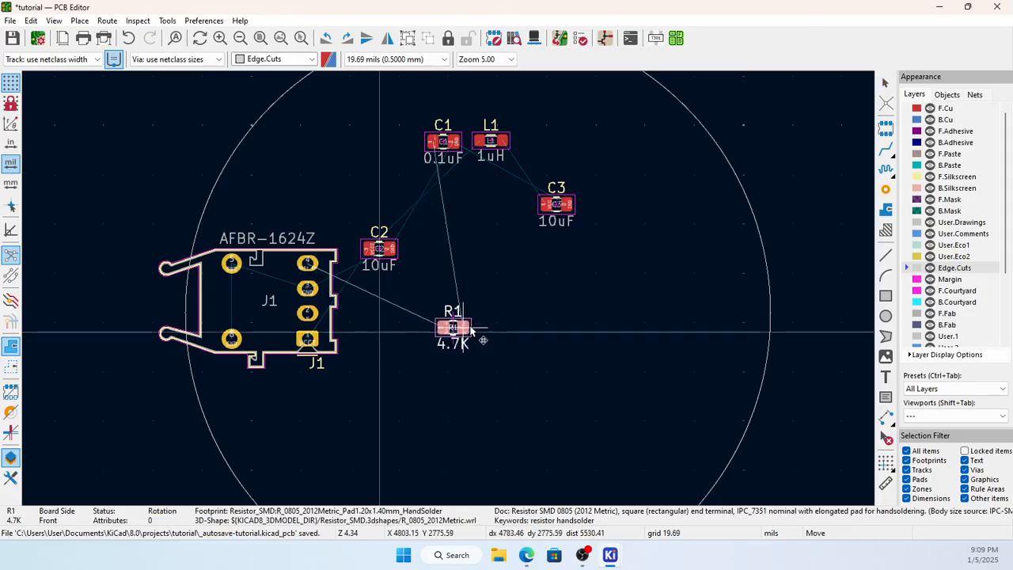
left_click(479, 340)
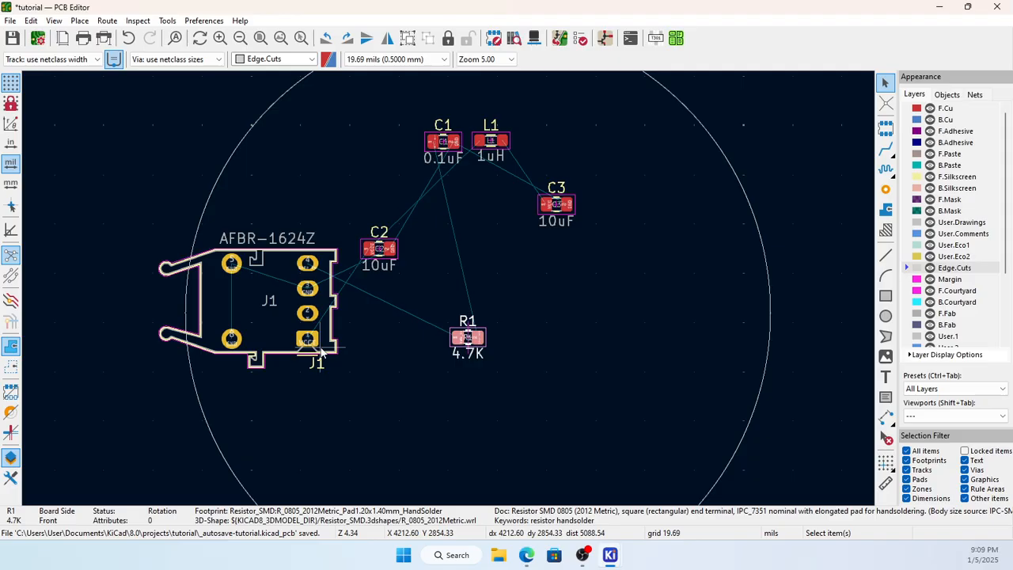
Move J1 slightly right and down so that it sits fully inside the circular board outline.
scroll(320, 352, "up", 3)
scroll(450, 295, "down", 2)
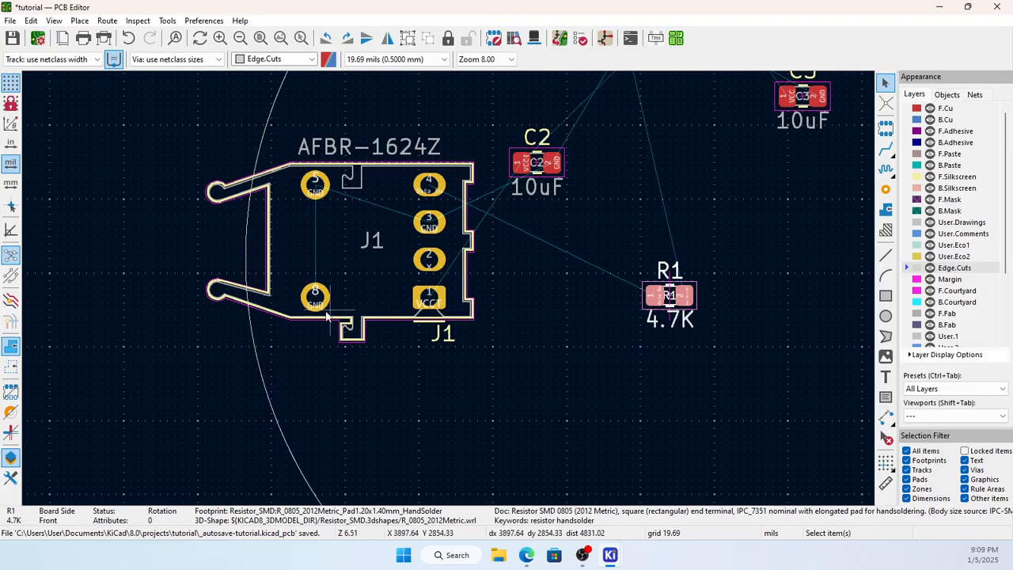
scroll(352, 318, "up", 1)
scroll(449, 289, "down", 2)
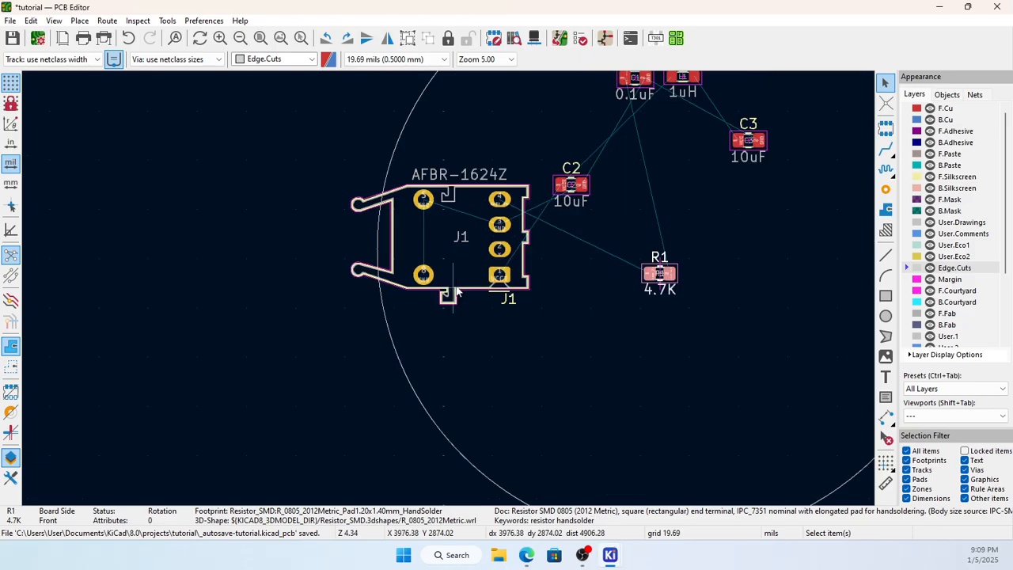
left_click(487, 259)
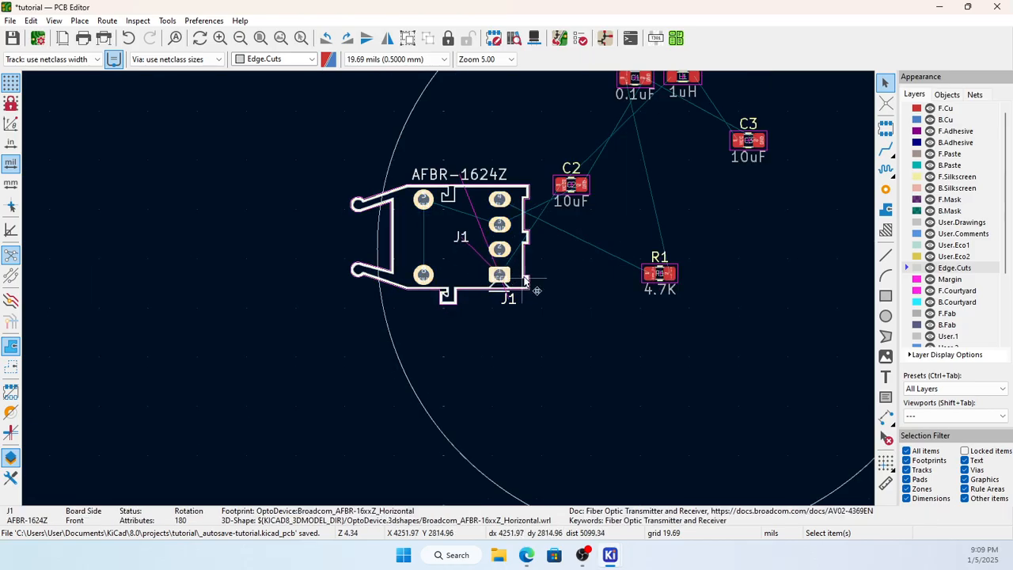
key("m")
left_click(556, 293)
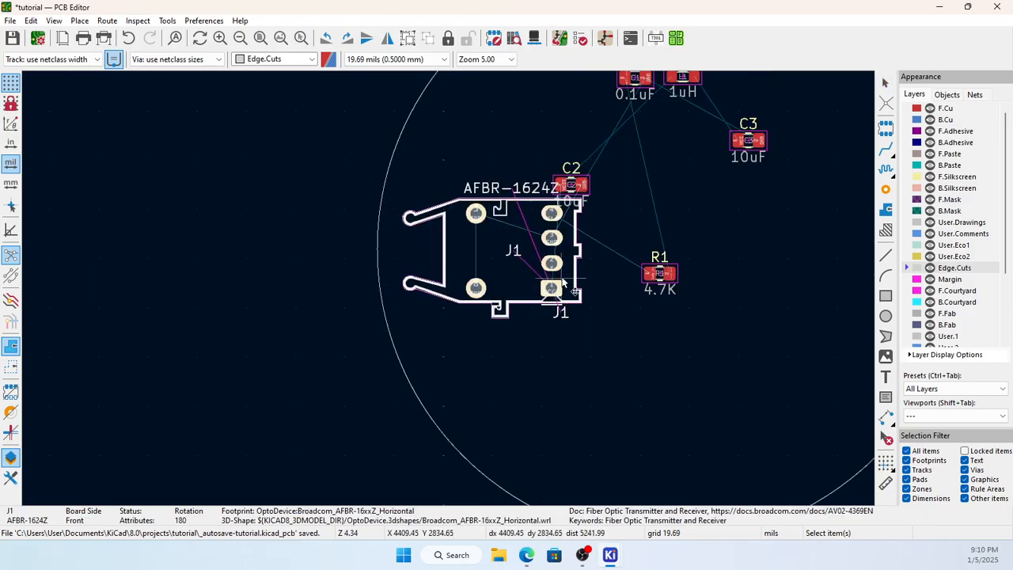
left_click(576, 187)
left_click(559, 180)
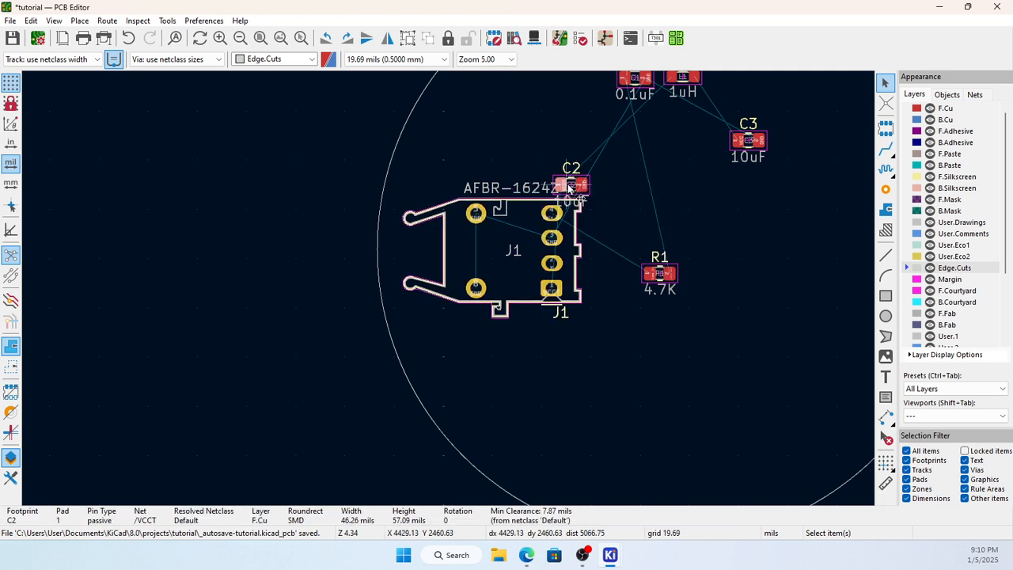
left_click(570, 187)
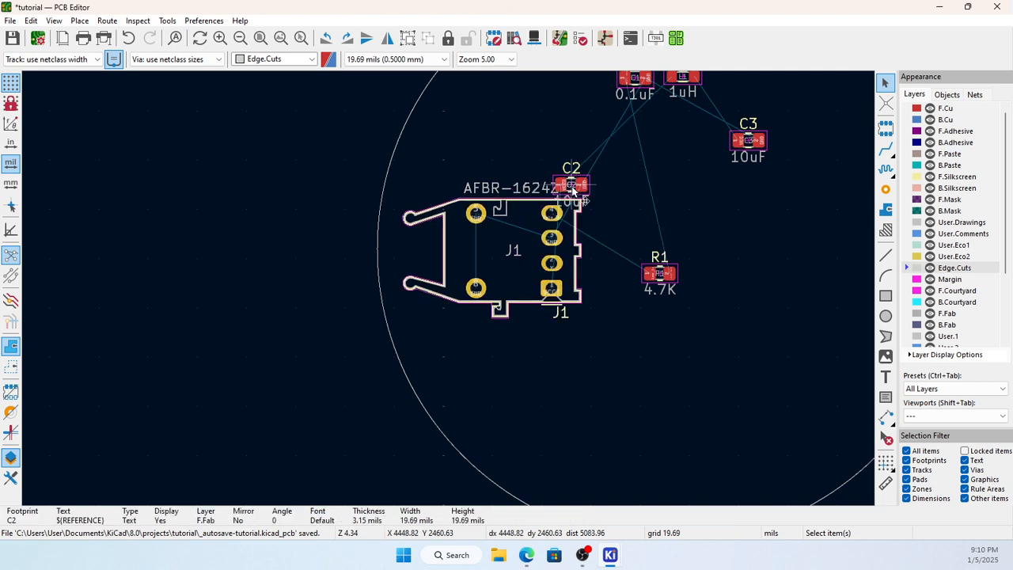
key("m")
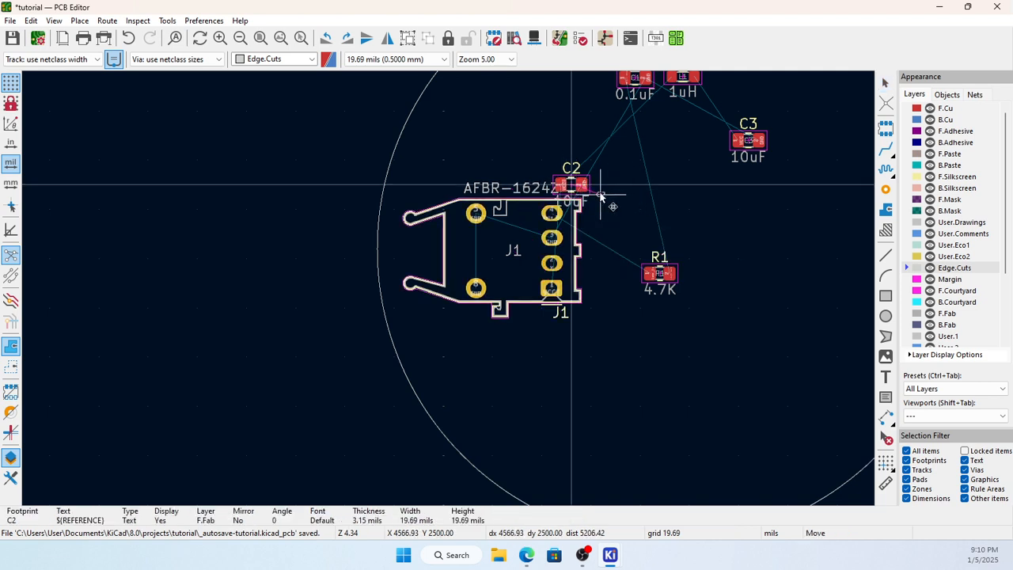
key("Escape")
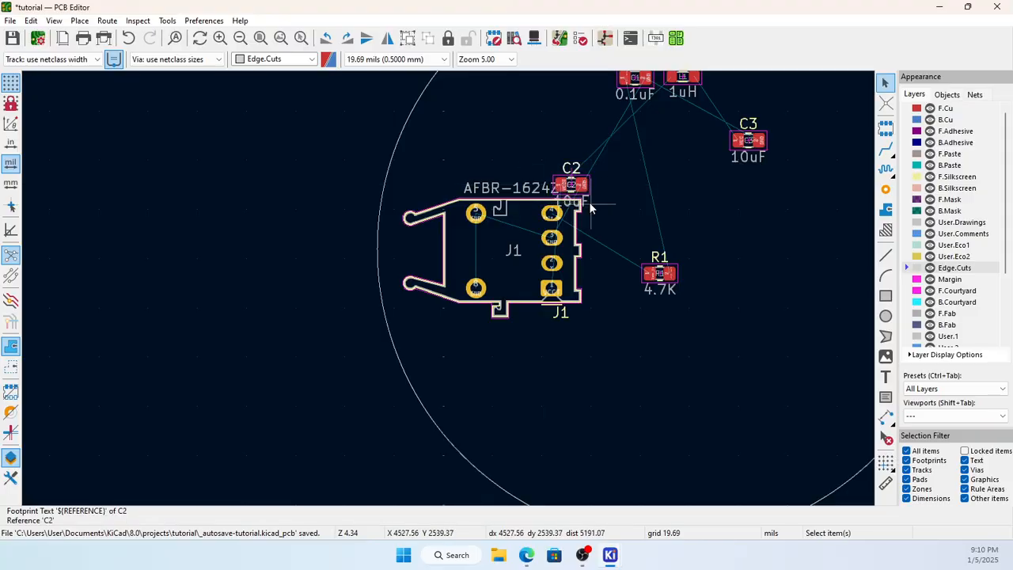
Move the whole C2 footprint clear of J1 into the space above R1 and below C1.
left_click_drag(536, 167, 601, 200)
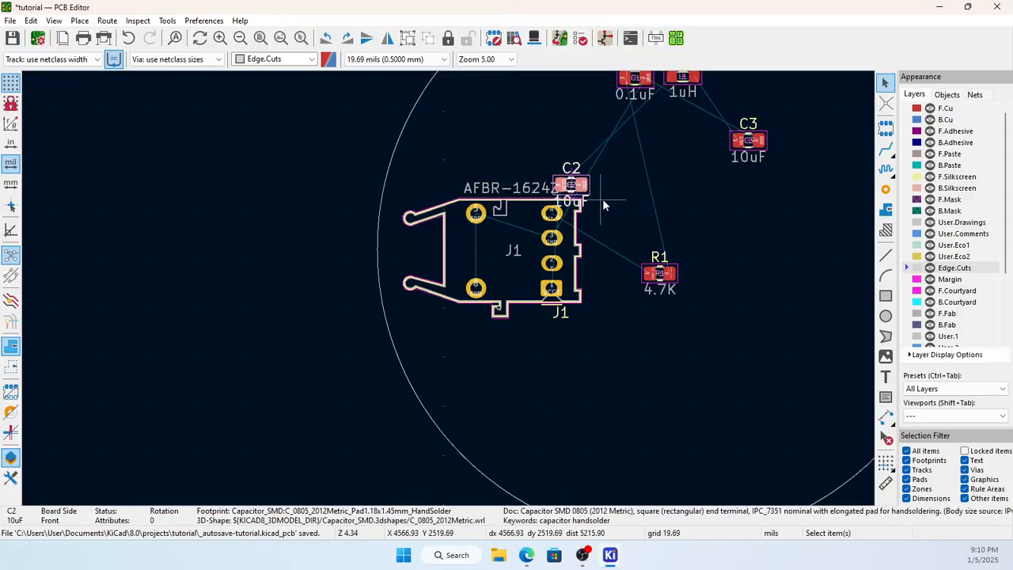
key("m")
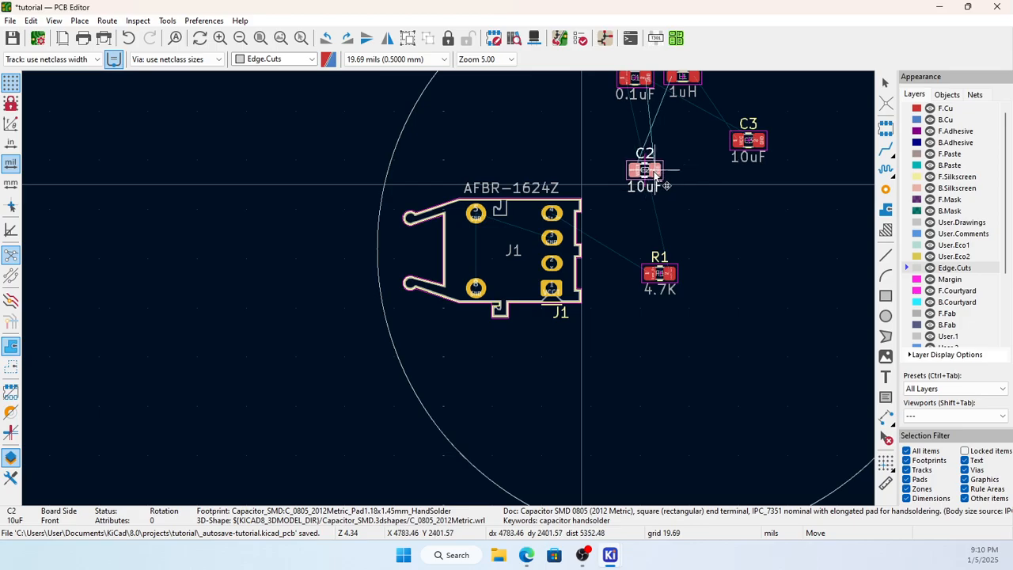
left_click(654, 172)
scroll(674, 178, "up", 2)
scroll(449, 288, "down", 2)
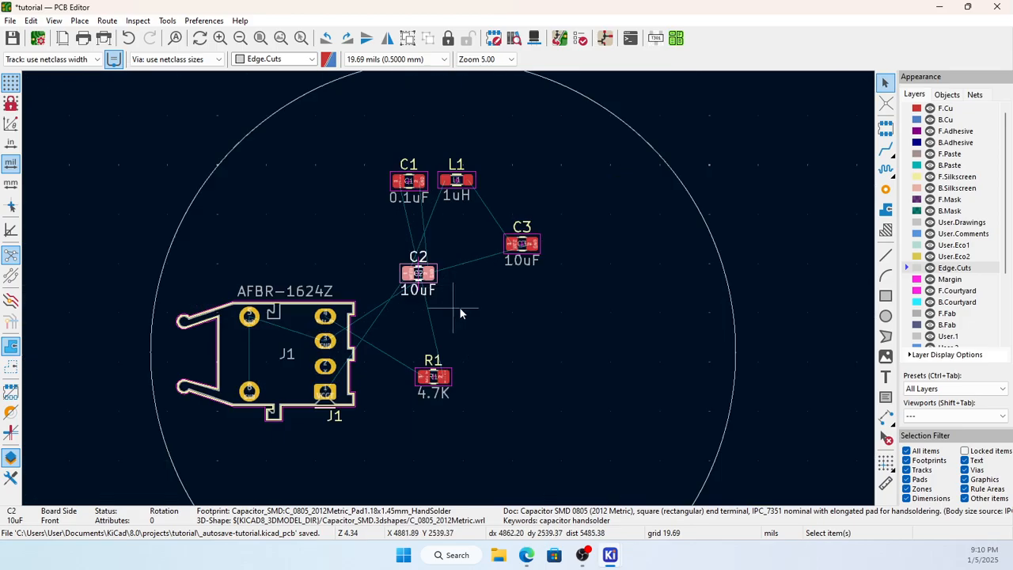
scroll(316, 309, "down", 3)
scroll(386, 337, "up", 1)
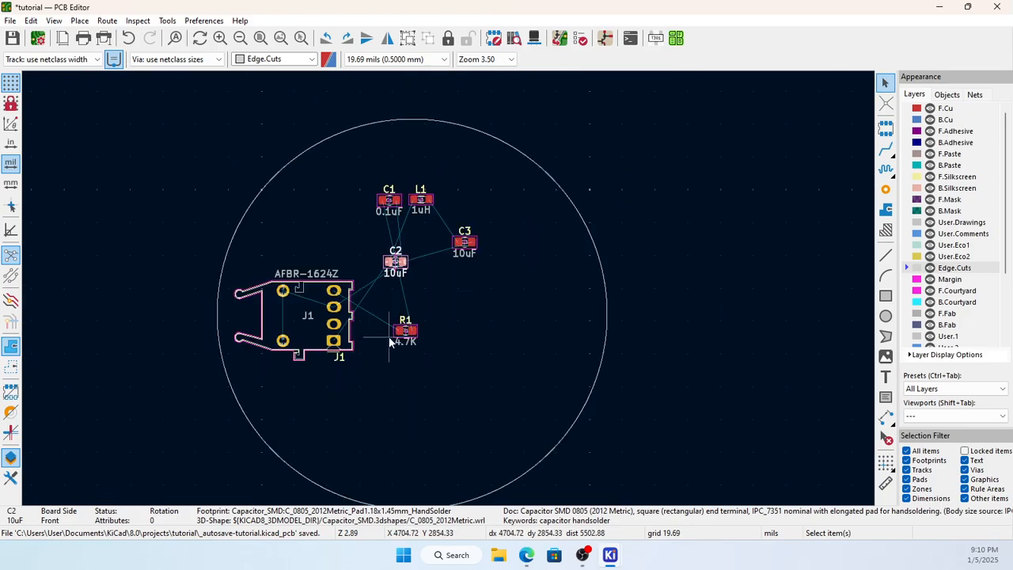
Clear the C2 selection and show the board's ratsnest with curved lines.
scroll(428, 310, "up", 2)
scroll(448, 288, "down", 2)
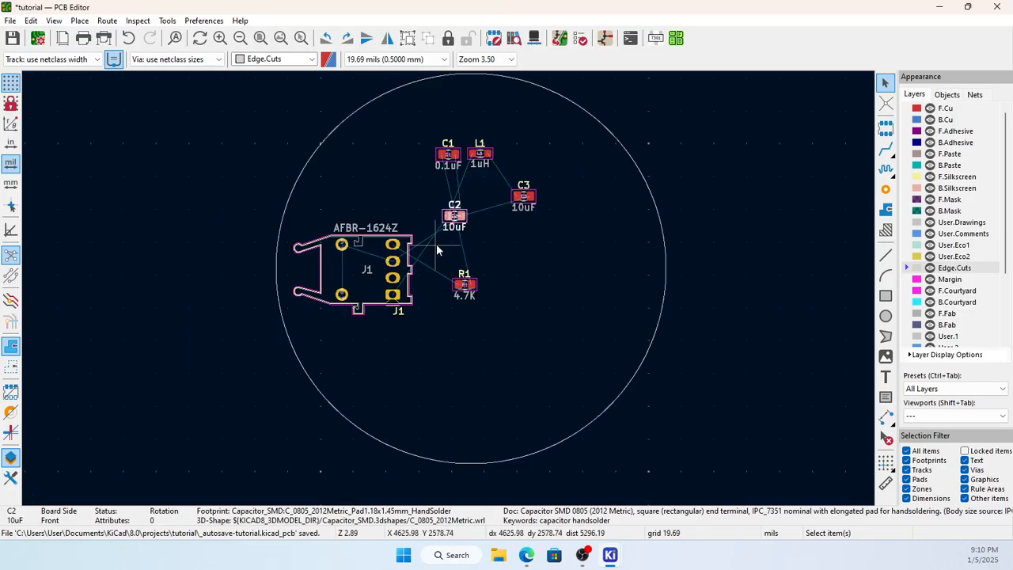
left_click_drag(422, 225, 459, 262)
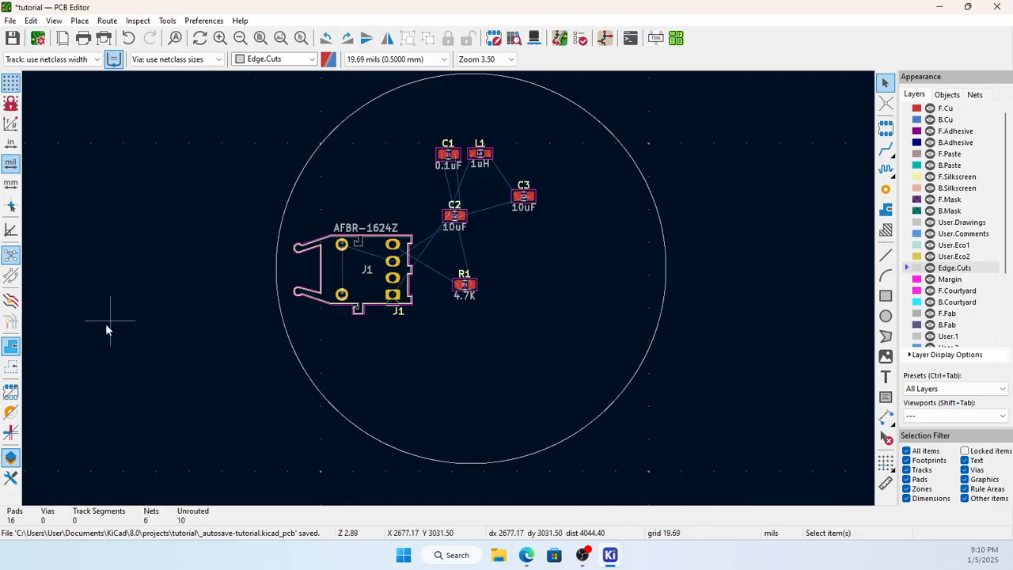
left_click(11, 275)
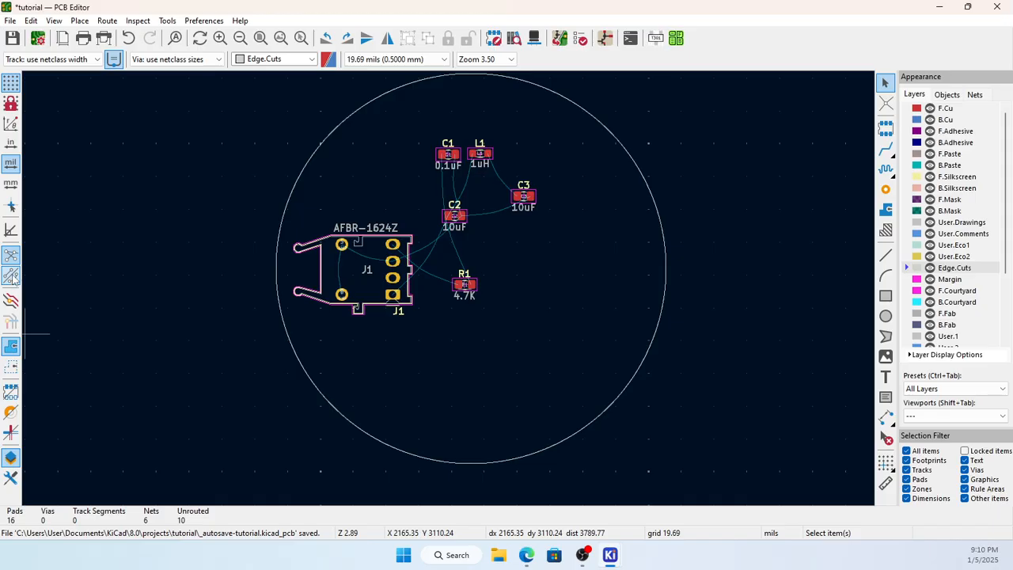
Toggle the board ratsnest off and on, ending with it shown as curved lines.
left_click(11, 258)
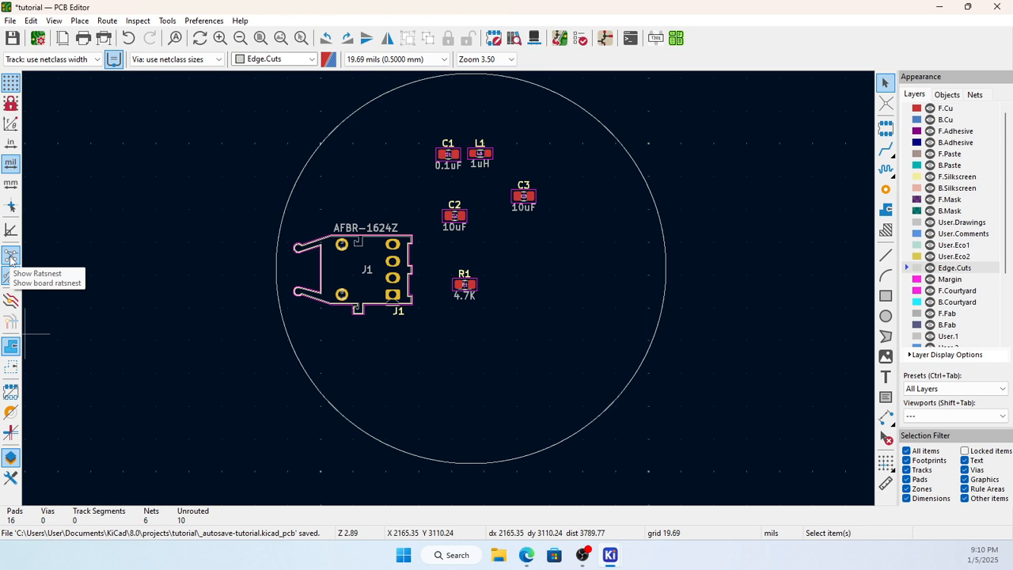
left_click(12, 258)
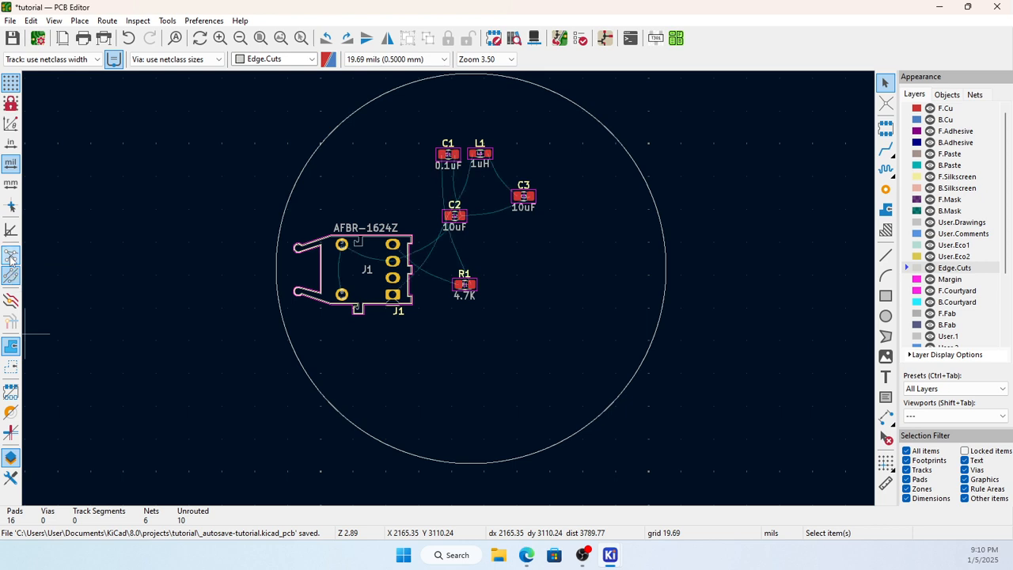
left_click(11, 259)
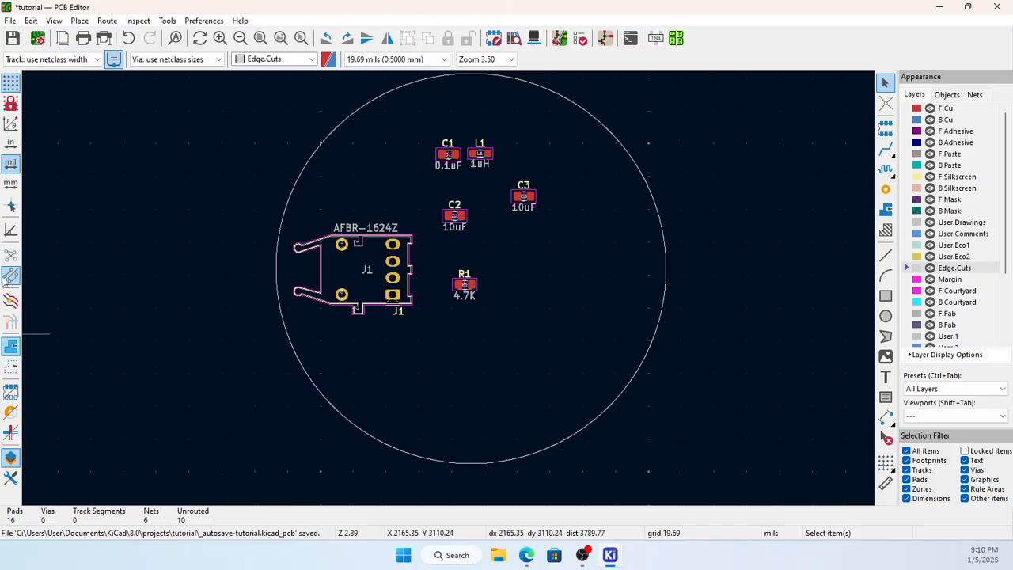
left_click(11, 257)
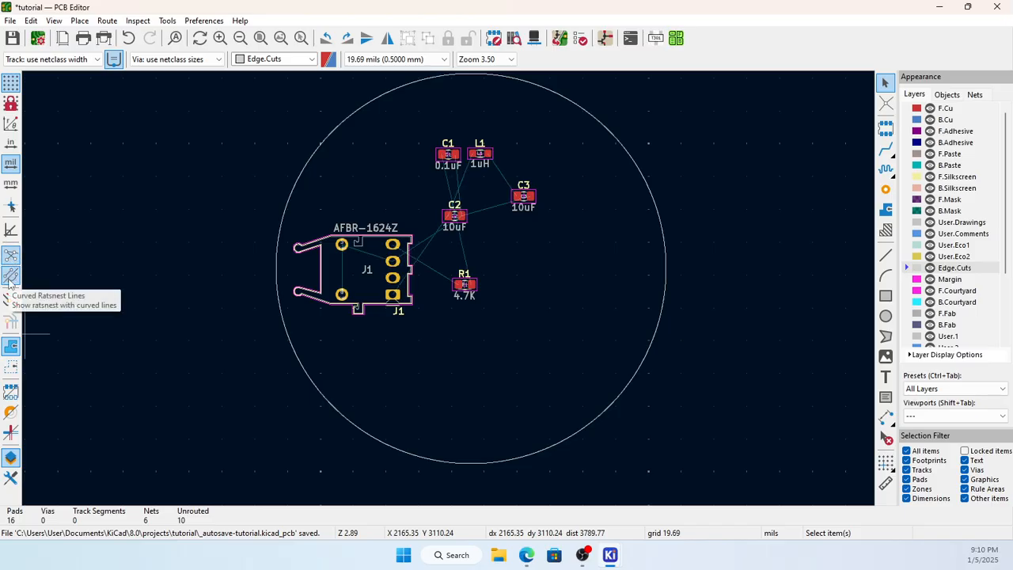
left_click(11, 276)
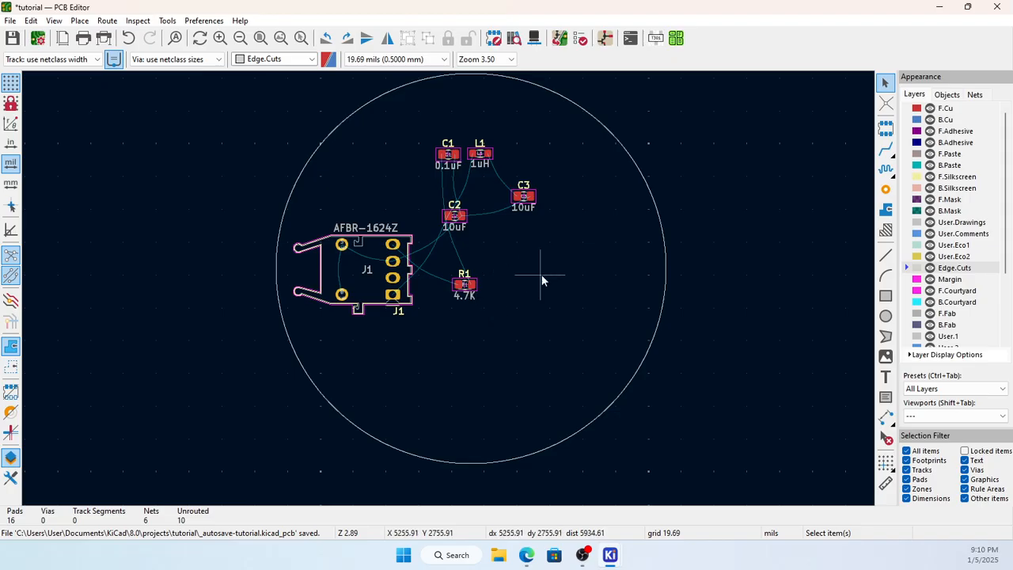
scroll(449, 290, "up", 3)
scroll(448, 292, "down", 3)
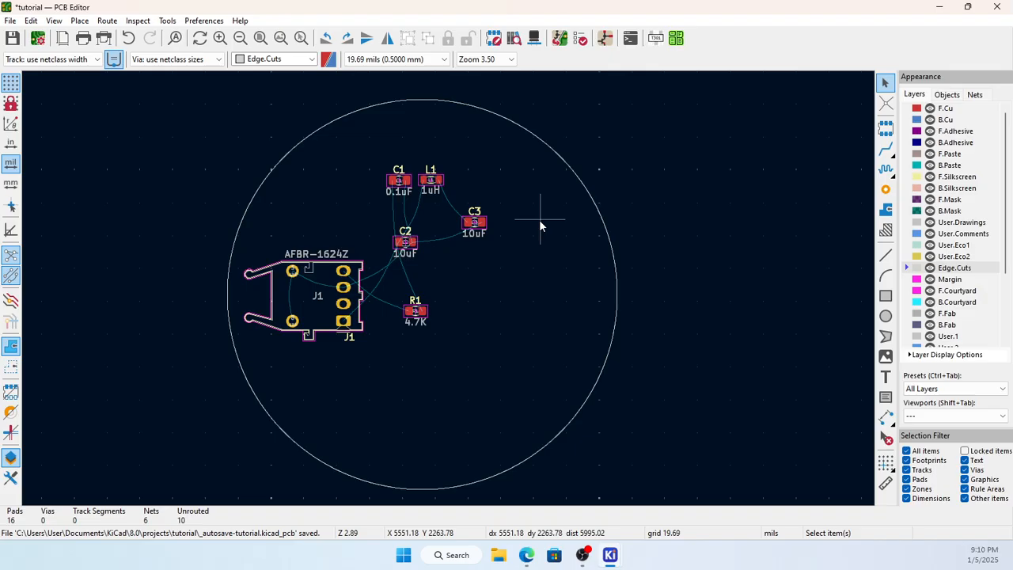
Switch to the schematic, examine the transmitter and receiver circuits in Figure 3 of the Broadcom datasheet in the browser, and close the datasheet.
left_click(605, 38)
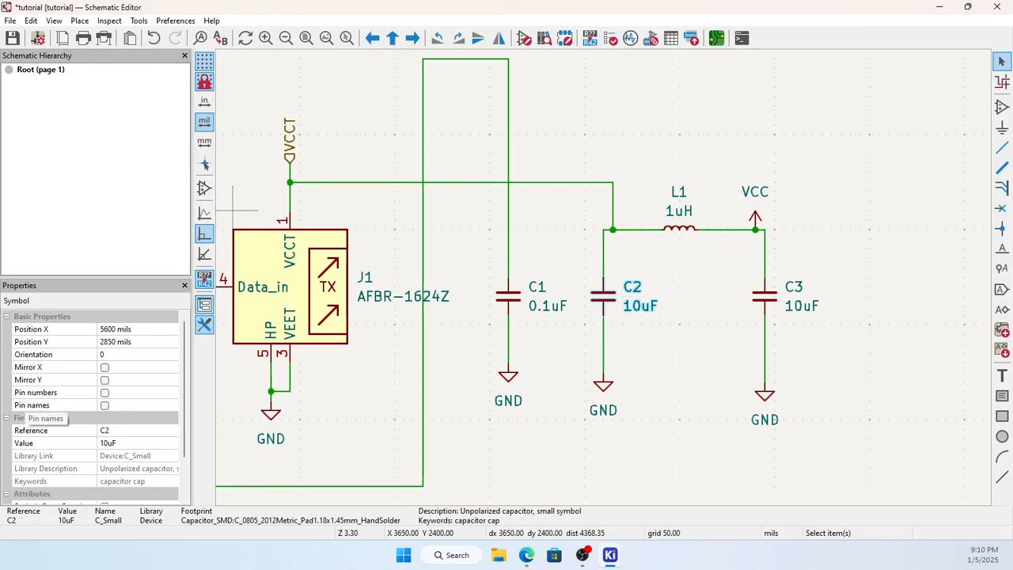
left_click_drag(0, 475, 500, 43)
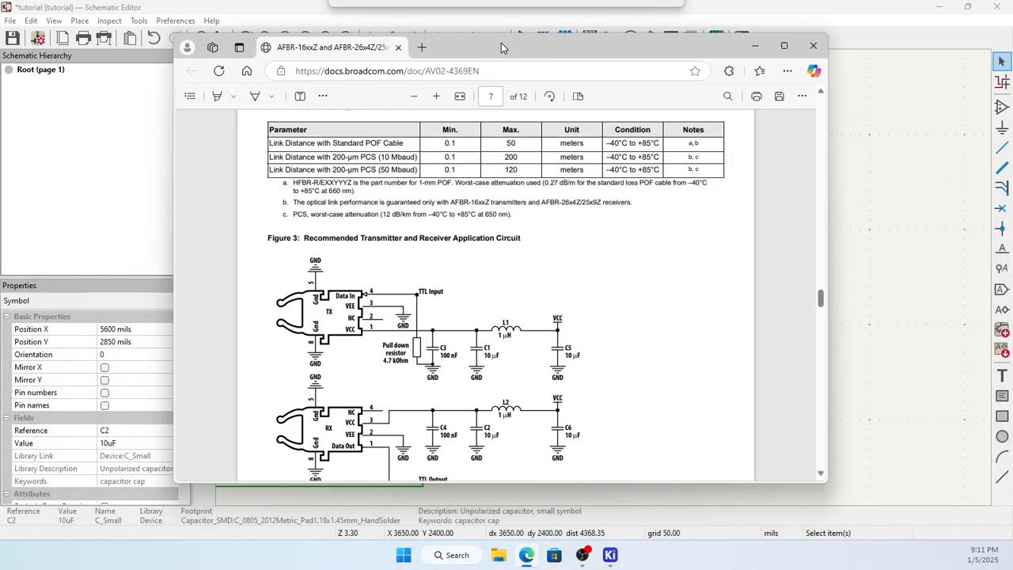
scroll(486, 247, "down", 3)
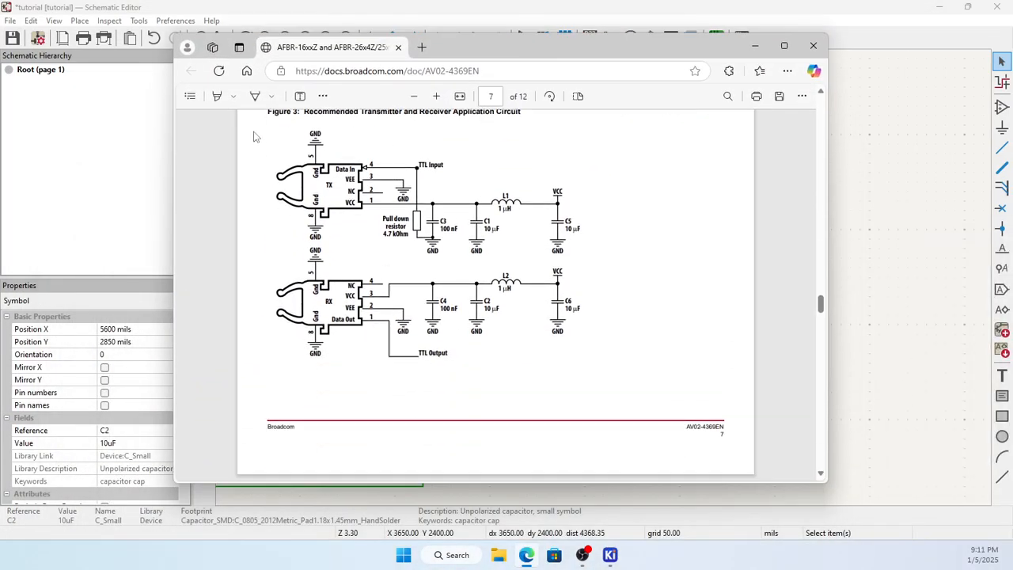
left_click_drag(578, 52, 420, 92)
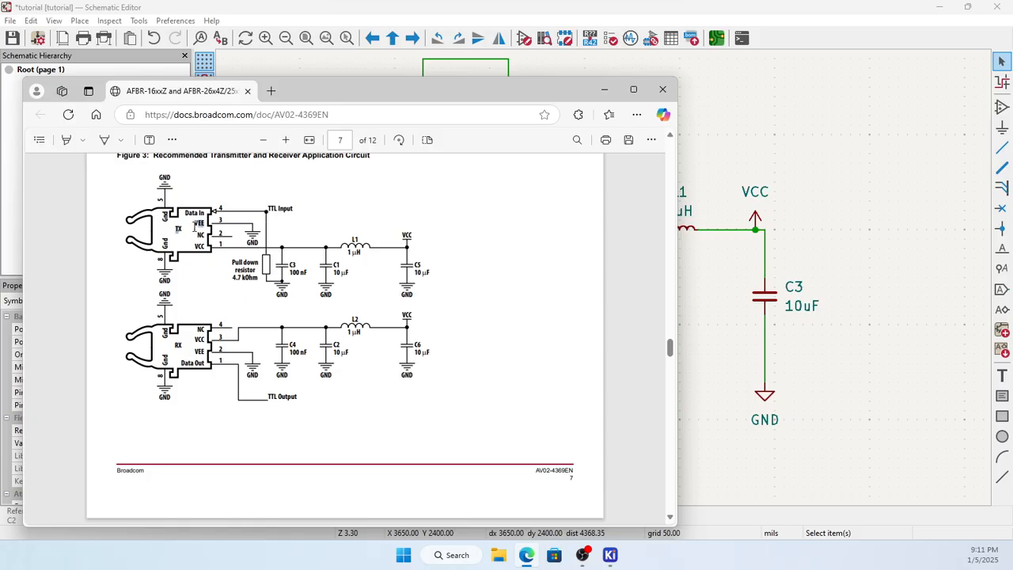
left_click_drag(175, 346, 187, 345)
left_click(663, 91)
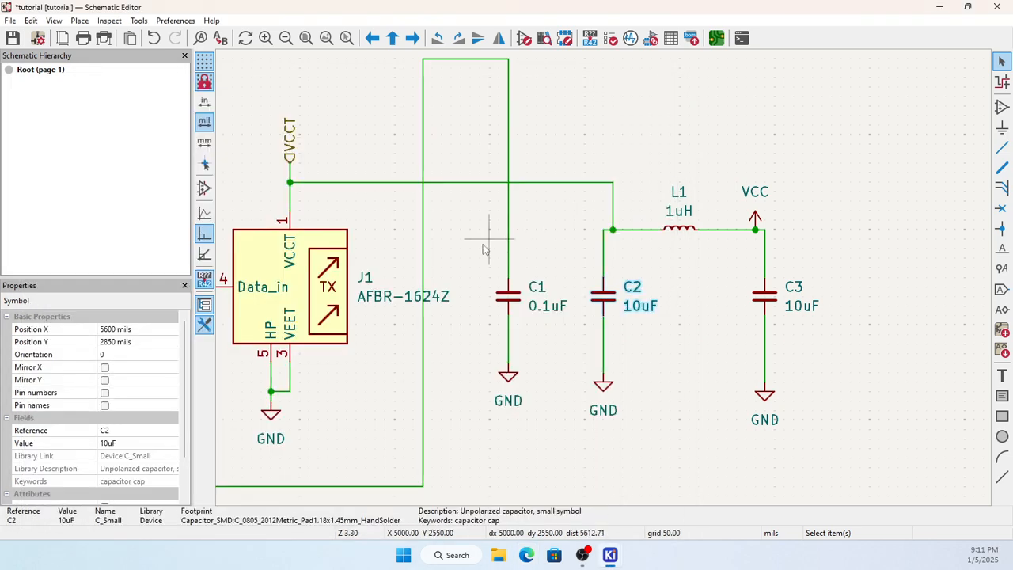
Change the reference designator of the AFBR-1624Z transmitter J1 to TX1 in its symbol properties.
double_click(303, 295)
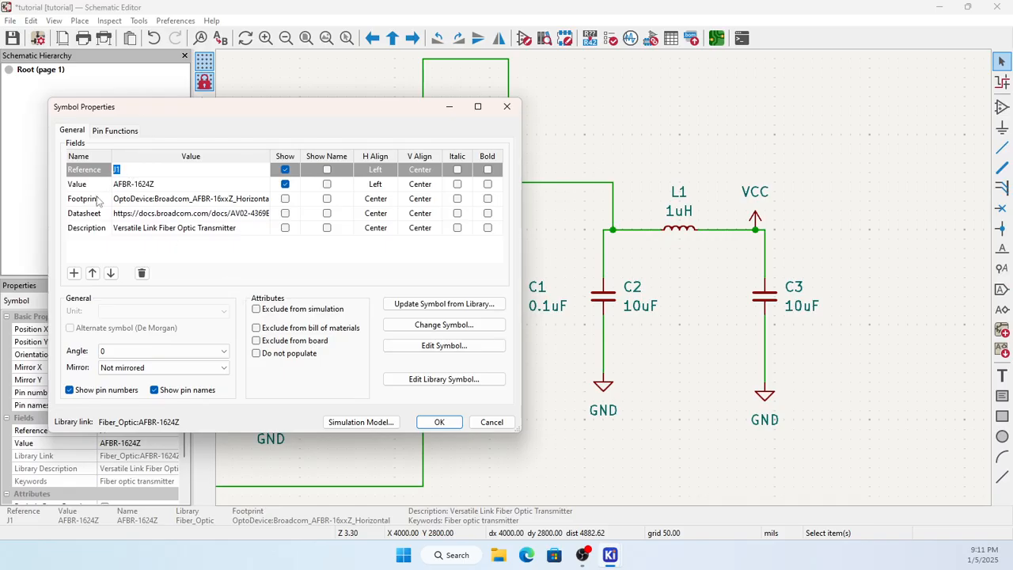
type("TX")
left_click(439, 421)
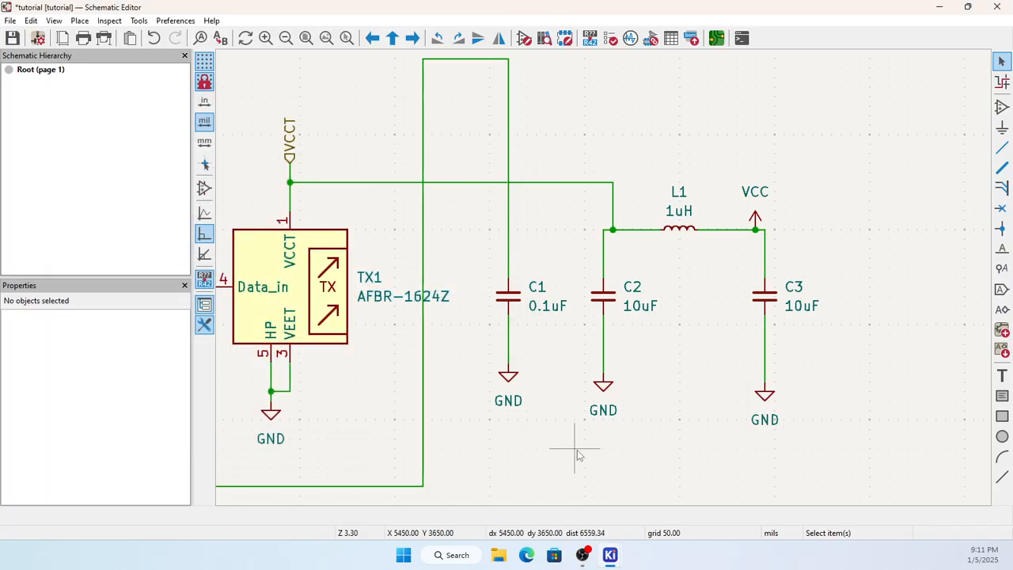
Copy the entire transmitter circuit and paste the duplicate below the original on the same sheet.
scroll(554, 427, "down", 2)
middle_click_drag(513, 258, 604, 283)
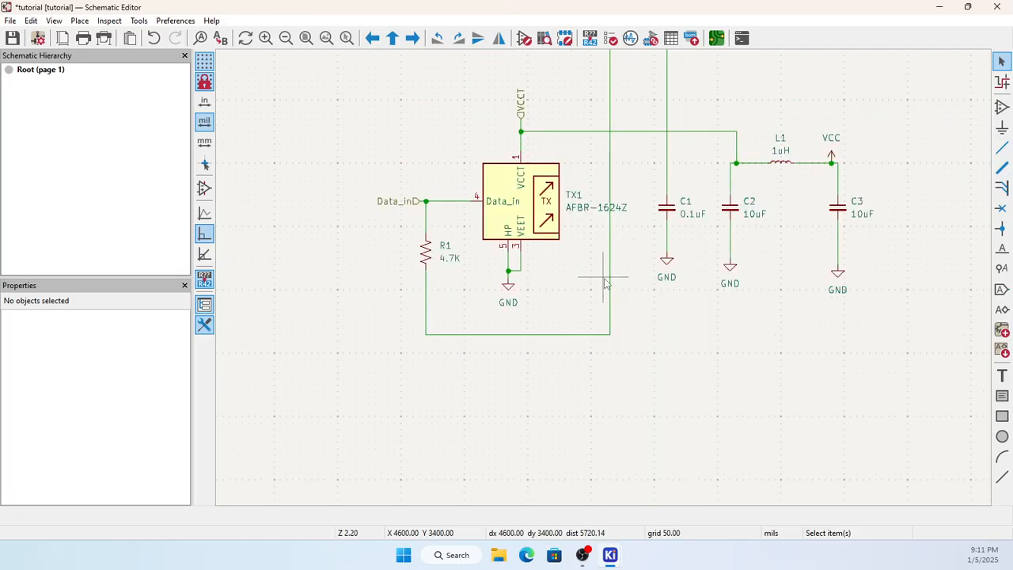
scroll(604, 283, "down", 1)
left_click_drag(357, 92, 883, 445)
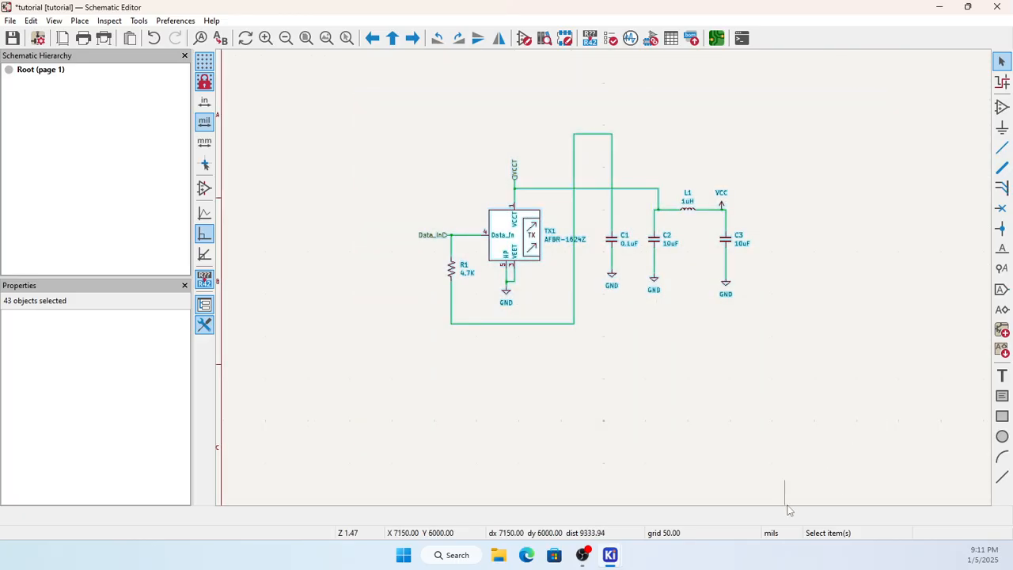
left_click(641, 423)
scroll(602, 280, "down", 3)
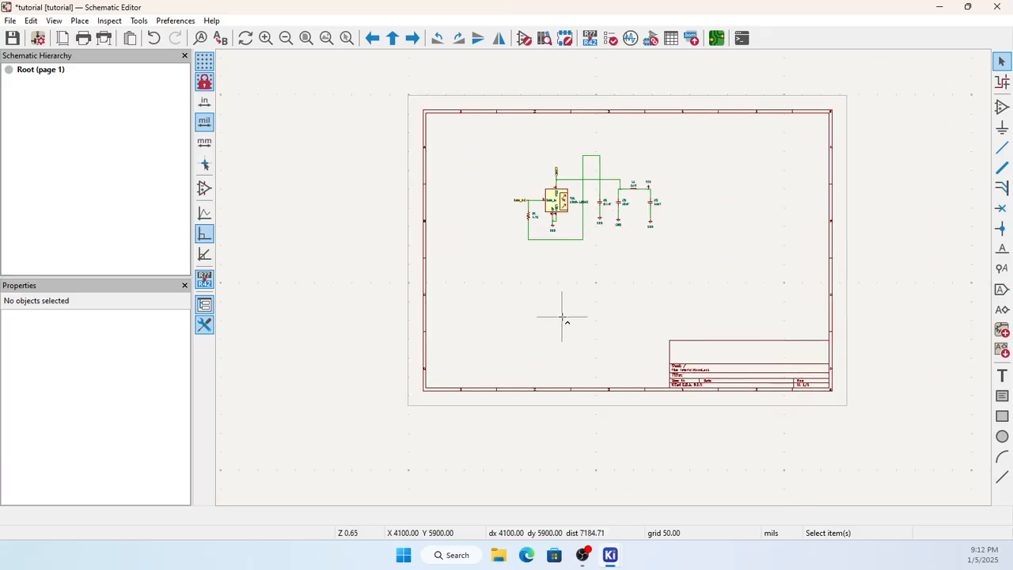
key("ctrl+v")
left_click(555, 304)
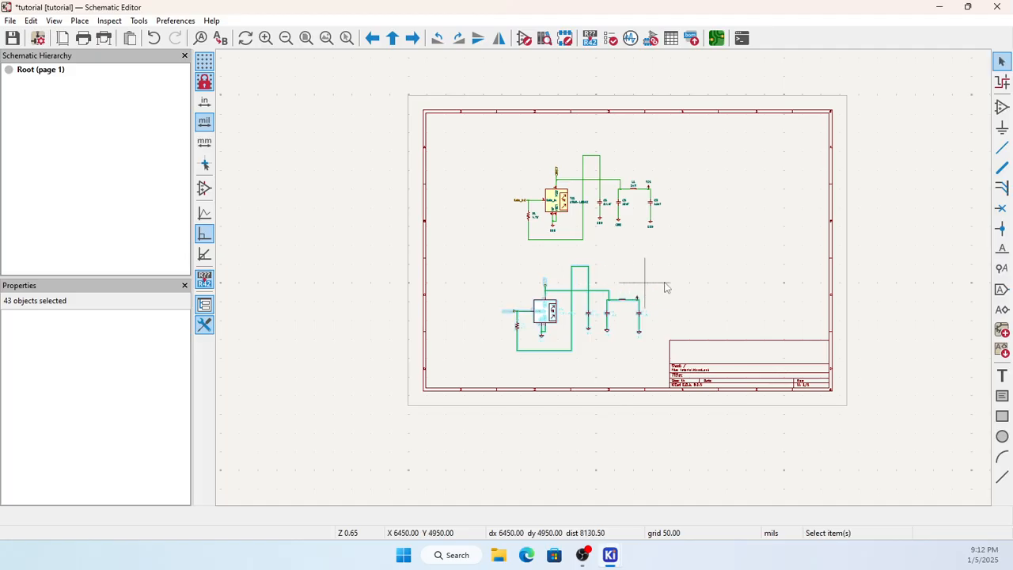
Change the reference designator of the duplicated AFBR-1624Z symbol to RX1.
scroll(685, 285, "up", 5)
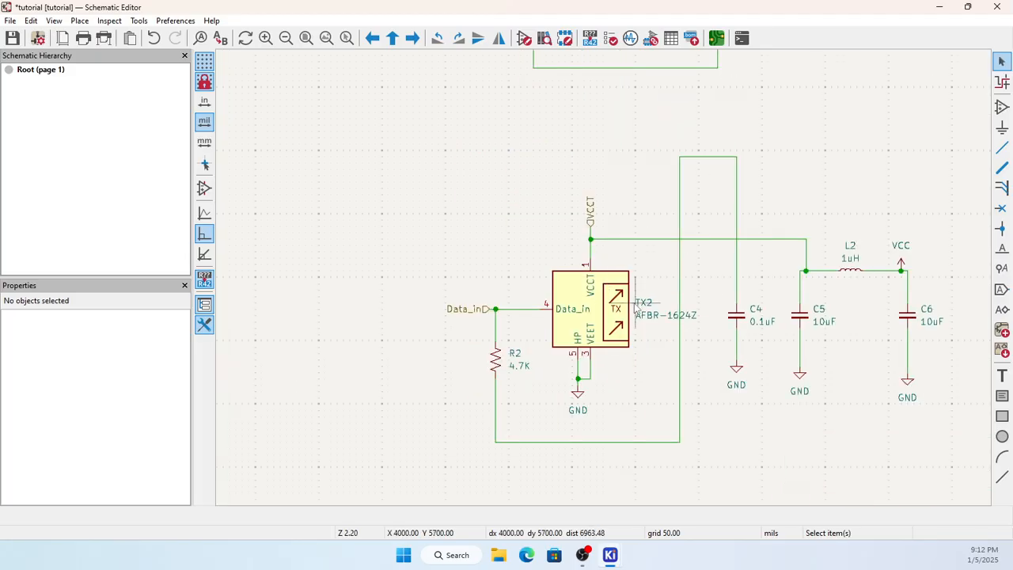
left_click(587, 308)
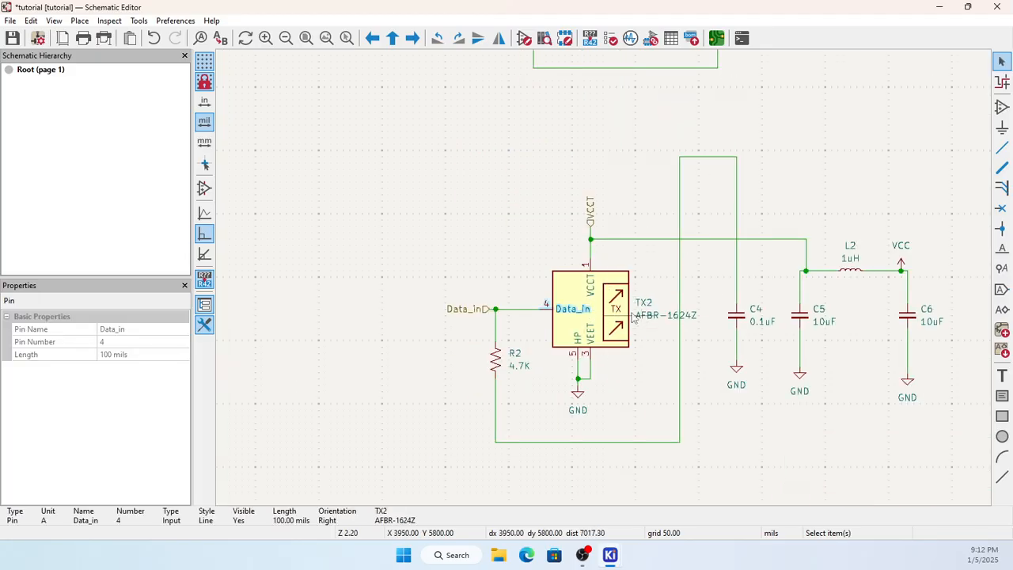
double_click(588, 307)
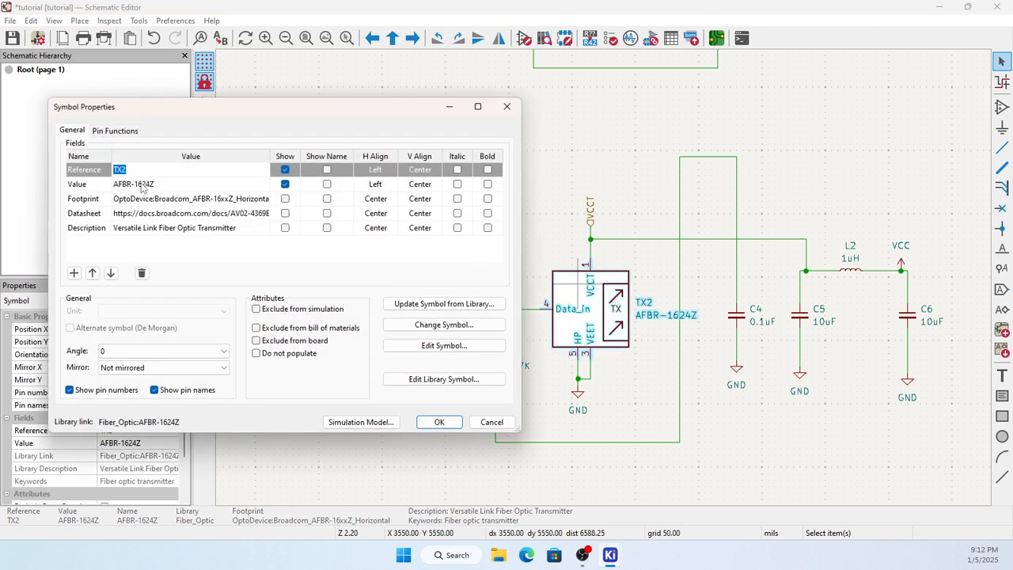
type("RX1")
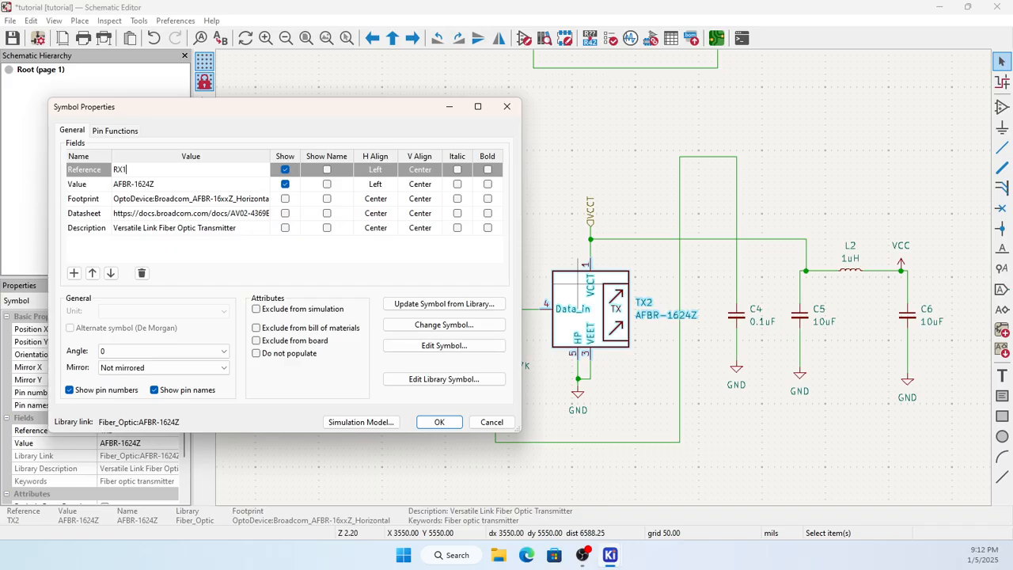
left_click(439, 421)
left_click(660, 196)
Open the RX1 symbol from the schematic for editing in the Symbol Editor.
double_click(624, 285)
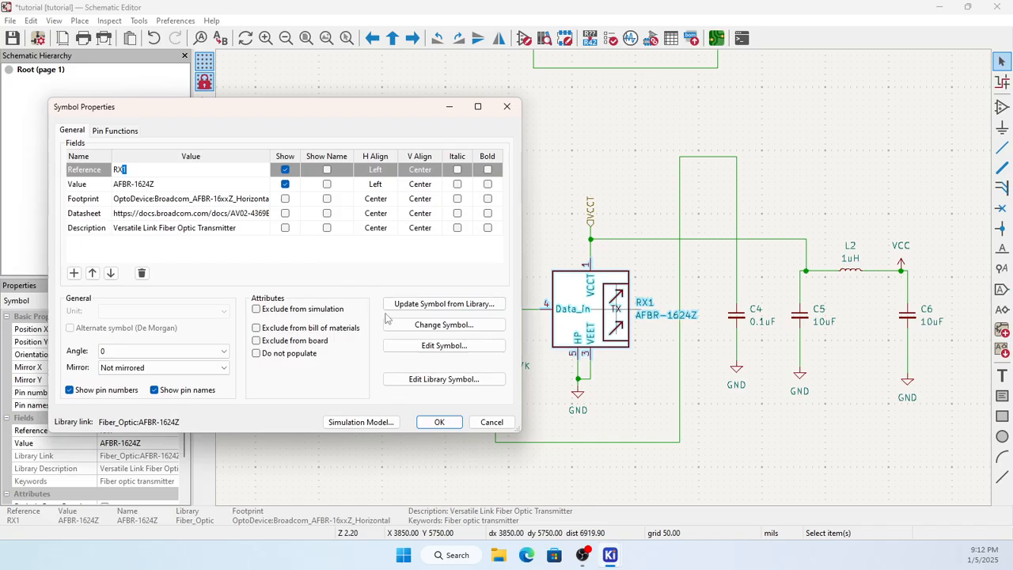
left_click(457, 348)
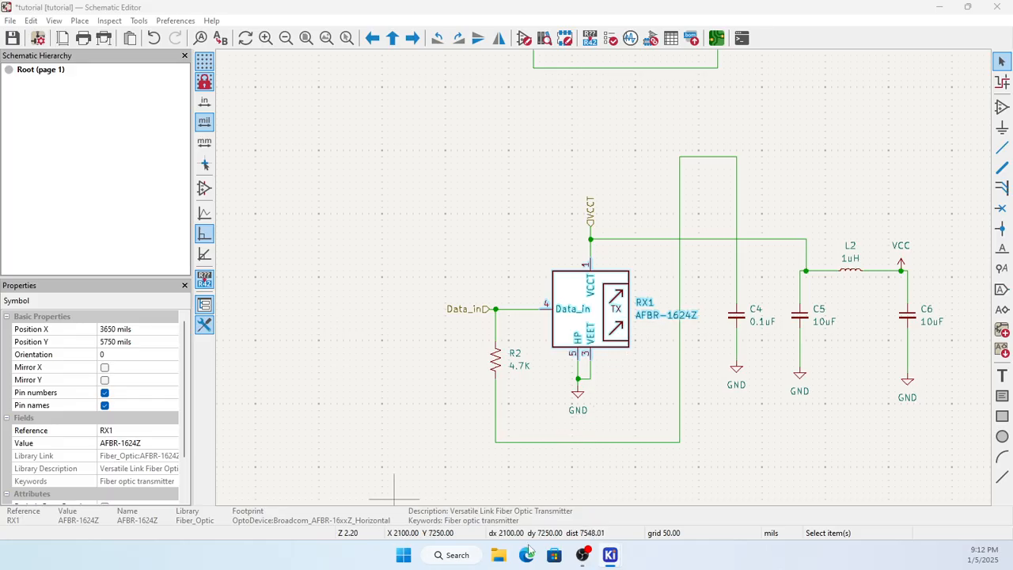
mouse_move(610, 554)
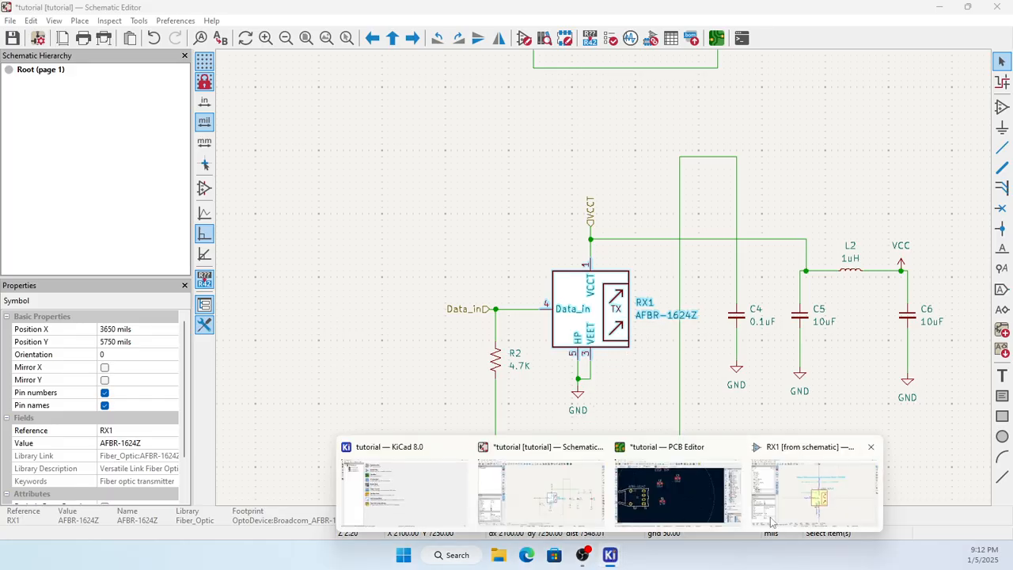
left_click(813, 498)
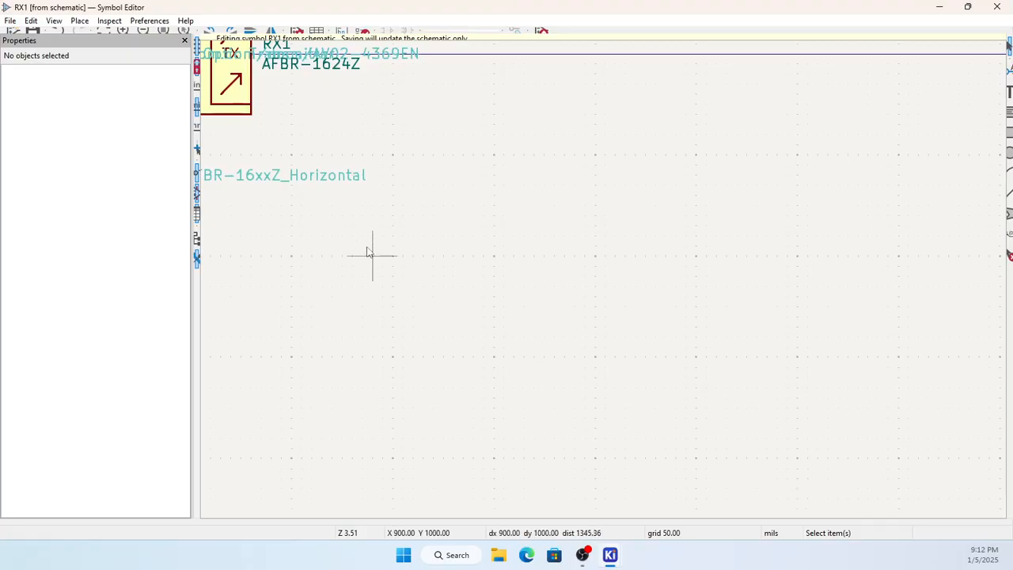
scroll(287, 114, "up", 3)
scroll(588, 265, "down", 4)
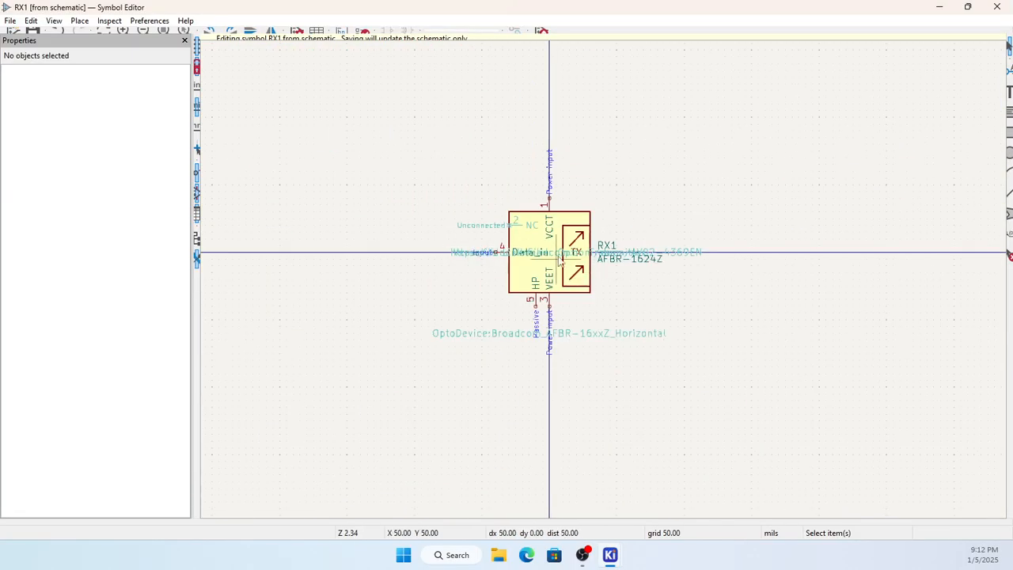
Change the TX text inside the RX1 symbol's body to RX.
scroll(557, 261, "up", 3)
left_click(681, 255)
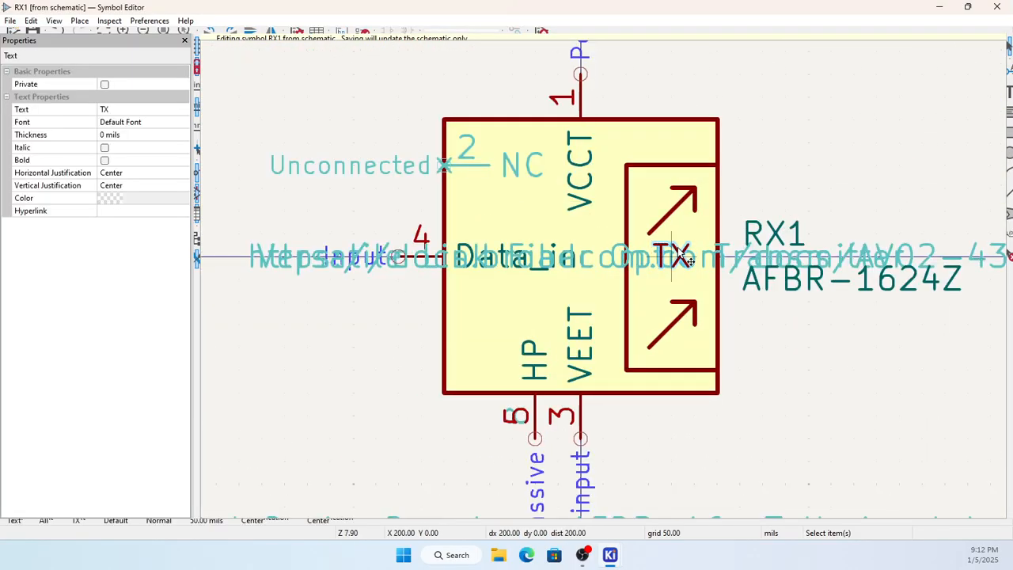
double_click(681, 256)
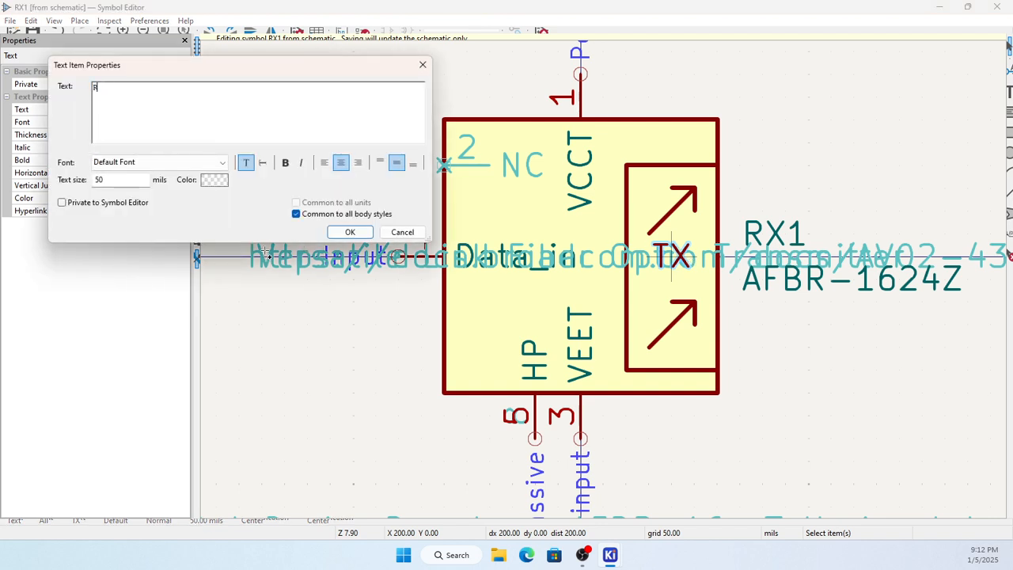
type("RX")
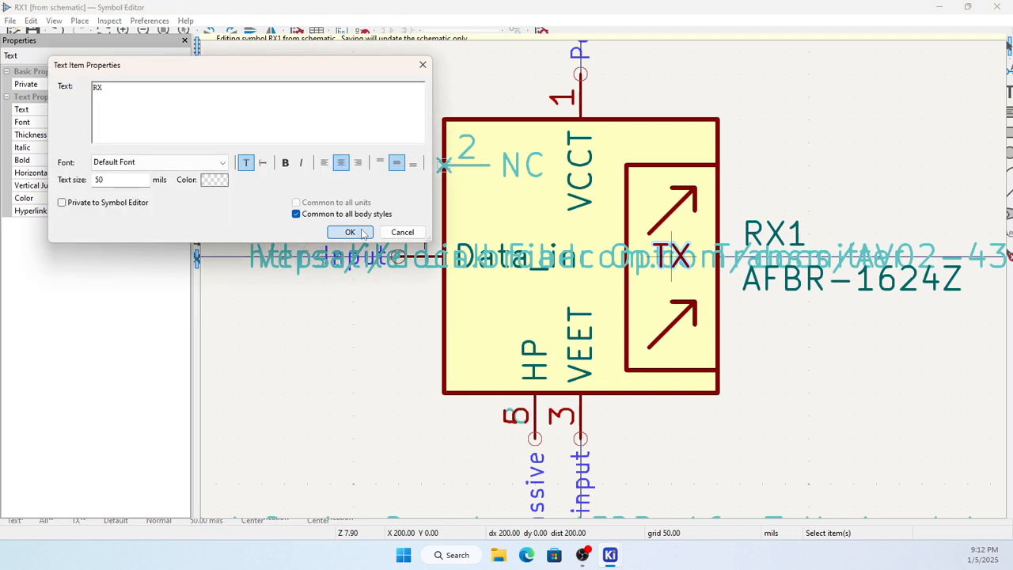
left_click(349, 232)
Save the edited RX1 symbol and the Fiber_Optic library in the tutorial project folder, and close the Symbol Editor.
left_click(996, 6)
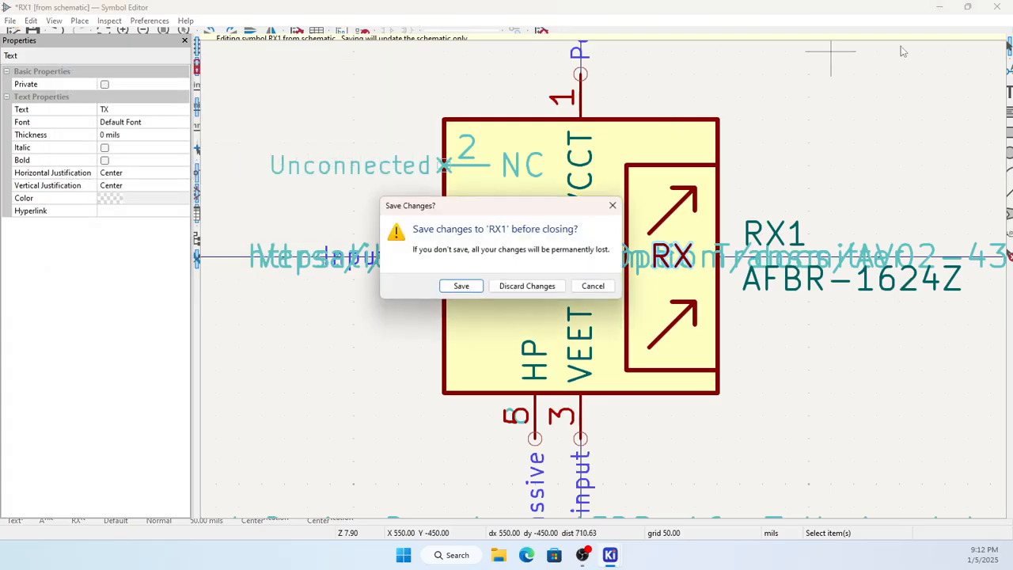
left_click(473, 286)
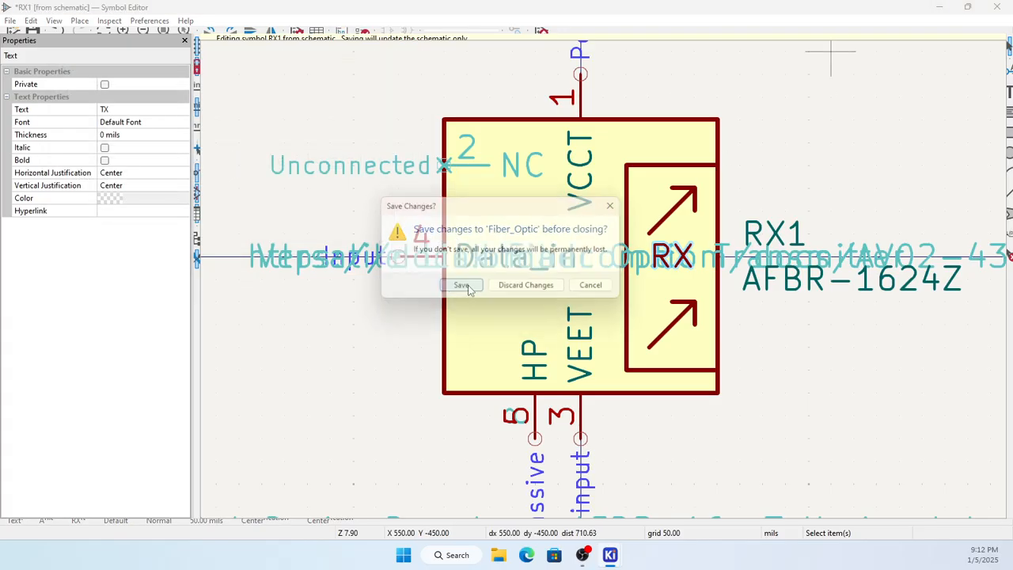
left_click(533, 288)
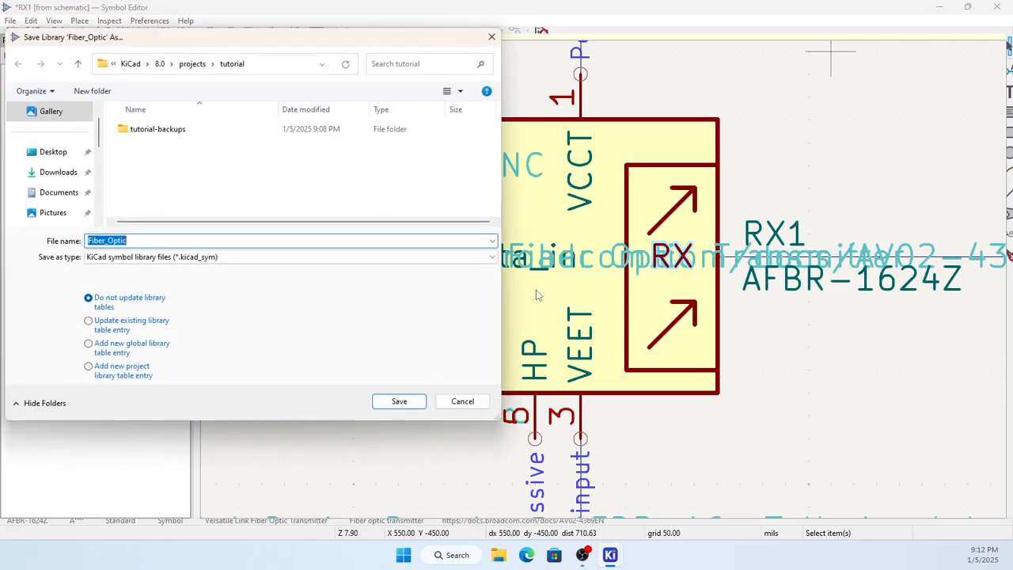
left_click(400, 401)
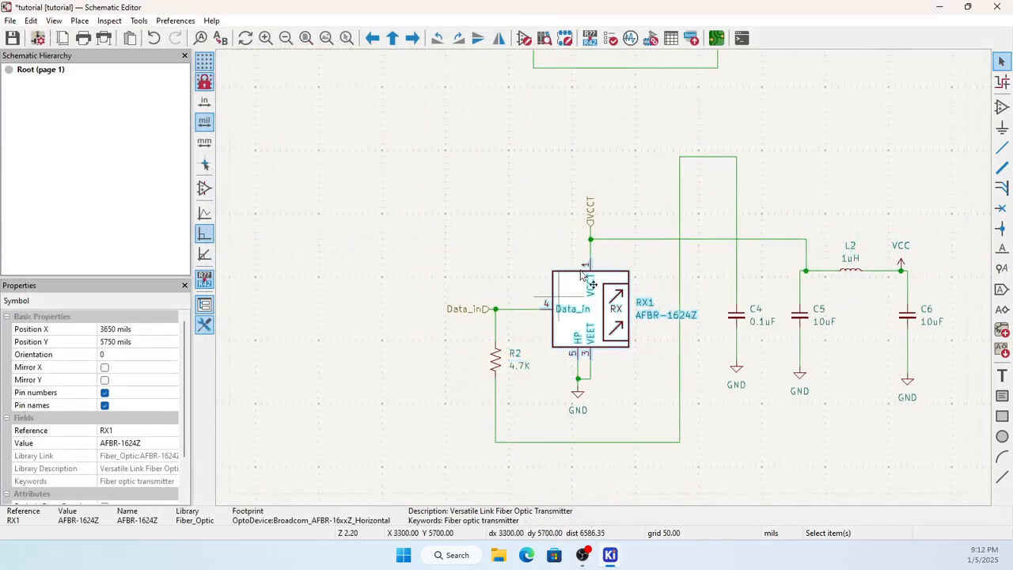
left_click(679, 151)
scroll(634, 169, "down", 2)
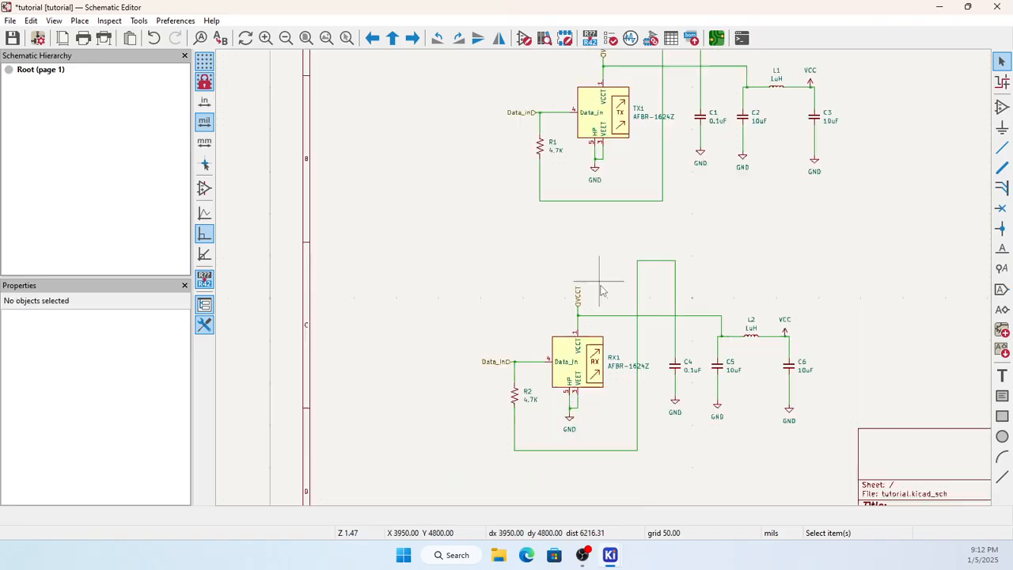
scroll(635, 266, "up", 2)
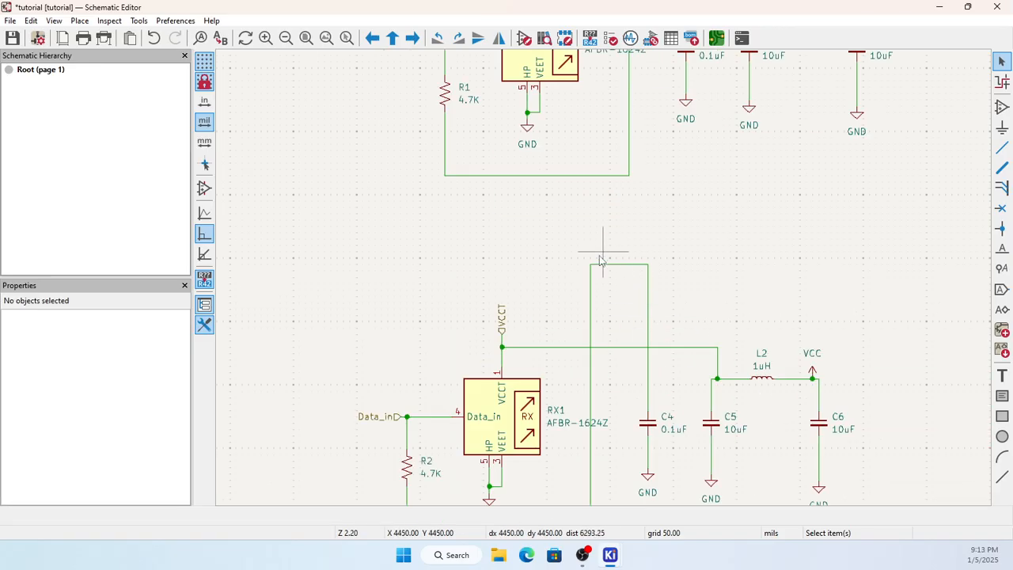
scroll(592, 269, "down", 2)
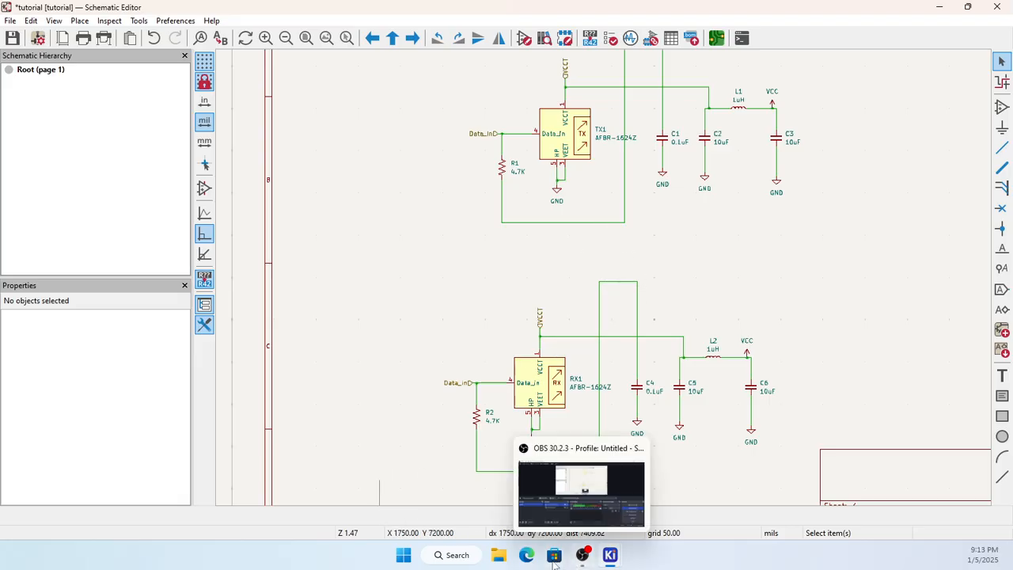
left_click(499, 554)
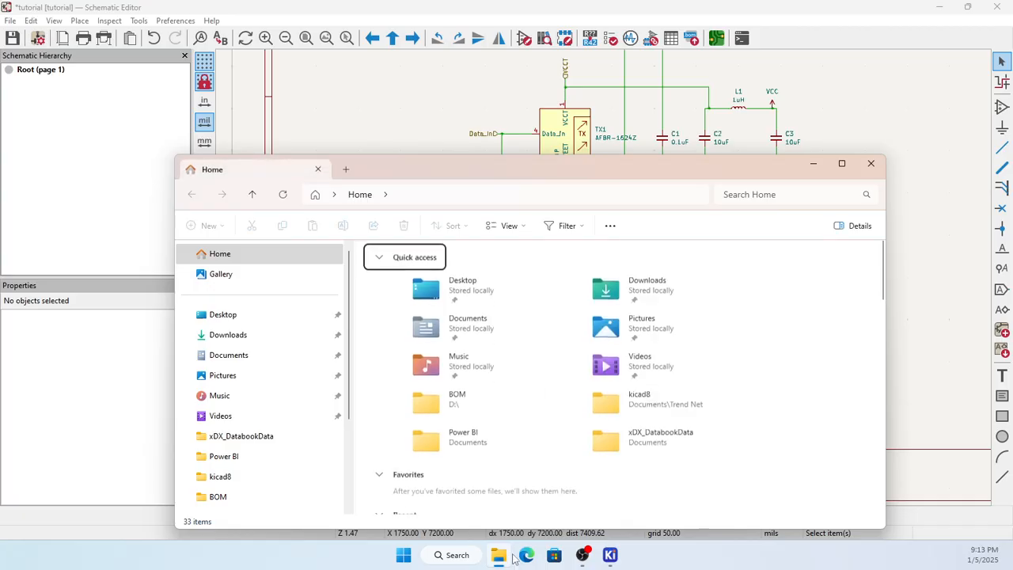
left_click(870, 163)
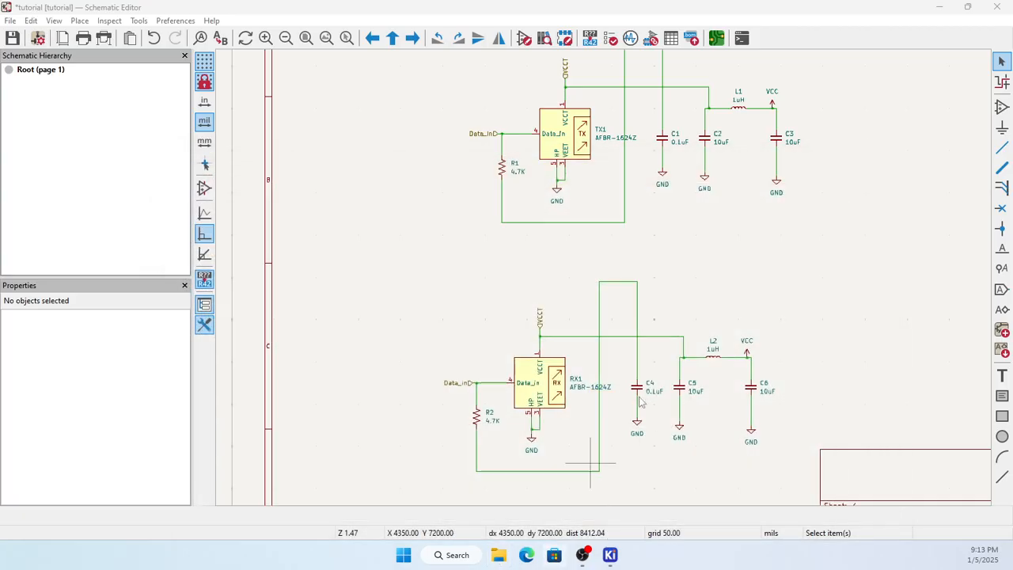
left_click(940, 8)
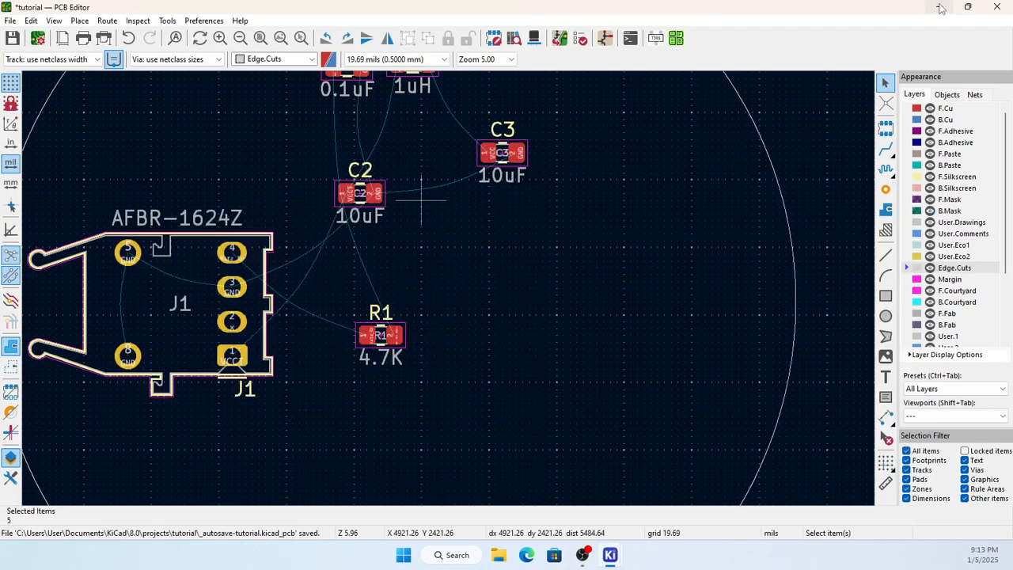
left_click(940, 8)
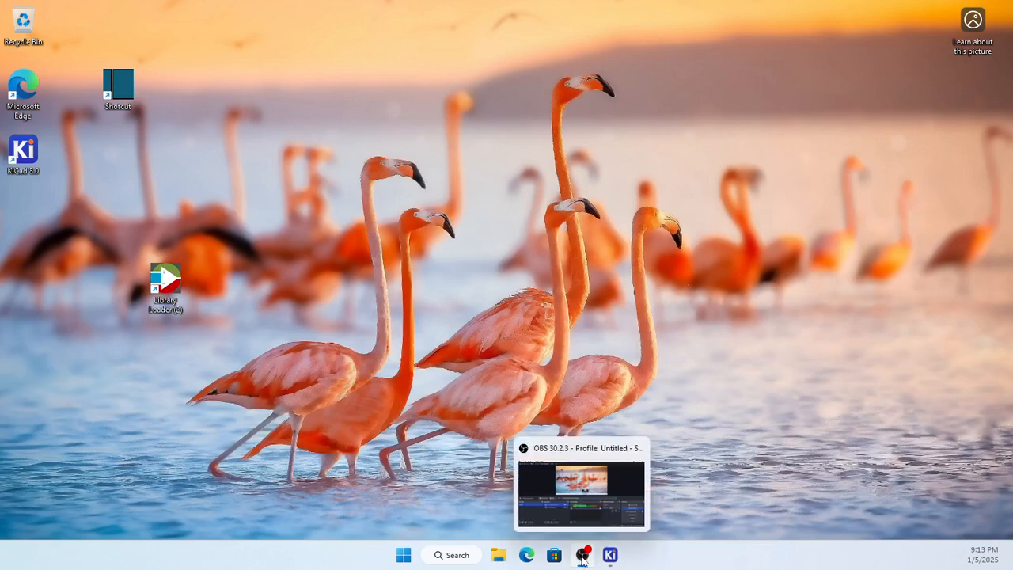
left_click(526, 556)
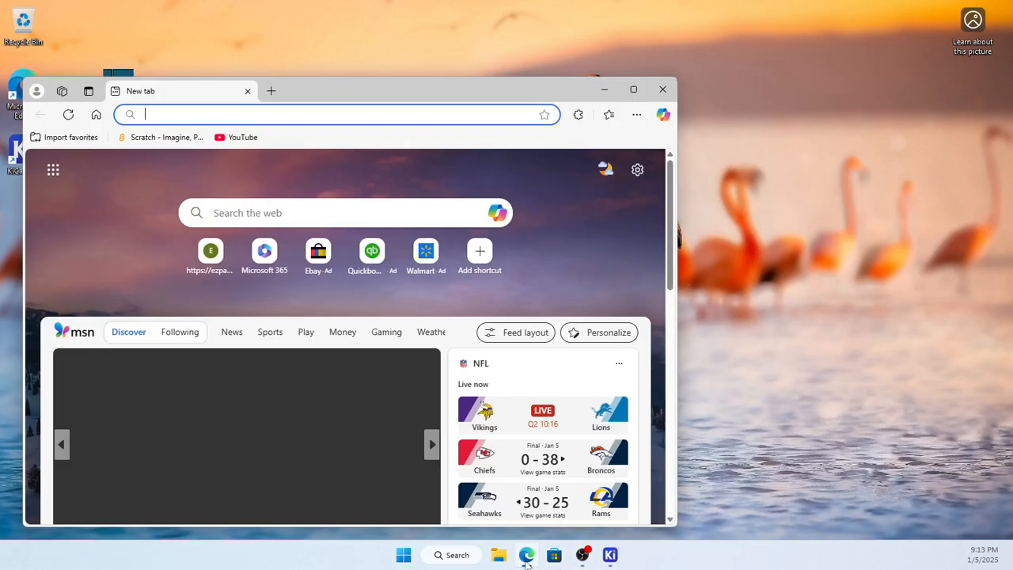
left_click(668, 89)
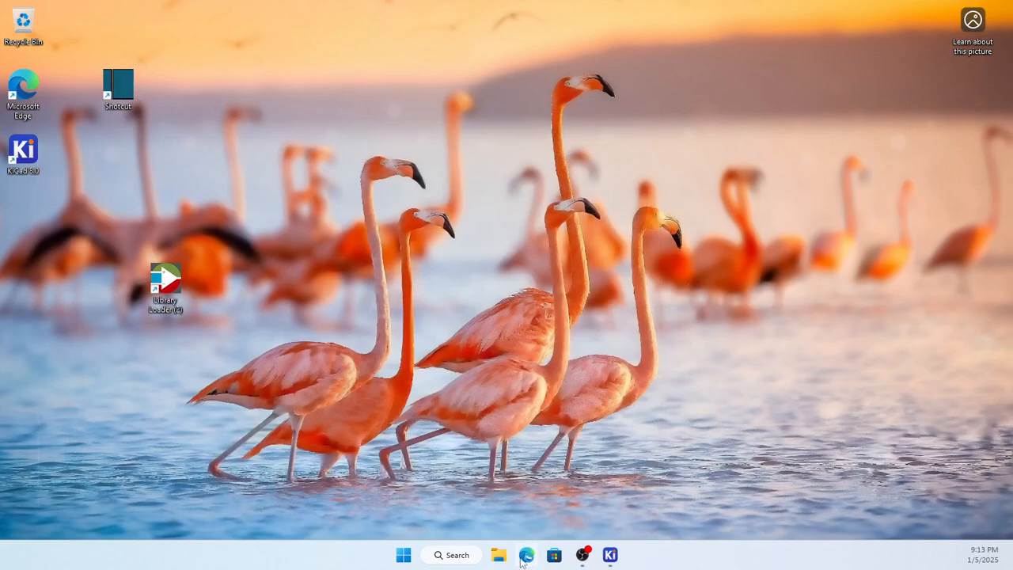
left_click(499, 555)
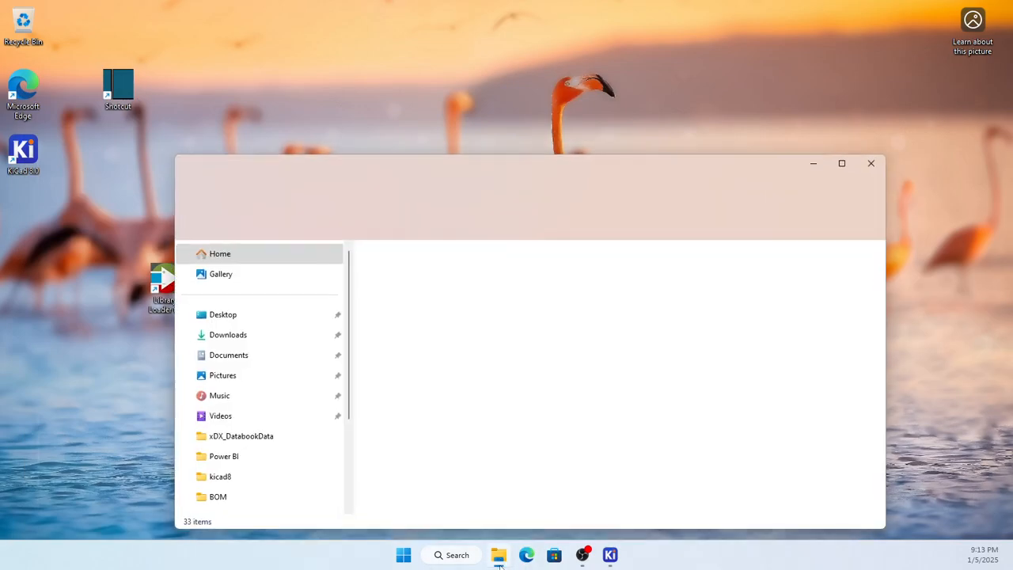
left_click(871, 165)
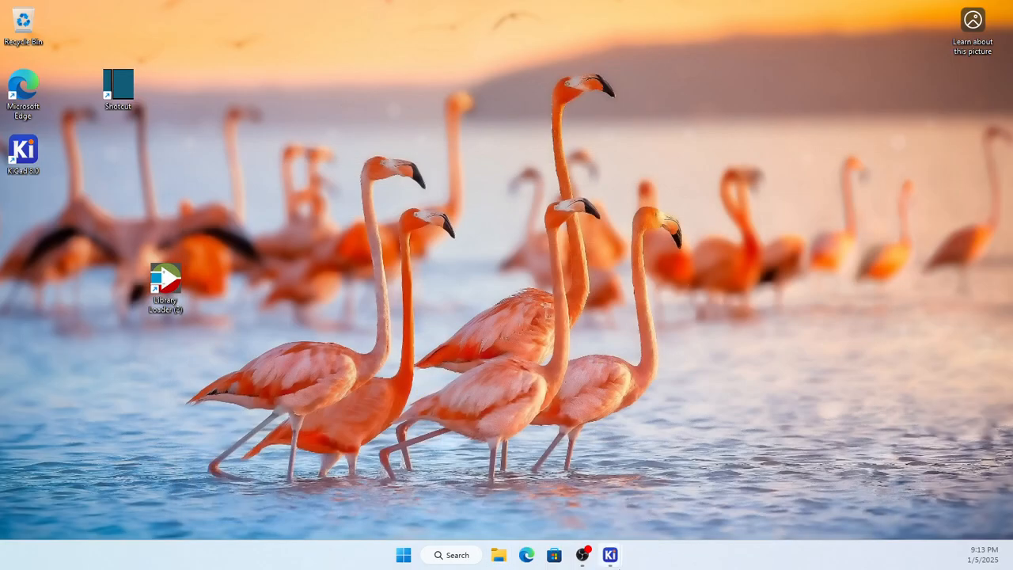
mouse_move(621, 557)
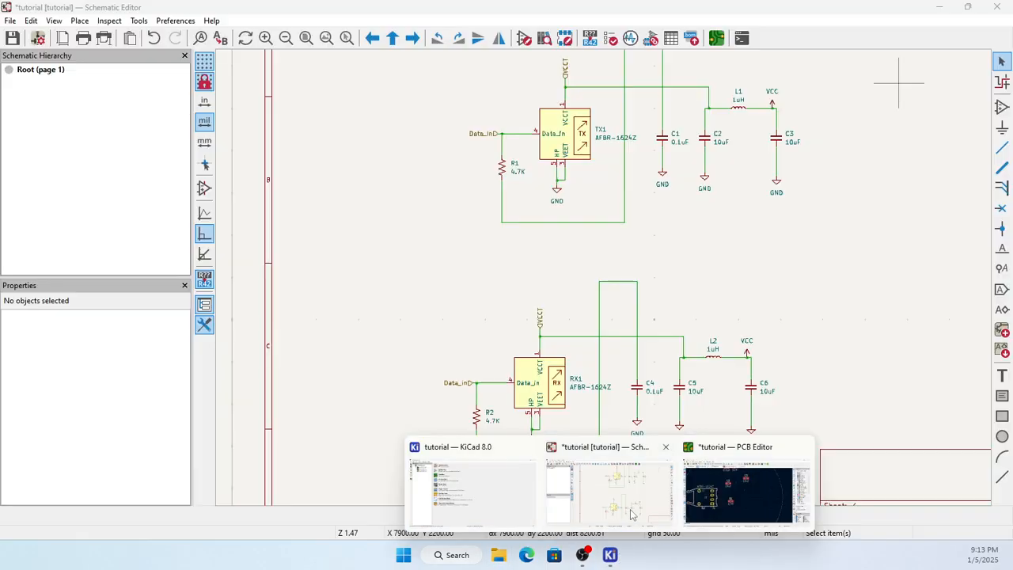
left_click(630, 514)
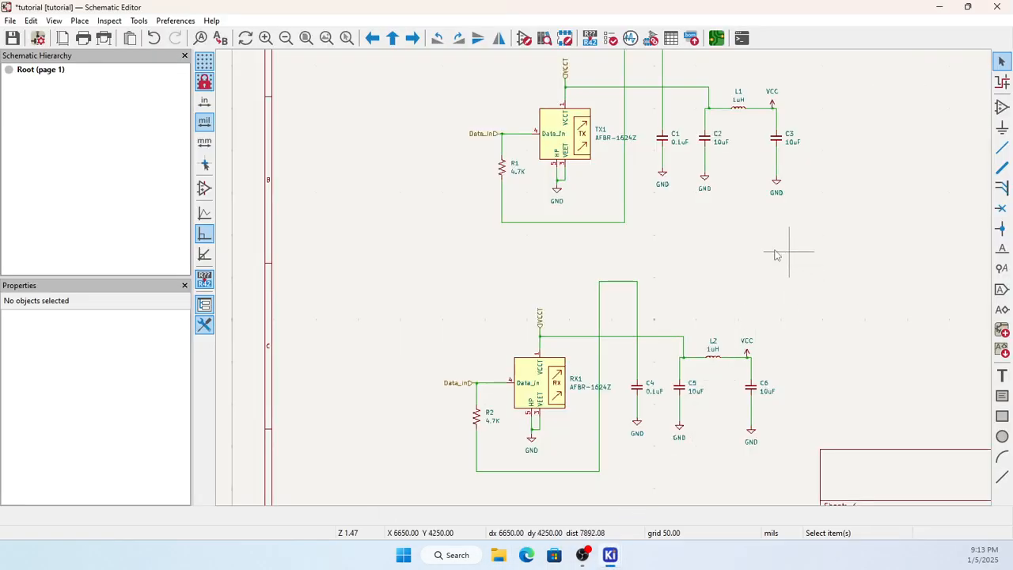
Open the TX1 symbol's datasheet and examine the recommended transmitter and receiver application circuit in Figure 3.
left_click(565, 138)
right_click(573, 144)
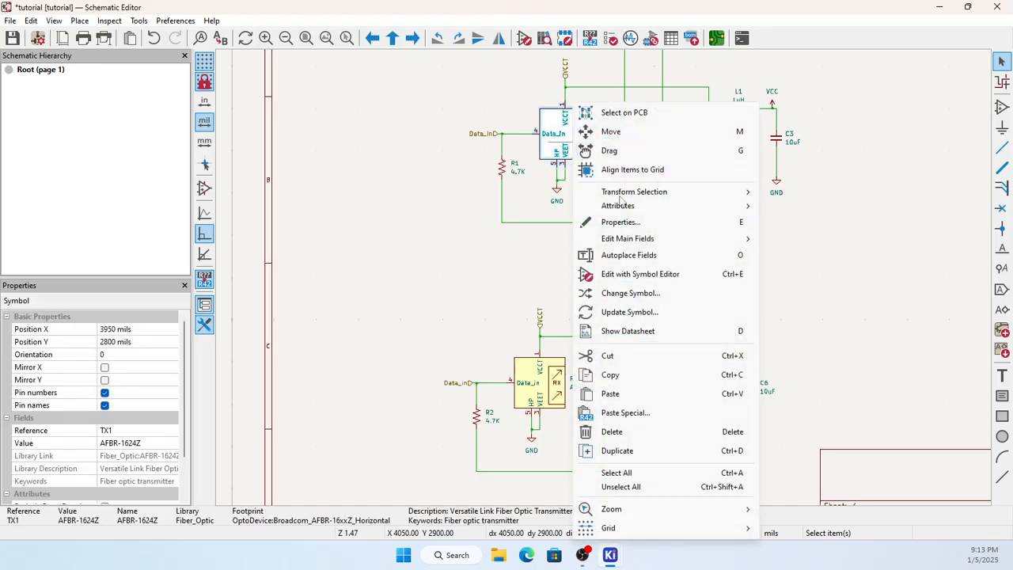
left_click(640, 334)
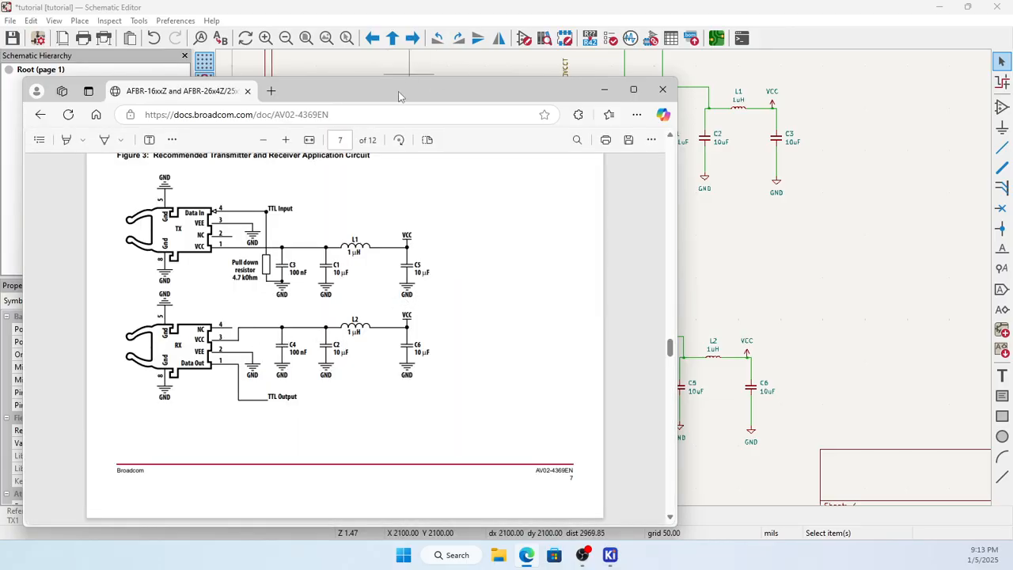
left_click_drag(400, 96, 0, 85)
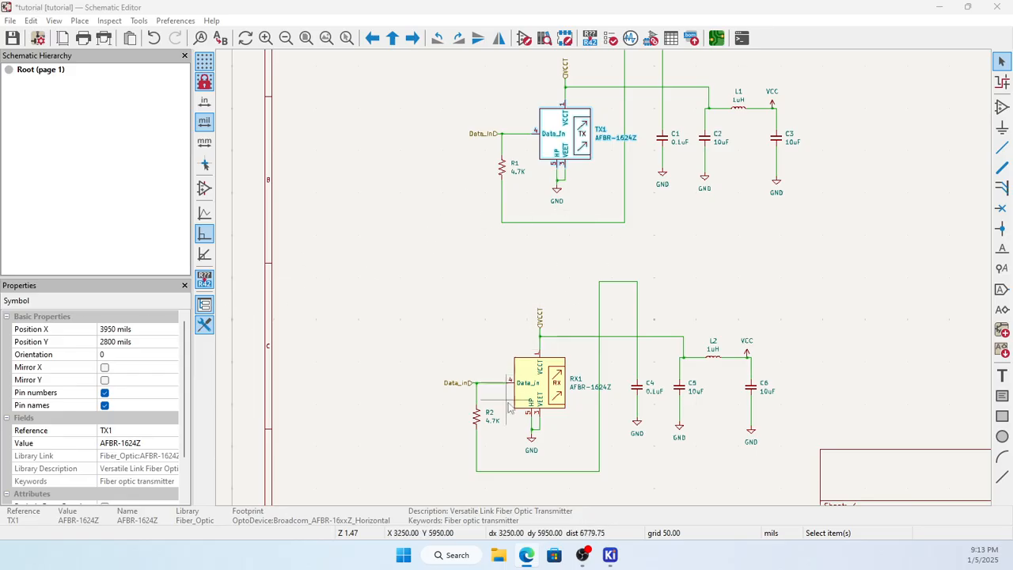
Delete the wire between Data_in and RX1 pin 4, along with resistor R2 and its upper wire.
scroll(507, 396, "up", 2)
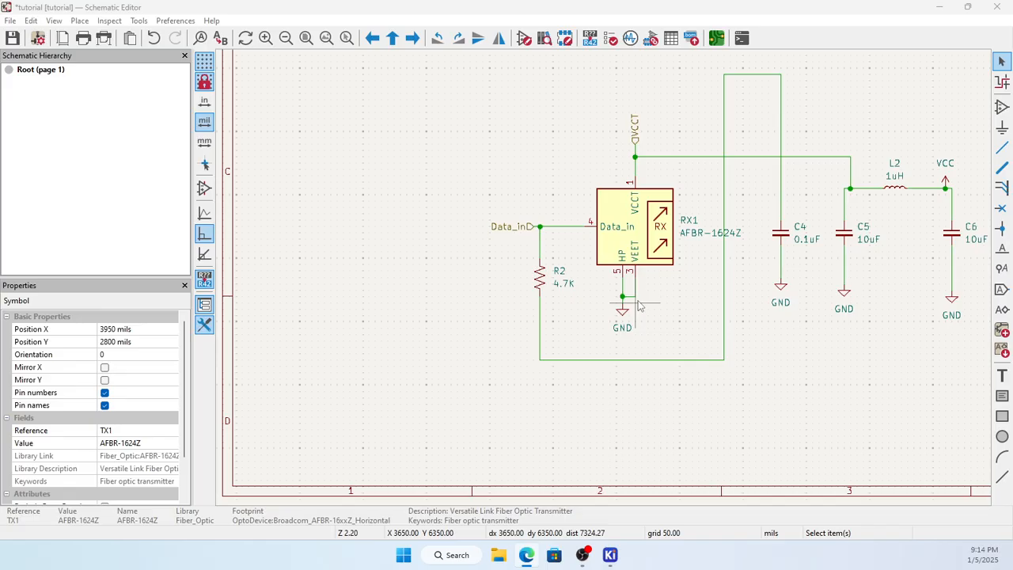
left_click(558, 227)
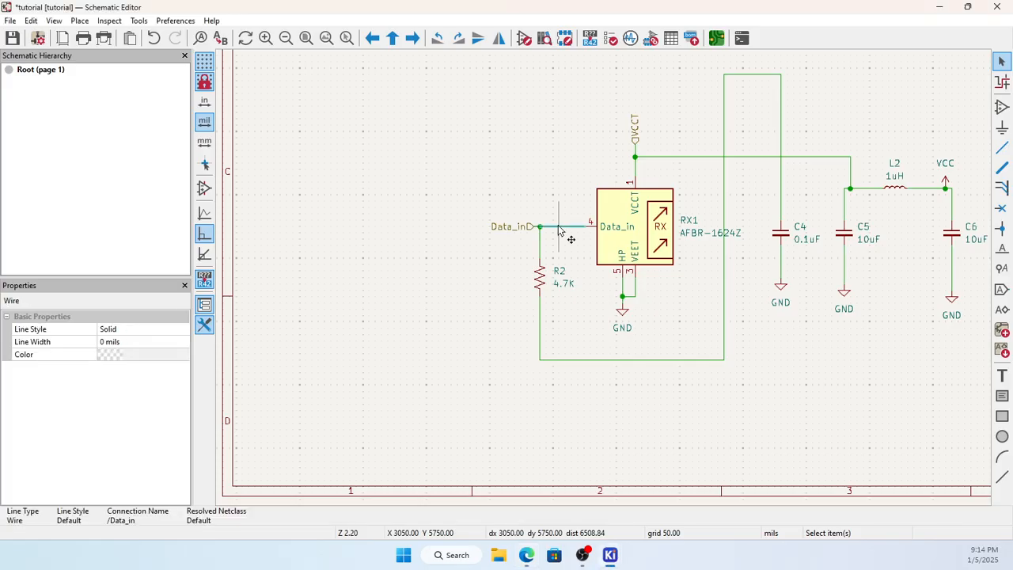
key("Escape")
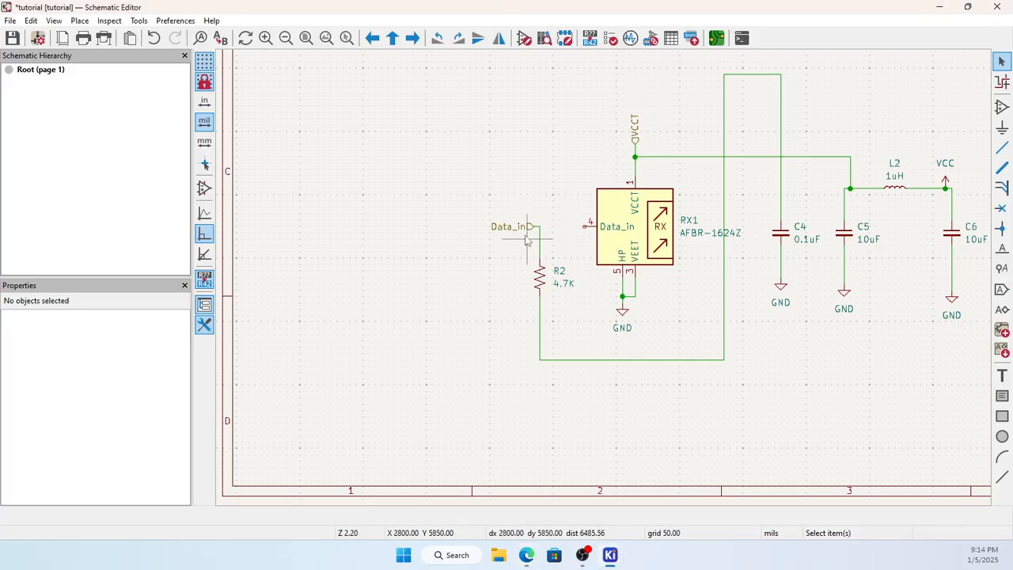
left_click_drag(502, 201, 552, 321)
key("Delete")
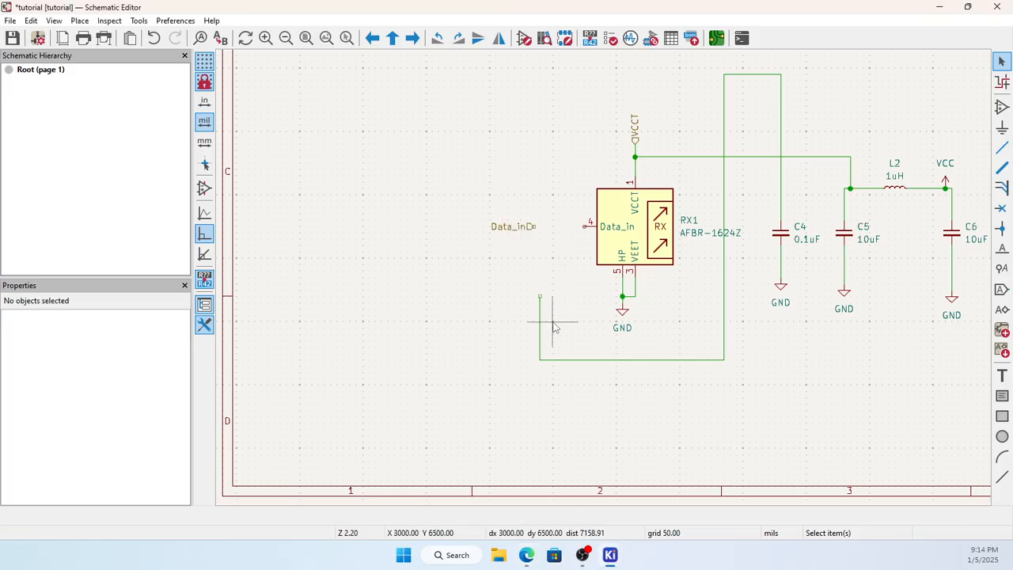
left_click(633, 360)
right_click(633, 360)
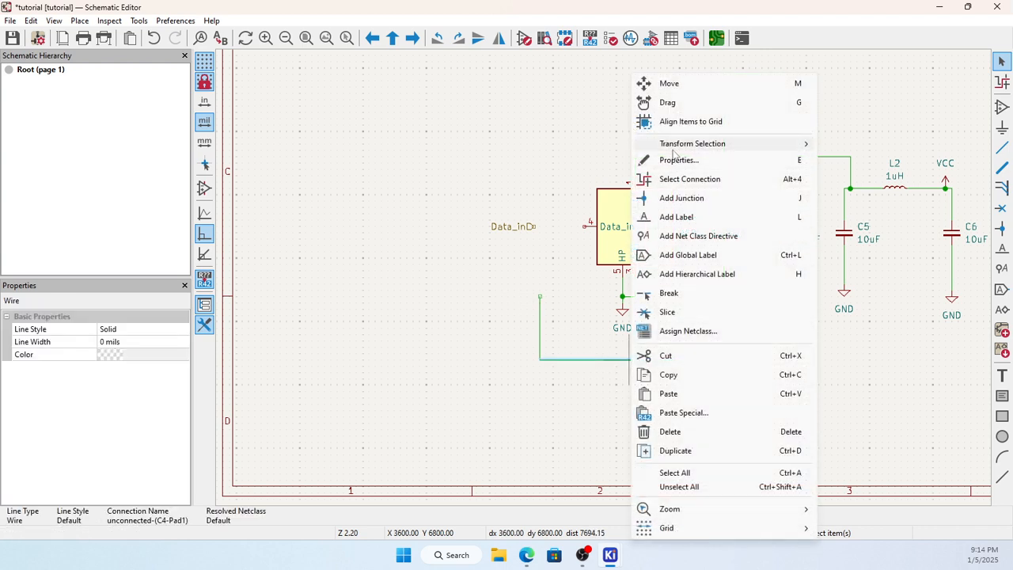
left_click(565, 337)
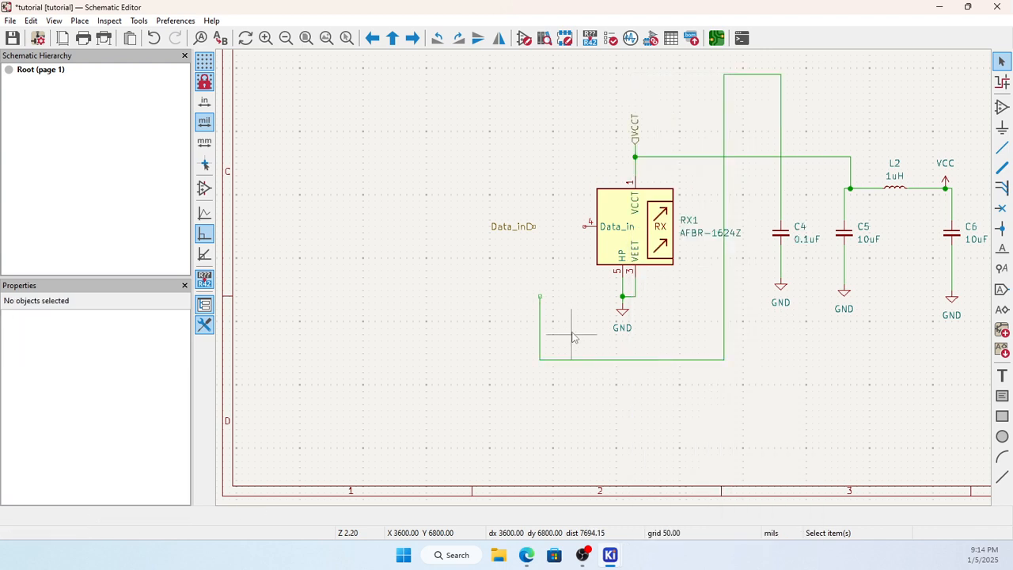
left_click(583, 362)
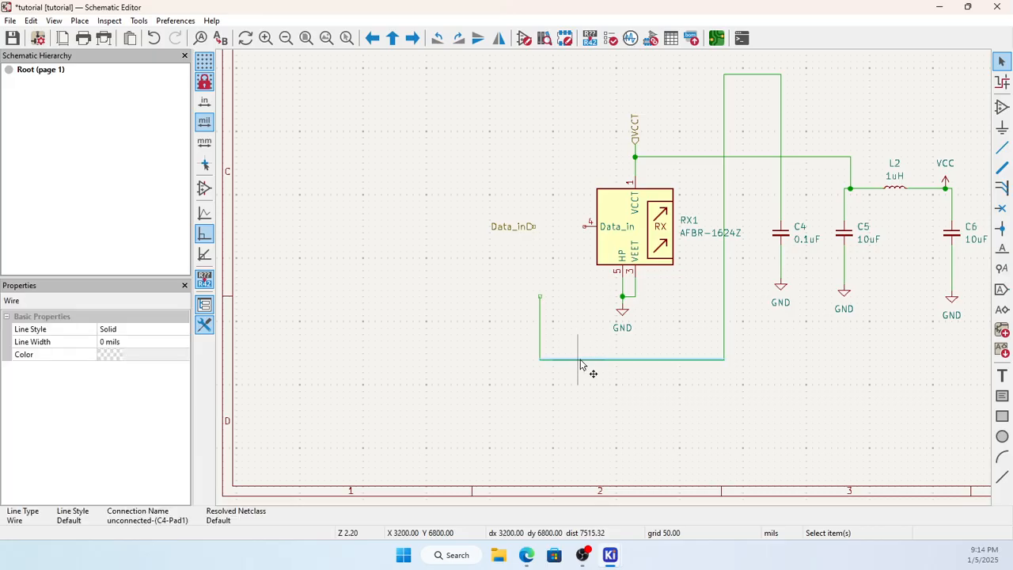
right_click(587, 362)
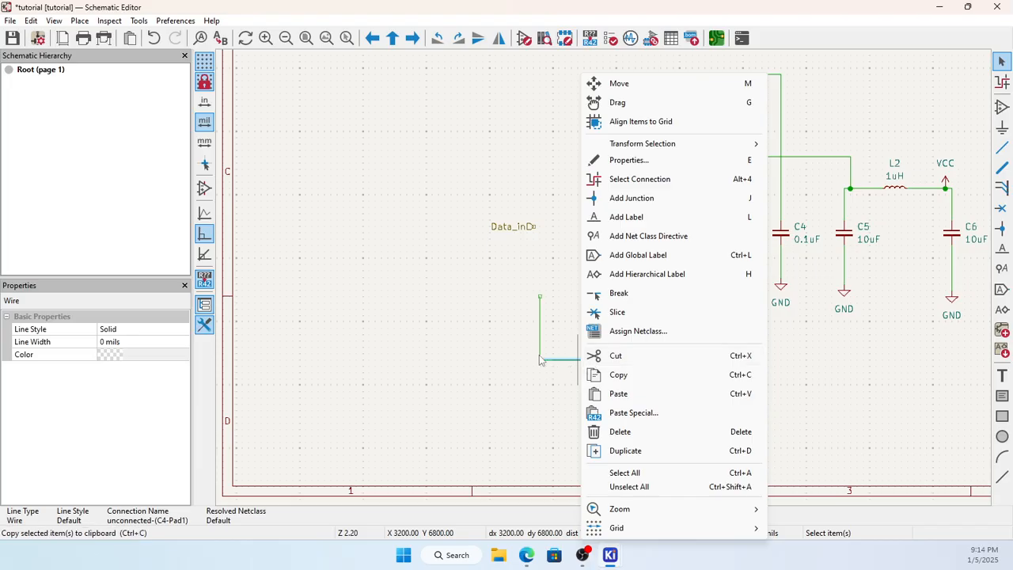
left_click(487, 329)
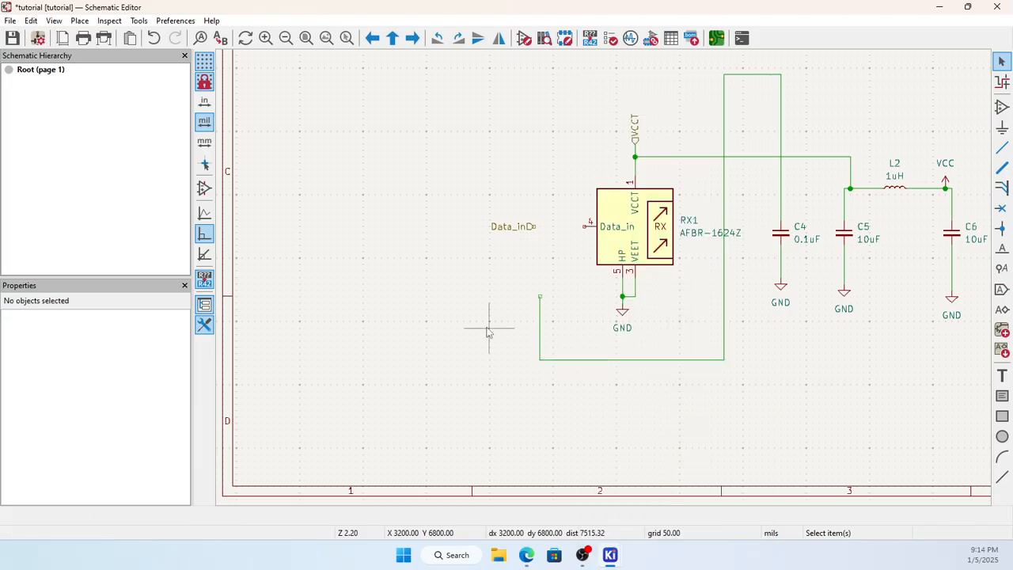
Delete all remaining wire segments of the loop running from R2's former position under RX1 to the upper pin of C4.
left_click(539, 312)
key("Delete")
left_click_drag(515, 348, 724, 408)
key("Delete")
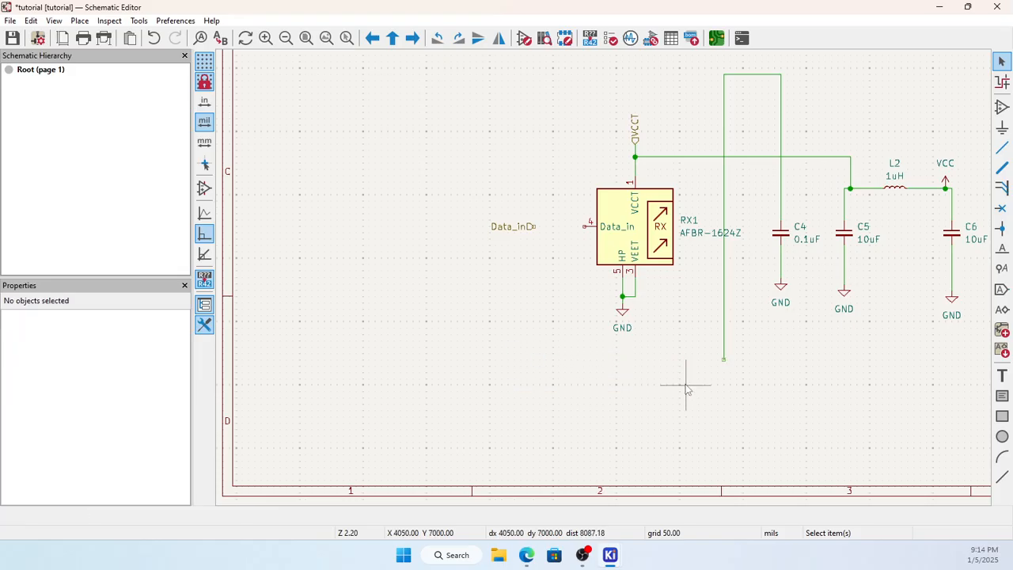
left_click(725, 352)
key("Delete")
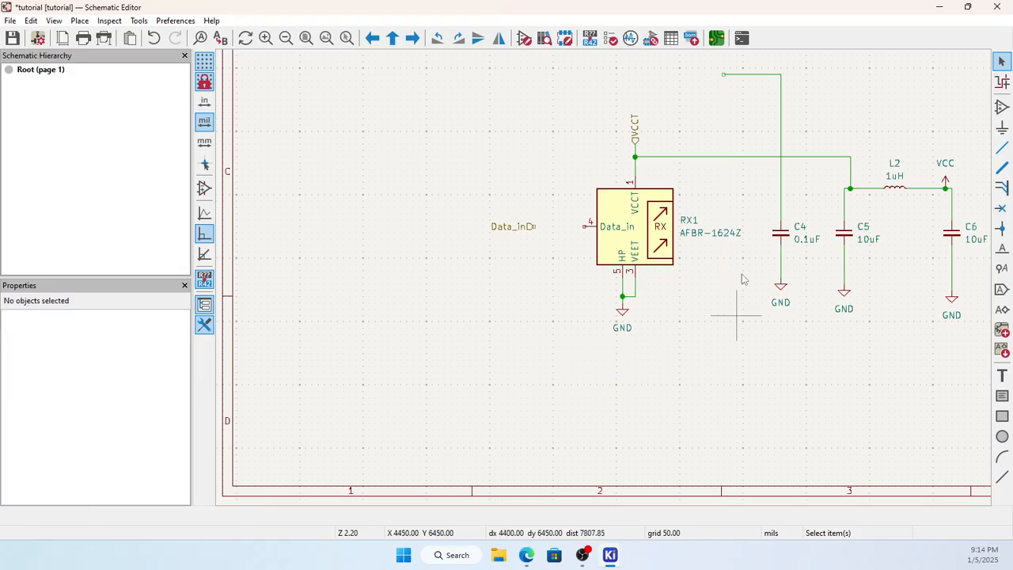
left_click(761, 76)
key("Delete")
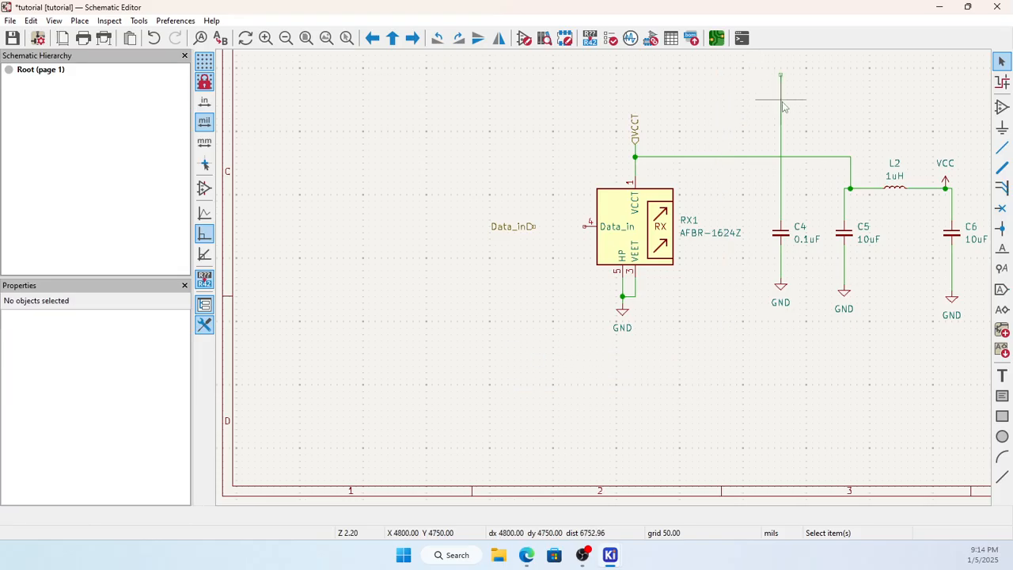
left_click(781, 111)
key("Delete")
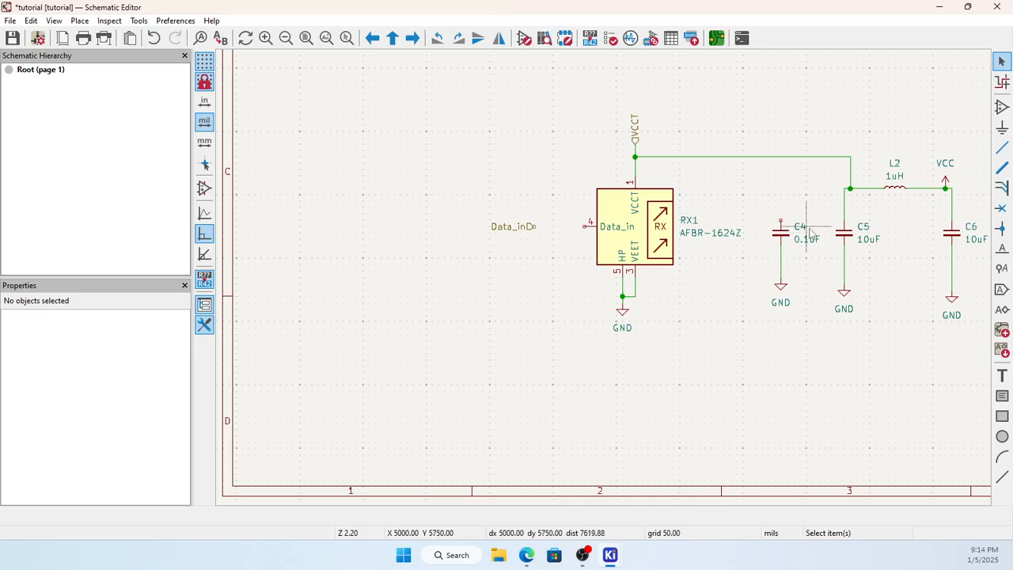
Delete the wire segments connecting RX1's VCCT line to the junction of L2 and C5.
left_click(723, 157)
key("Delete")
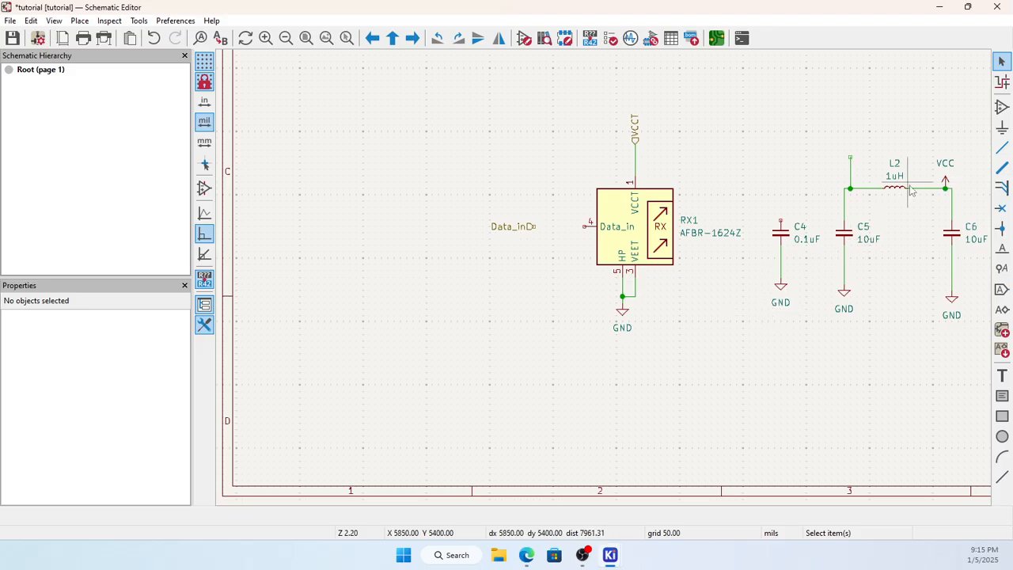
left_click(850, 172)
key("Delete")
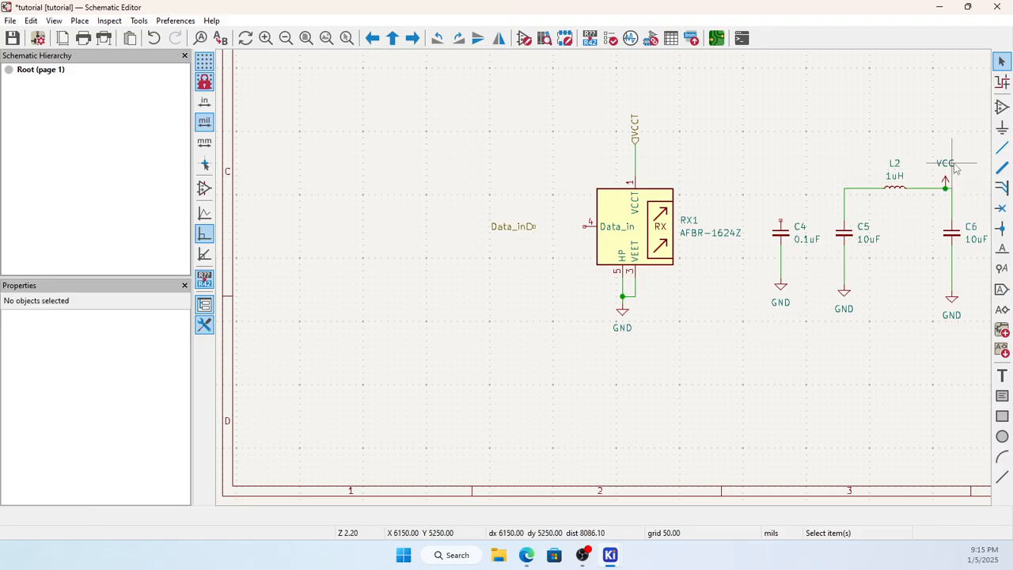
Wire the upper pin of C4 to the node joining C5 and L2.
left_click(1001, 147)
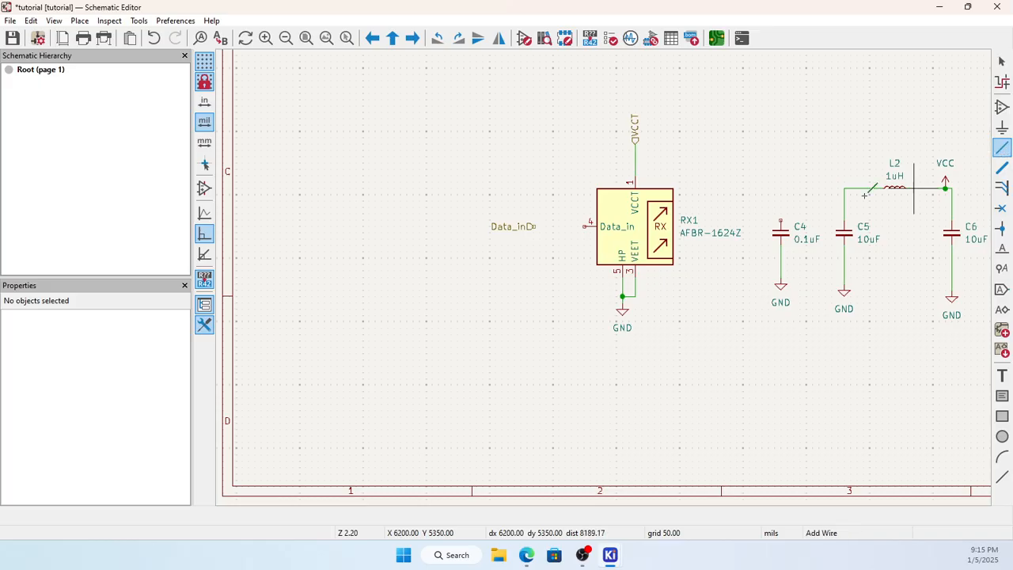
left_click(781, 220)
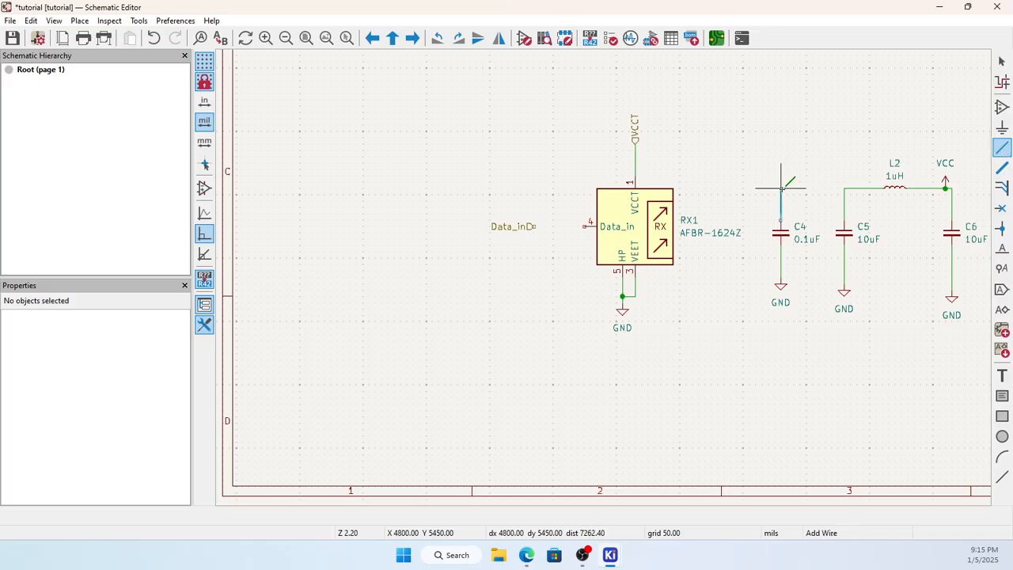
left_click(844, 189)
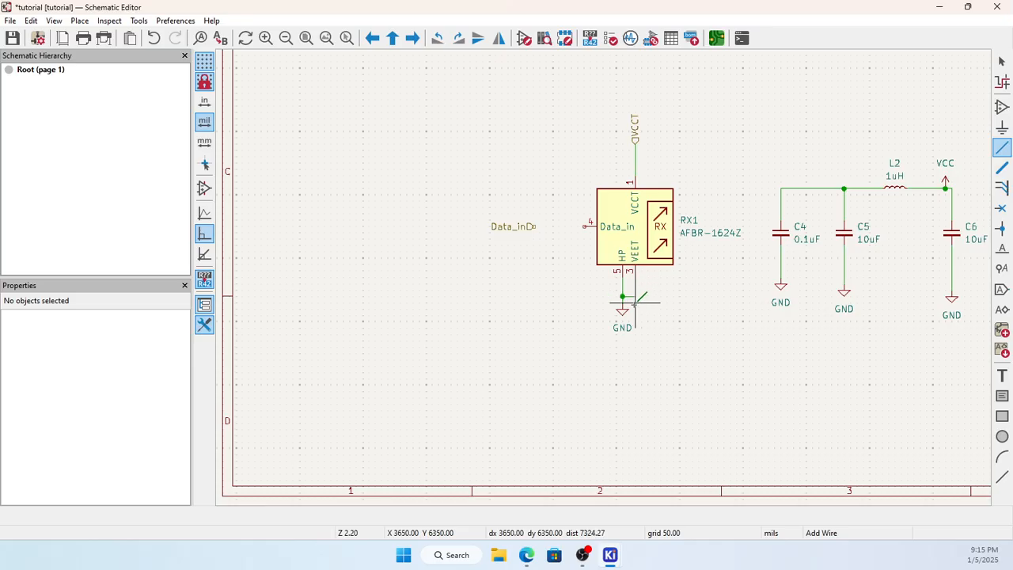
key("Escape")
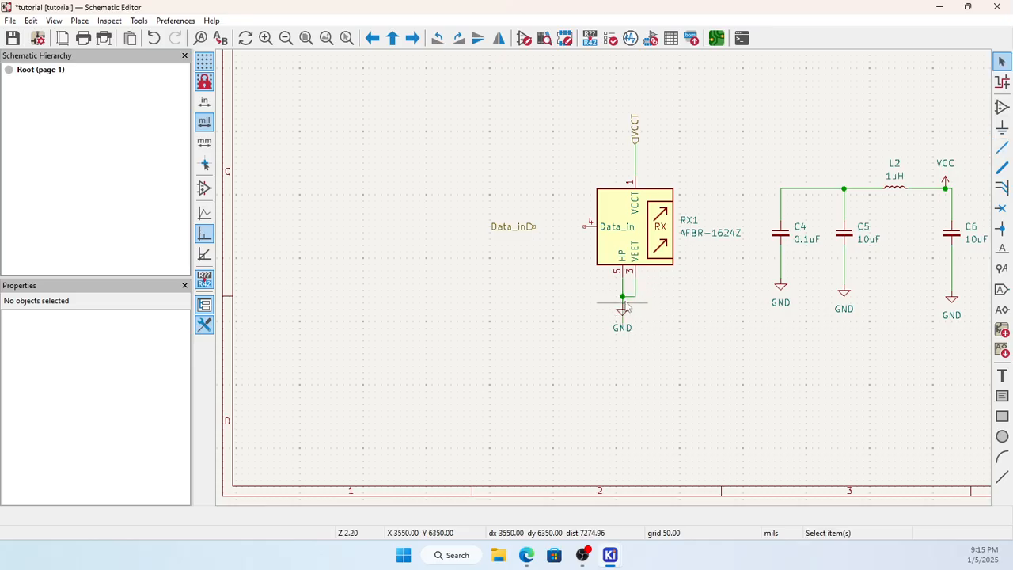
Delete the wire linking RX1 pin 3 to ground and wire pin 3 to the node above C4 instead.
left_click(631, 298)
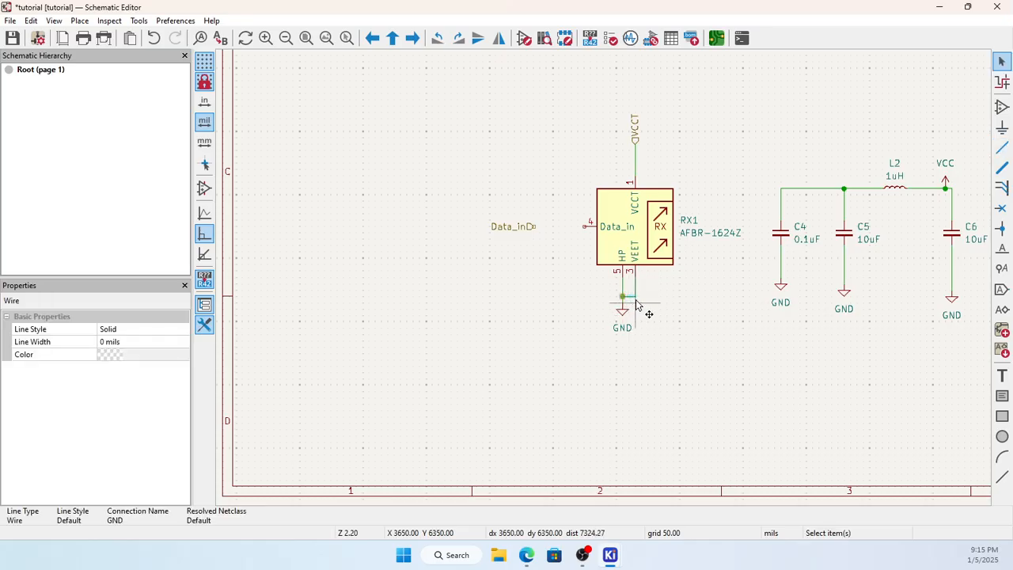
key("Delete")
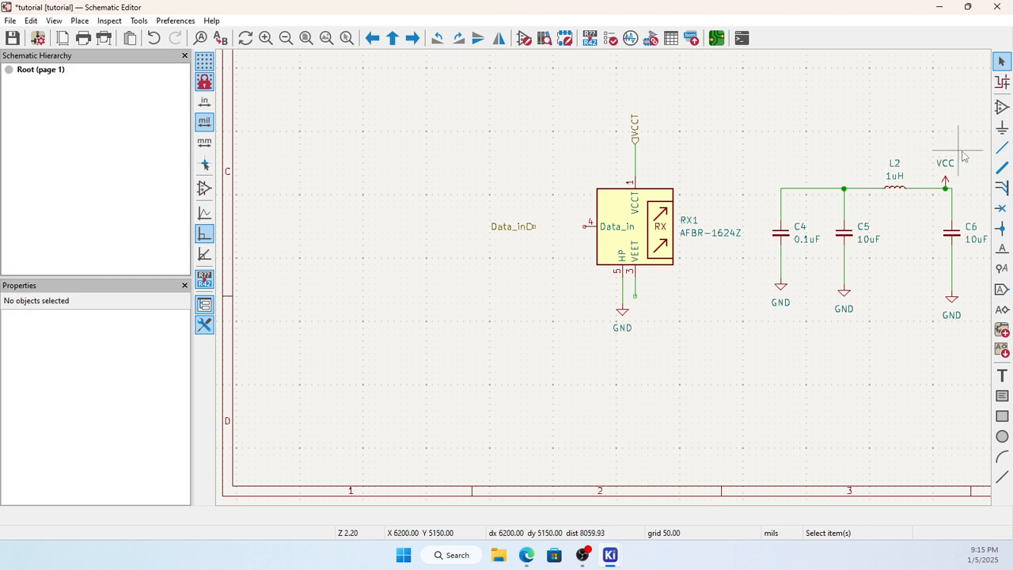
left_click(1000, 152)
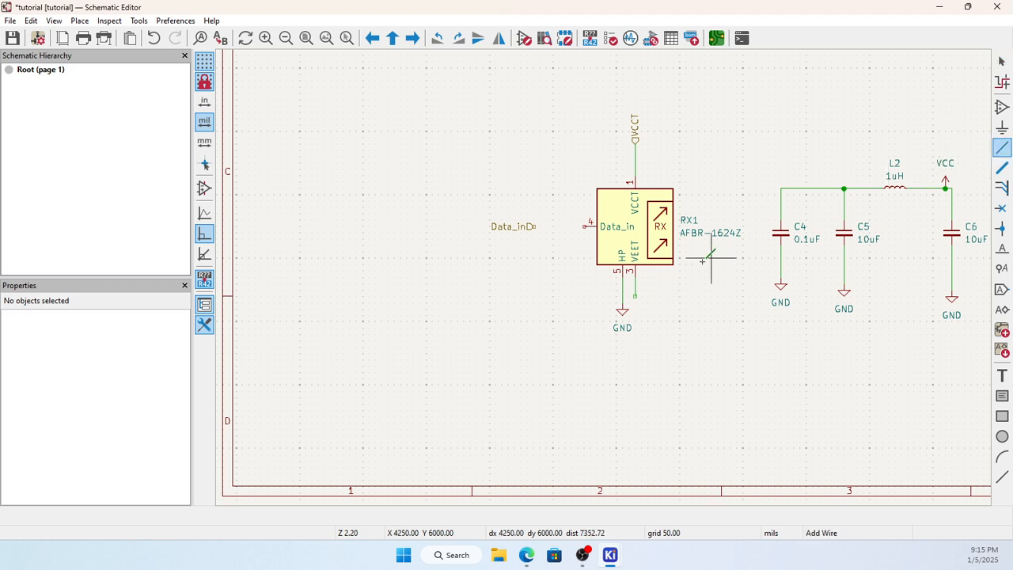
left_click(635, 296)
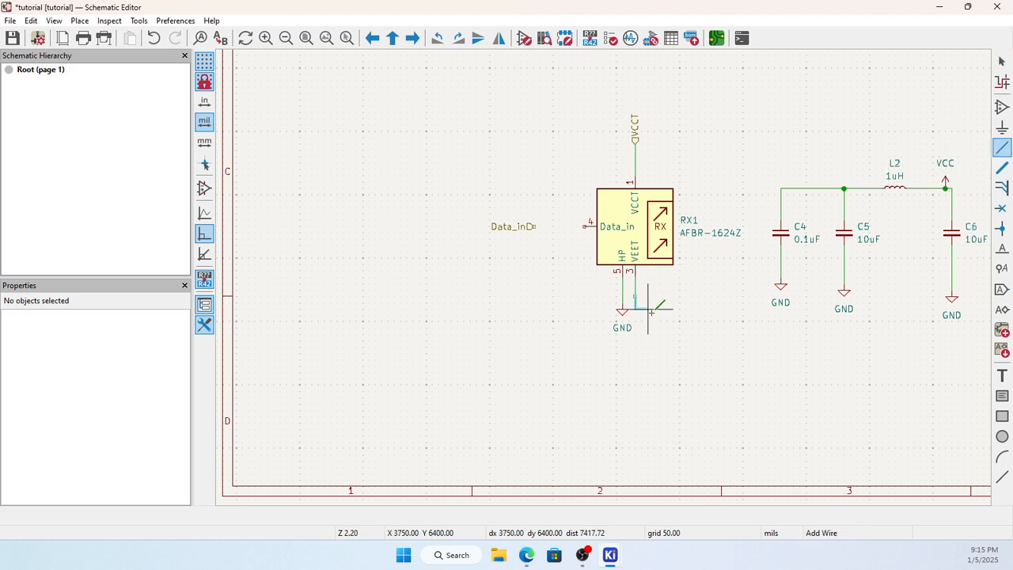
left_click(742, 296)
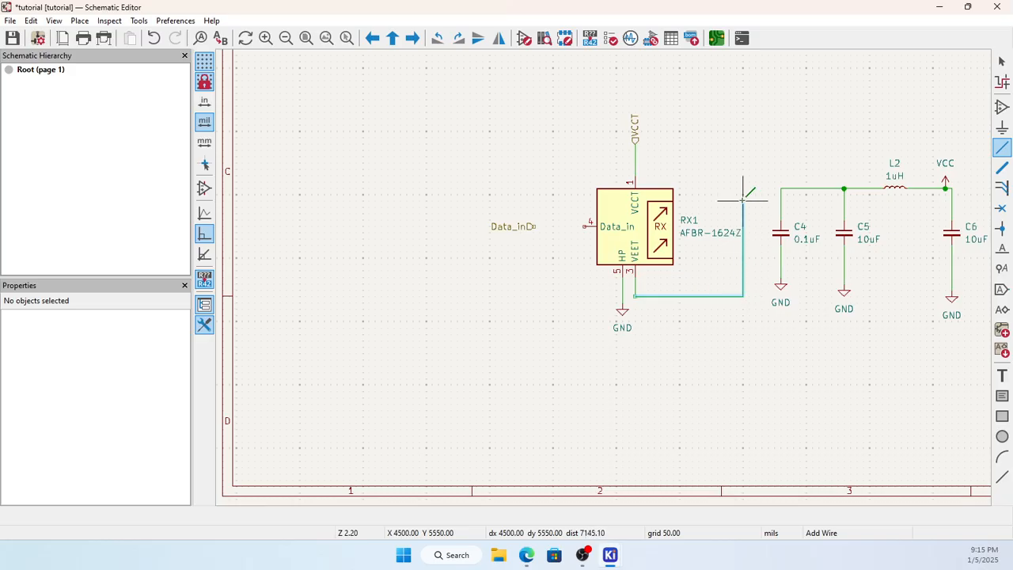
left_click(781, 188)
scroll(781, 188, "up", 3)
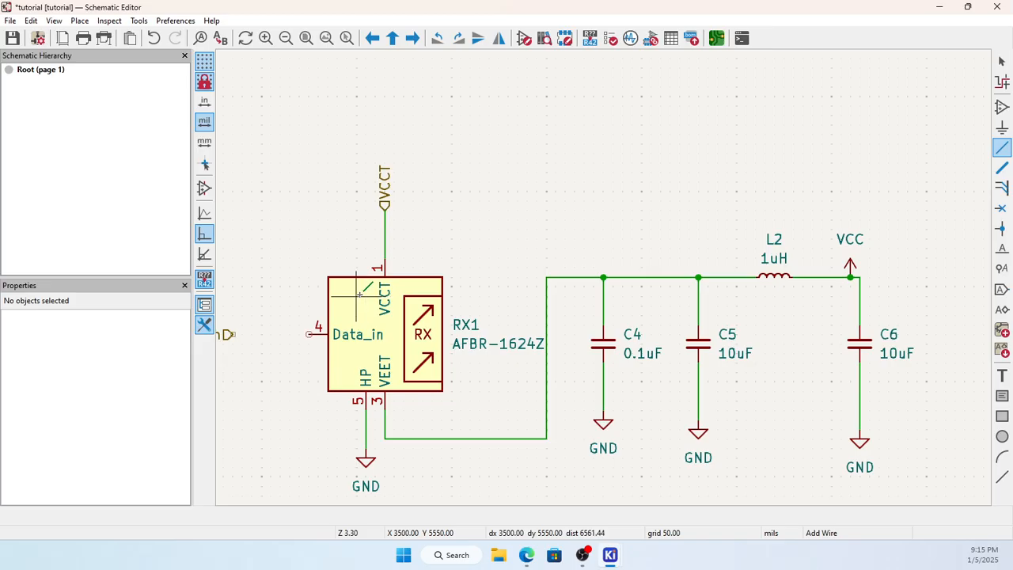
scroll(358, 294, "down", 1)
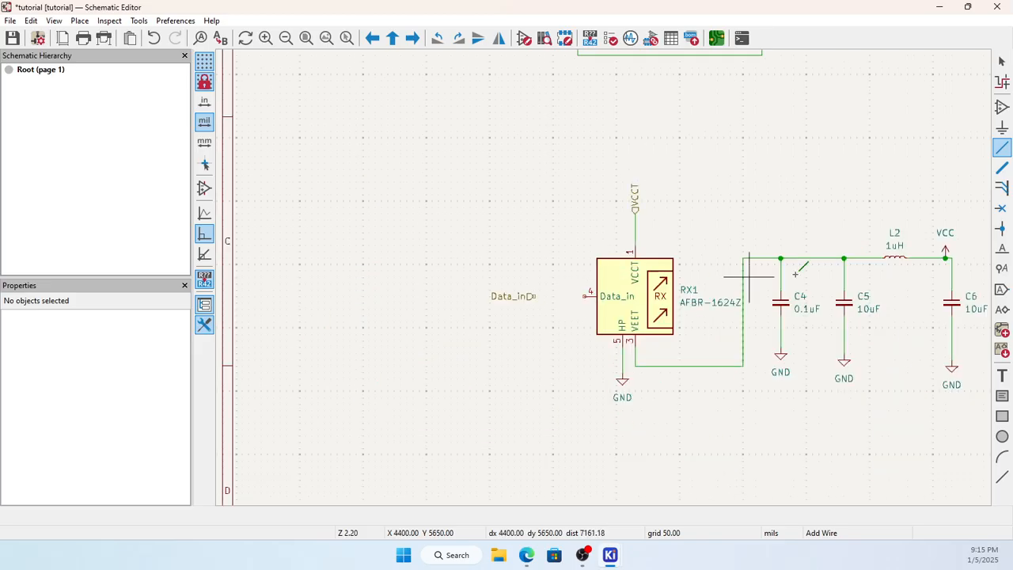
Place a no-connect flag on RX1 pin 4 and delete the unattached Data_in label beside it.
left_click(1001, 209)
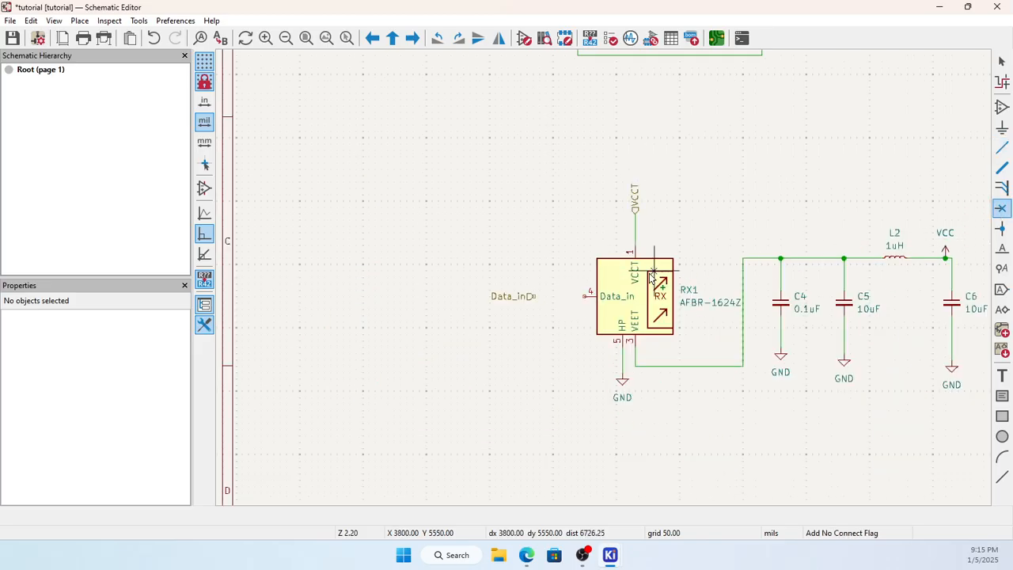
left_click(584, 296)
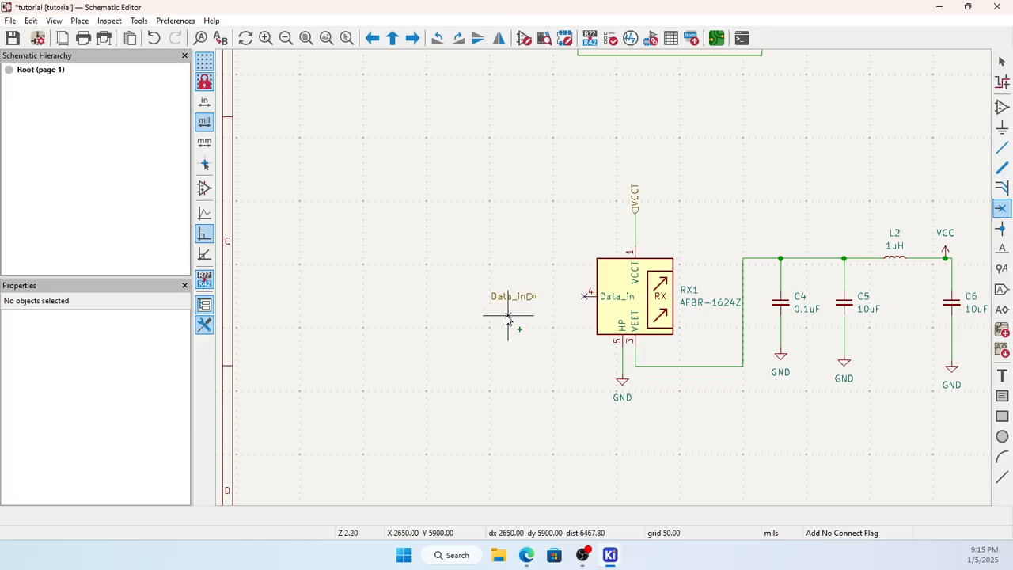
key("Escape")
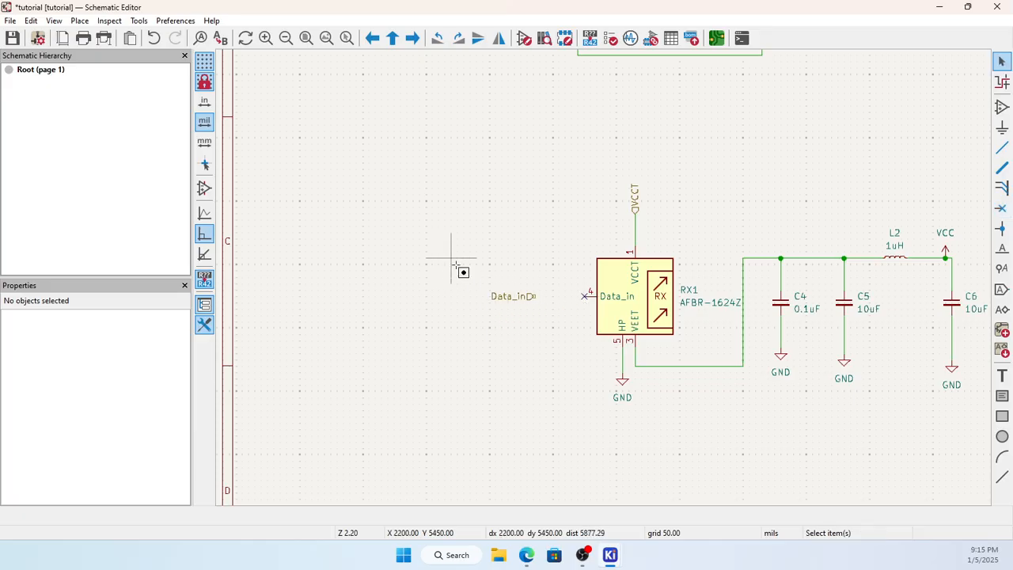
left_click_drag(448, 258, 548, 332)
key("Delete")
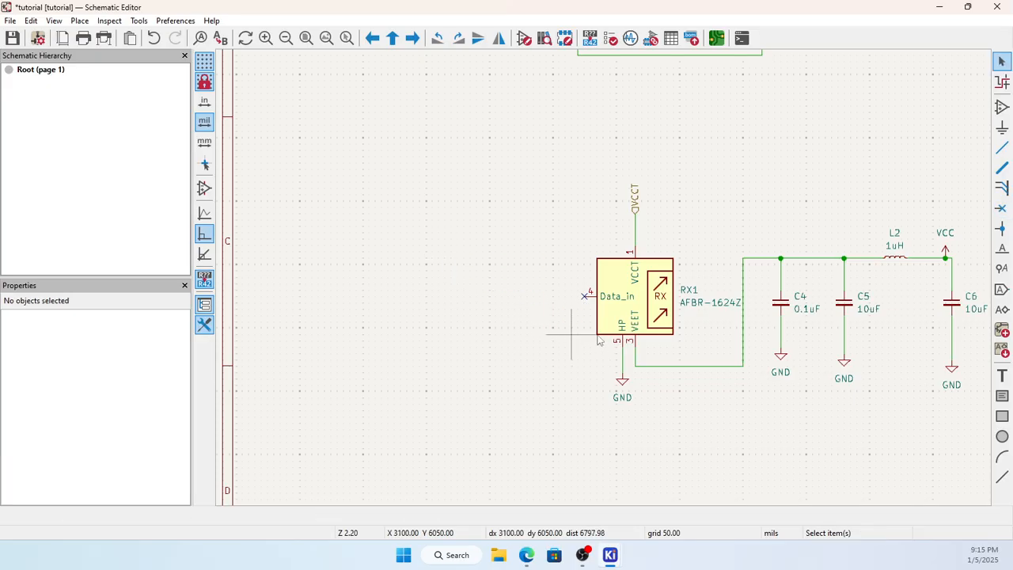
Rename the VCCT hierarchical label above RX1 as DataOut and save the schematic.
double_click(634, 204)
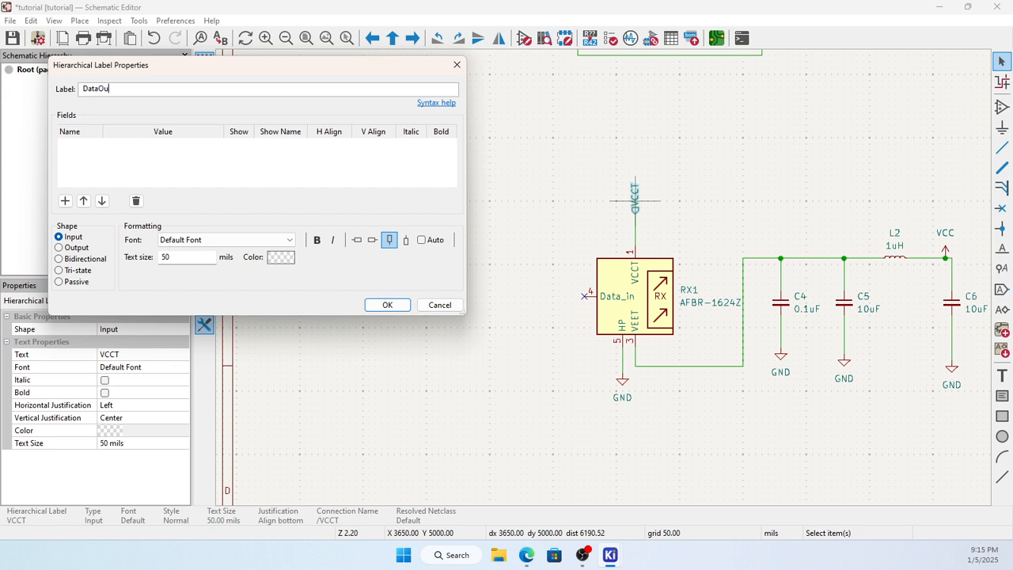
left_click(383, 305)
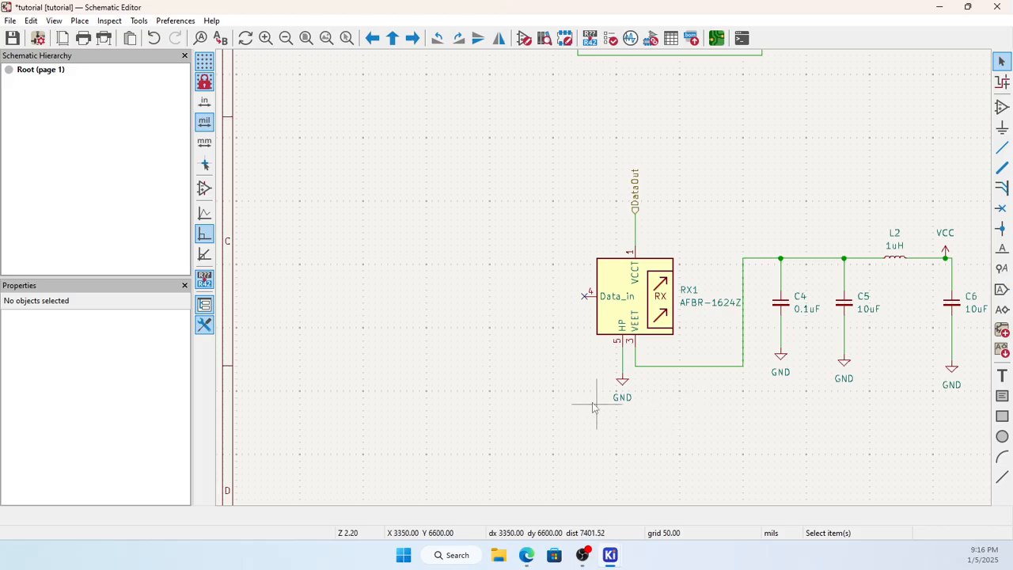
scroll(614, 287, "down", 3)
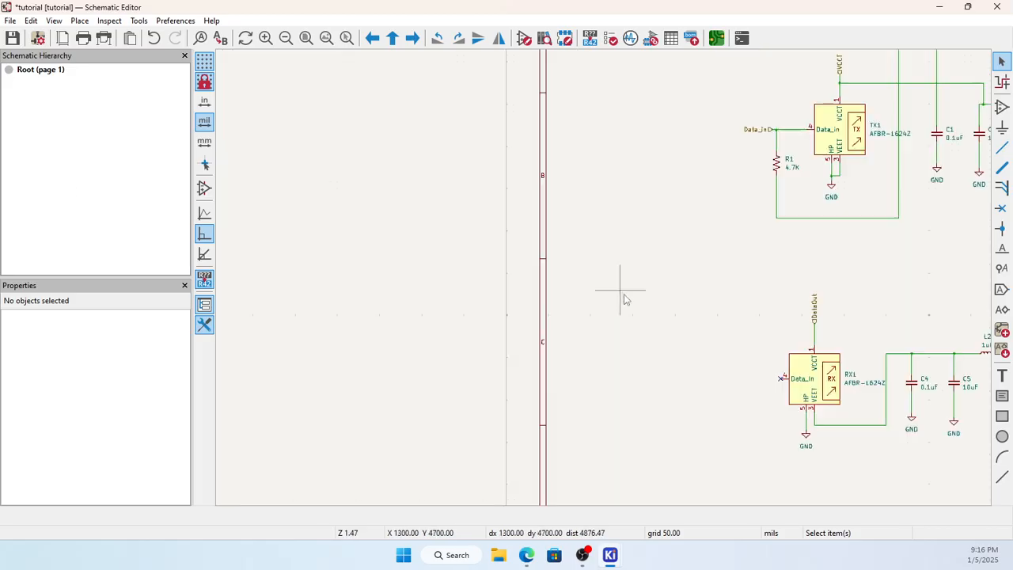
left_click(13, 38)
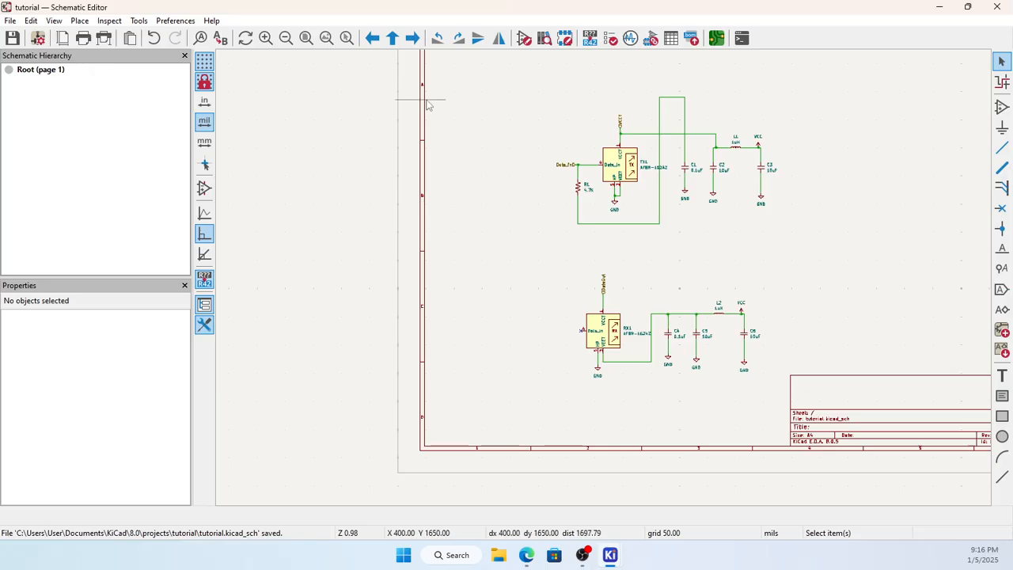
Switch to the PCB layout and update the board from the schematic, replacing footprints with those specified in the schematic.
left_click(716, 38)
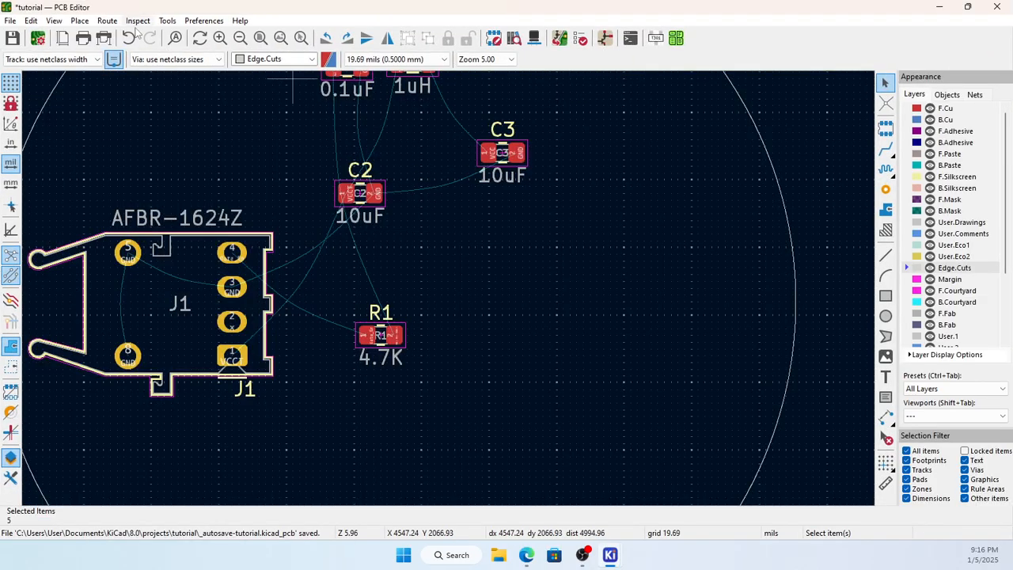
left_click(167, 20)
left_click(189, 37)
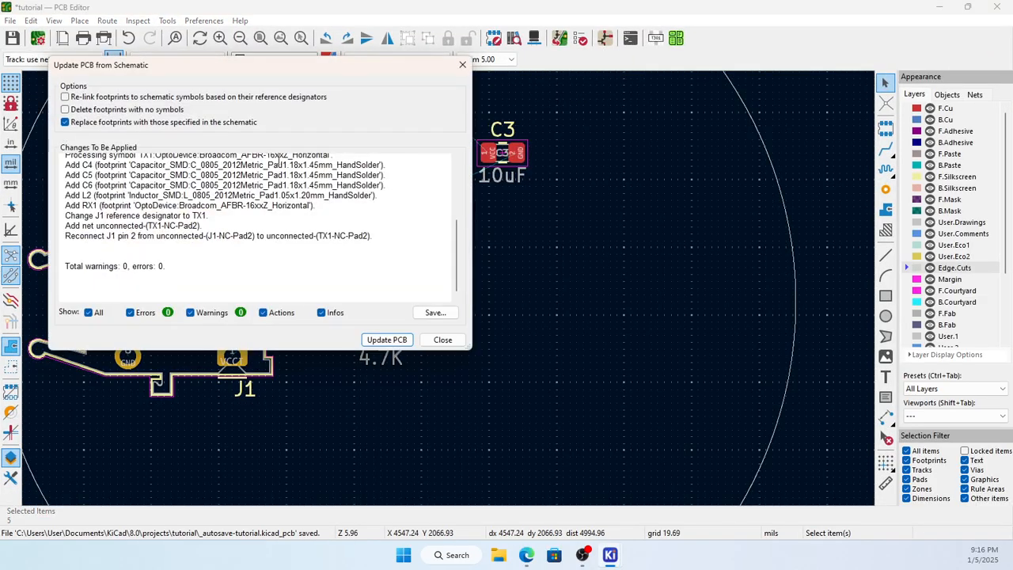
left_click(387, 341)
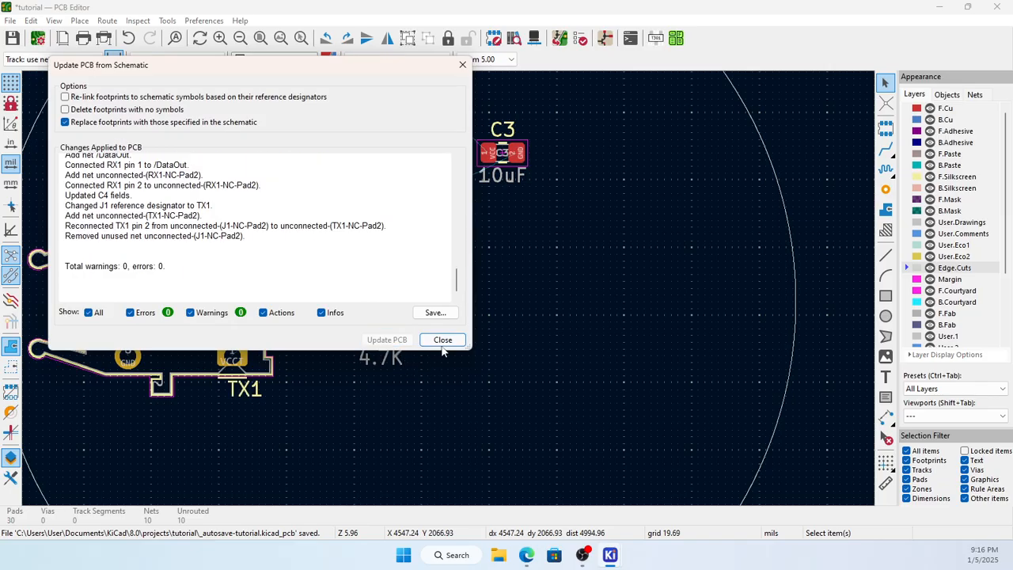
left_click(443, 340)
Place the new RX1, L2, C4, C5 and C6 footprints inside the circular board outline, opposite TX1.
scroll(457, 301, "down", 4)
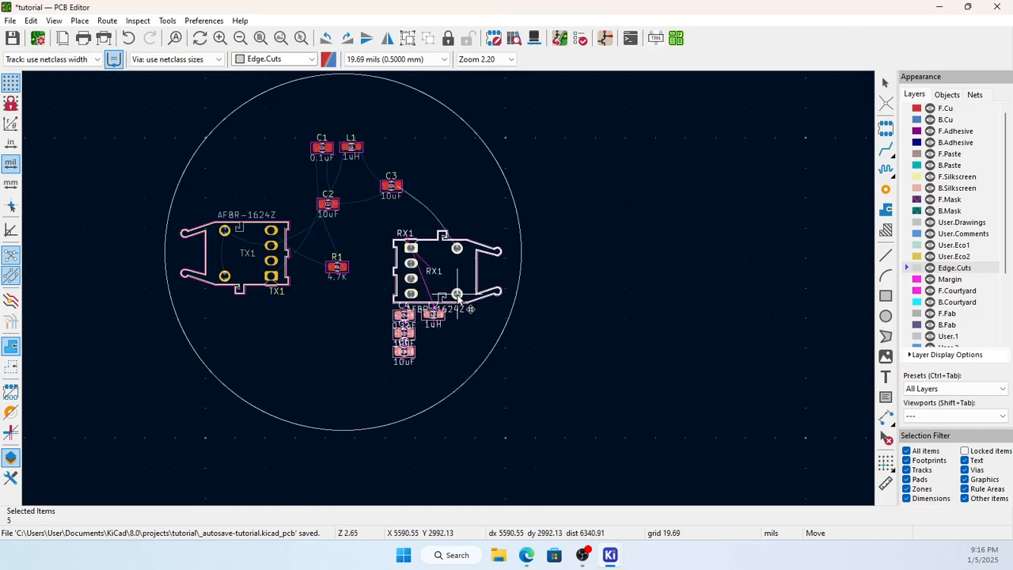
left_click(449, 301)
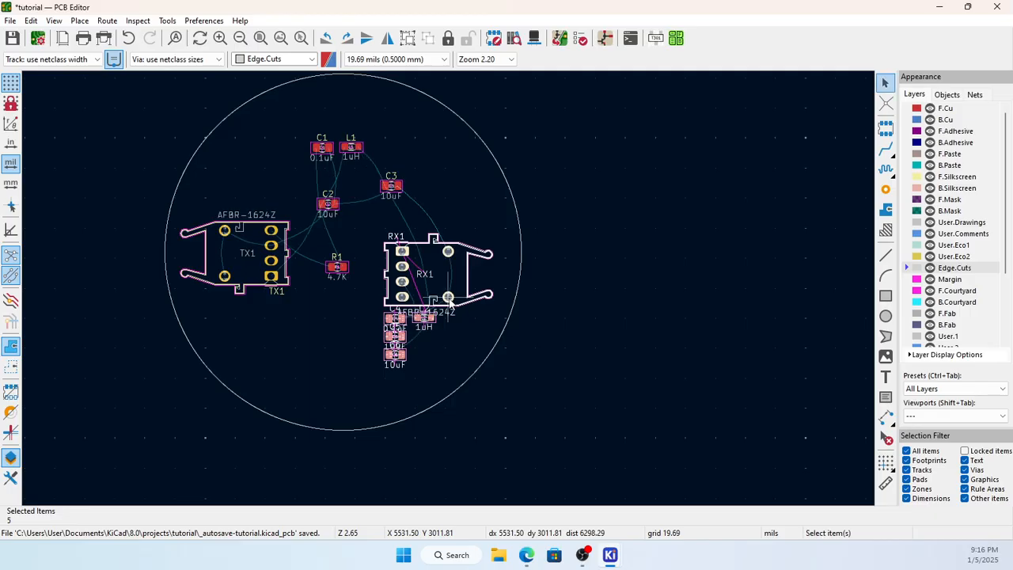
left_click(429, 355)
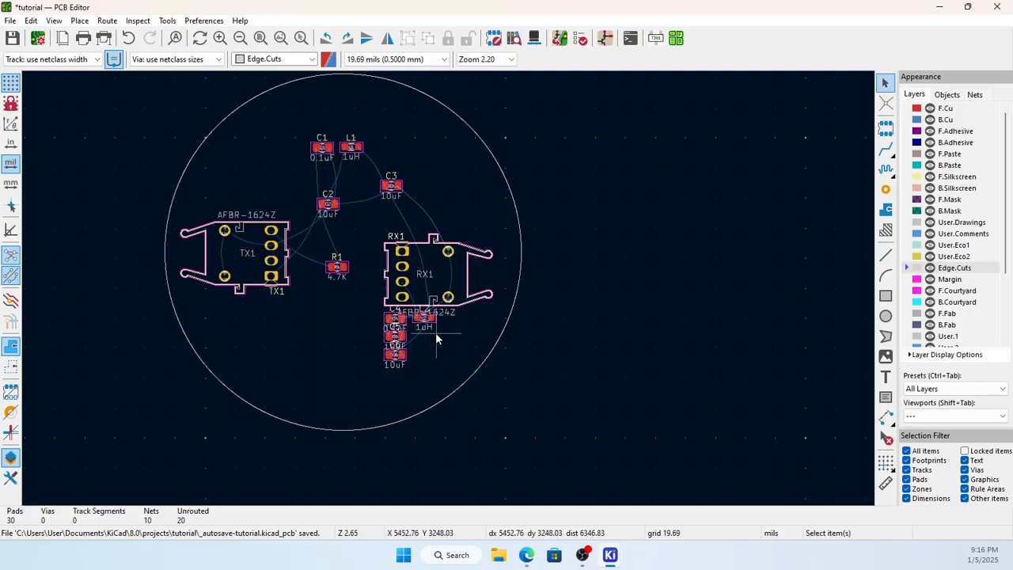
Open the 3D view of the board and examine the TX1 and RX1 placement from several angles, then close it.
left_click(54, 21)
left_click(79, 57)
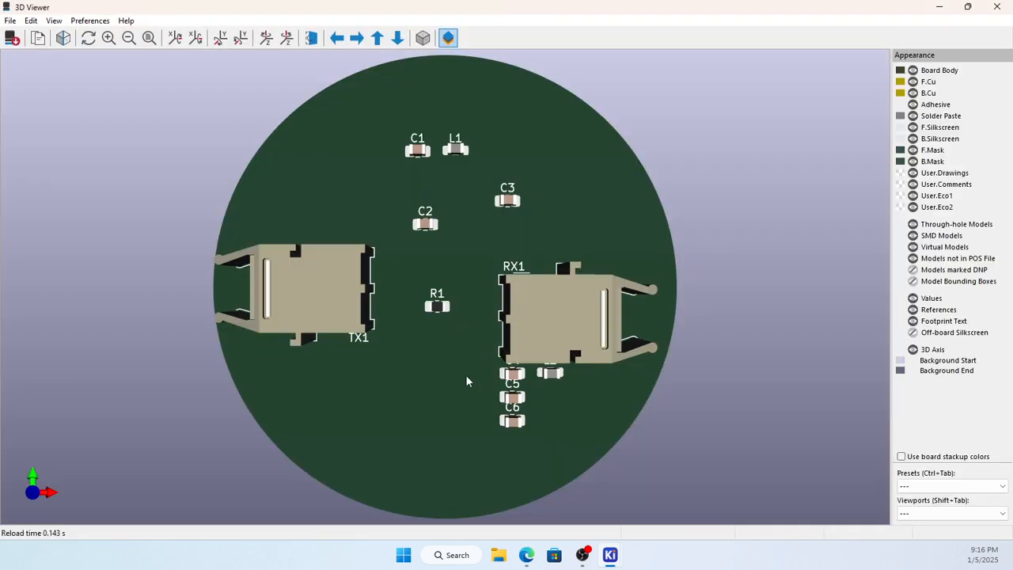
left_click_drag(455, 397, 522, 364)
left_click_drag(568, 310, 502, 180)
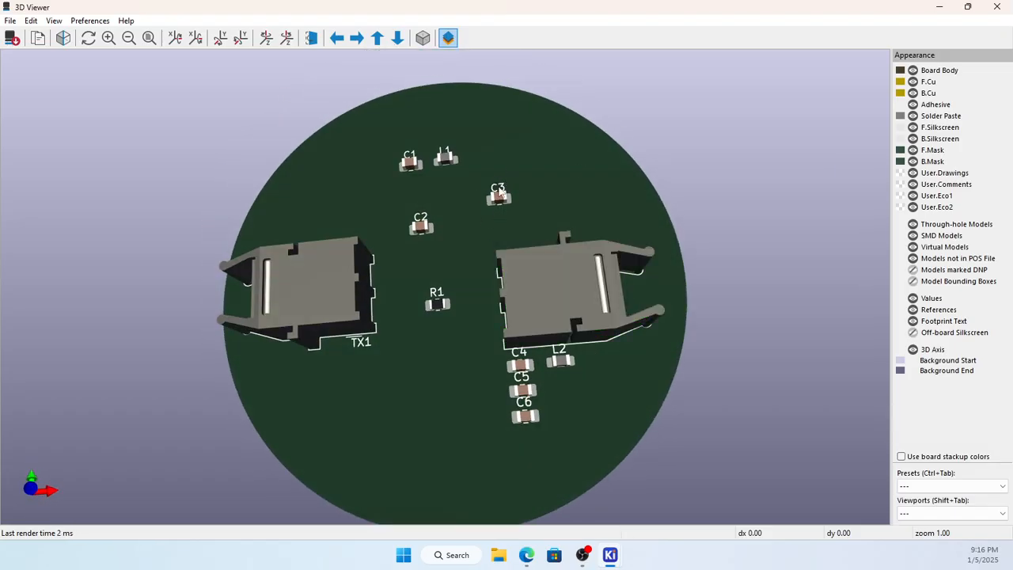
left_click_drag(420, 228, 627, 406)
left_click_drag(372, 411, 377, 345)
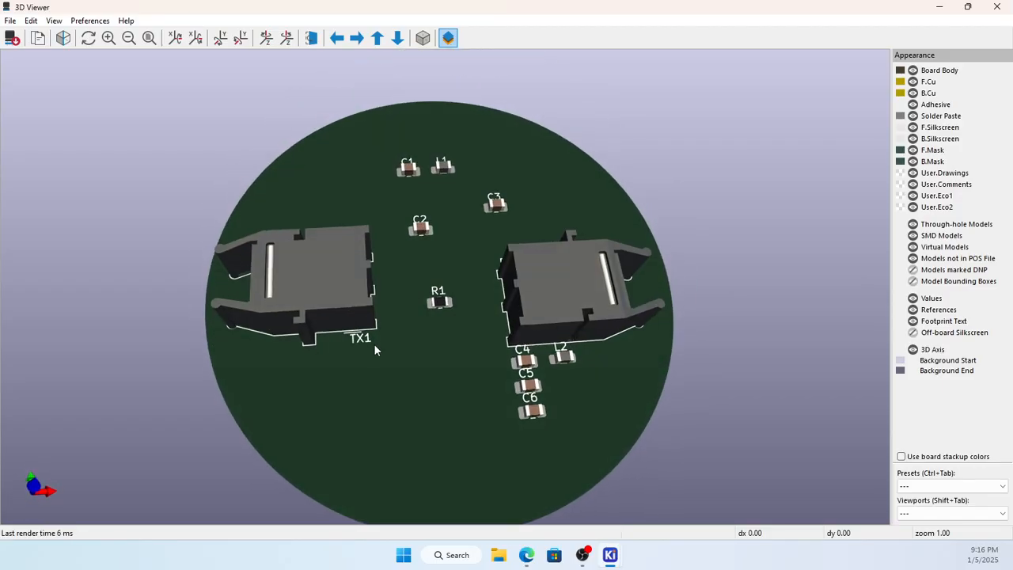
left_click_drag(317, 284, 316, 306)
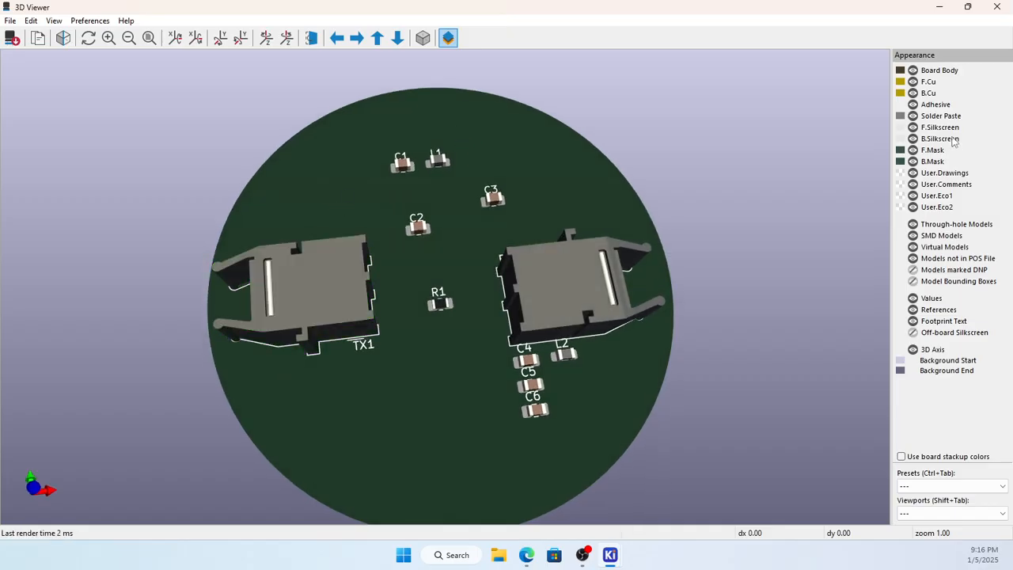
left_click(997, 8)
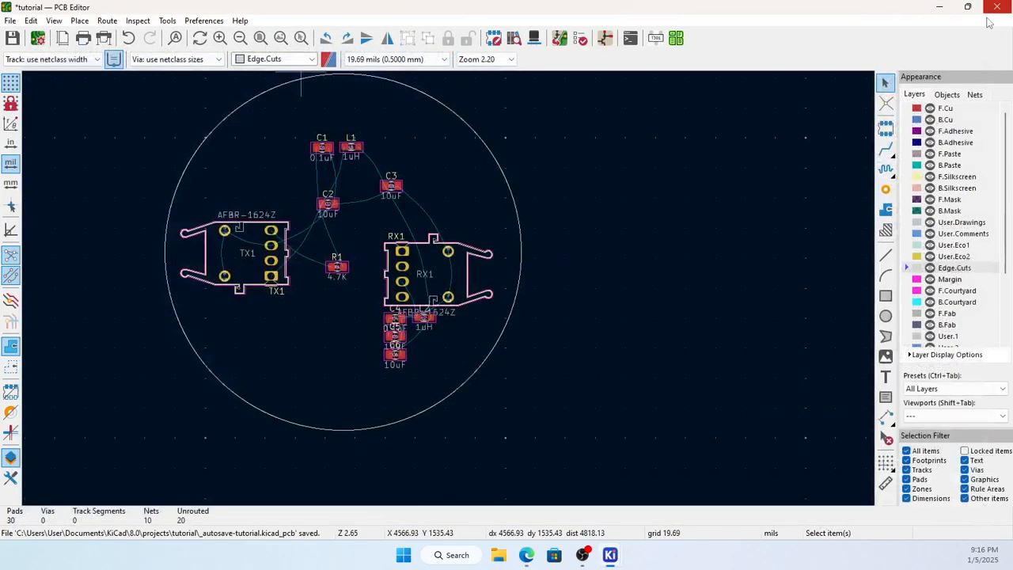
Move the TX1 footprint upward on the board so that it sits beside C1 and C2.
left_click(242, 266)
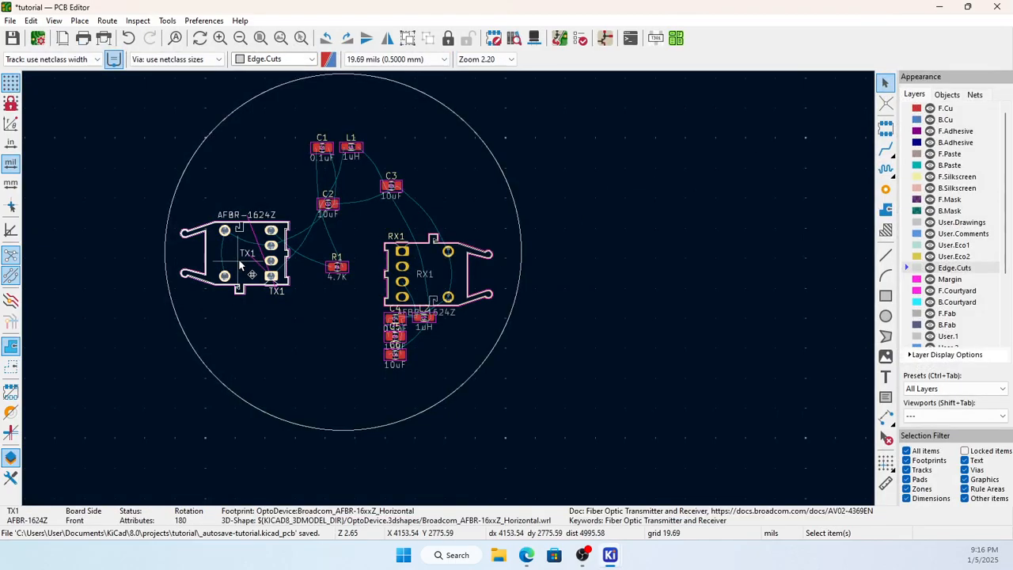
left_click_drag(241, 281, 254, 218)
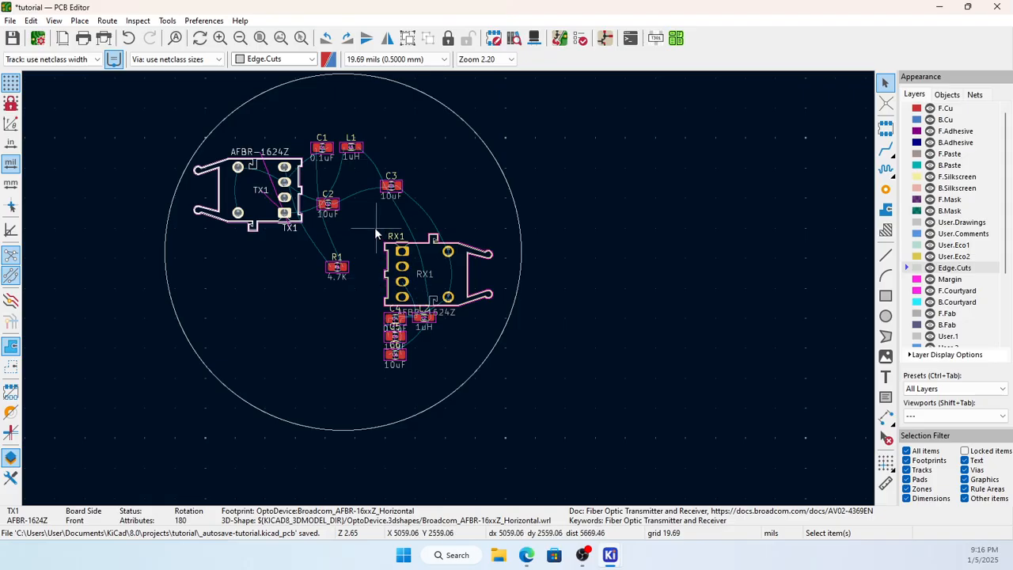
left_click_drag(372, 224, 498, 410)
left_click(680, 165)
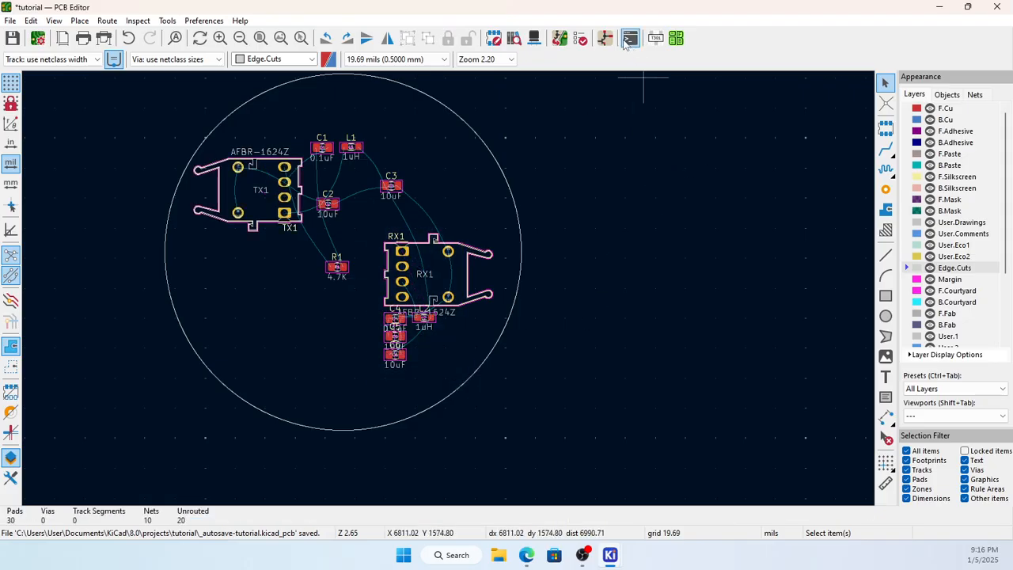
Select the receiver's C4, C5, C6 and L2 in the schematic, then pack and move their footprints to the lower part of the circular board.
left_click(604, 38)
scroll(554, 269, "down", 3)
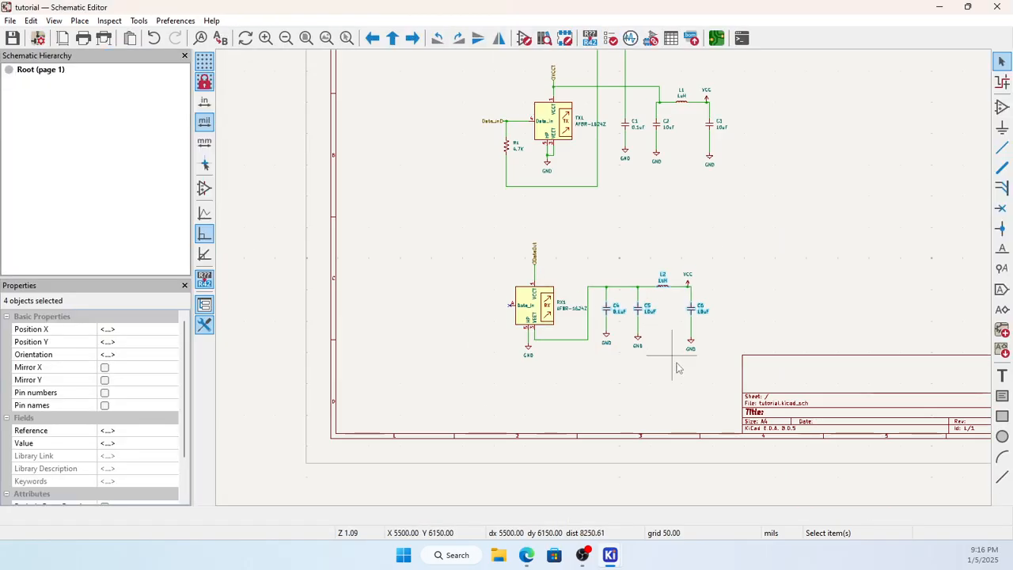
left_click_drag(576, 261, 719, 384)
right_click(678, 318)
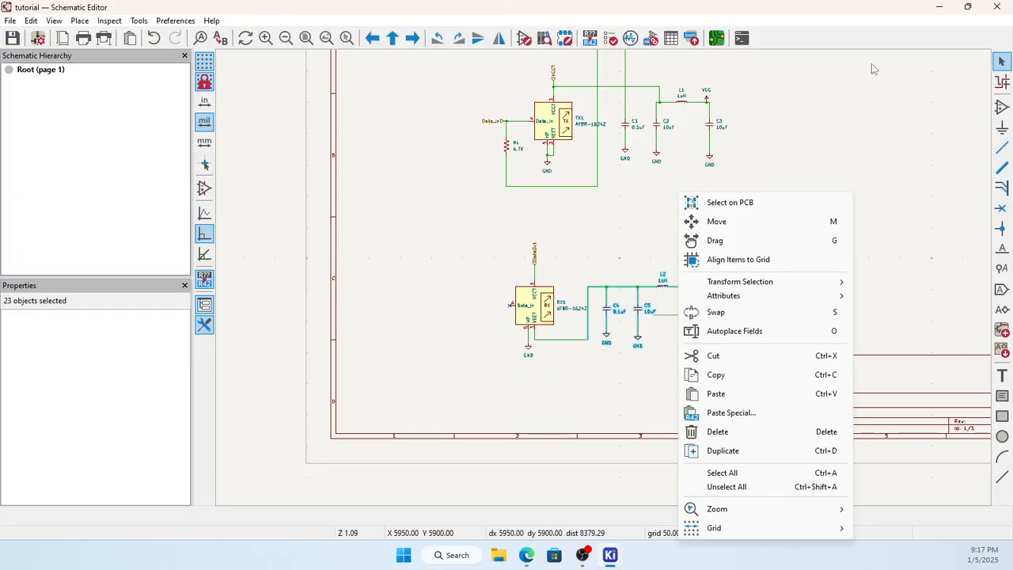
left_click(717, 39)
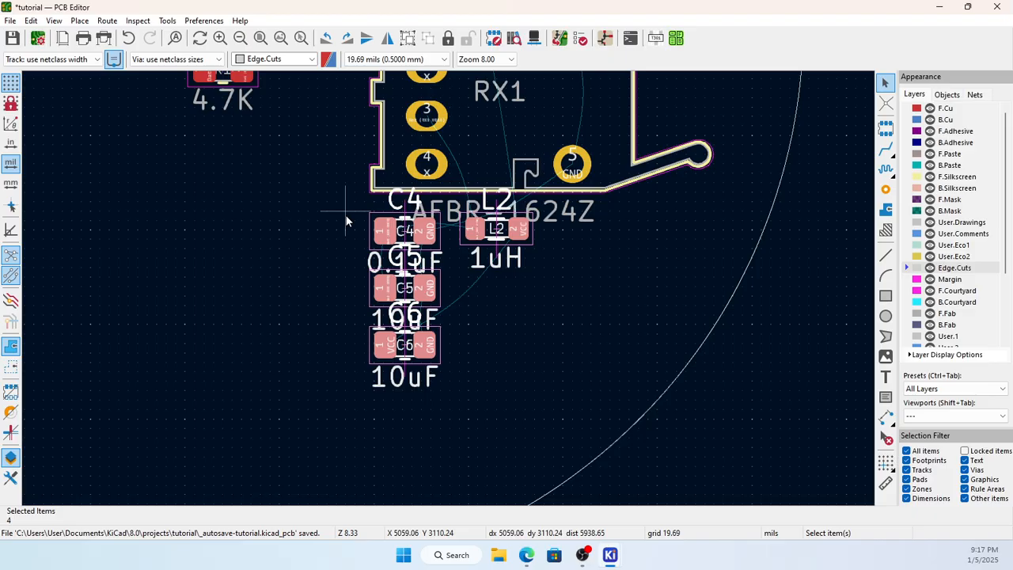
right_click(401, 274)
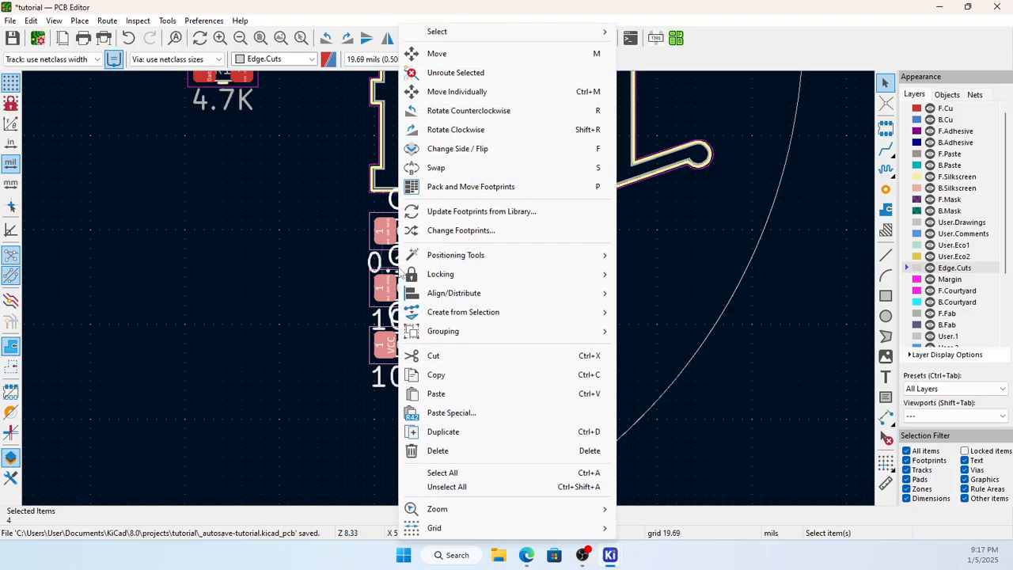
left_click(466, 189)
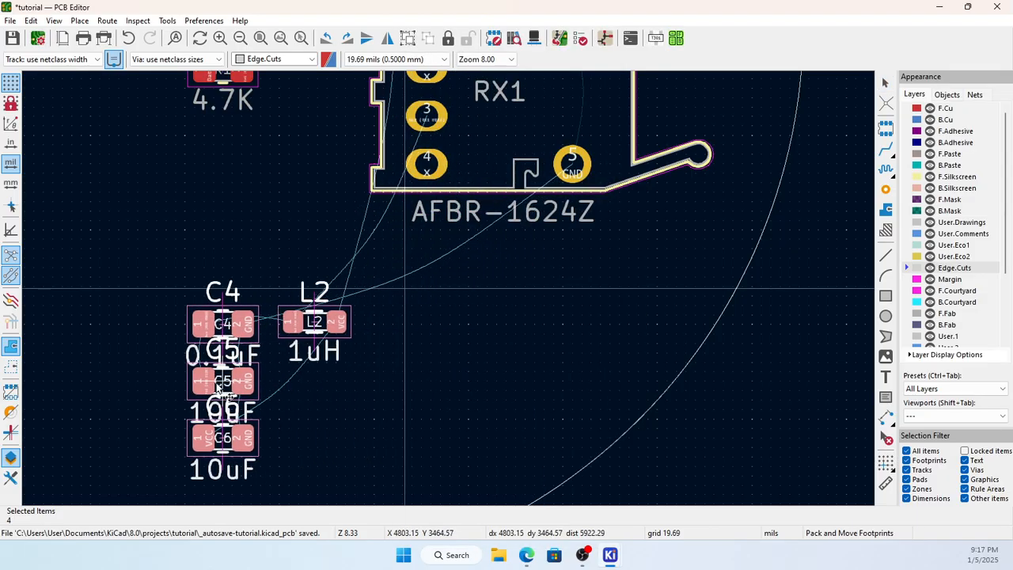
scroll(435, 392, "down", 3)
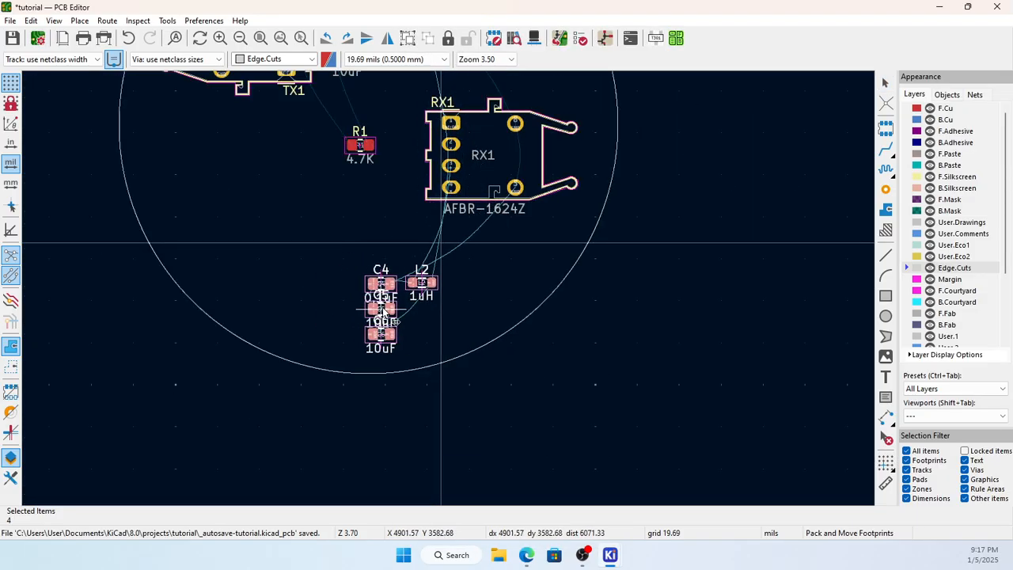
left_click(381, 309)
left_click_drag(413, 92, 587, 224)
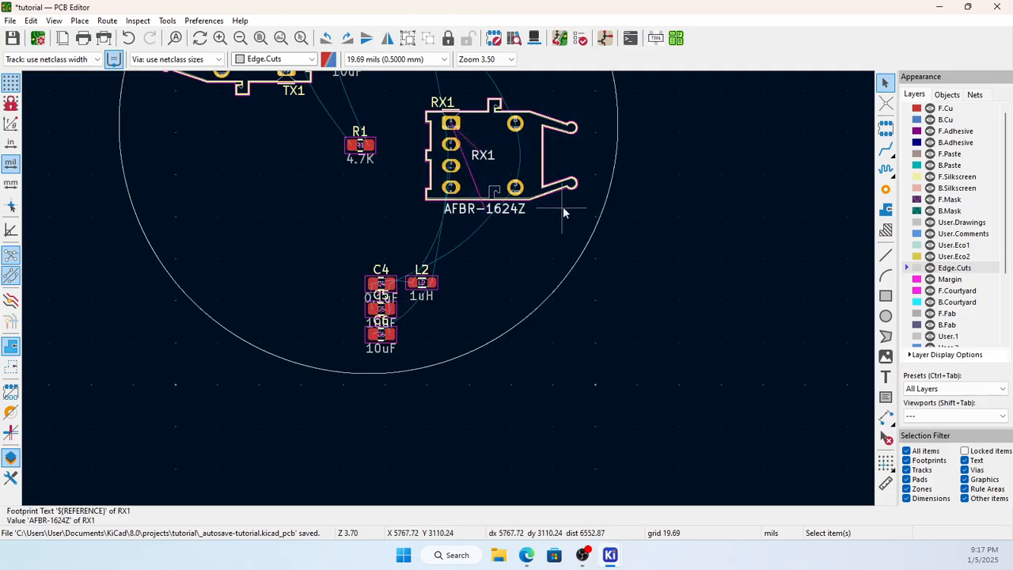
left_click(527, 154)
key("Delete")
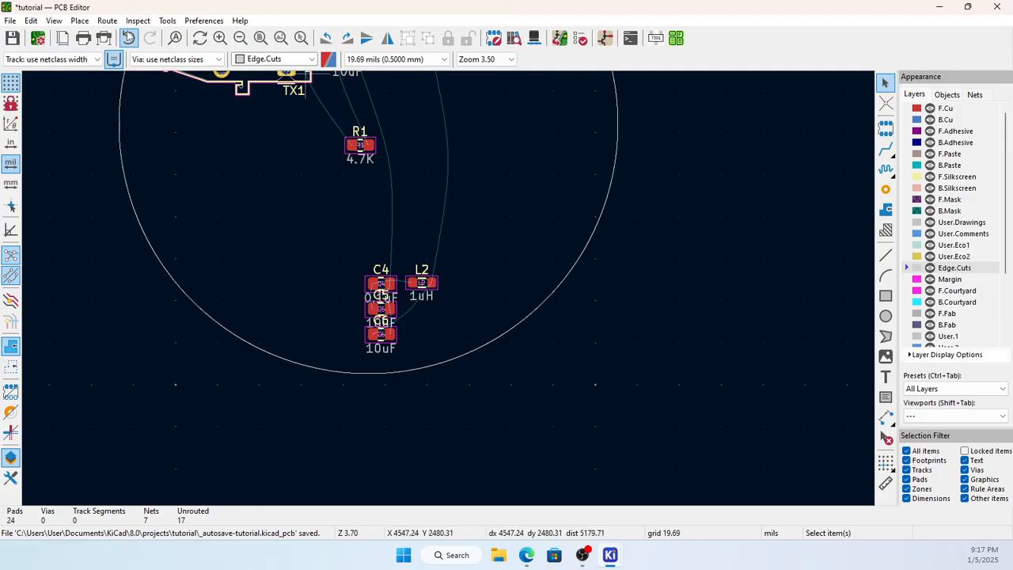
left_click(128, 38)
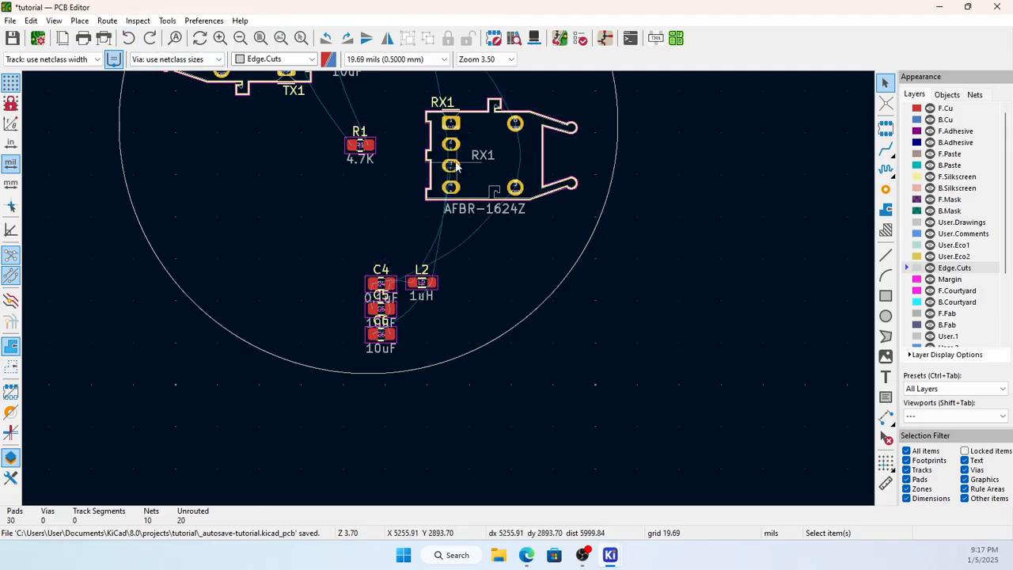
Rotate the RX1 footprint by 180° and place it directly below TX1, facing the same way.
left_click(510, 170)
key("m")
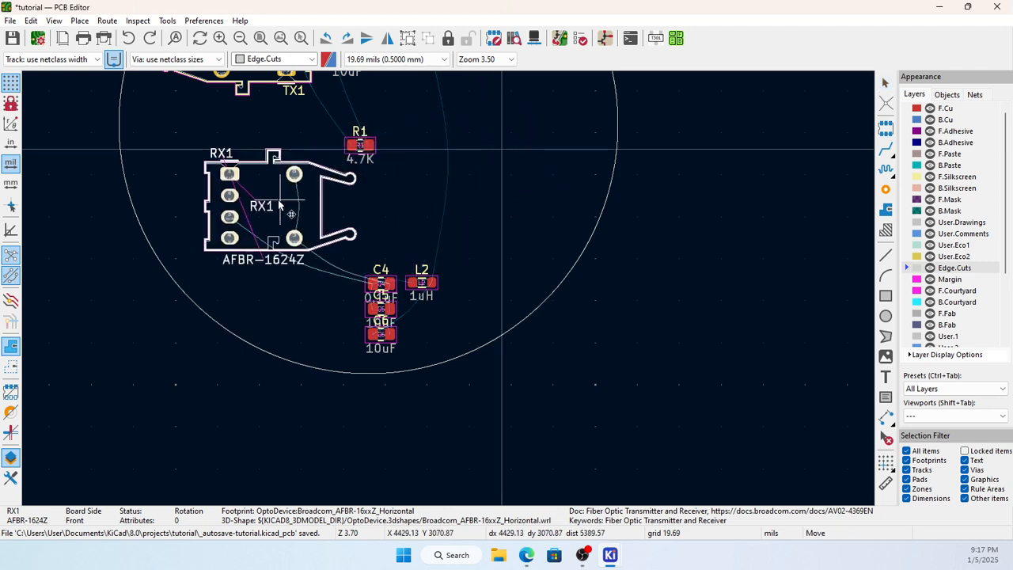
key("r")
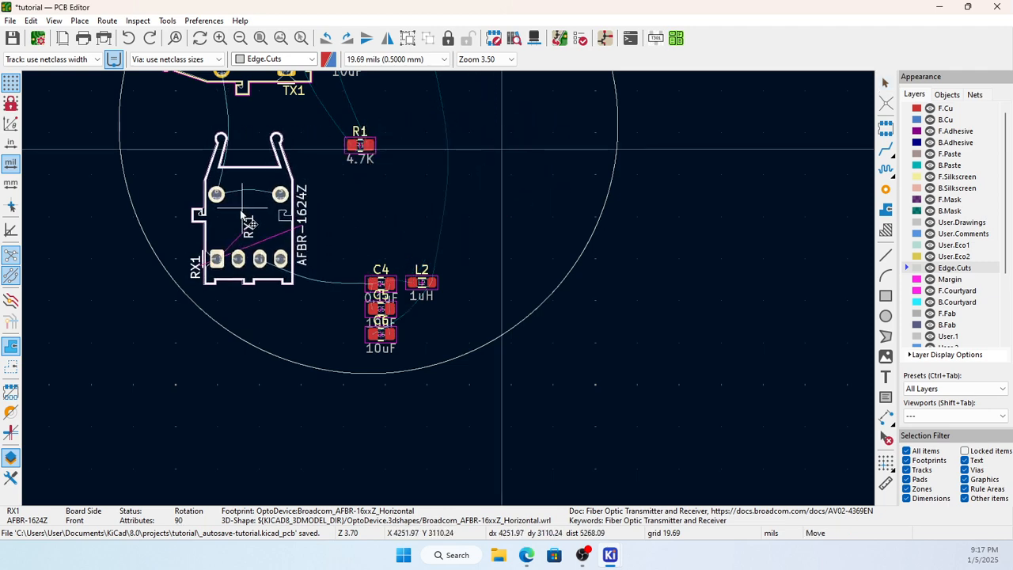
key("r")
scroll(243, 226, "down", 3)
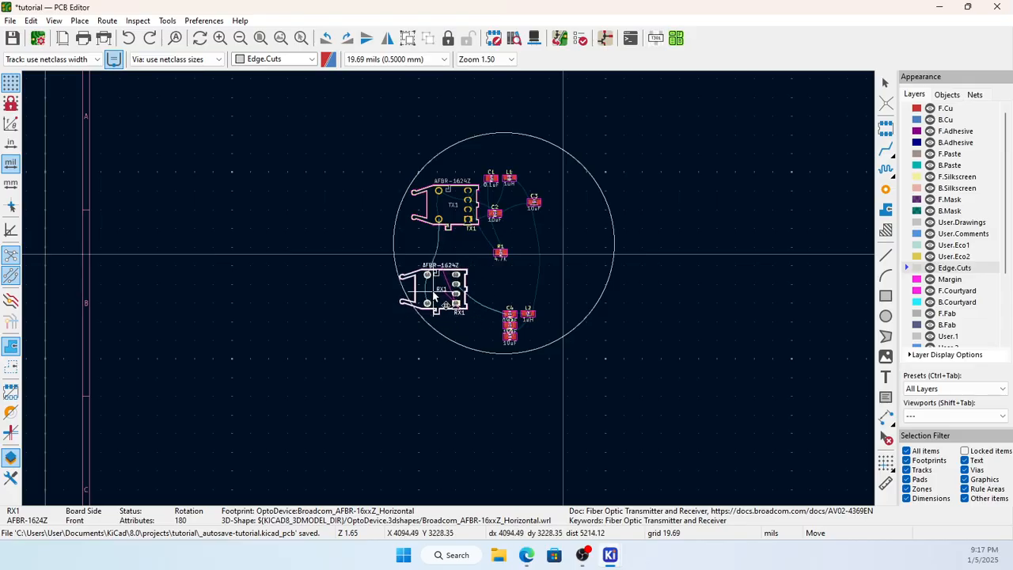
left_click(445, 292)
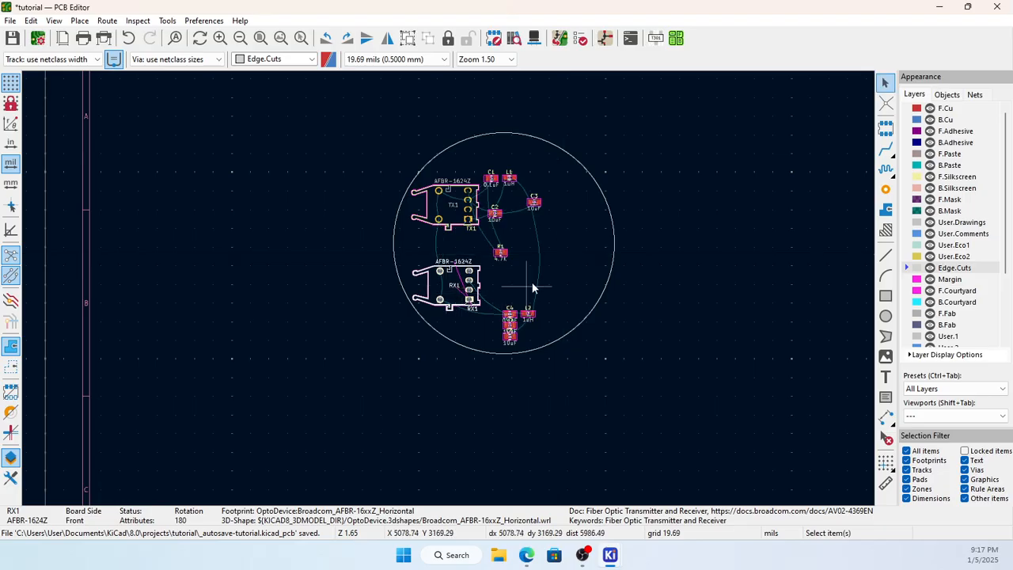
left_click(557, 285)
Move the R1 footprint from between the two modules to above TX1's pin 4, beside C1.
scroll(558, 281, "up", 3)
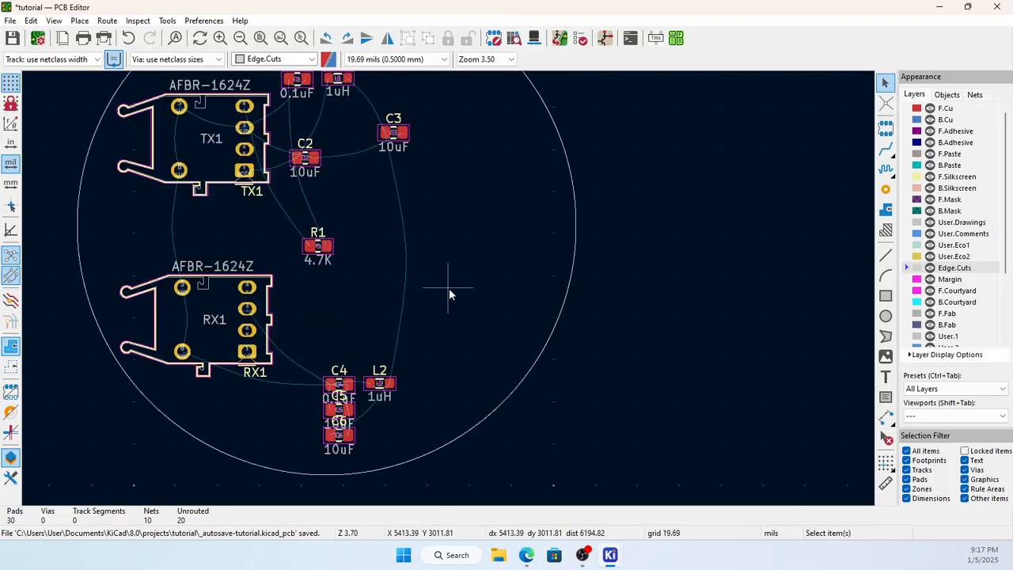
left_click(317, 247)
left_click(323, 250)
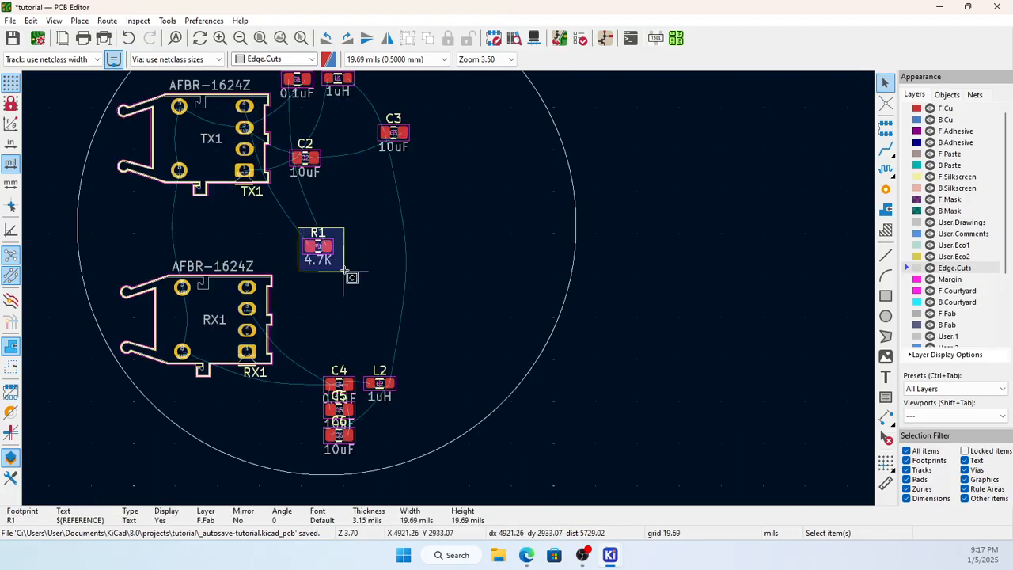
left_click_drag(325, 252, 258, 79)
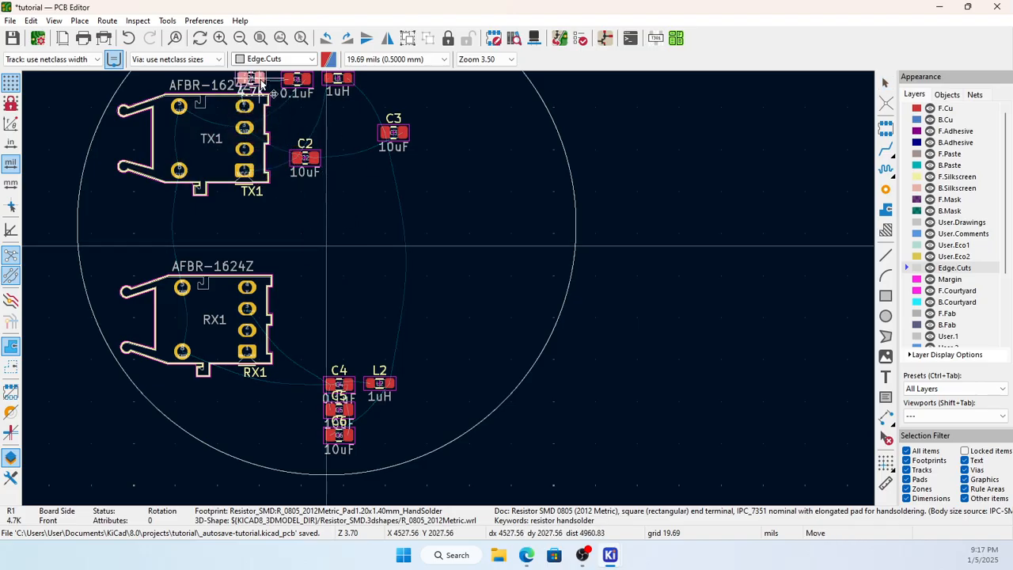
scroll(259, 79, "up", 3)
left_click_drag(448, 288, 429, 262)
scroll(460, 287, "up", 3)
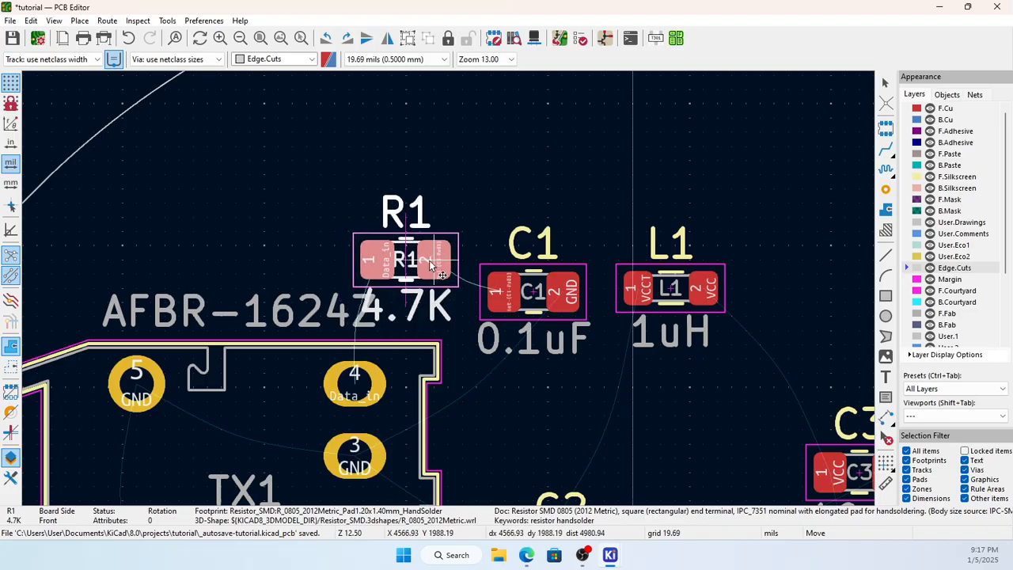
Move the C1 footprint slightly upward so that it sits next to R1, clear of L1.
left_click(537, 305)
left_click_drag(475, 225, 576, 351)
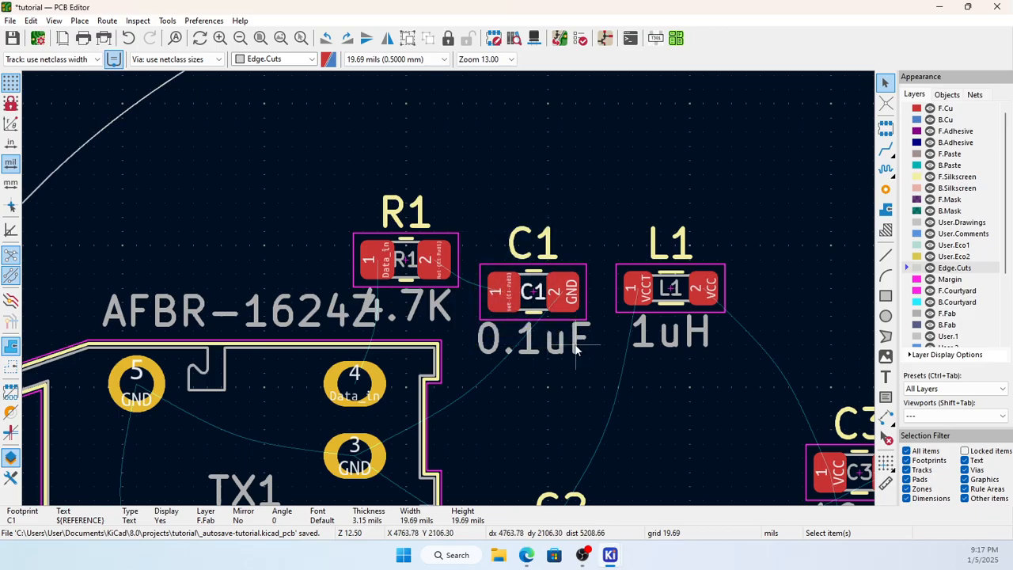
left_click(556, 297)
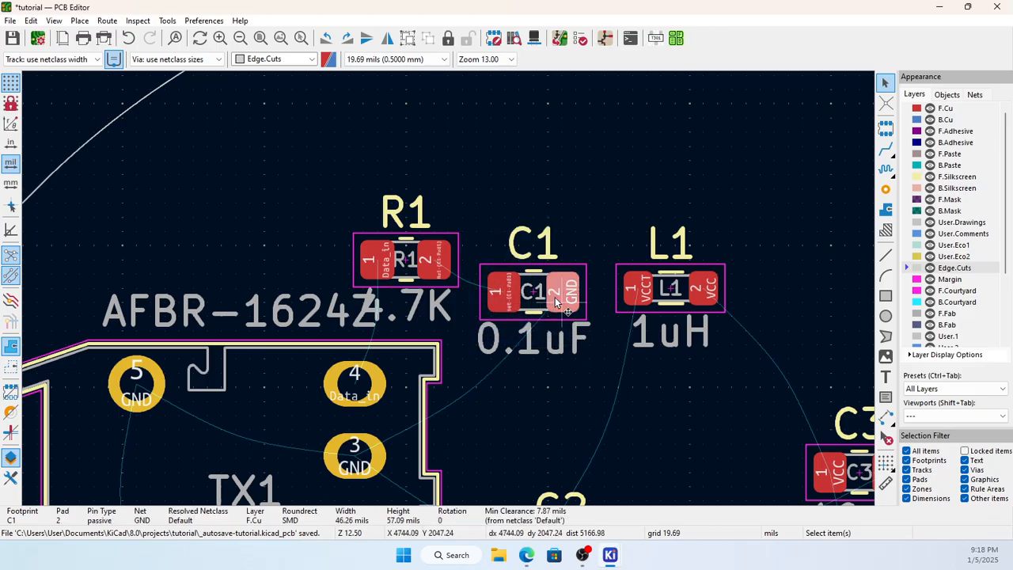
key("m")
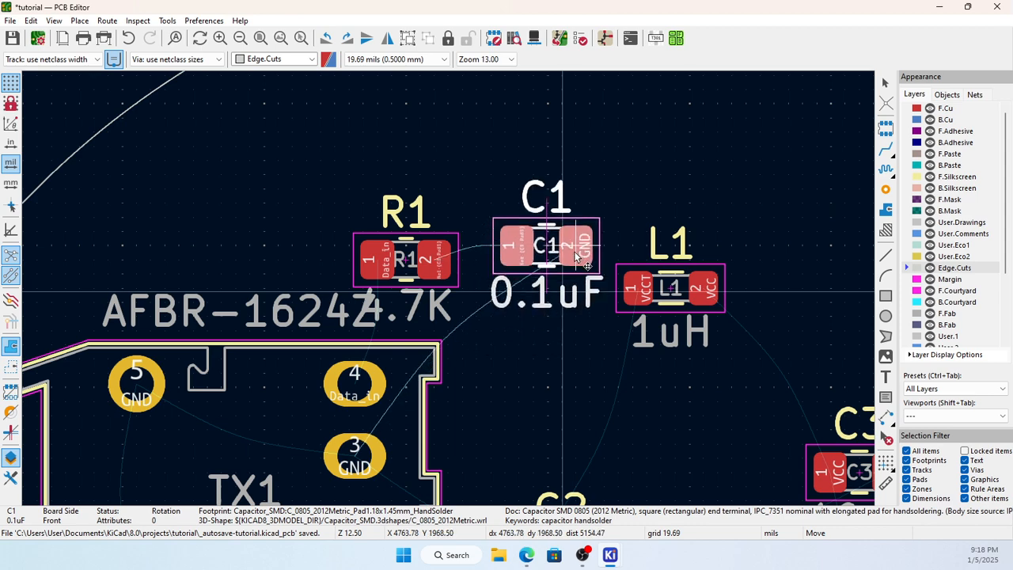
left_click(578, 255)
Rotate the C2 footprint by 90° and place it beside TX1 pins 1 and 2, with its VCCT pad toward the bottom.
scroll(459, 300, "down", 4)
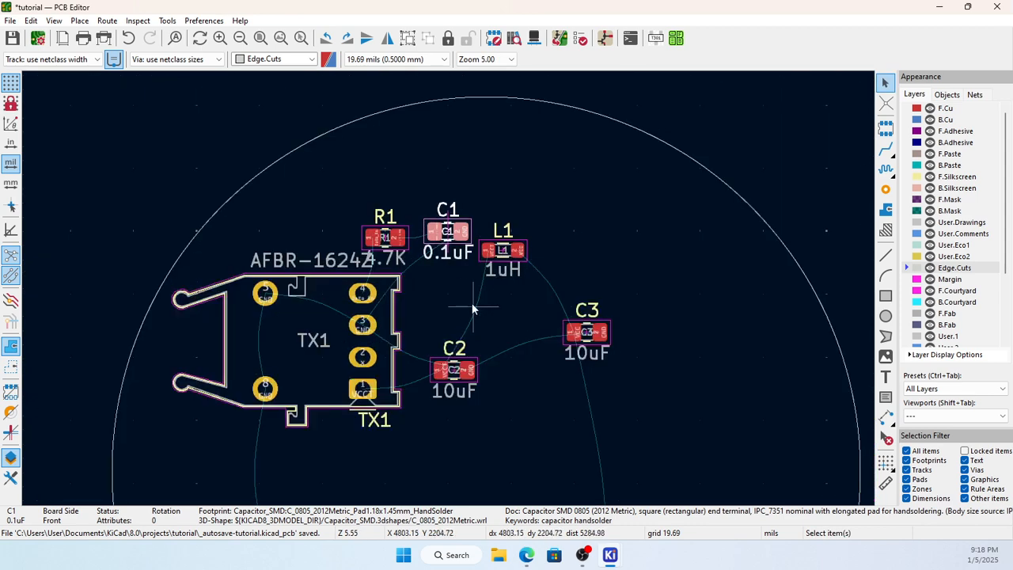
scroll(475, 318, "up", 2)
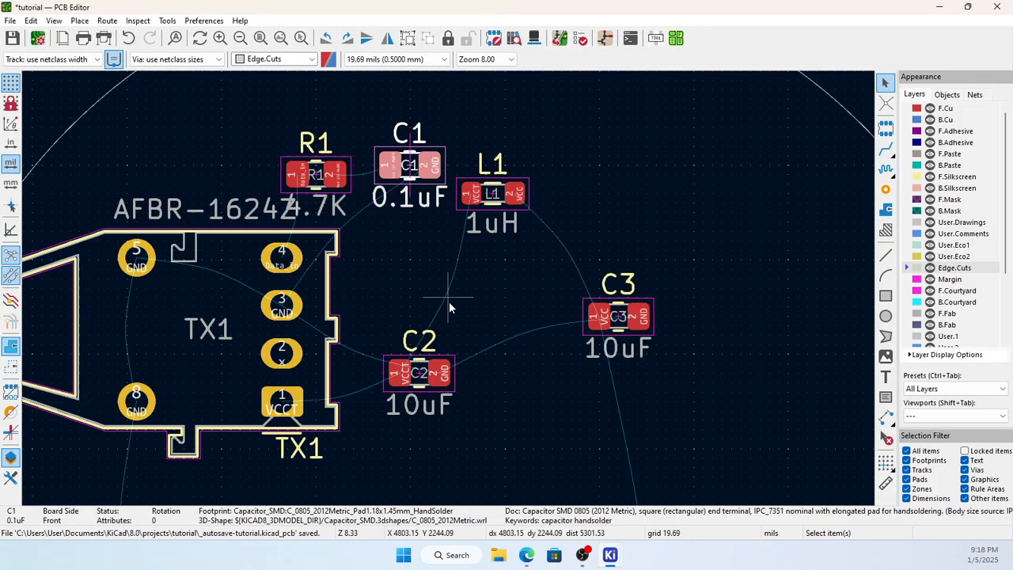
left_click(420, 380)
left_click_drag(361, 316, 487, 424)
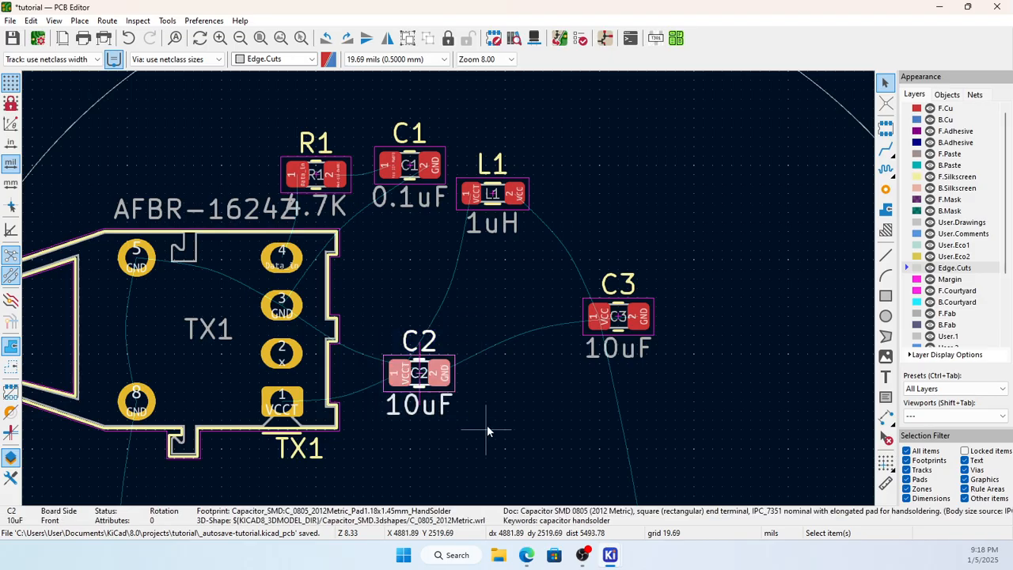
key("m")
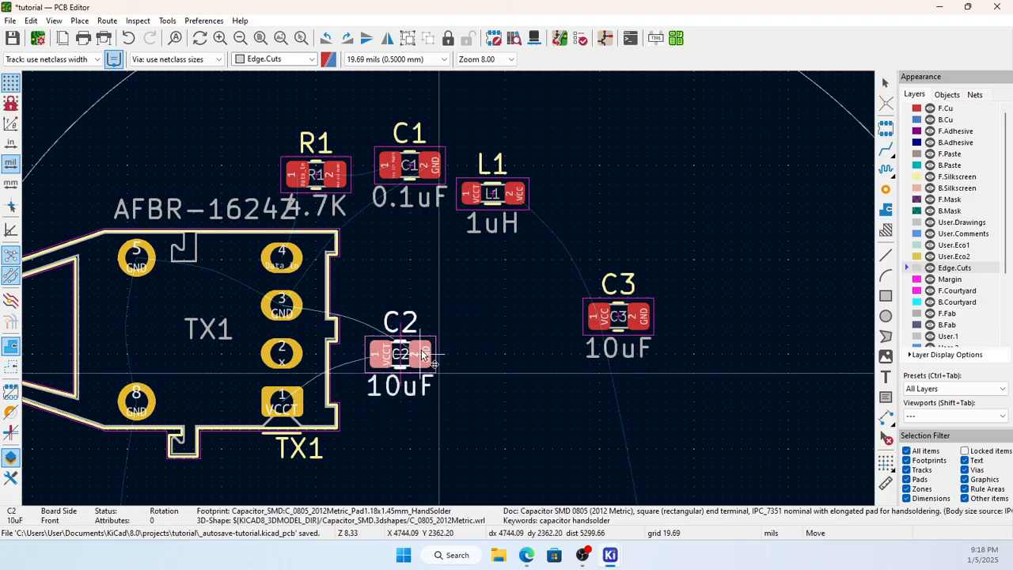
key("r")
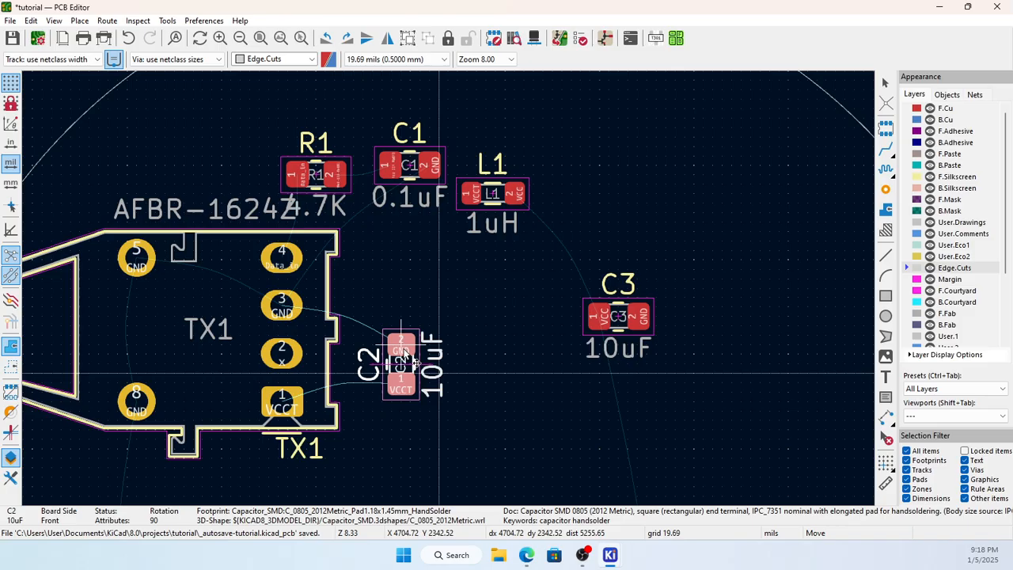
left_click(404, 352)
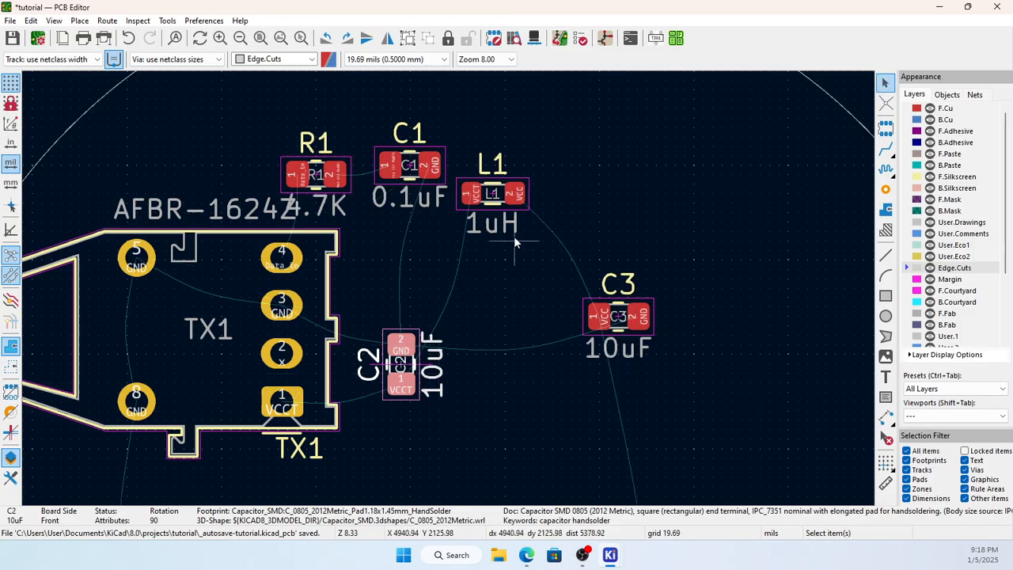
Move the L1 footprint down next to C2 and rotate it by 90° so that their VCCT pads line up.
left_click_drag(458, 150, 534, 252)
left_click(492, 199)
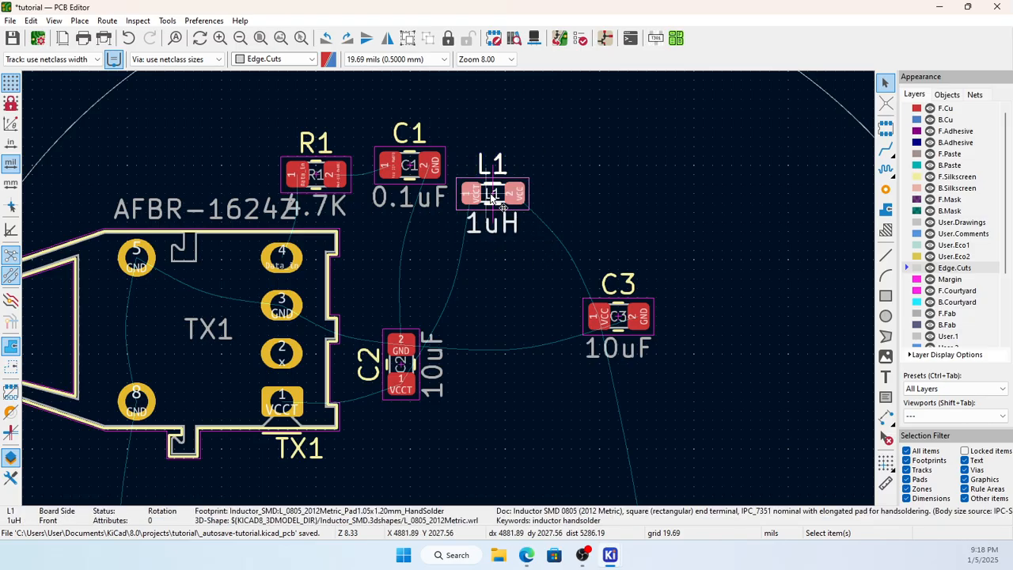
left_click_drag(492, 199, 486, 366)
key("r")
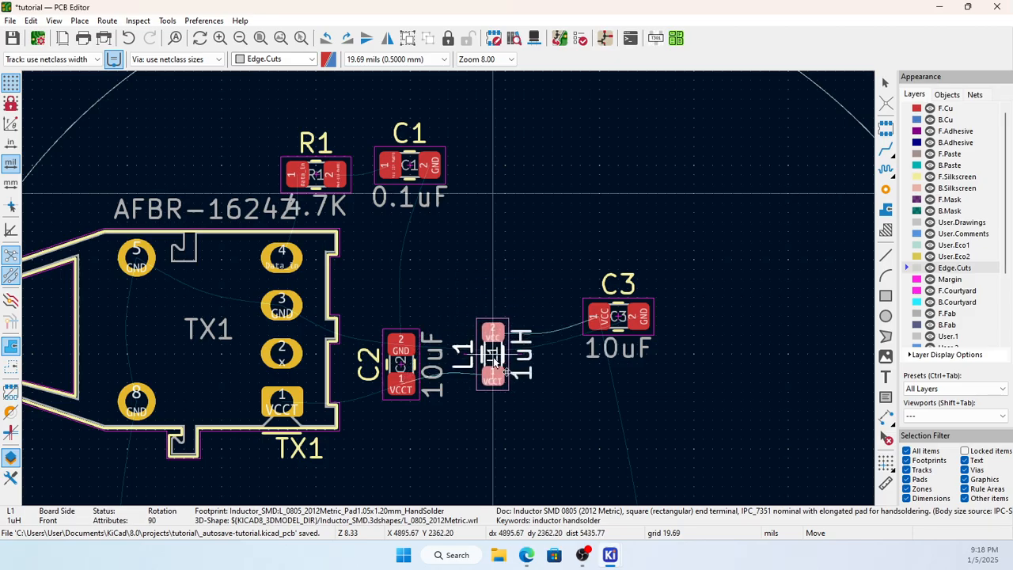
left_click_drag(501, 375, 505, 374)
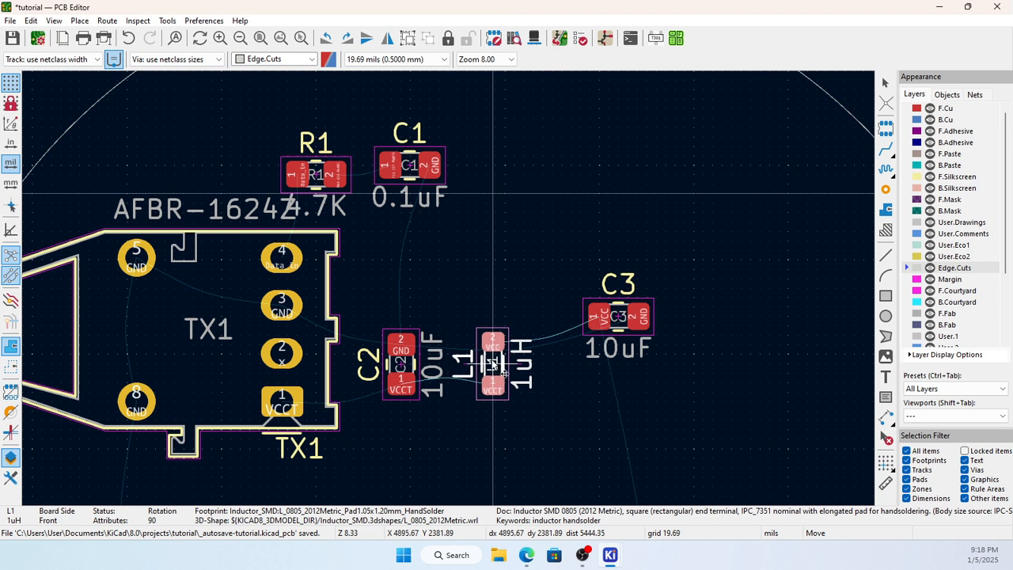
left_click(503, 372)
Try the C3 footprint in several orientations, turning it in 90° increments.
left_click_drag(569, 264, 685, 372)
key("r")
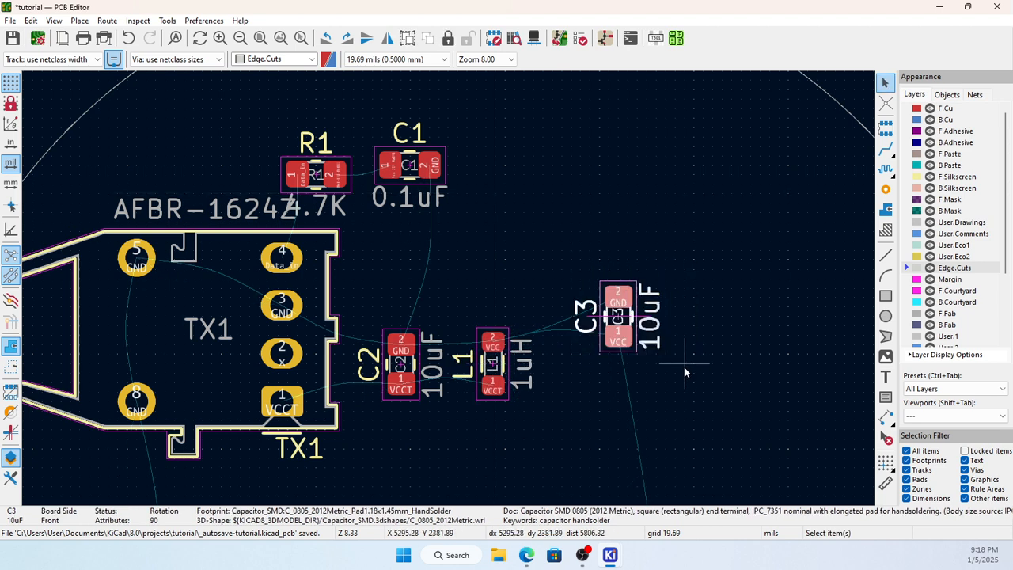
key("r")
key("r")
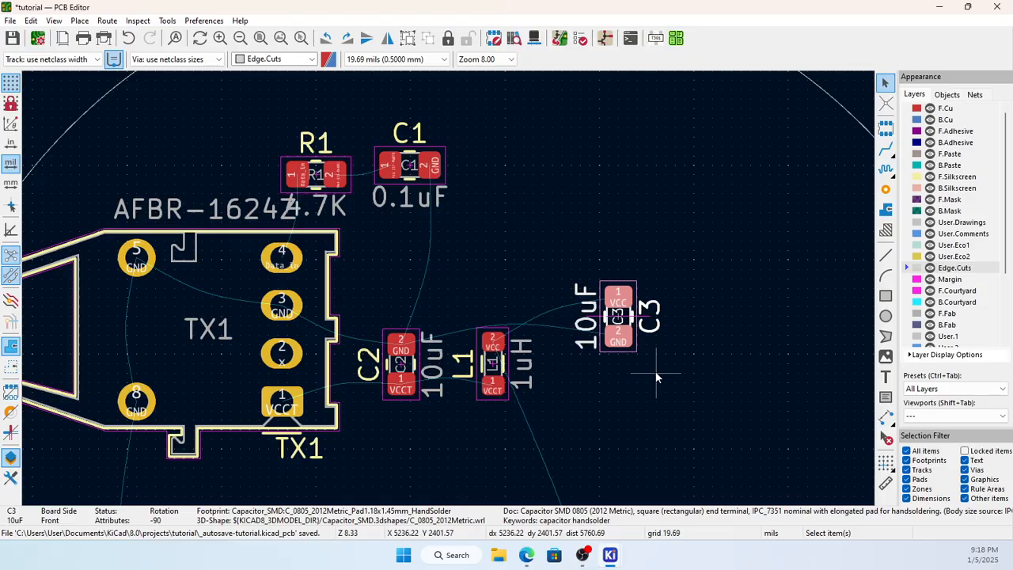
key("r")
Move the C3 footprint, kept horizontal, close to L1 with its VCC pad facing L1's VCC pad.
left_click_drag(557, 260, 663, 383)
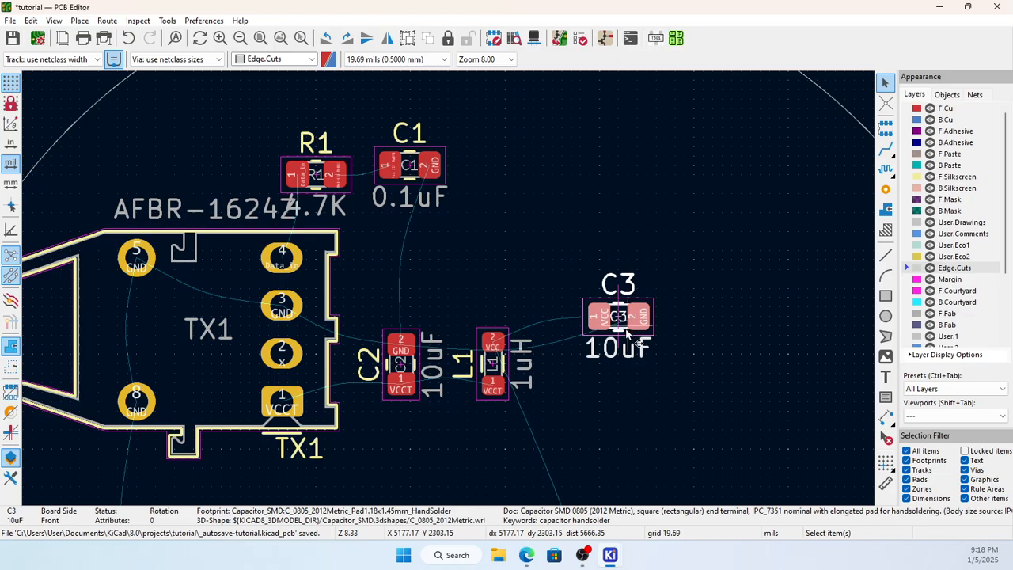
left_click_drag(625, 328, 588, 357)
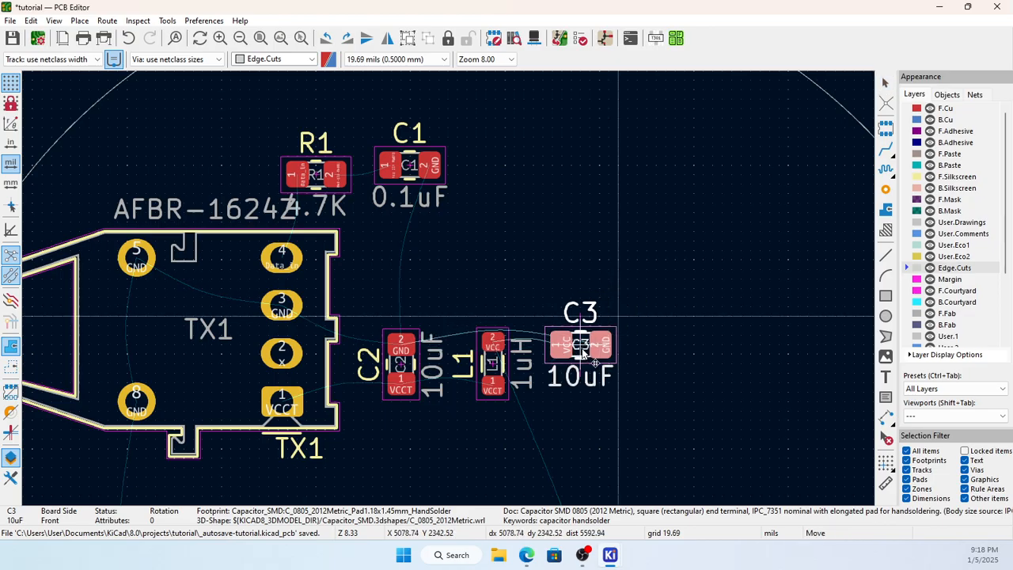
left_click(648, 272)
scroll(650, 280, "down", 2)
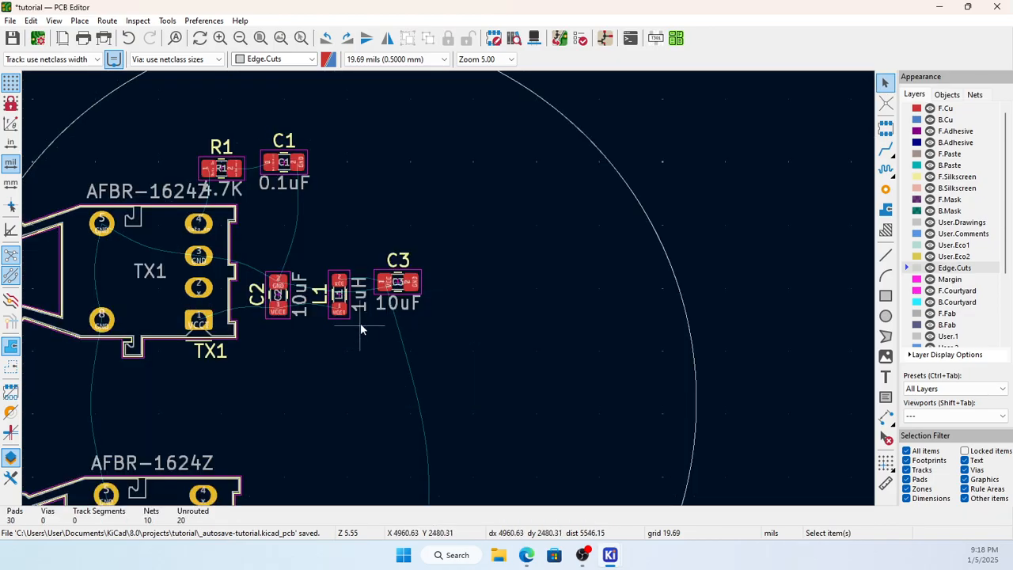
scroll(339, 336, "up", 2)
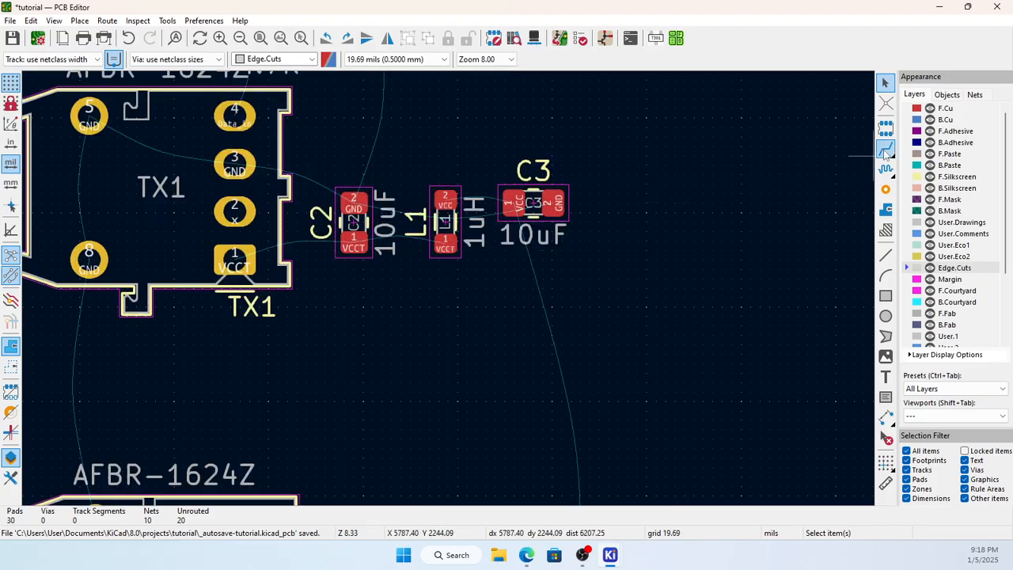
Examine the circular board and its component placement in the 3D Viewer, tilt the model, and close the viewer.
scroll(640, 159, "down", 7)
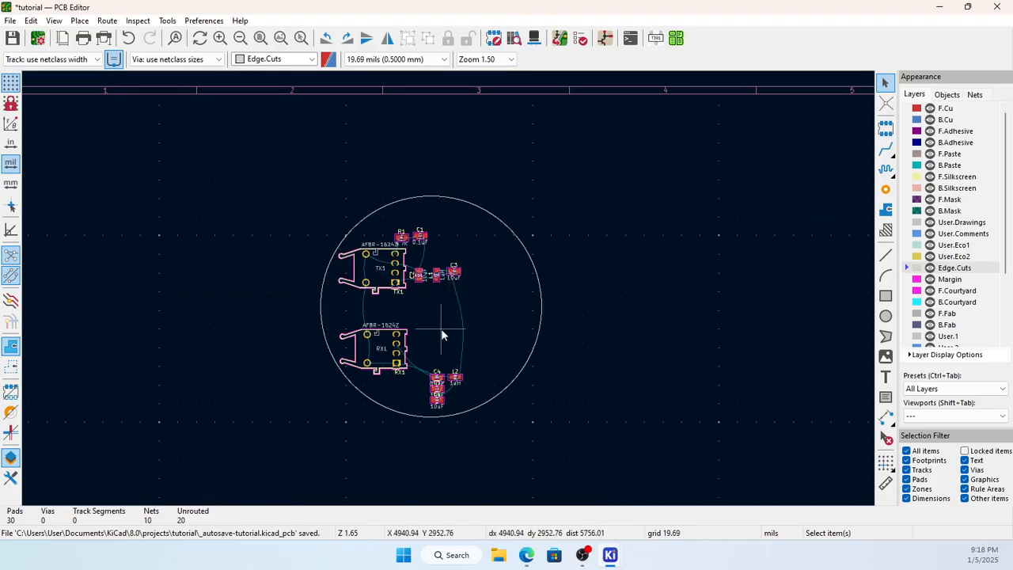
scroll(444, 325, "up", 3)
scroll(450, 287, "down", 3)
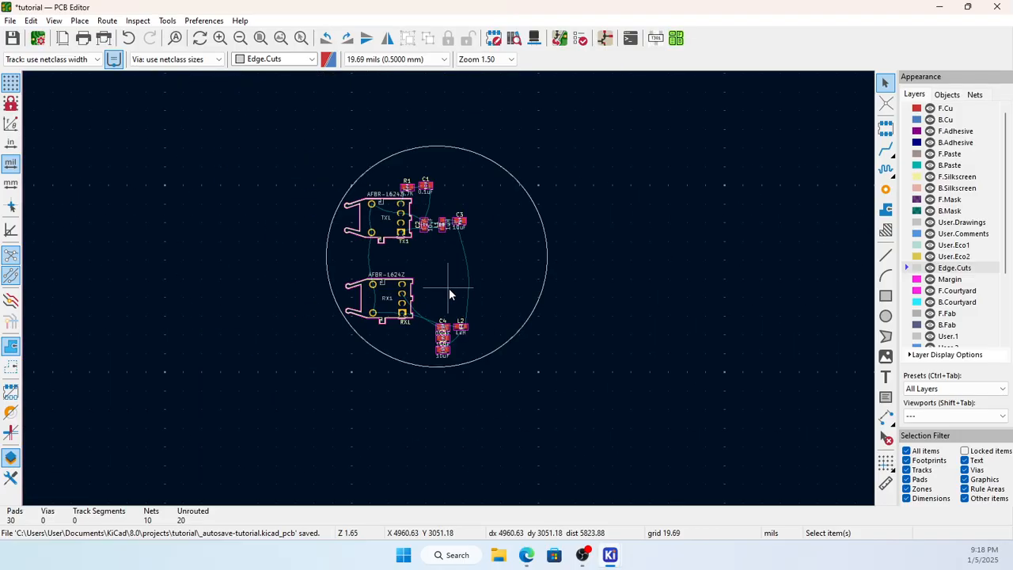
left_click(54, 20)
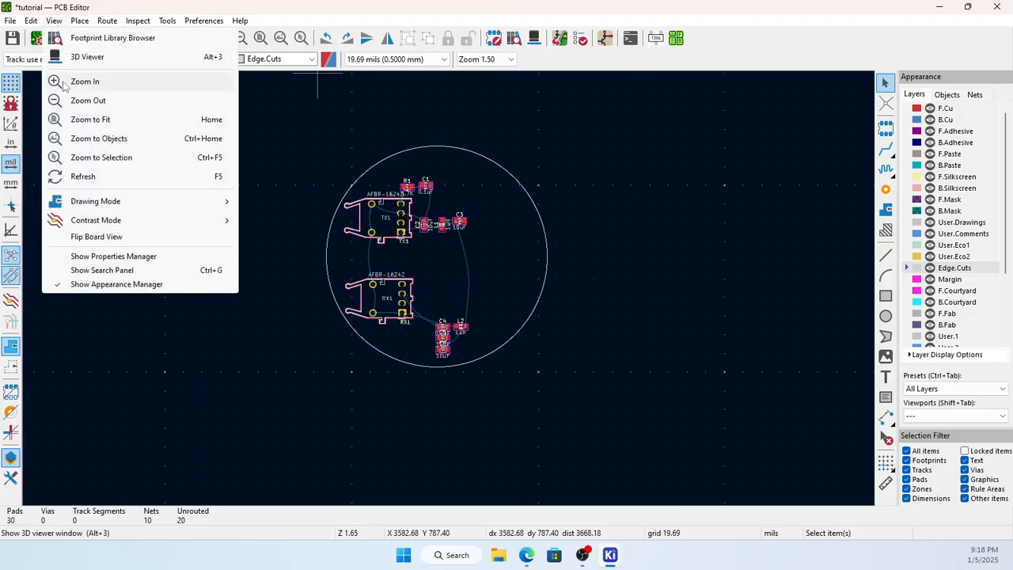
left_click(79, 56)
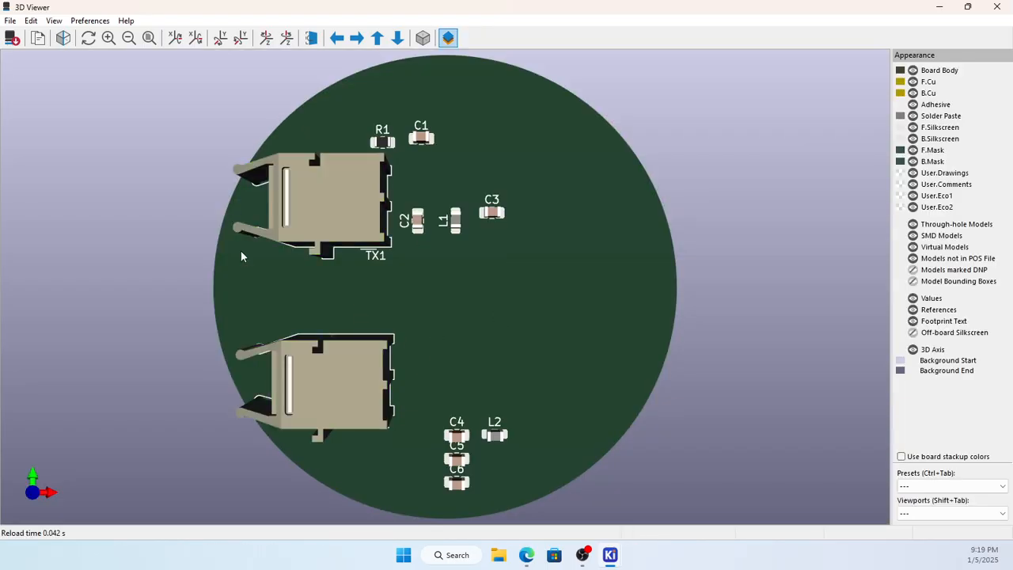
left_click_drag(437, 286, 538, 309)
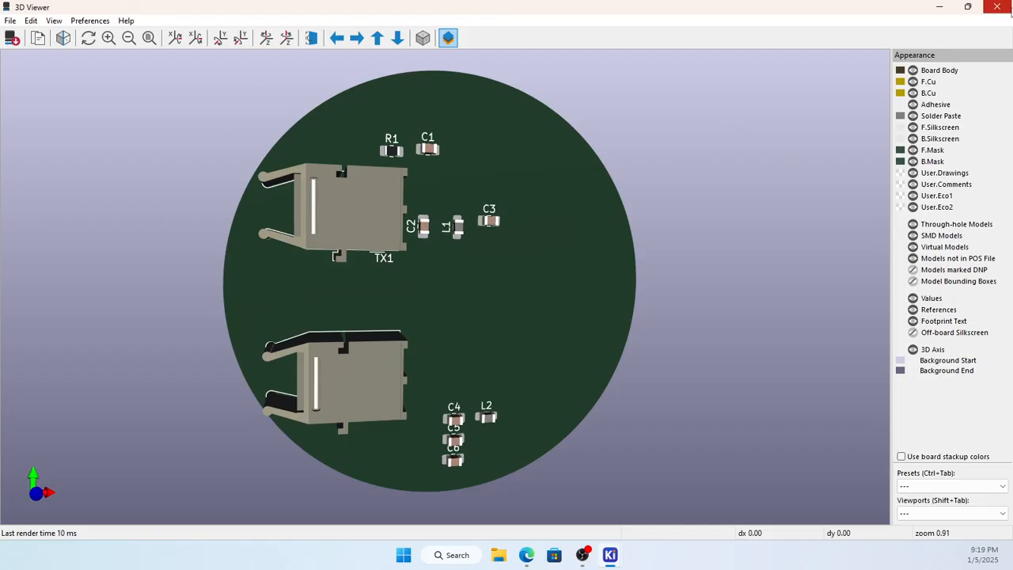
left_click(997, 7)
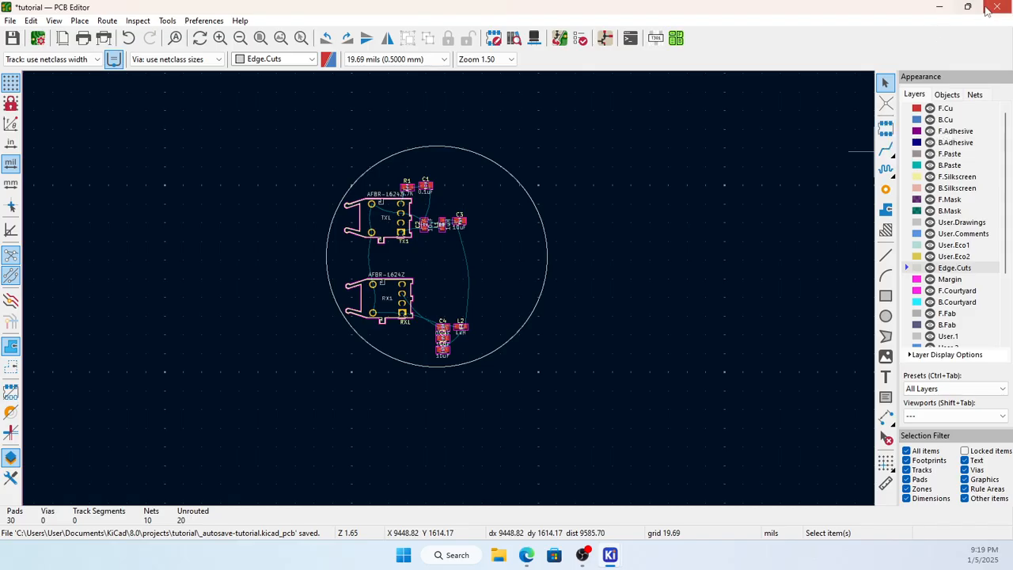
Close the PCB Editor, saving the changes to the board.
mouse_move(977, 15)
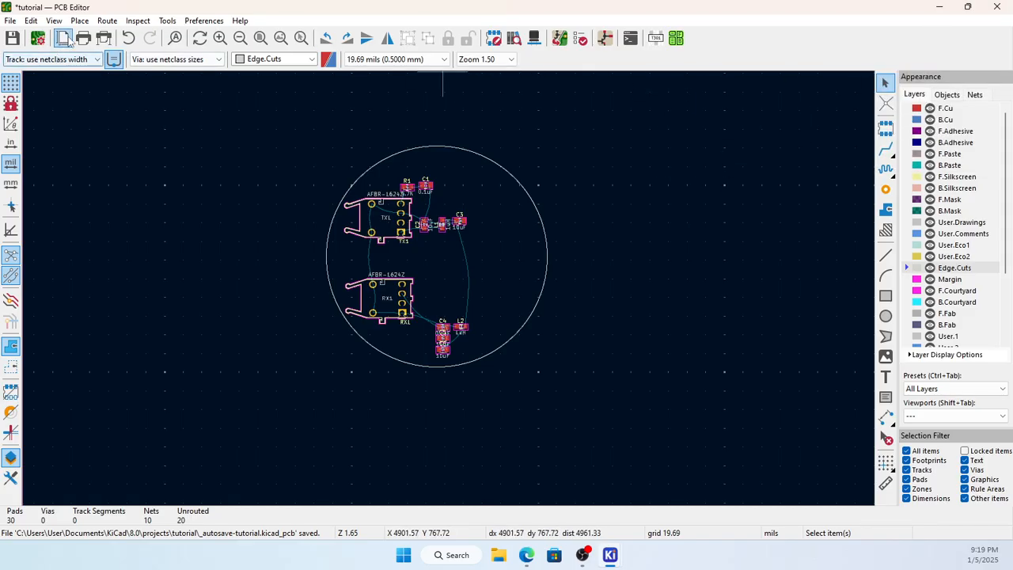
left_click(998, 8)
left_click(458, 289)
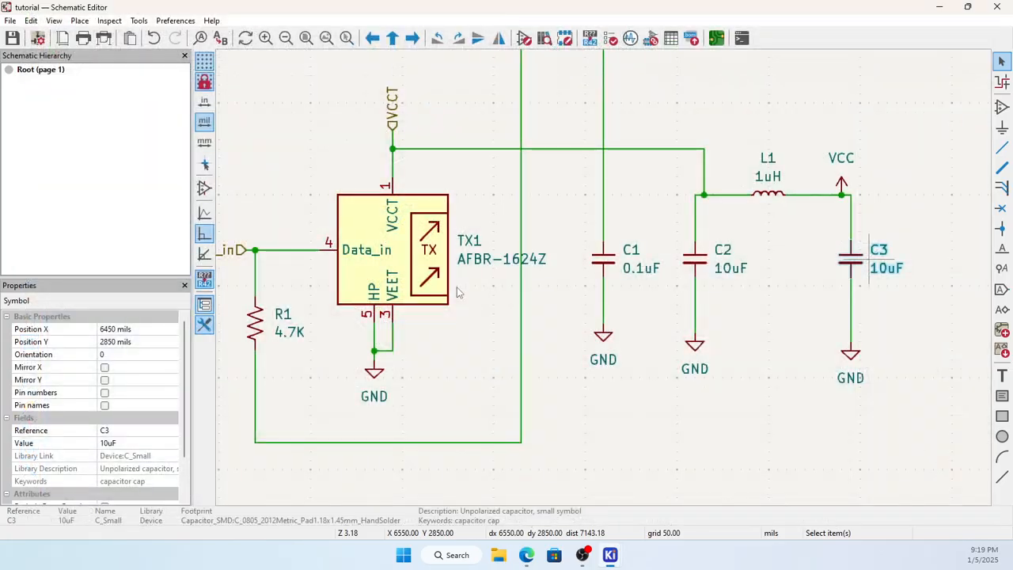
Compare the schematic's transmitter and receiver circuits with Figure 3 on page 7 of the Broadcom datasheet in the browser, and close the datasheet.
scroll(633, 293, "down", 6)
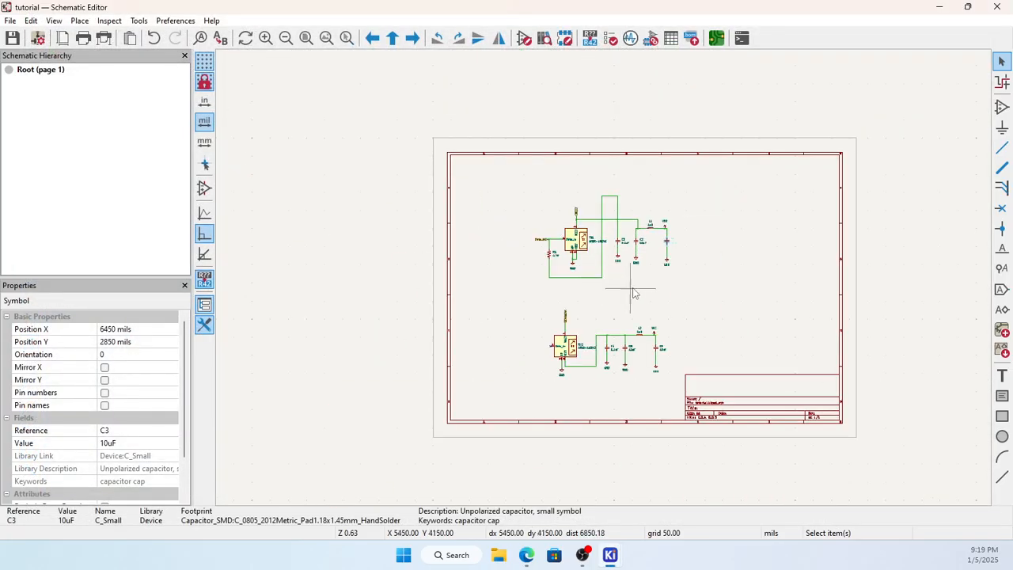
scroll(633, 293, "up", 3)
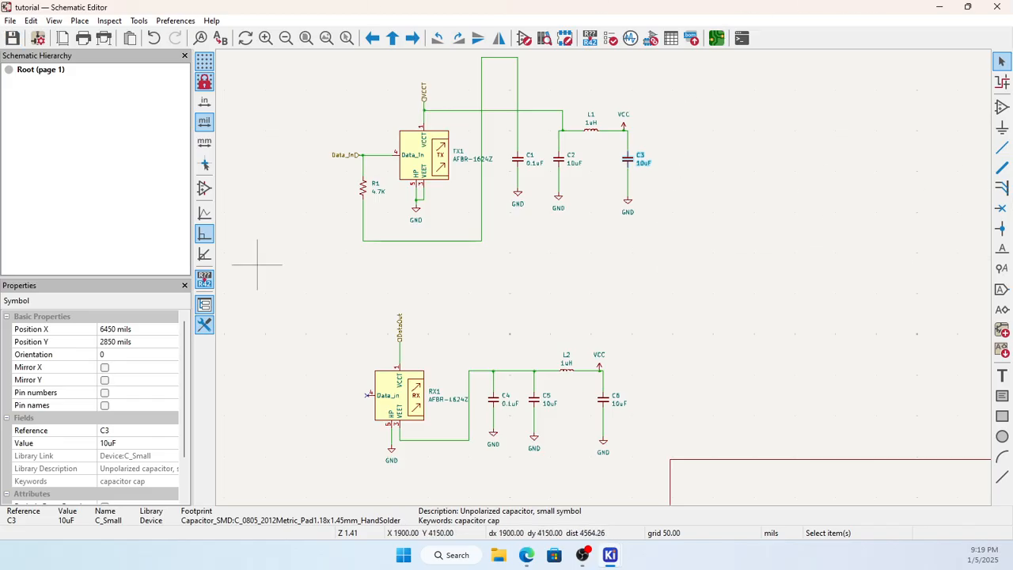
left_click_drag(0, 245, 618, 149)
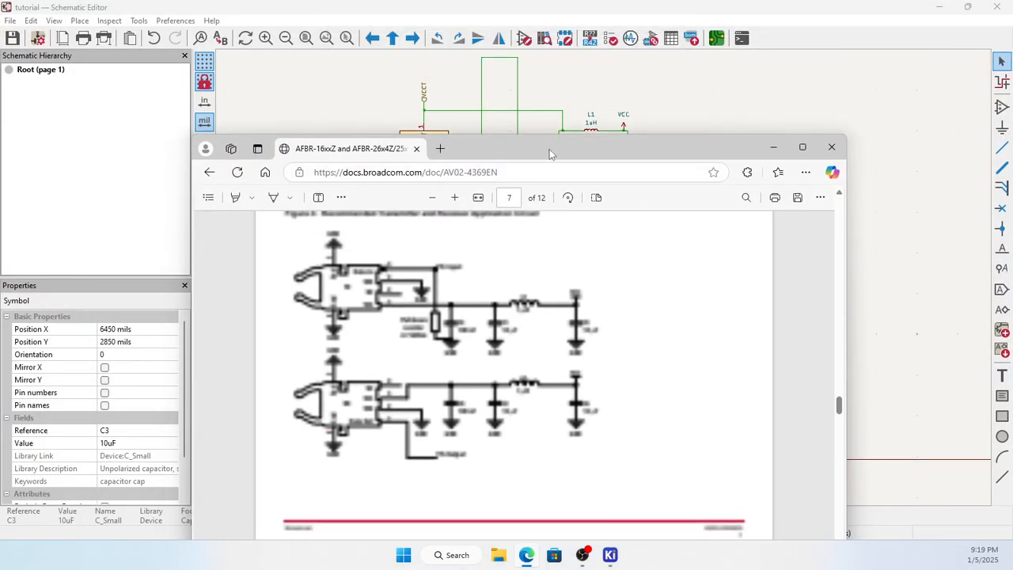
left_click_drag(550, 154, 642, 82)
scroll(626, 237, "up", 1)
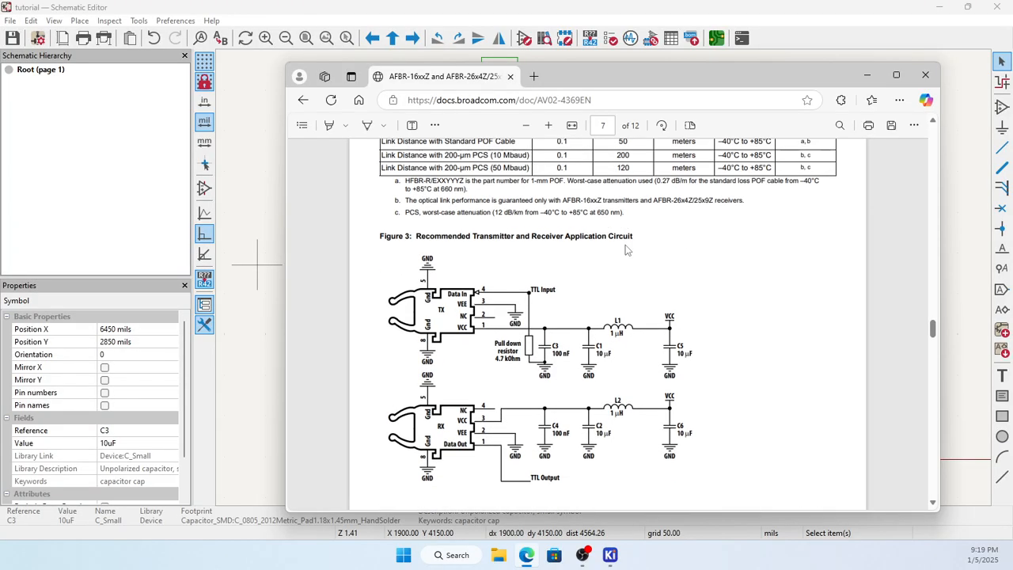
scroll(625, 249, "down", 1)
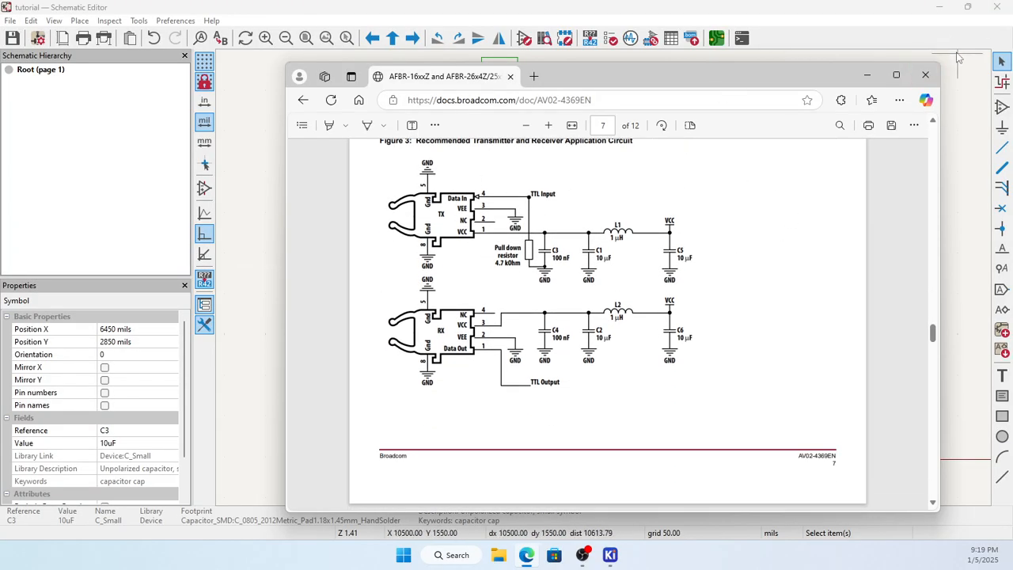
left_click(925, 75)
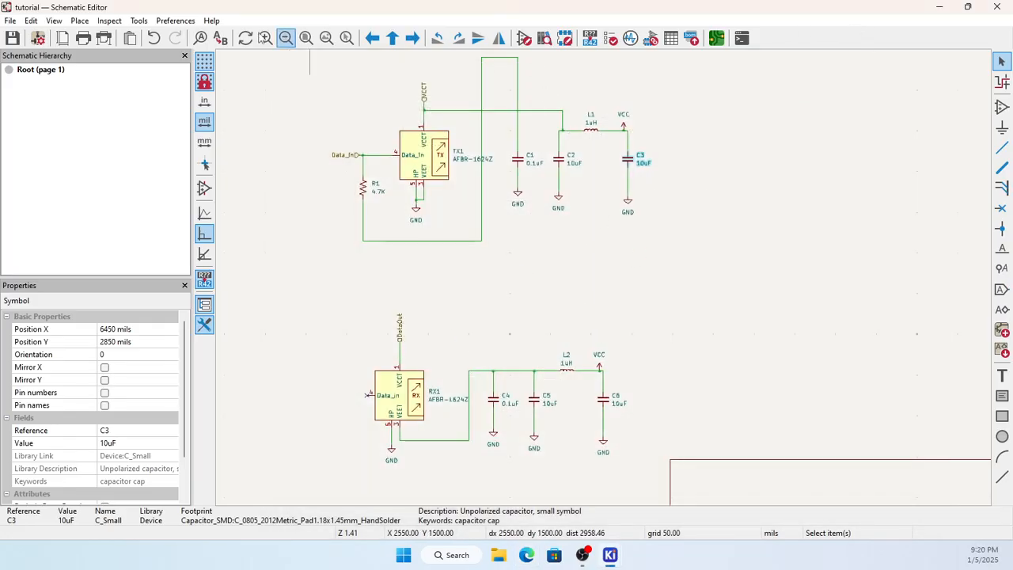
Bring back the Schematic Editor and reopen the board in the PCB Editor.
left_click(940, 9)
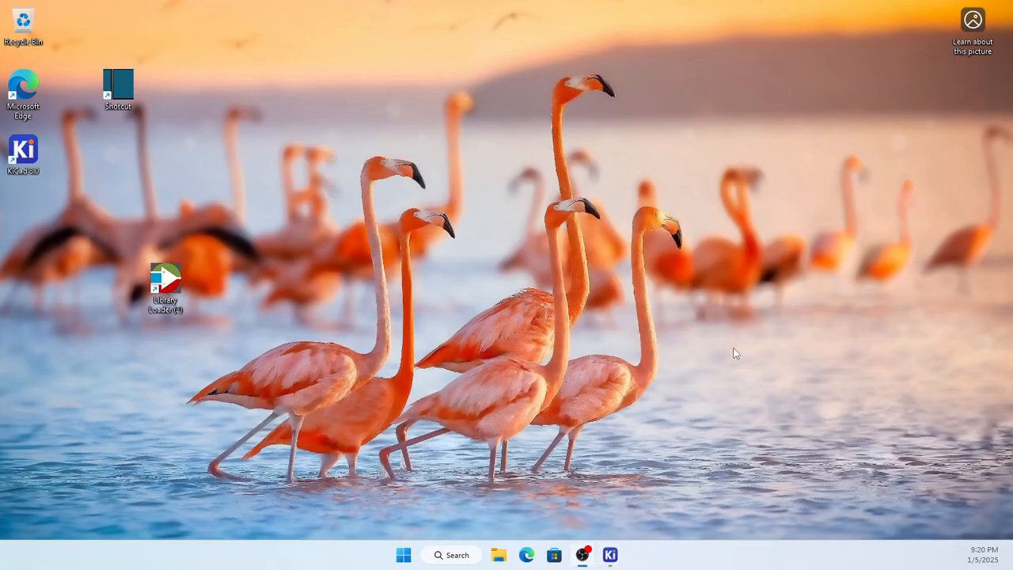
left_click(608, 555)
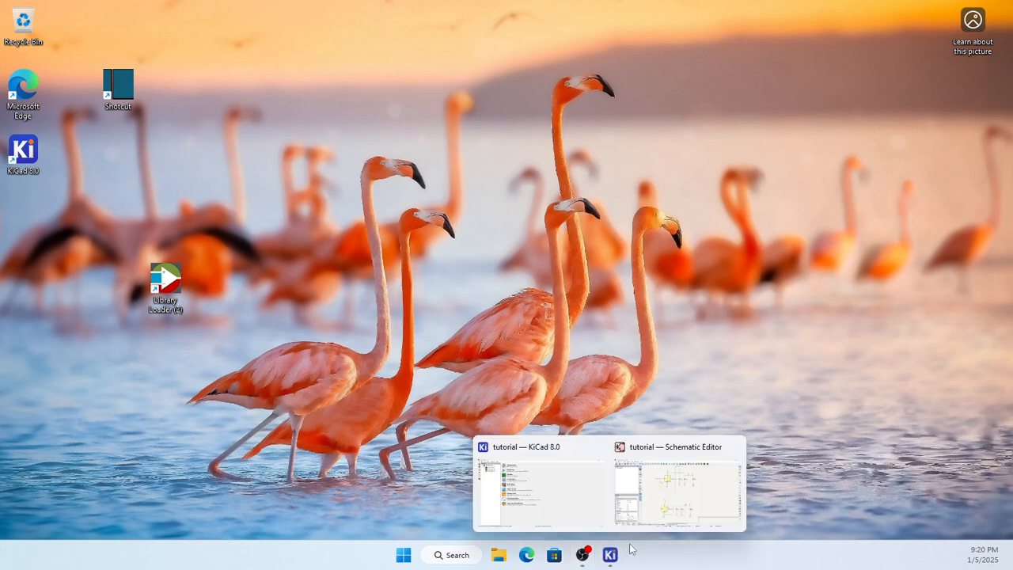
left_click(685, 486)
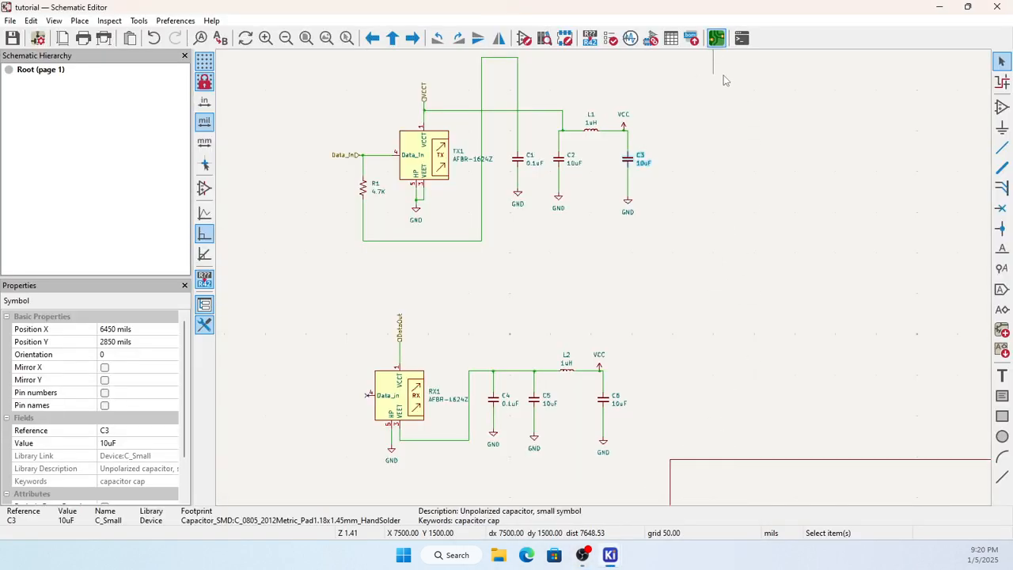
left_click(716, 37)
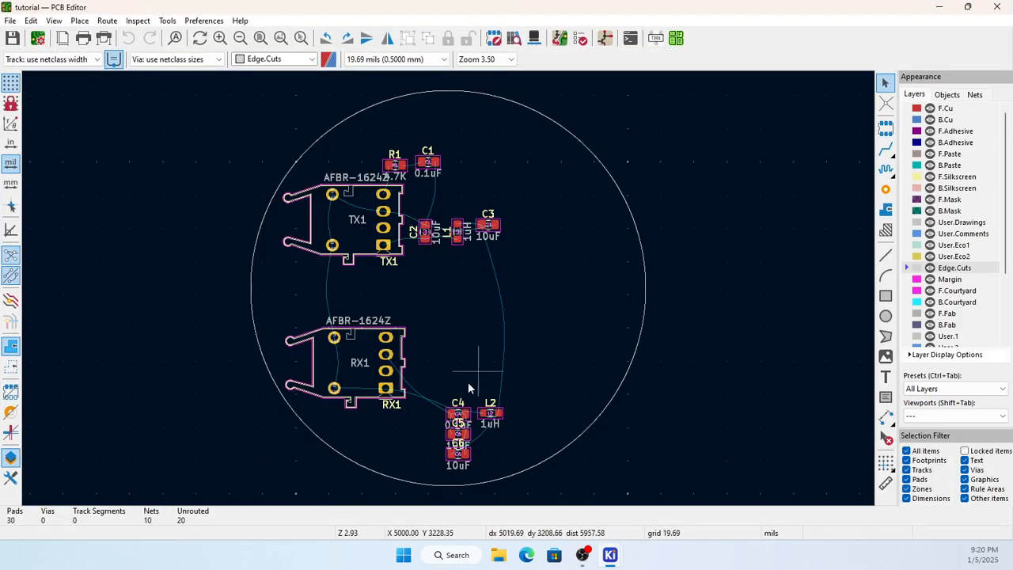
scroll(449, 288, "up", 1)
scroll(450, 290, "down", 3)
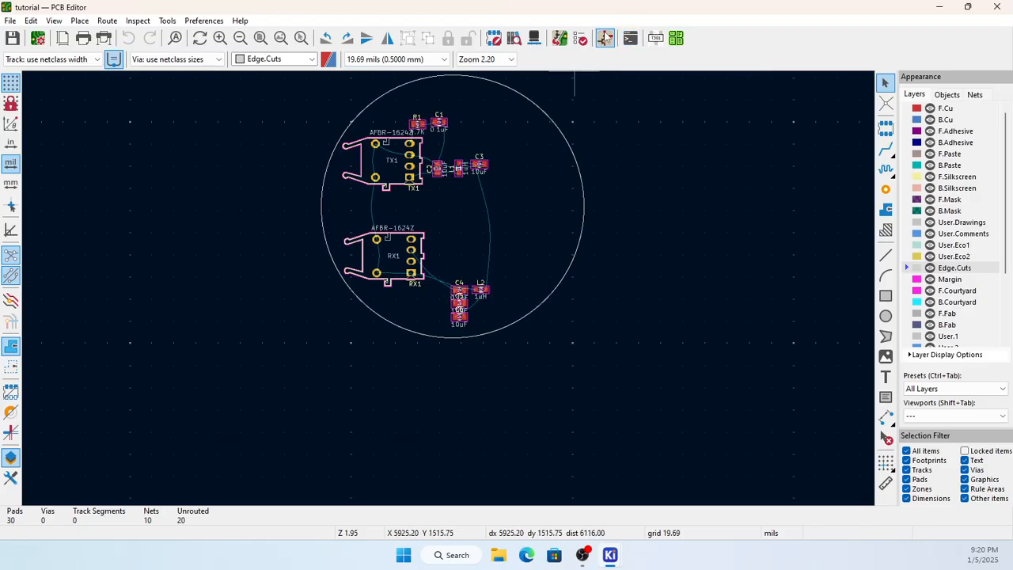
Generate the interactive HTML BOM with the name format ibom, review its component groups against the board view, and close it.
left_click(676, 38)
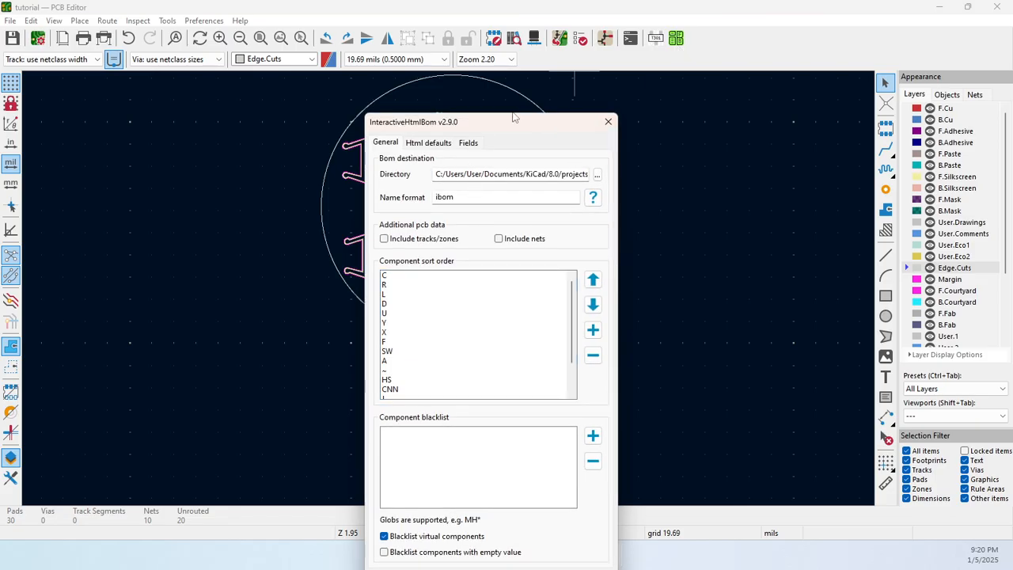
left_click_drag(503, 120, 511, 19)
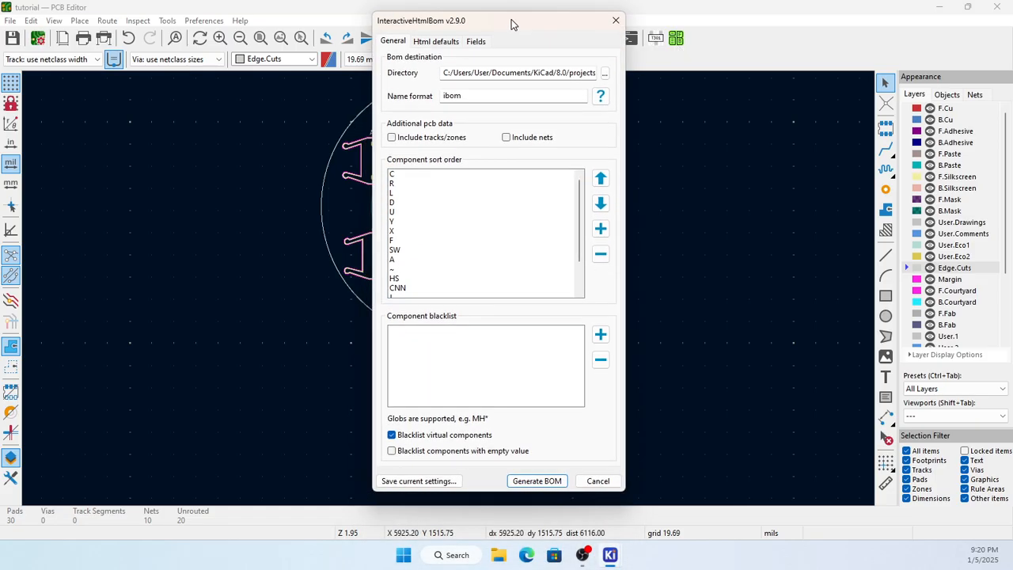
left_click(543, 483)
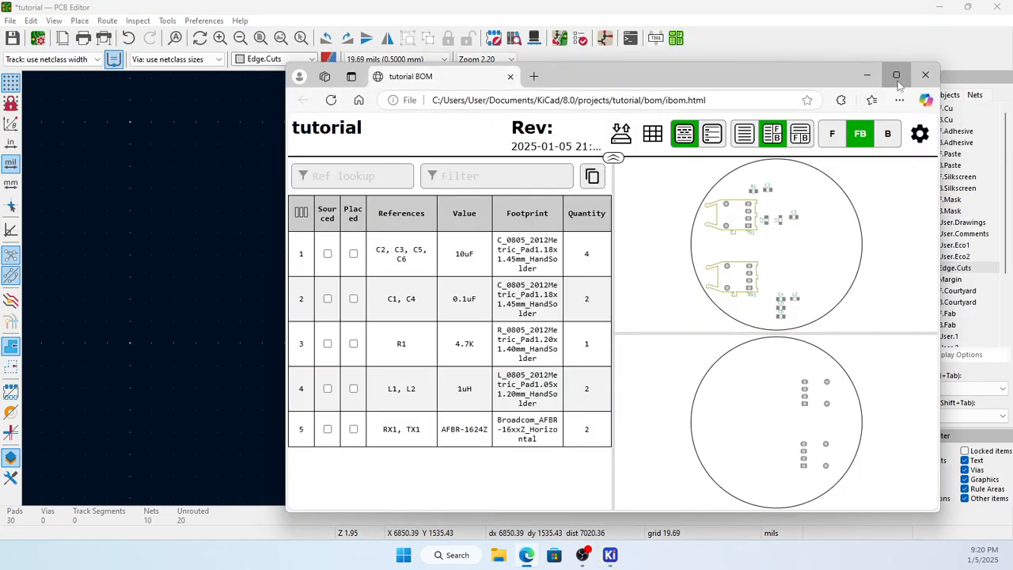
left_click(895, 74)
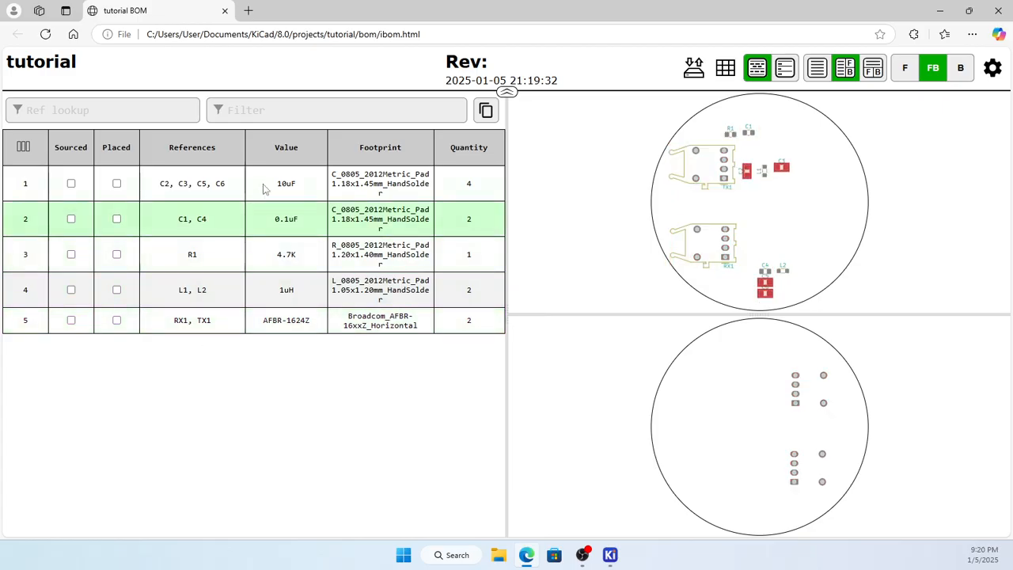
left_click(1006, 7)
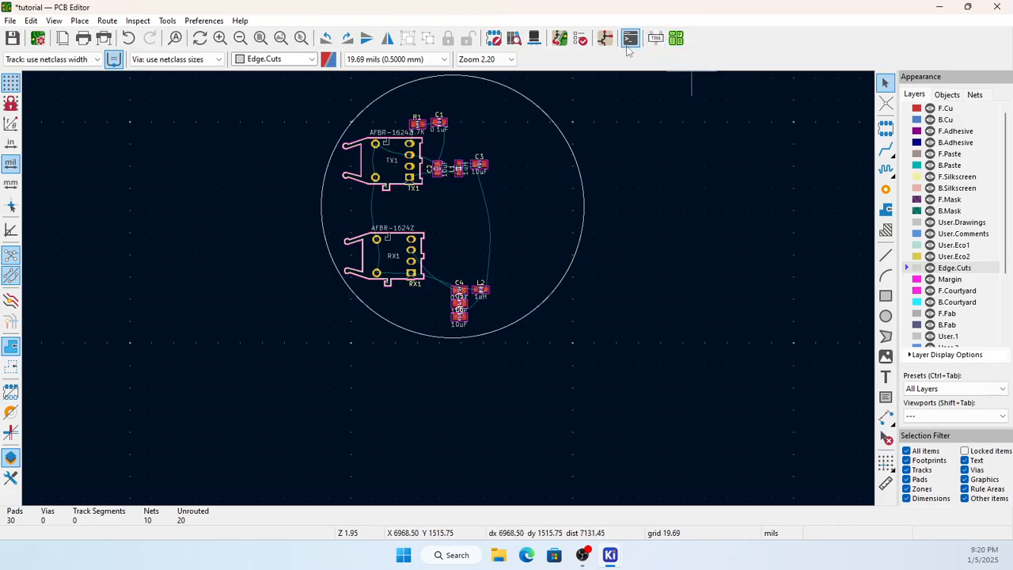
Switch from the PCB Editor to the Schematic Editor.
left_click(608, 45)
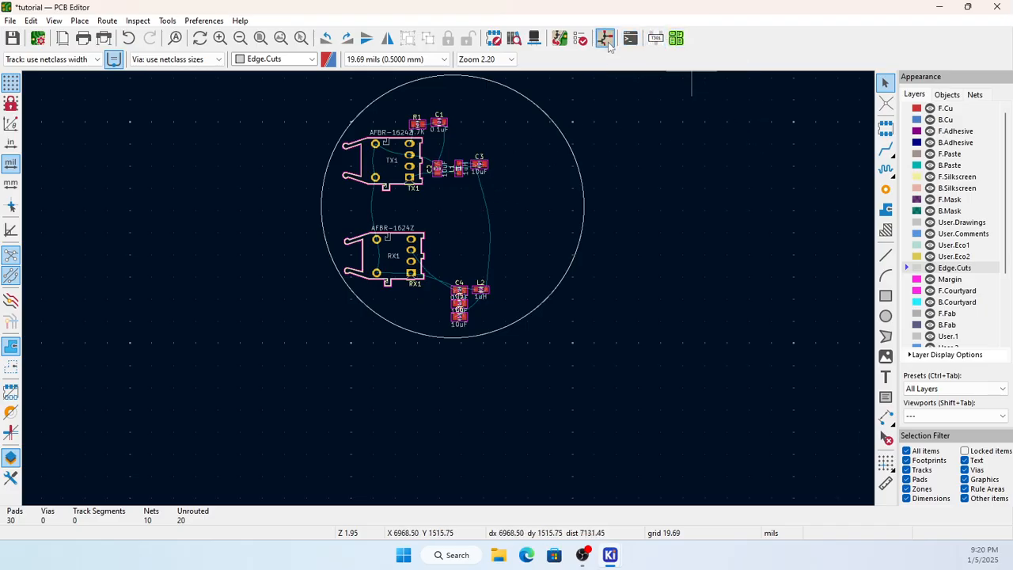